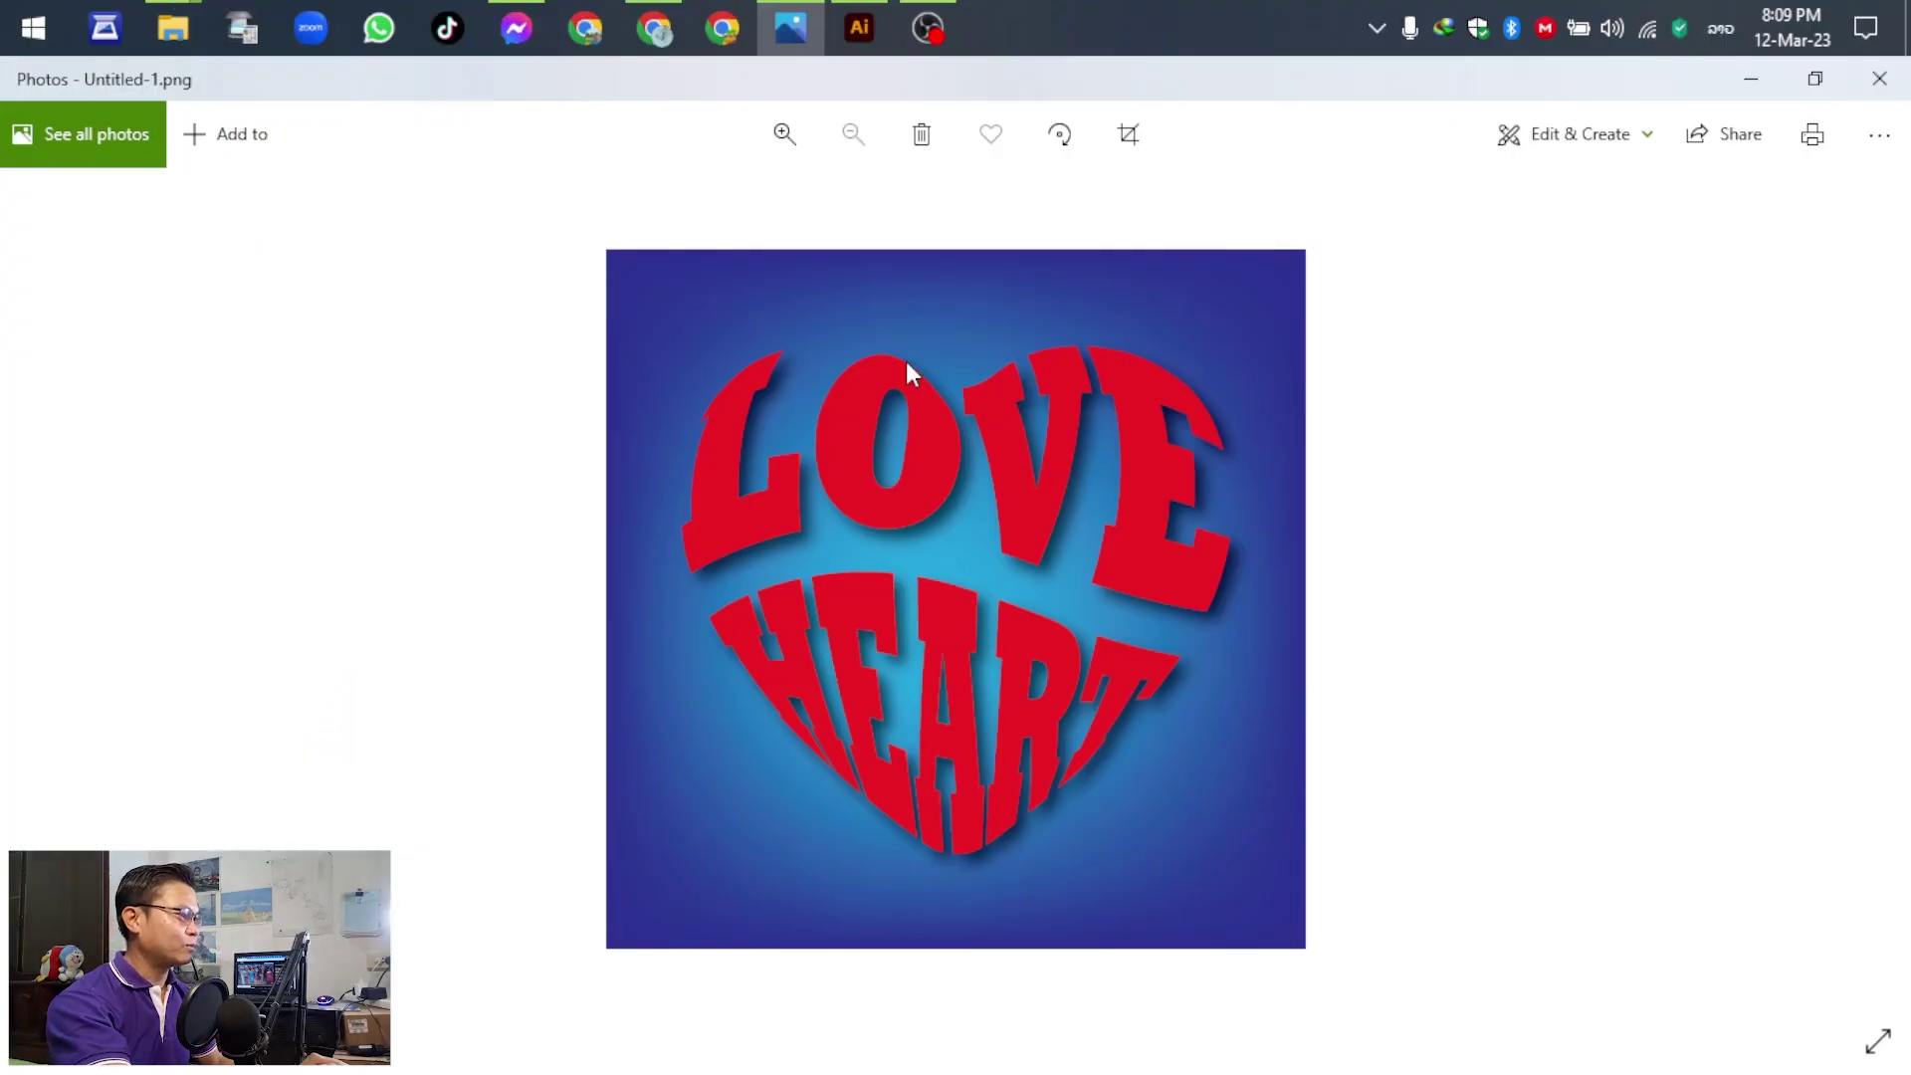
After viewing the LOVE HEART reference image in Photos, switch to Illustrator's Home screen.
click(871, 8)
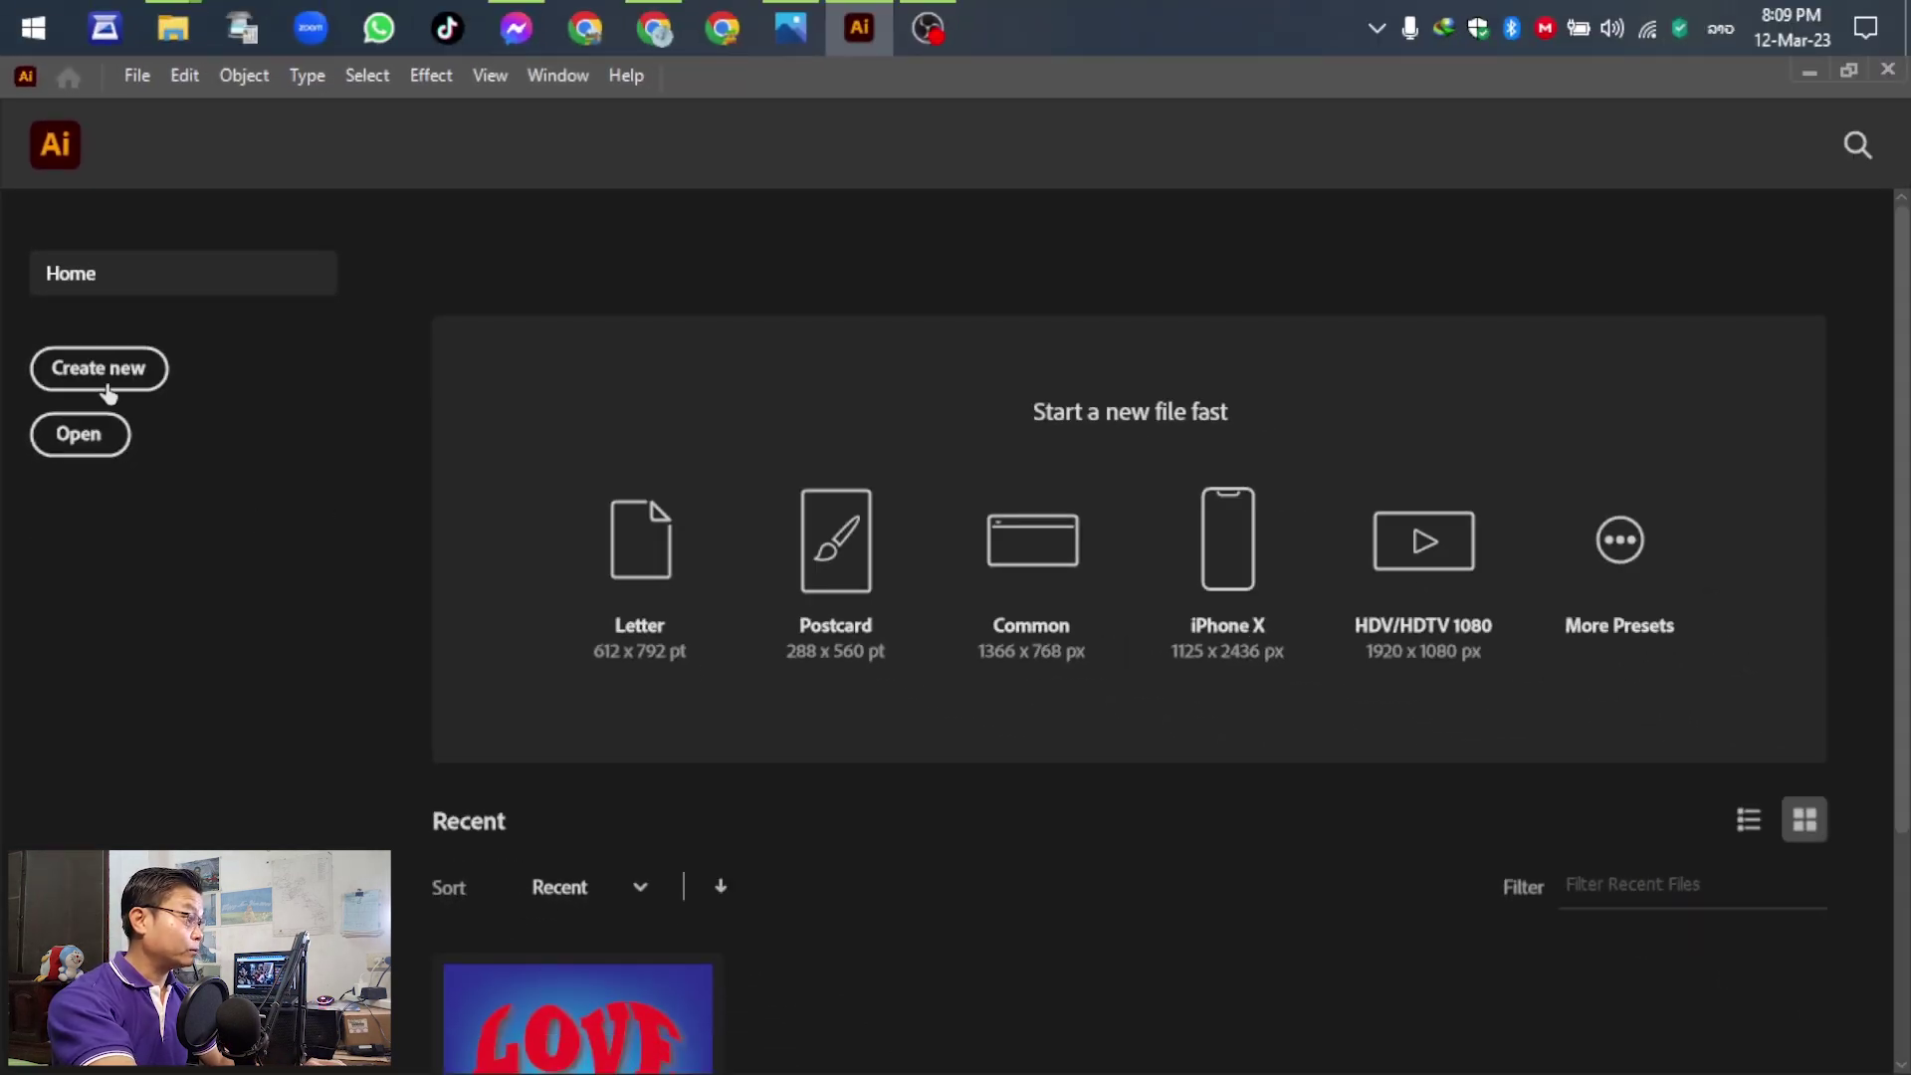
Create a new 500 × 500 pt CMYK custom document named 'Heart Text'.
click(104, 385)
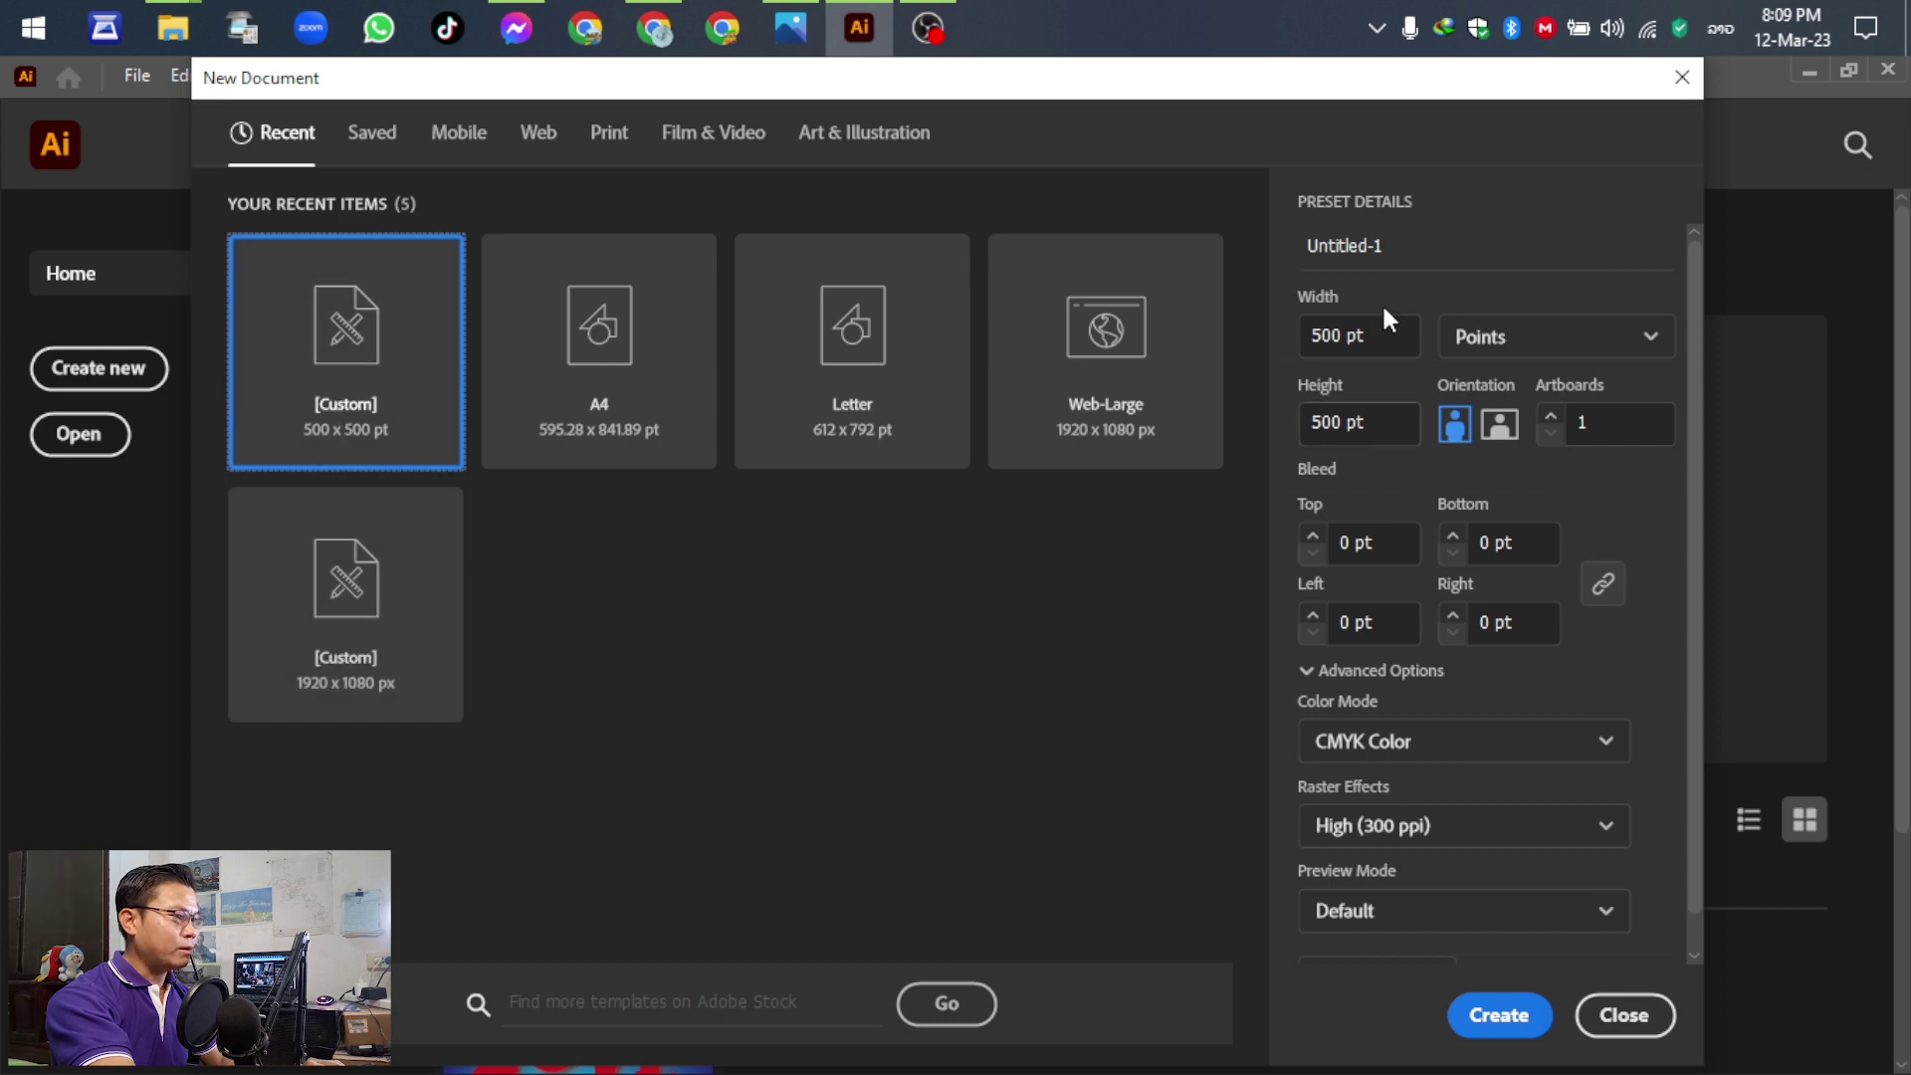
double_click(1369, 245)
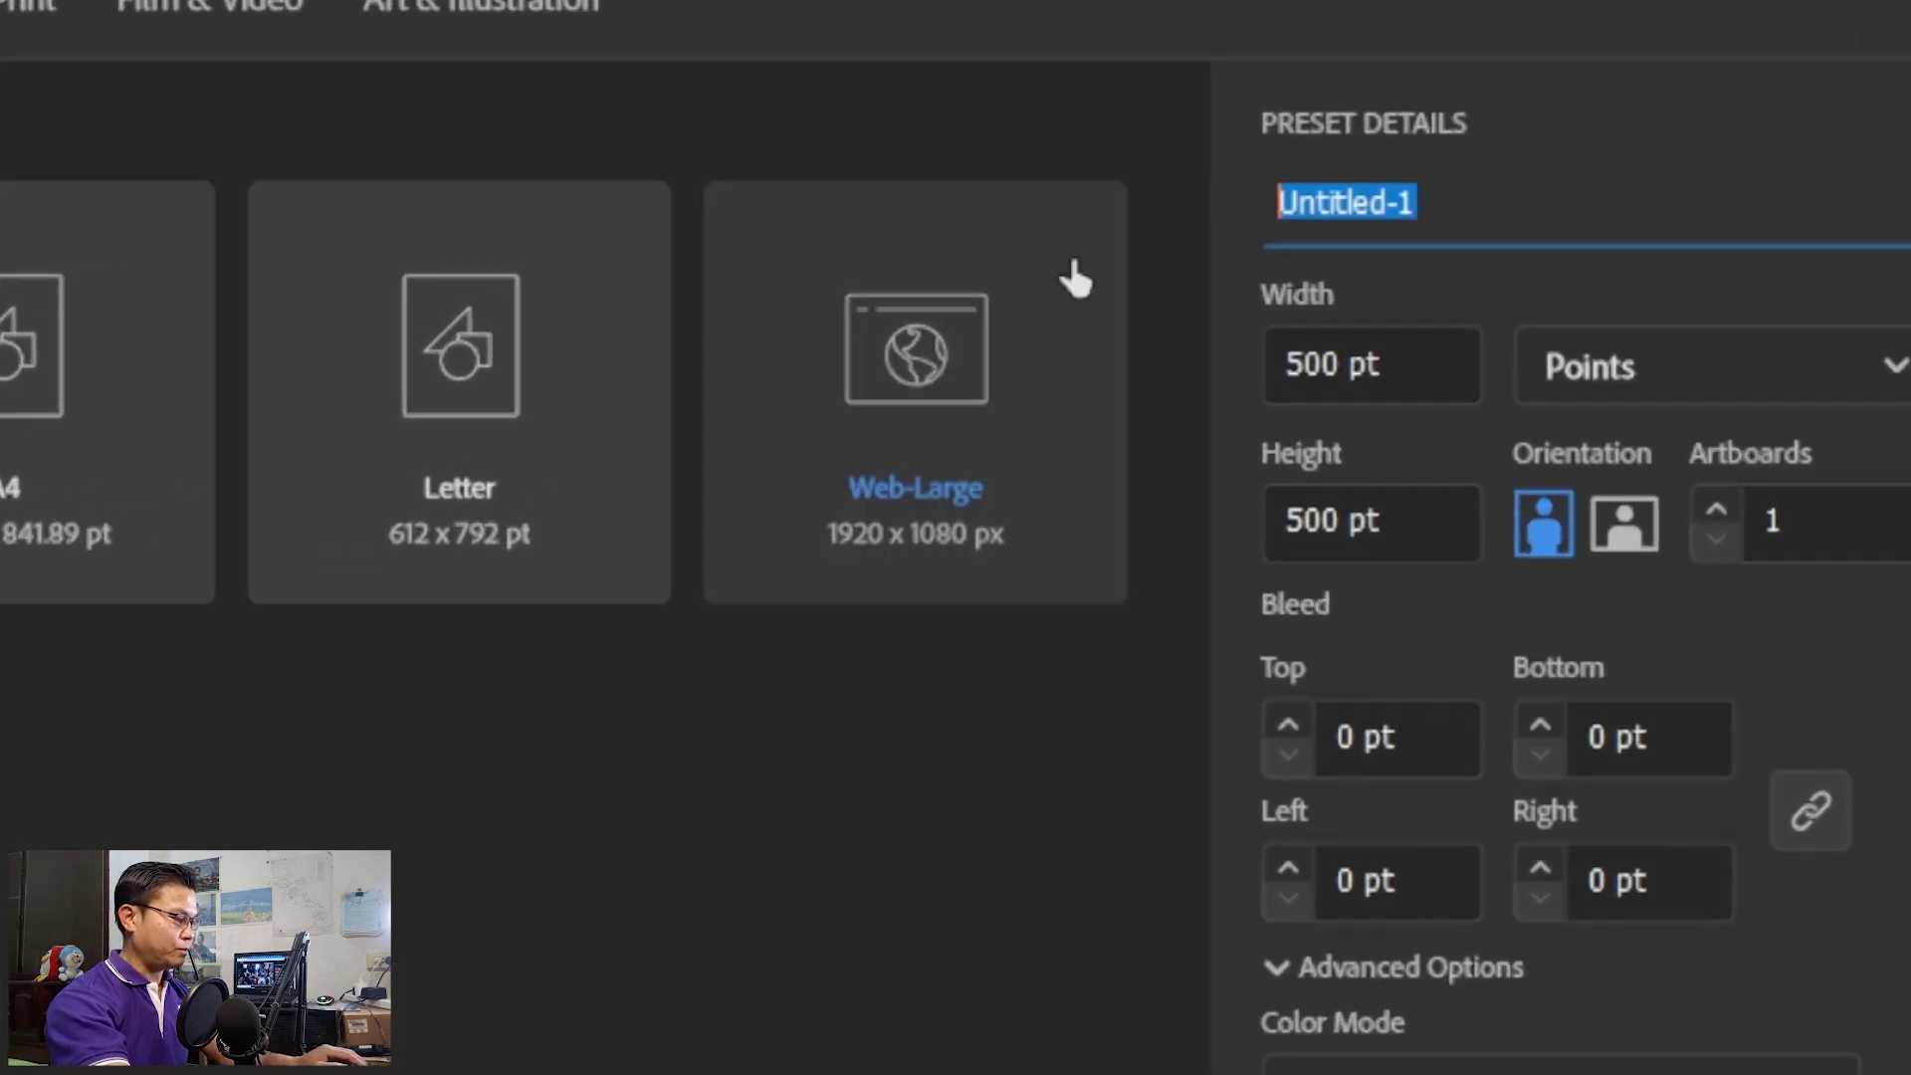
text(ออก)
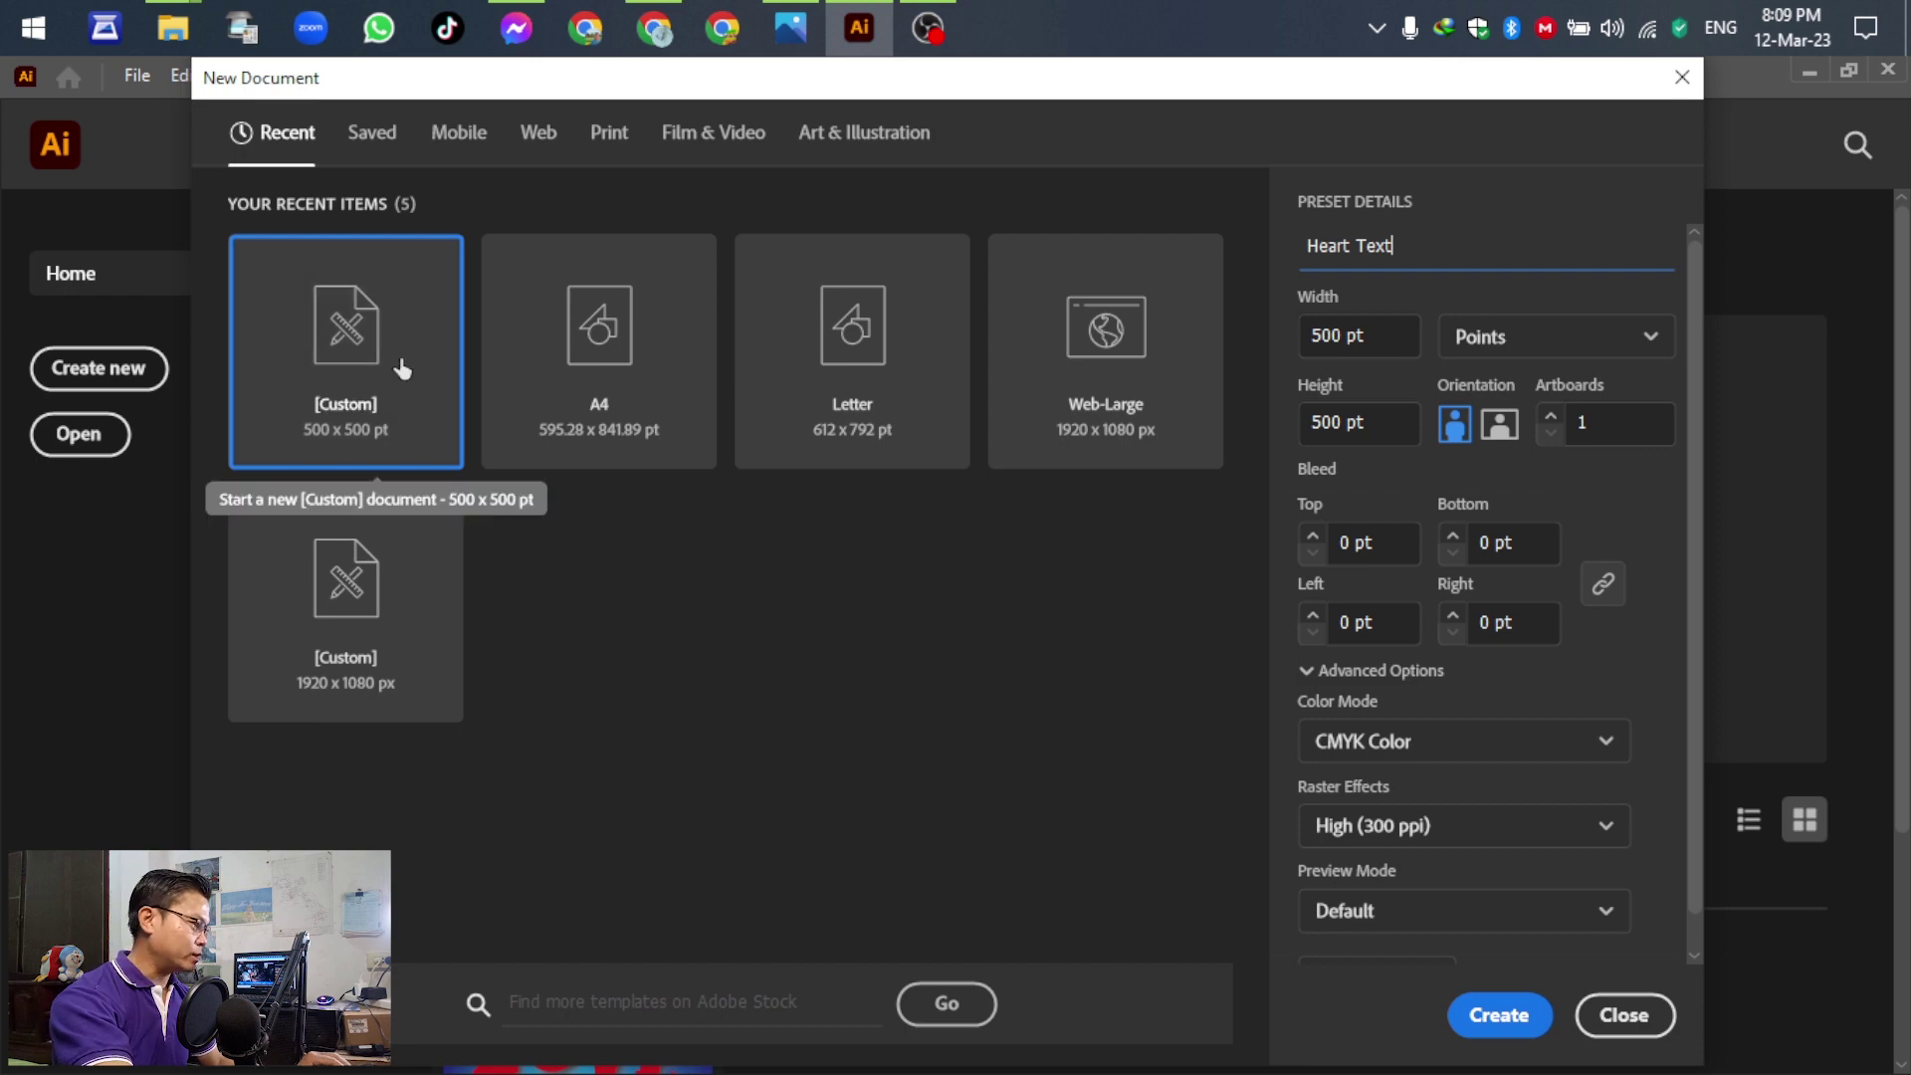
click(1515, 1020)
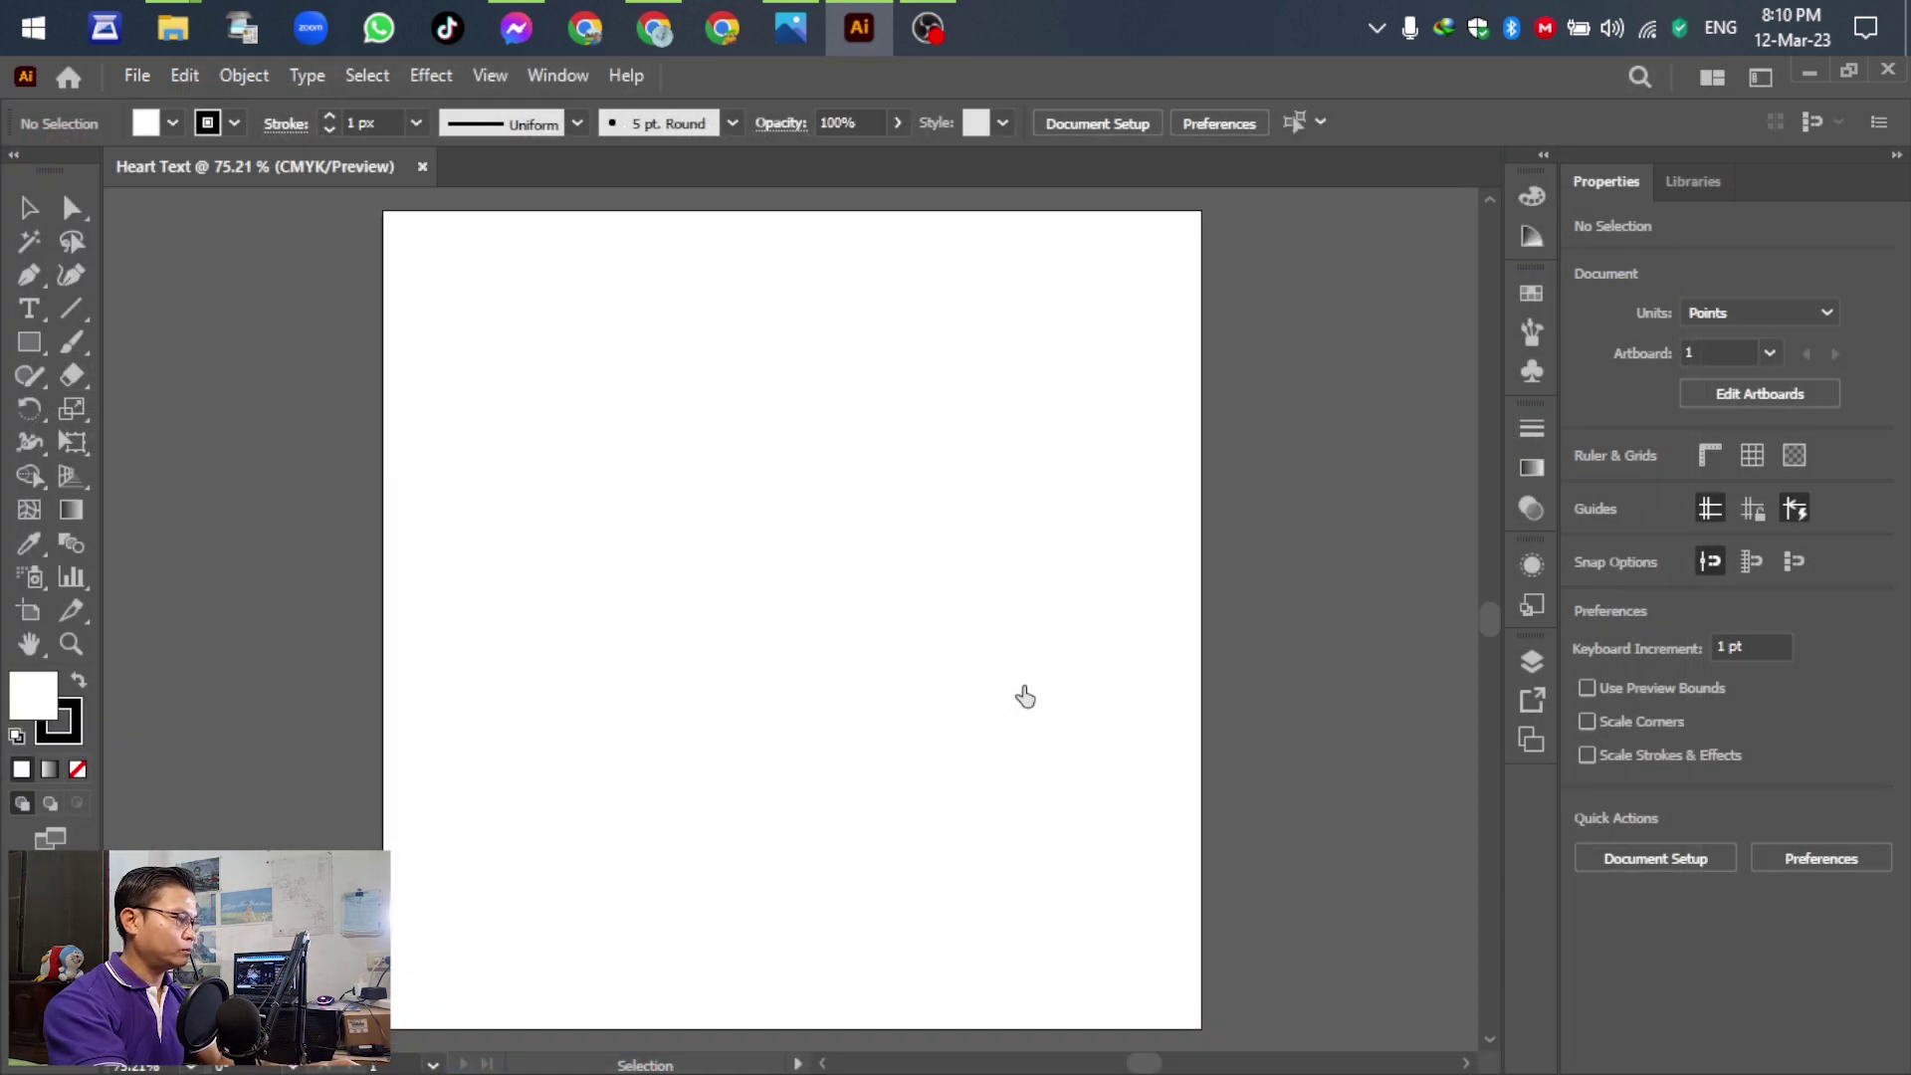
key(alt)
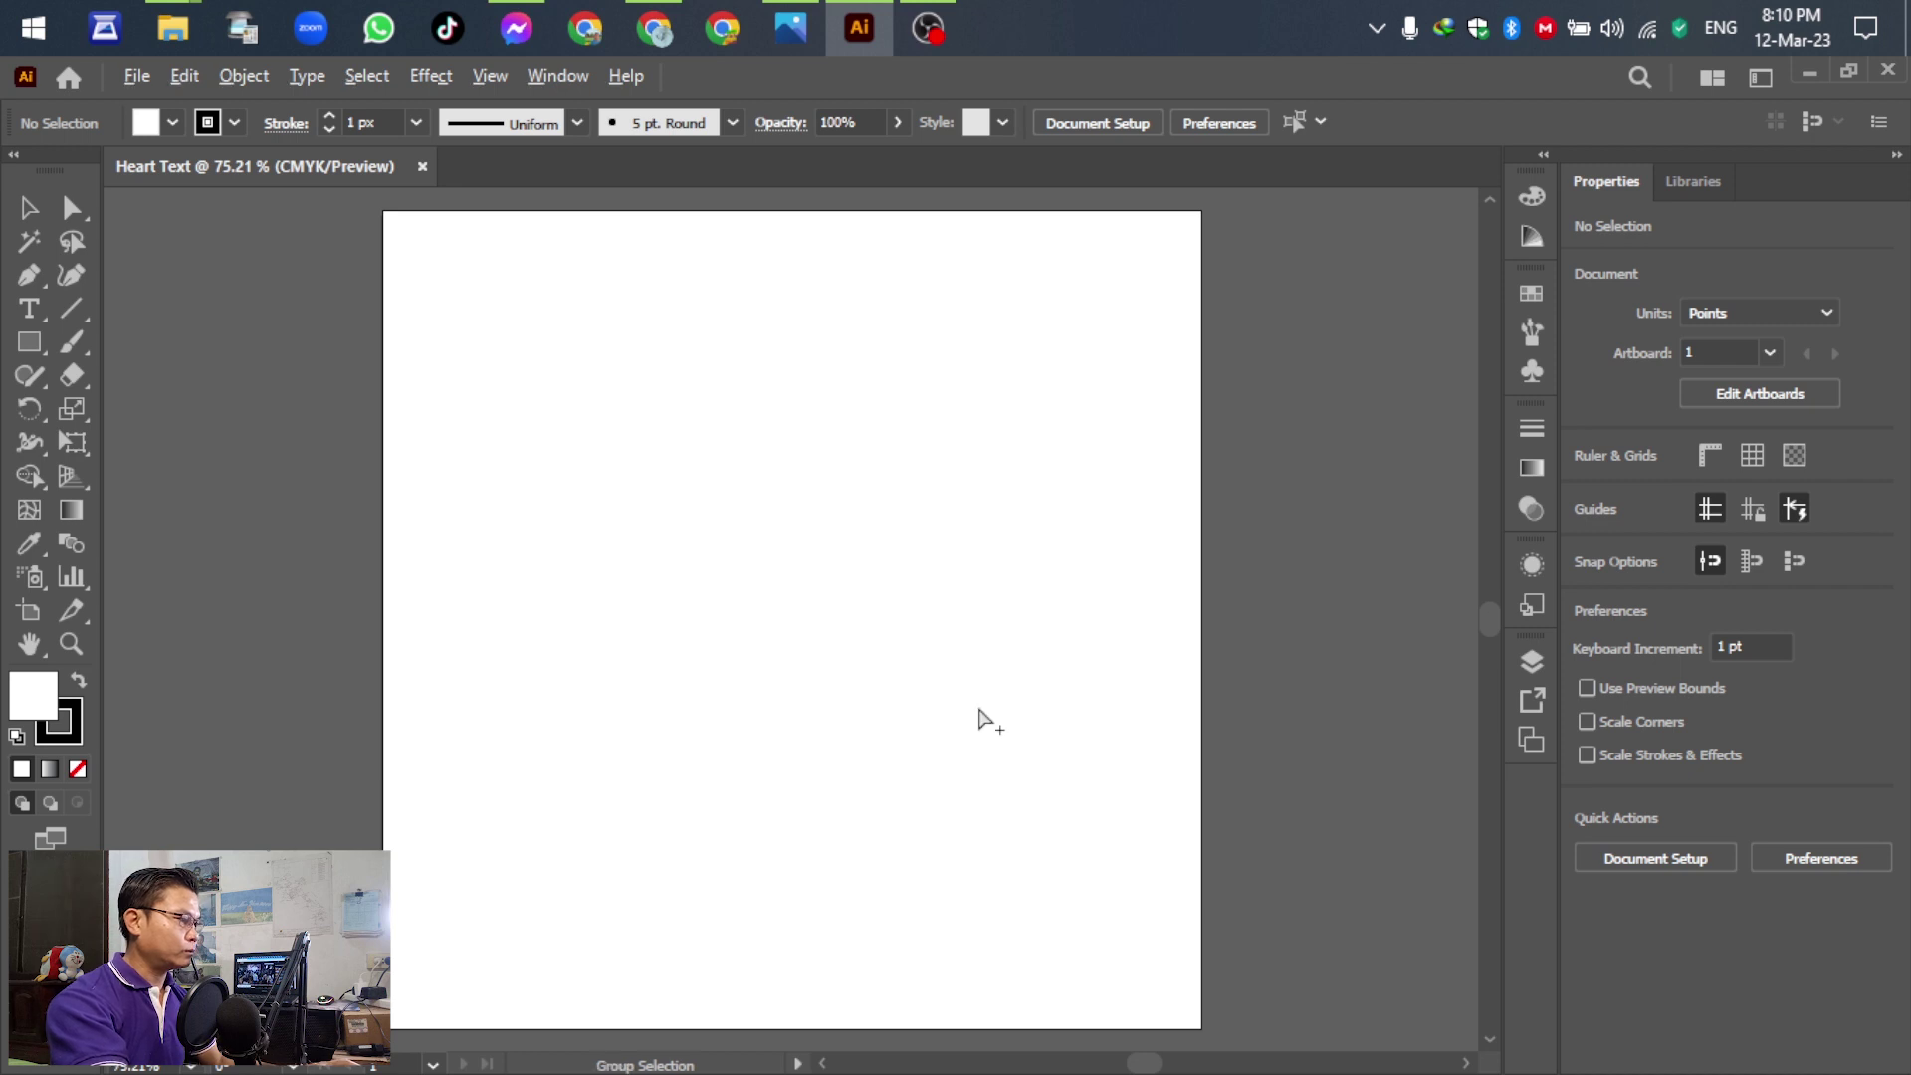
scroll(915, 603, down, 3)
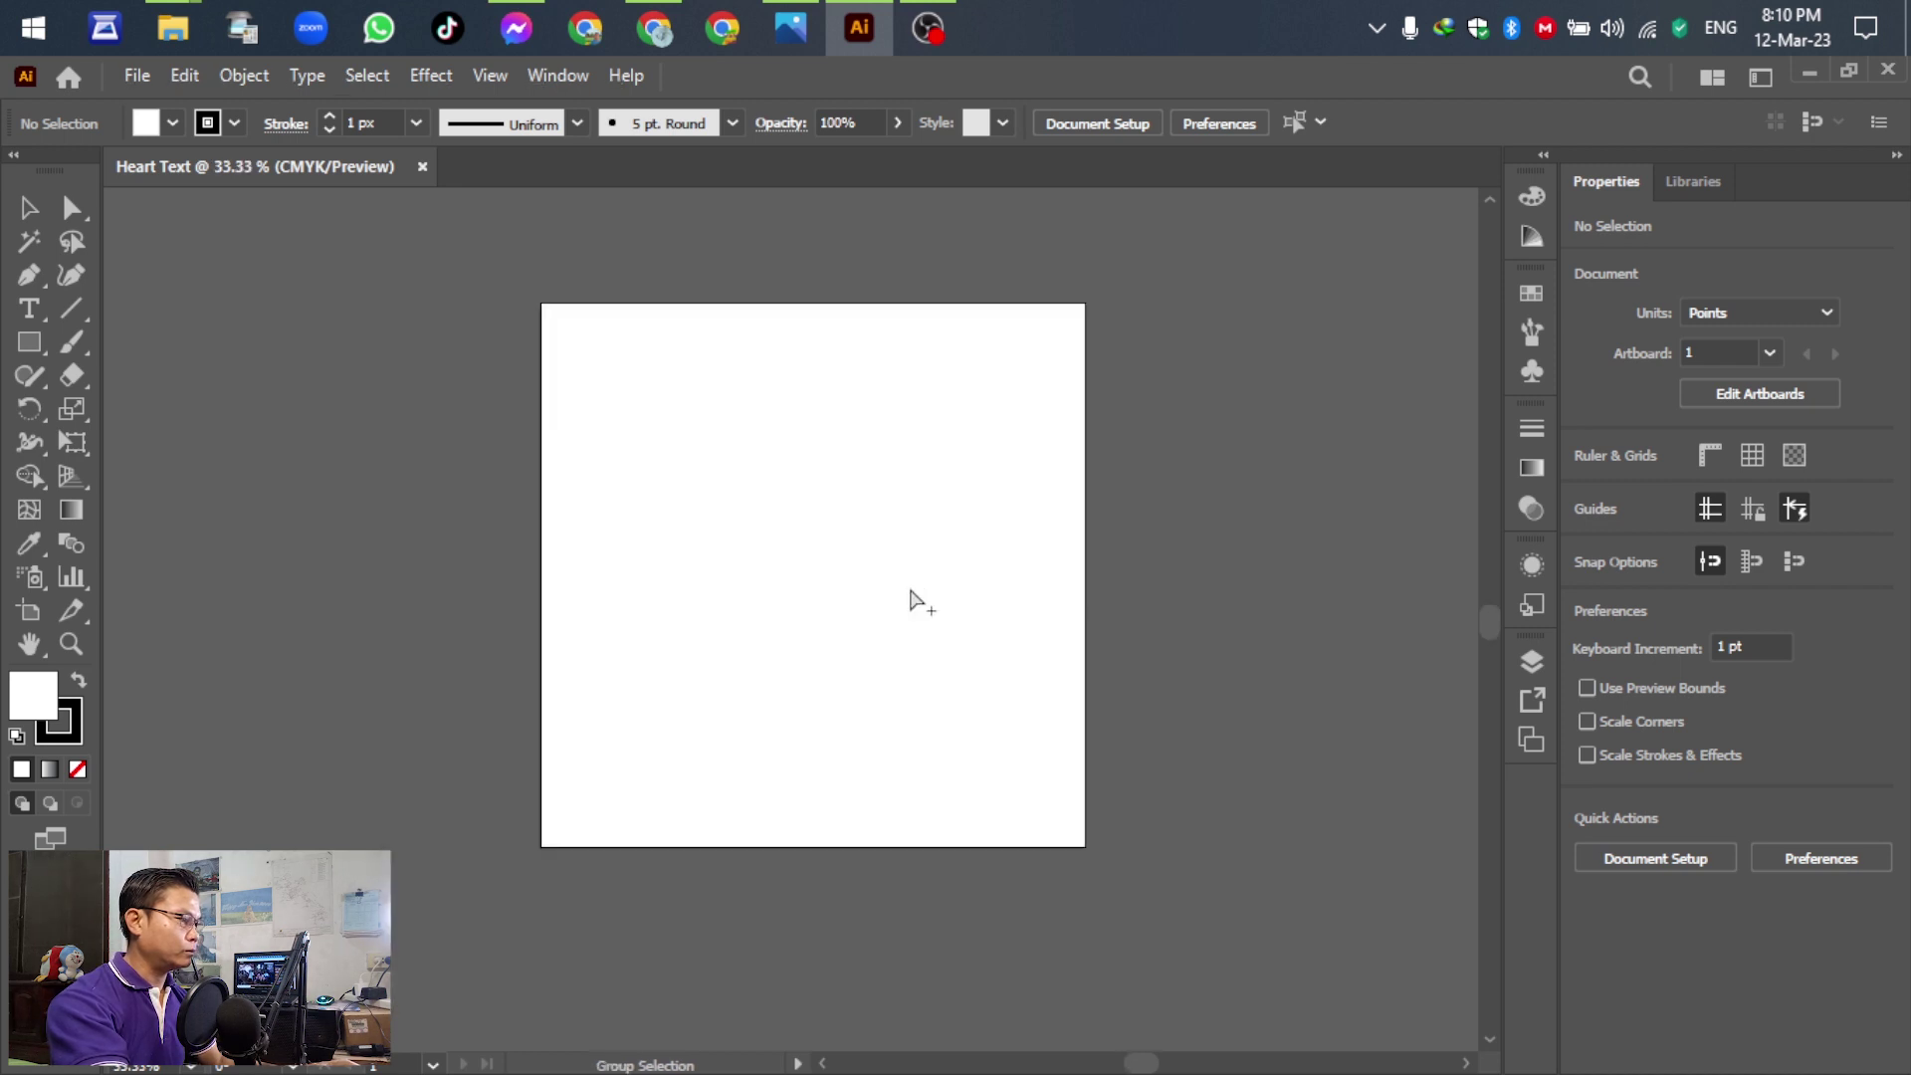
scroll(909, 595, down, 1)
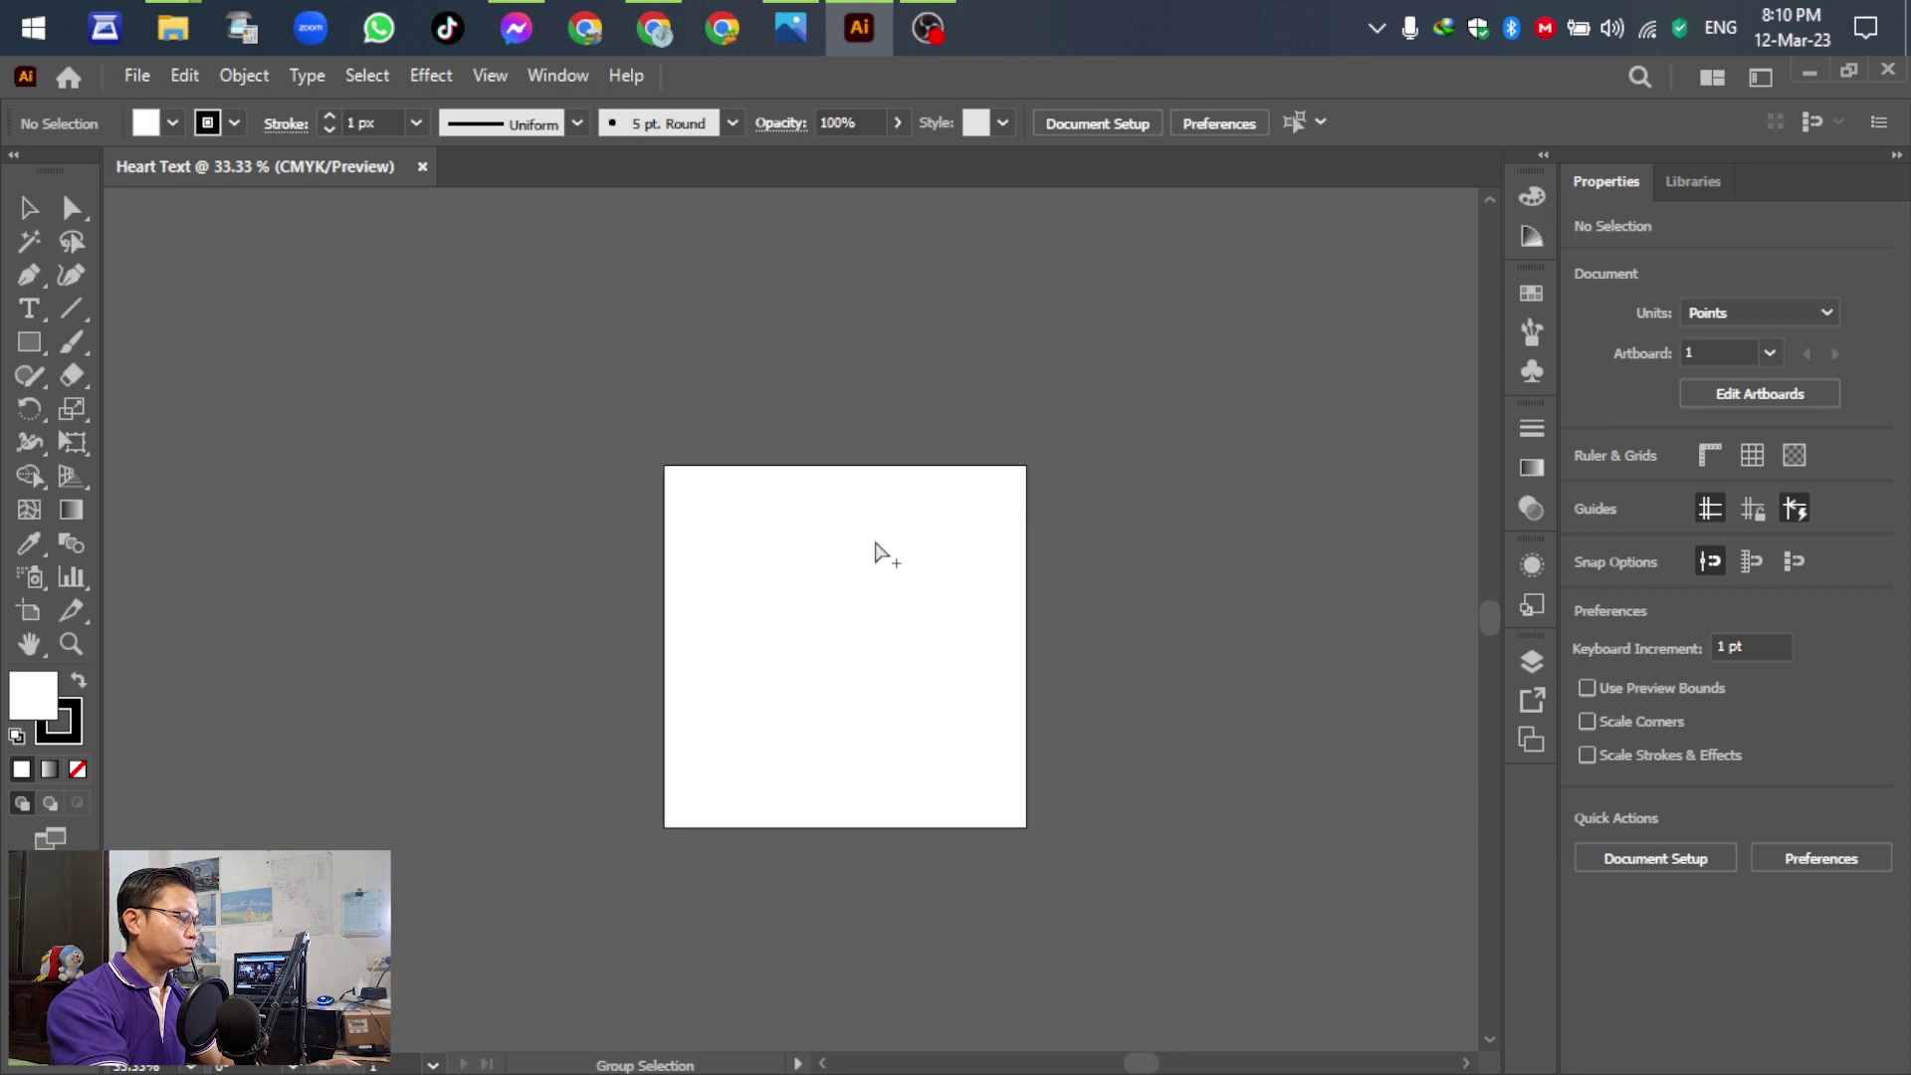
key(alt)
scroll(753, 662, up, 1)
scroll(1152, 592, up, 1)
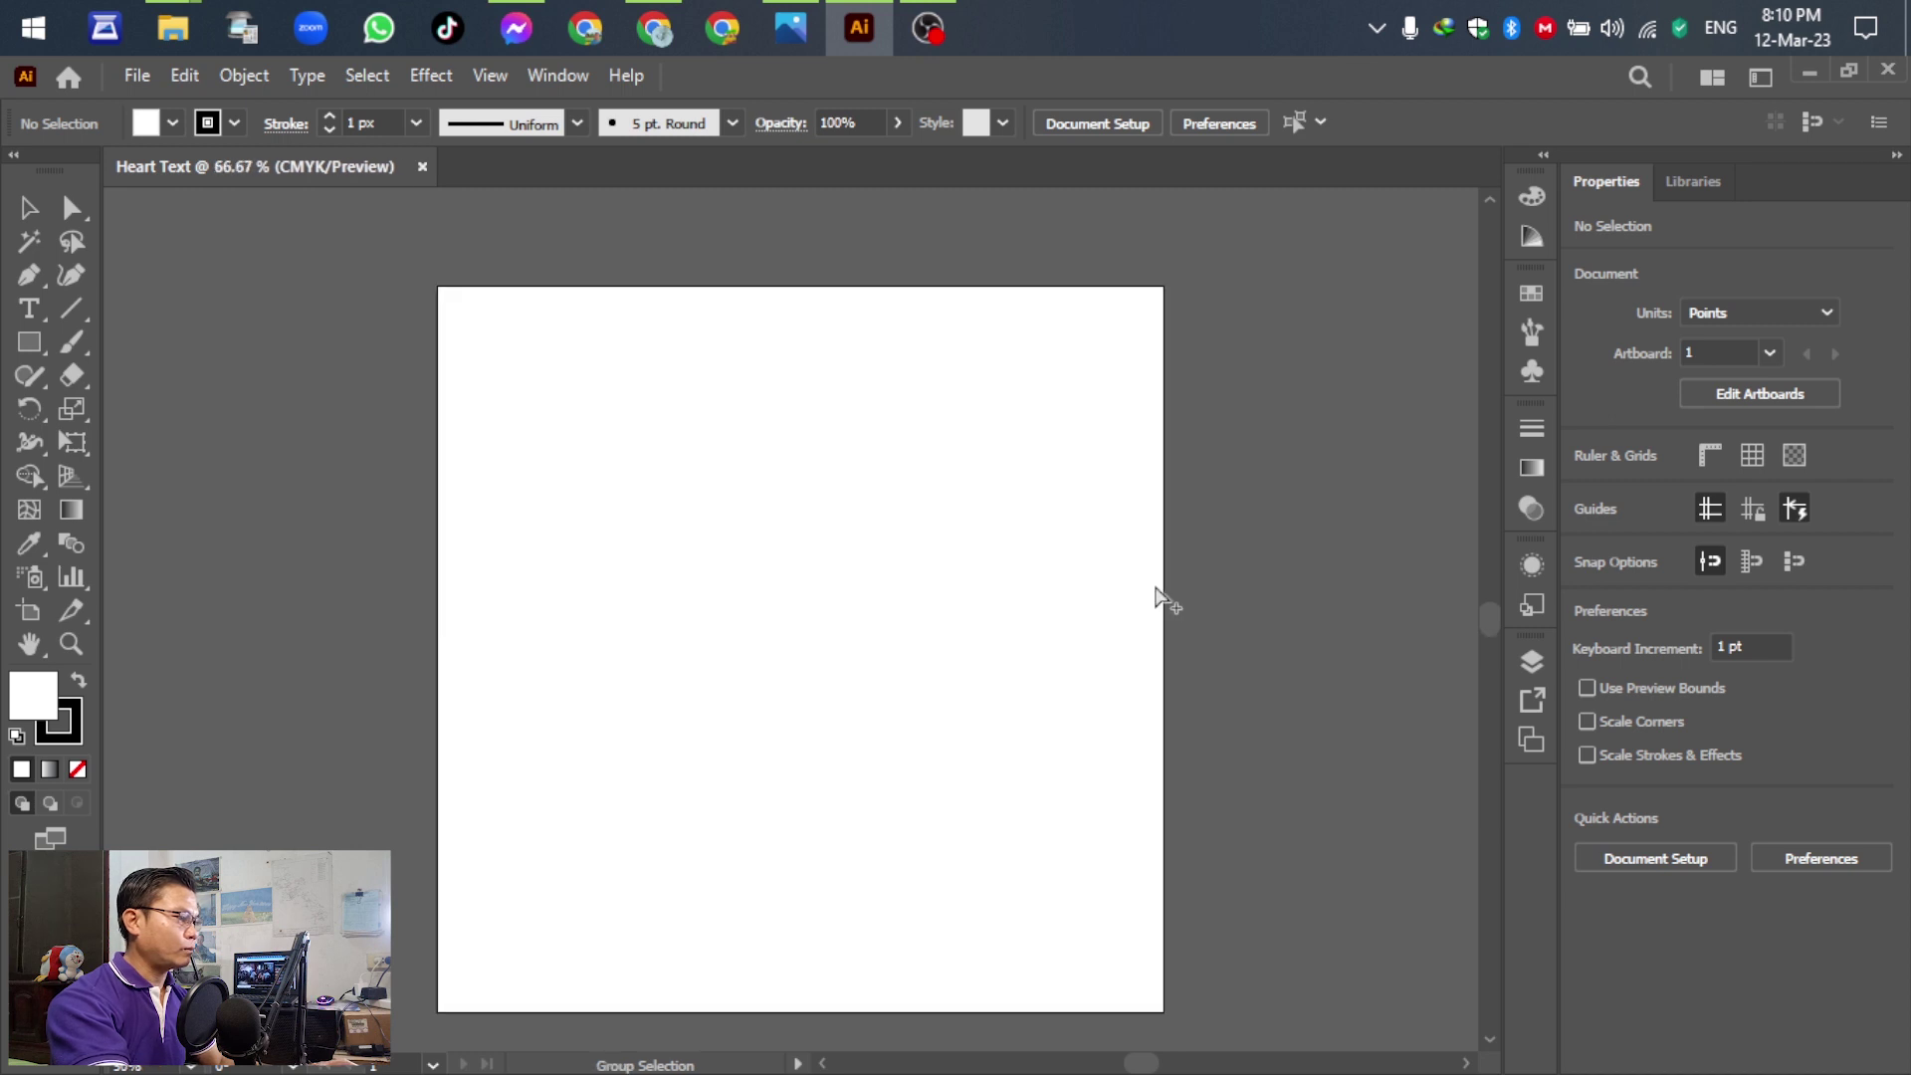
click(791, 28)
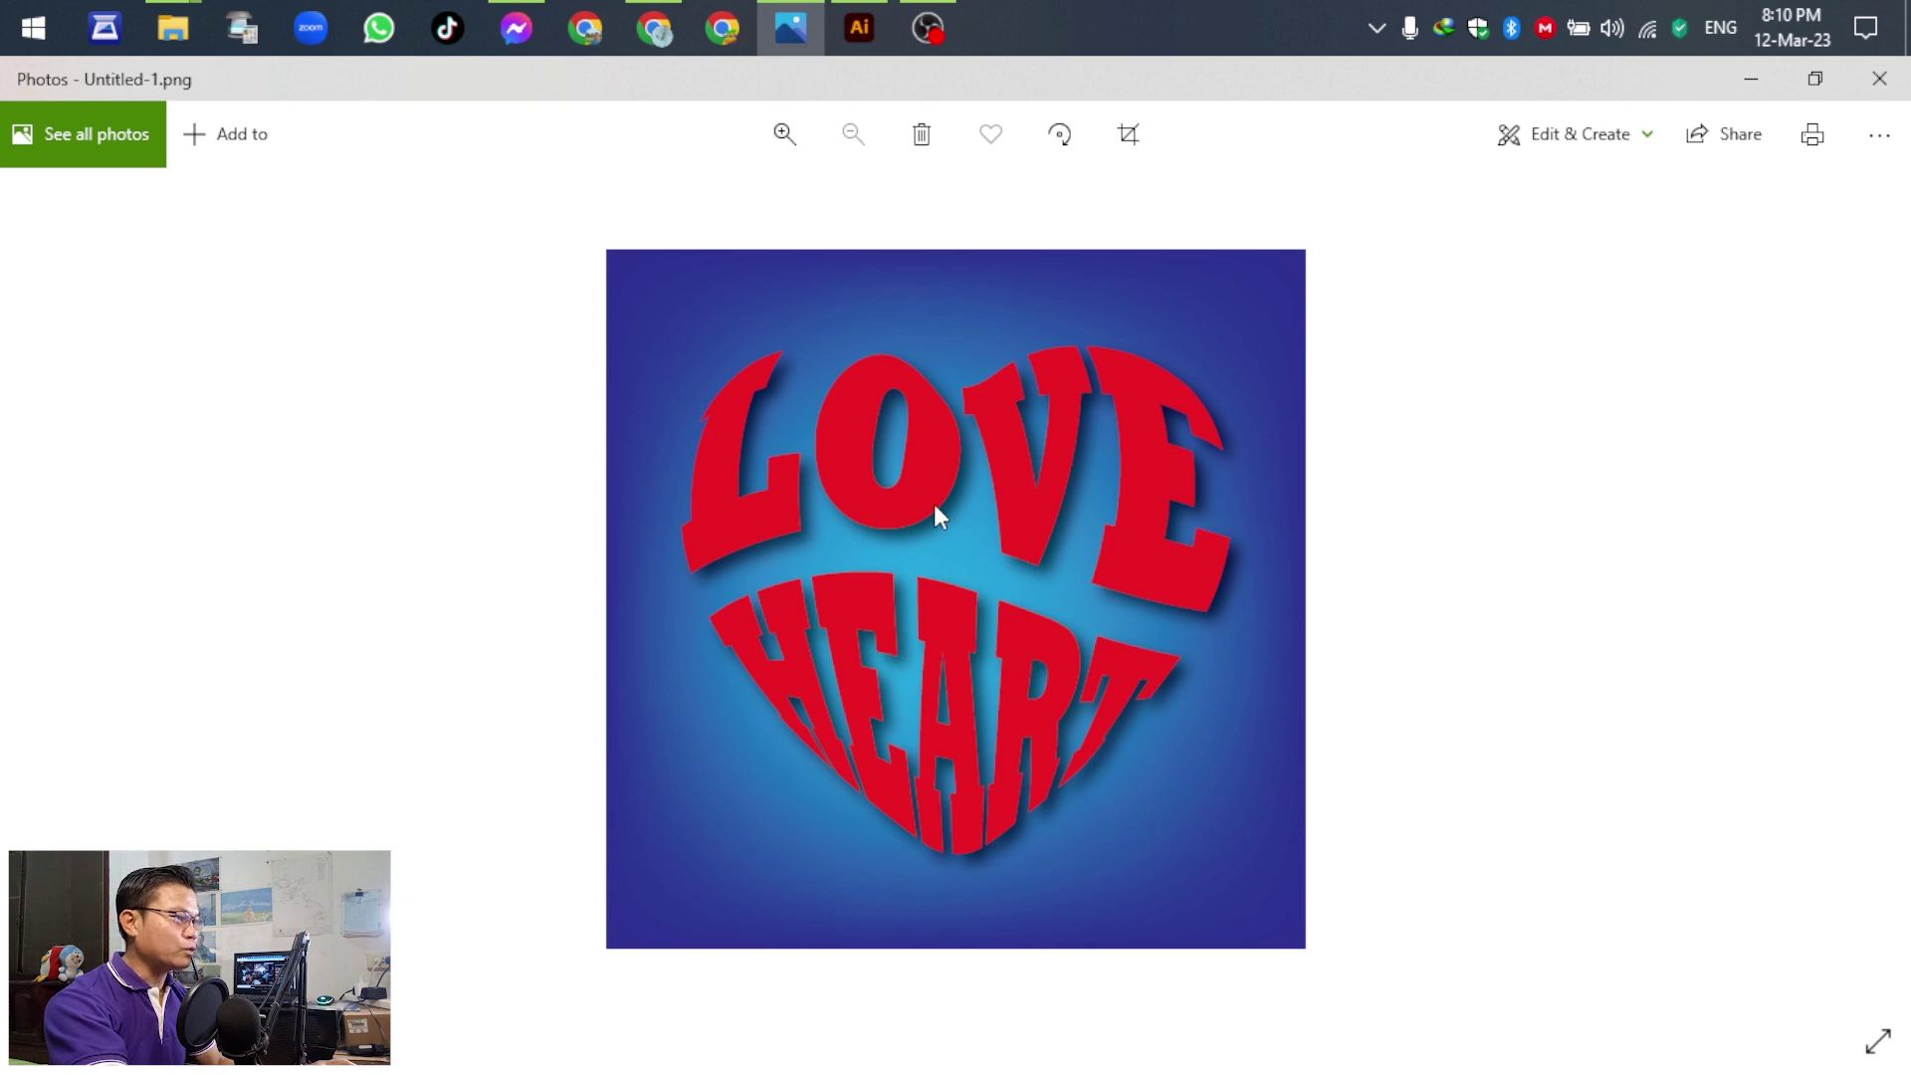
click(1751, 80)
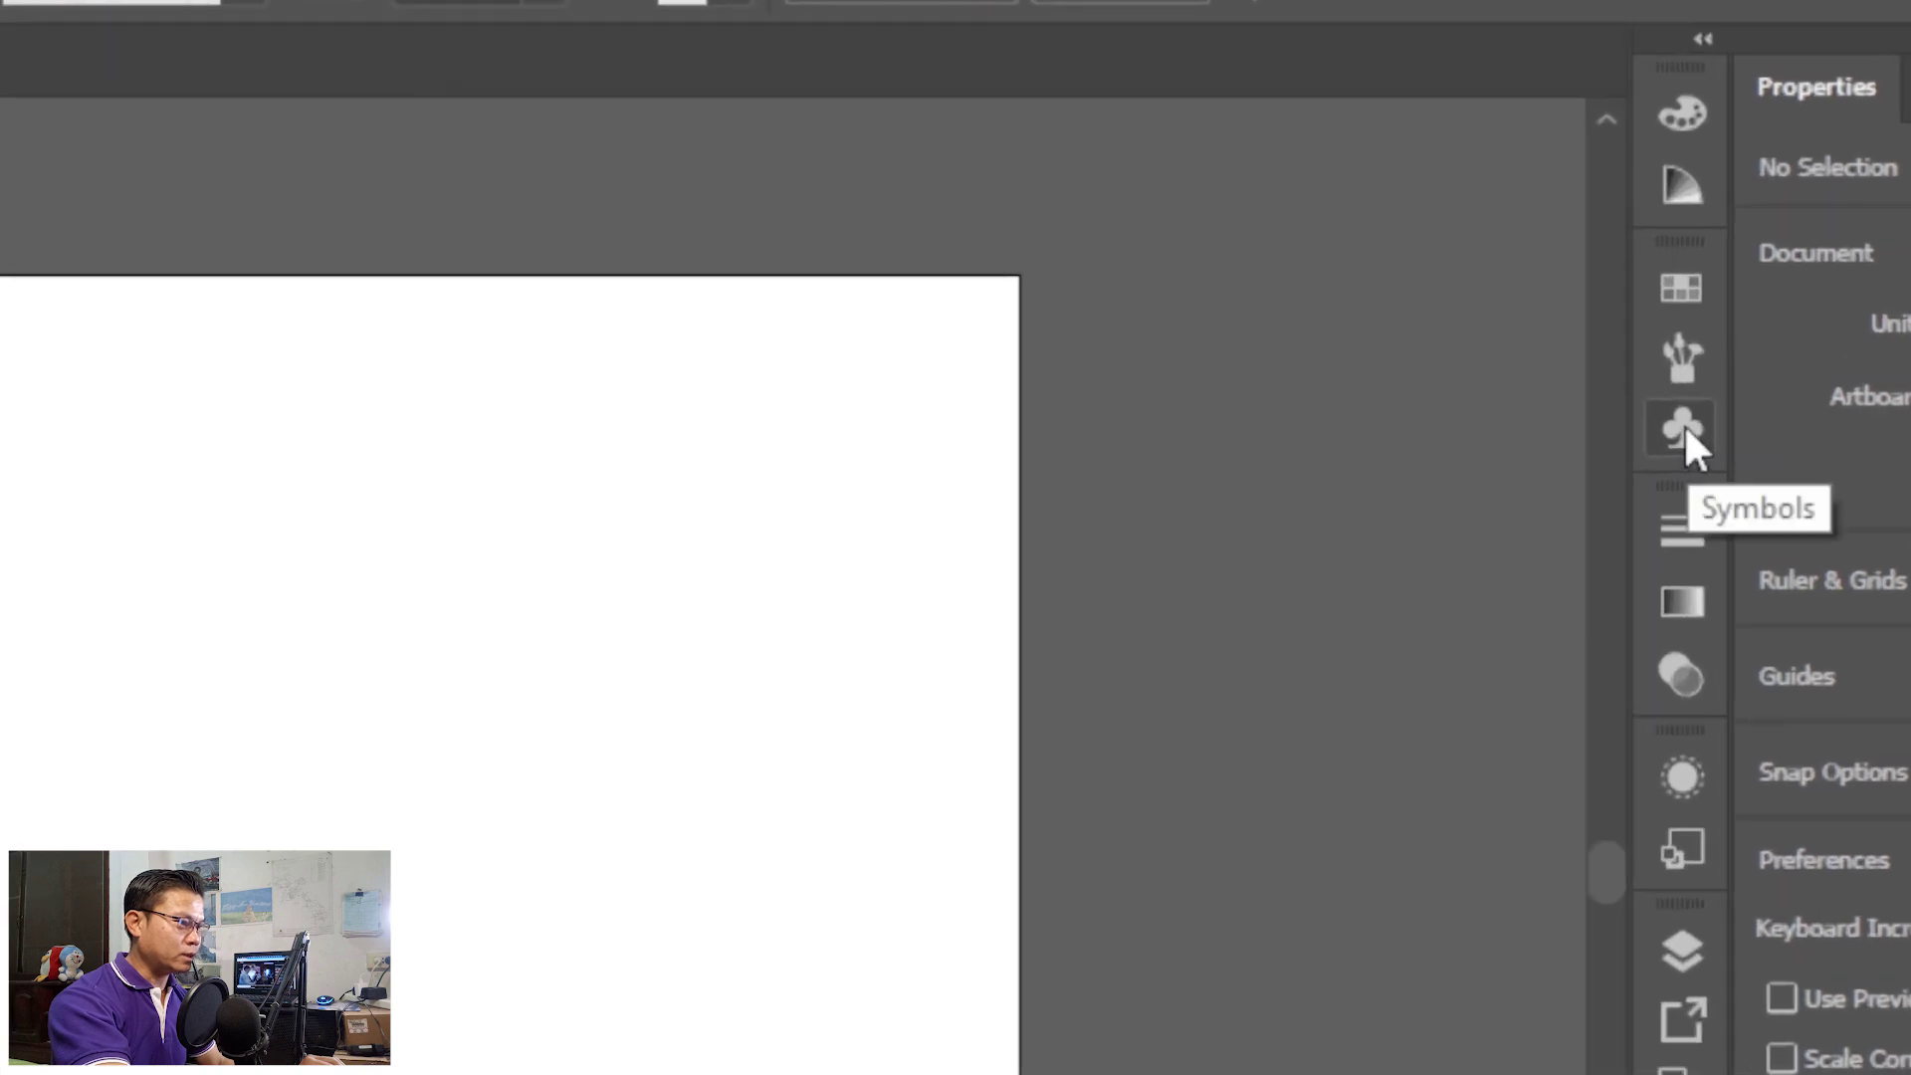
Show the Symbols panel and load the Web Icons library from its flyout menu.
click(1683, 426)
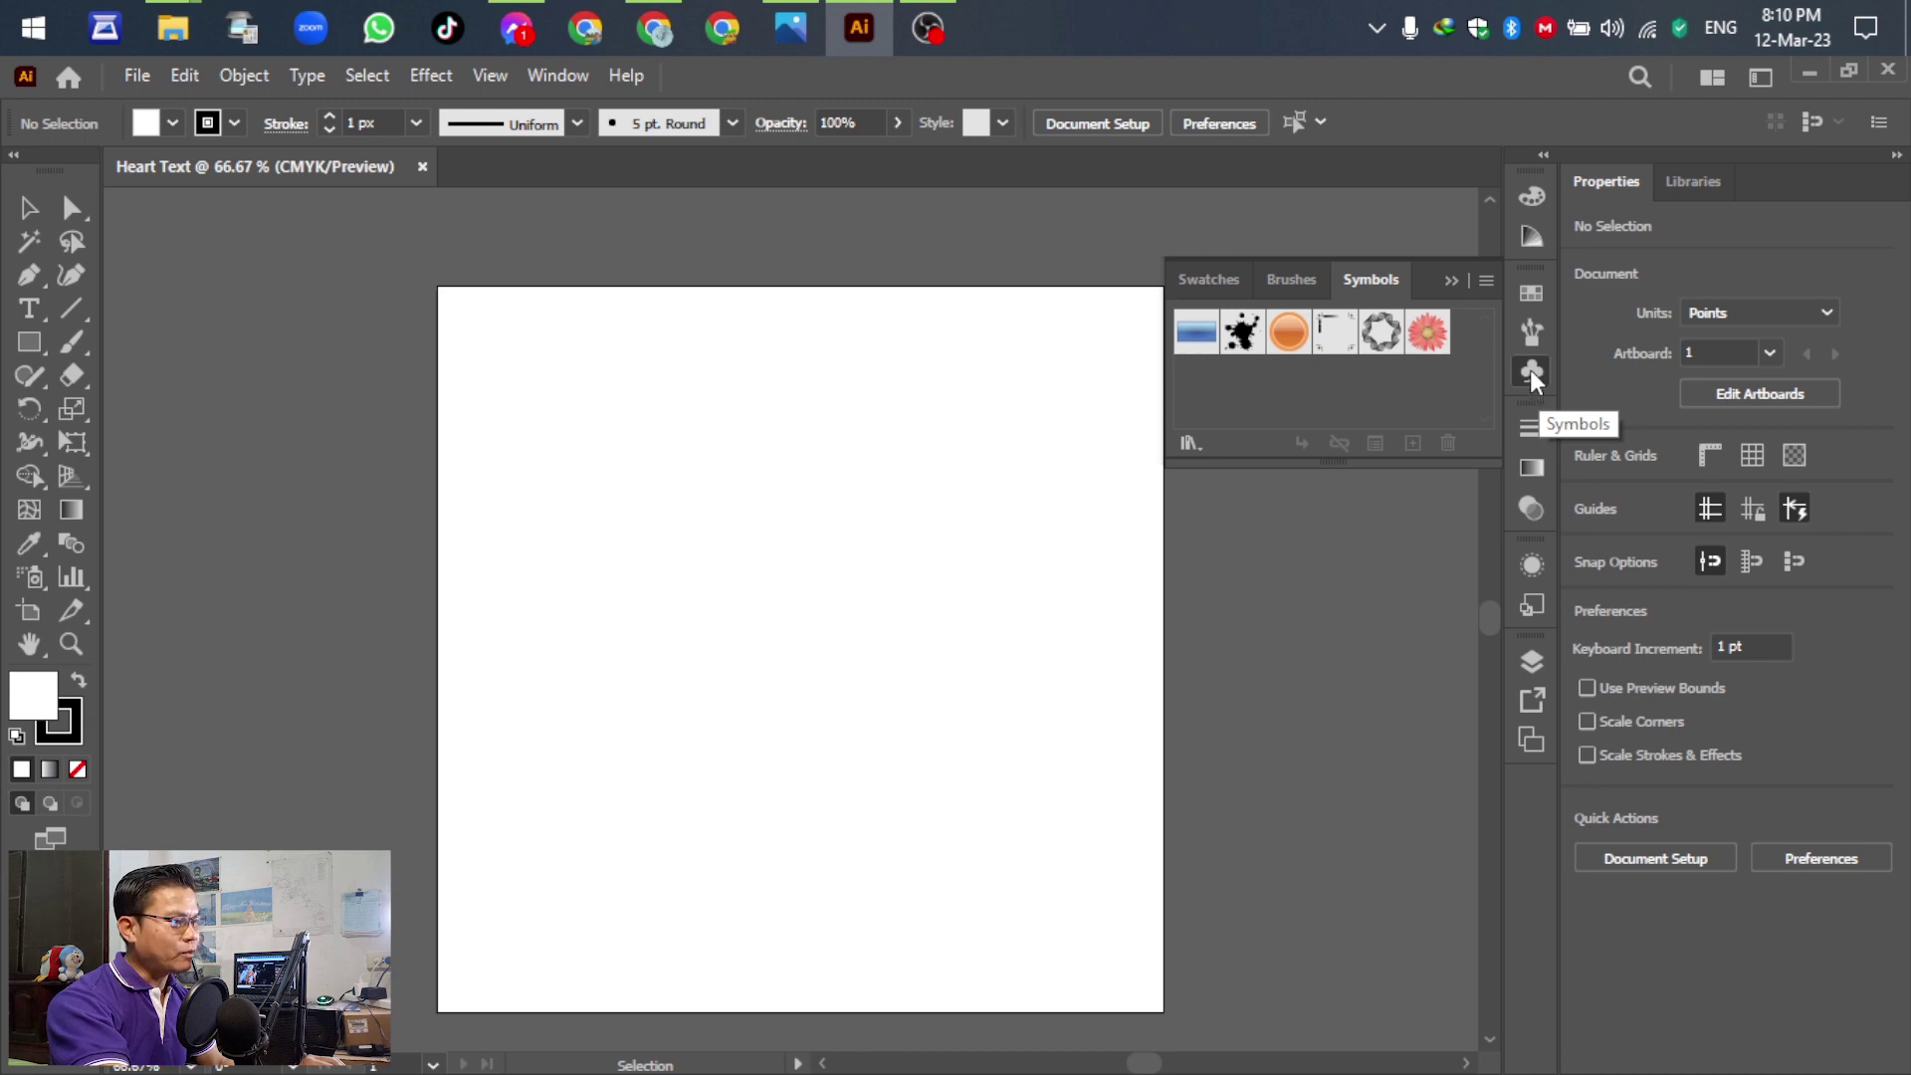
click(554, 76)
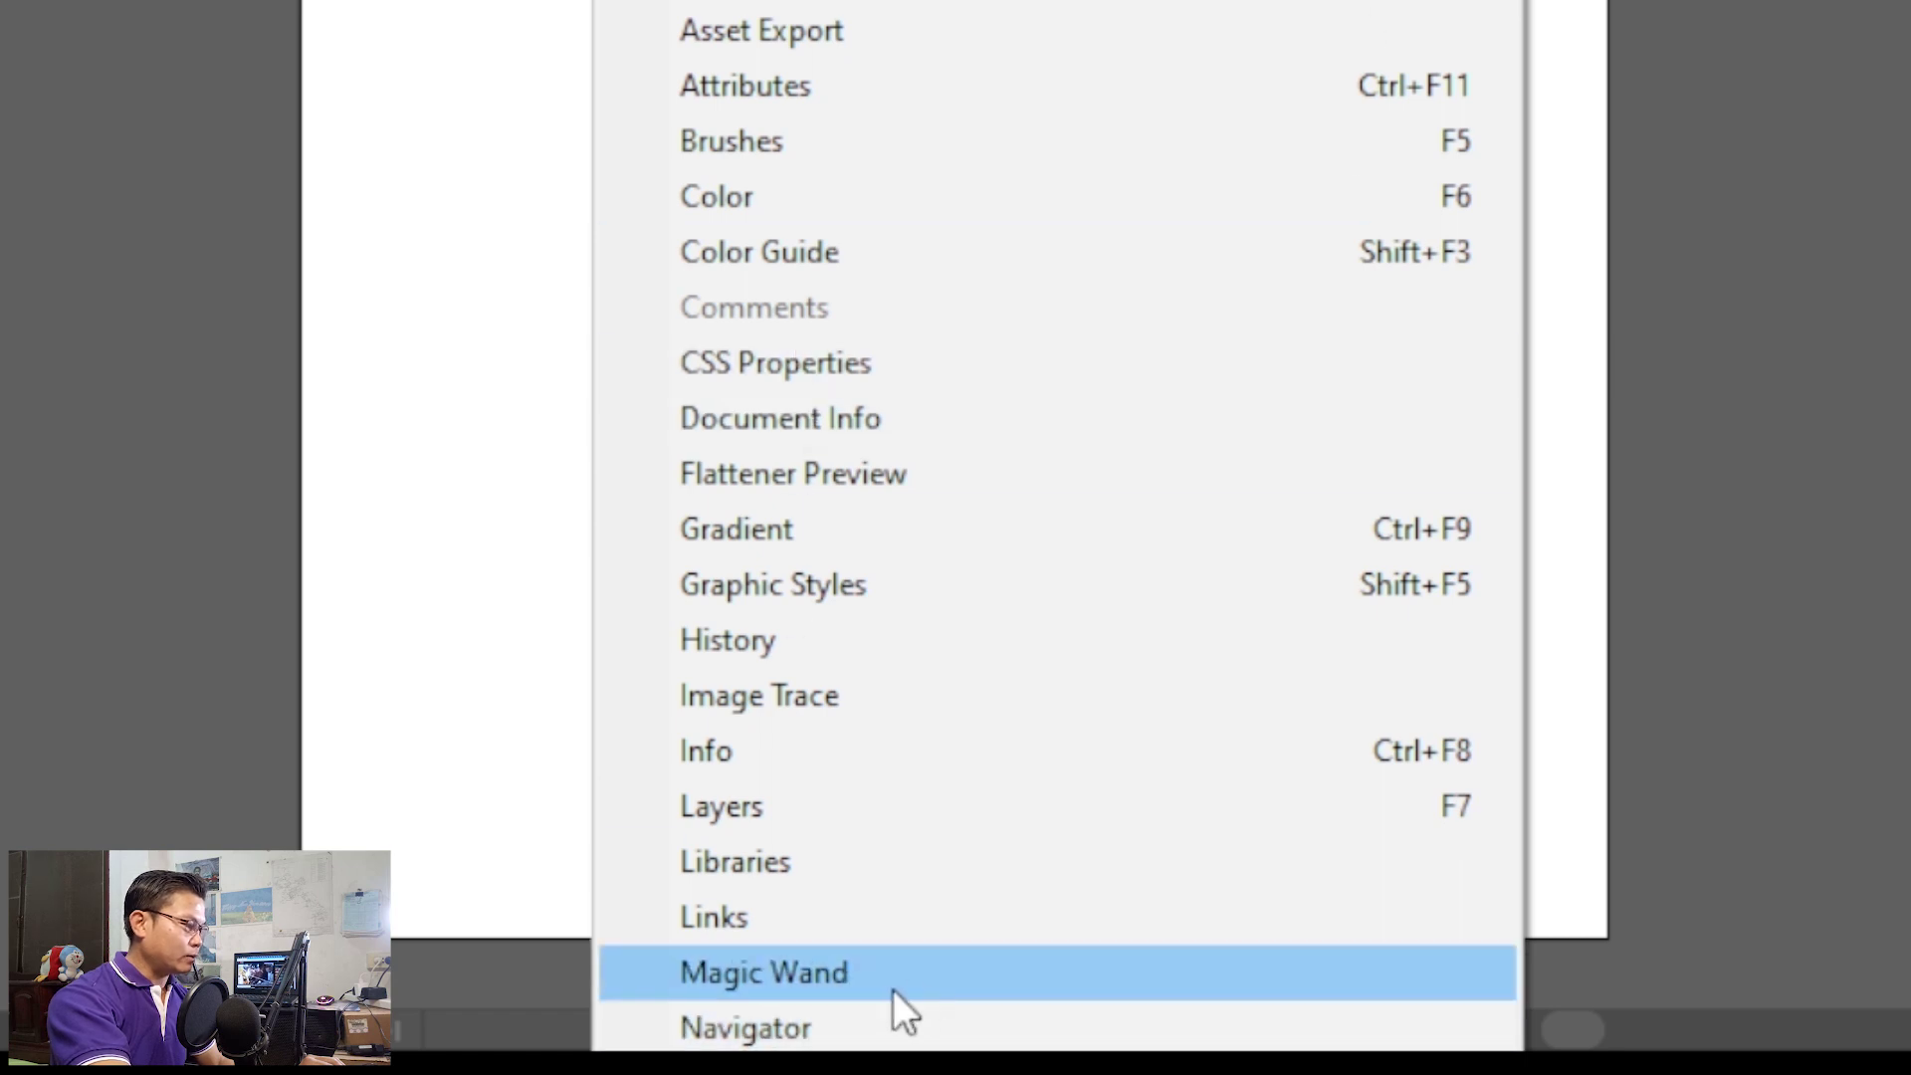
scroll(911, 1035, down, 5)
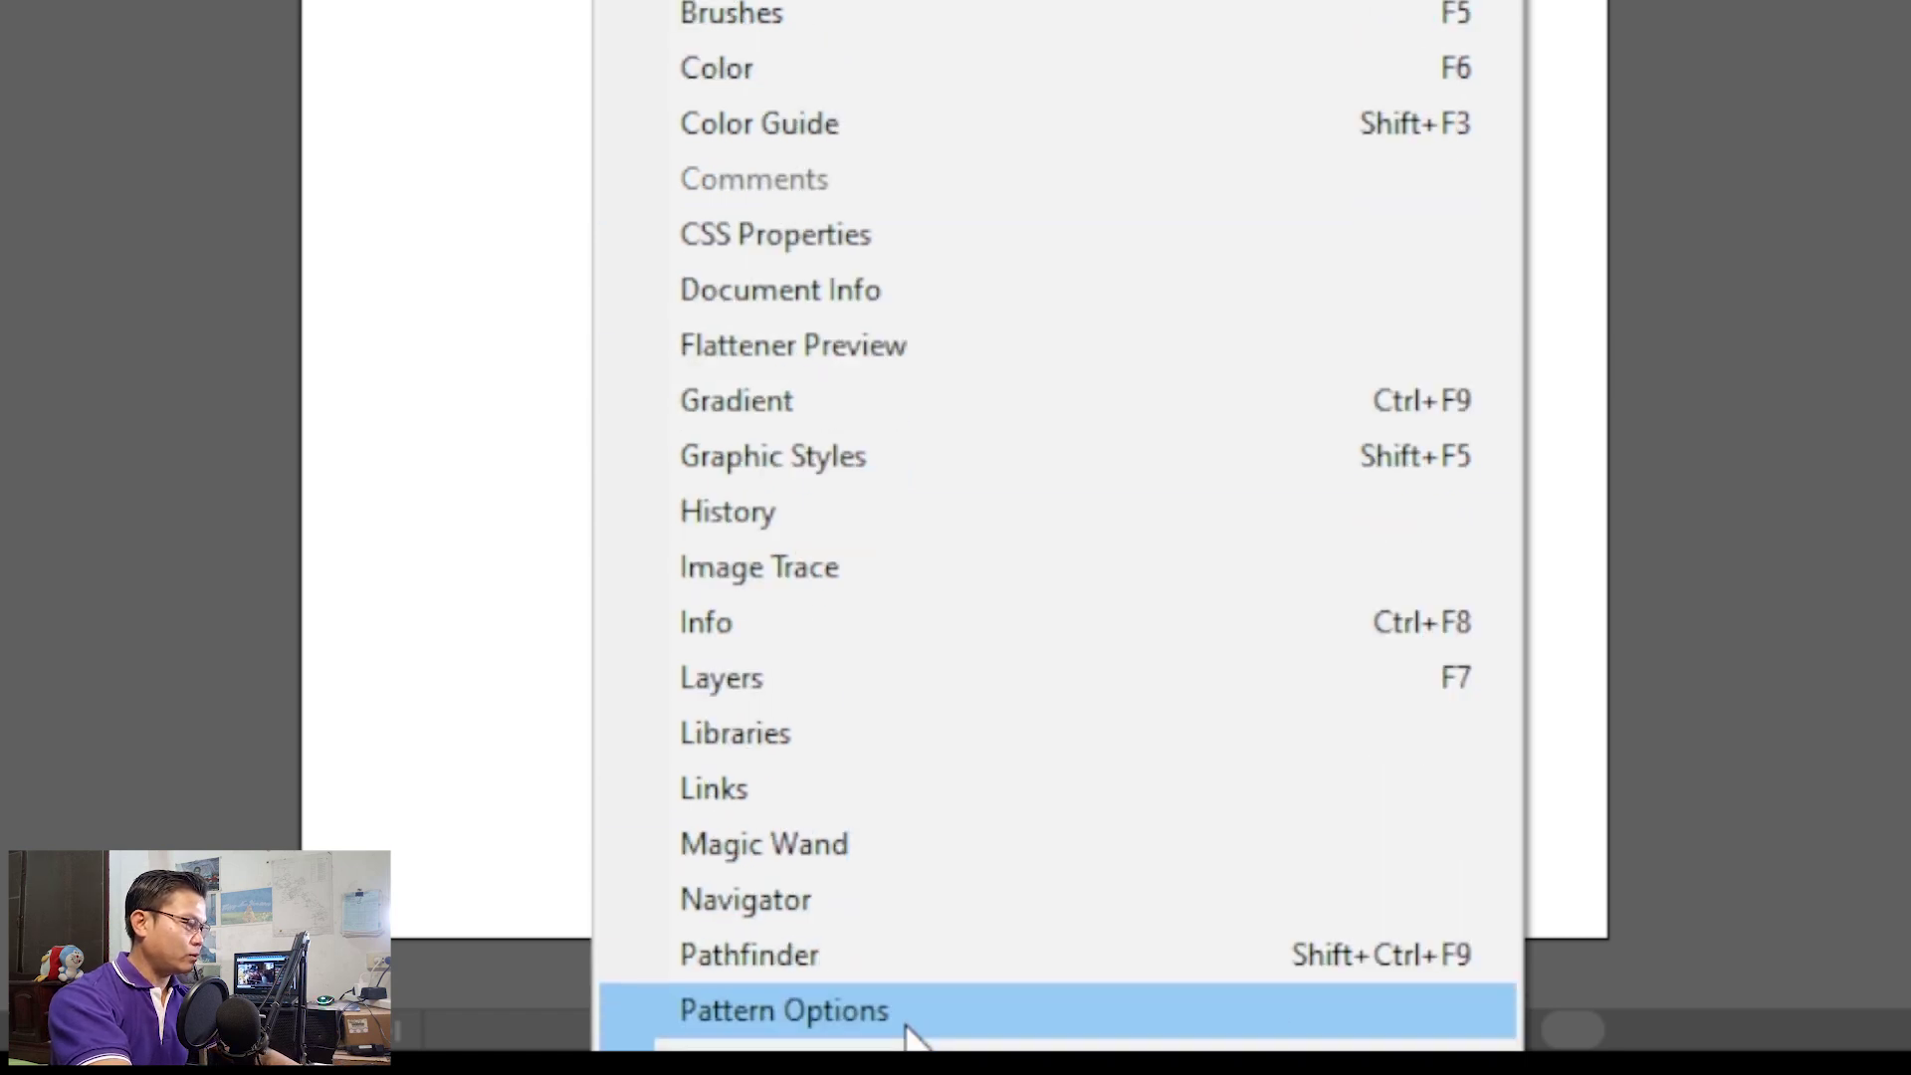
scroll(846, 1025, down, 3)
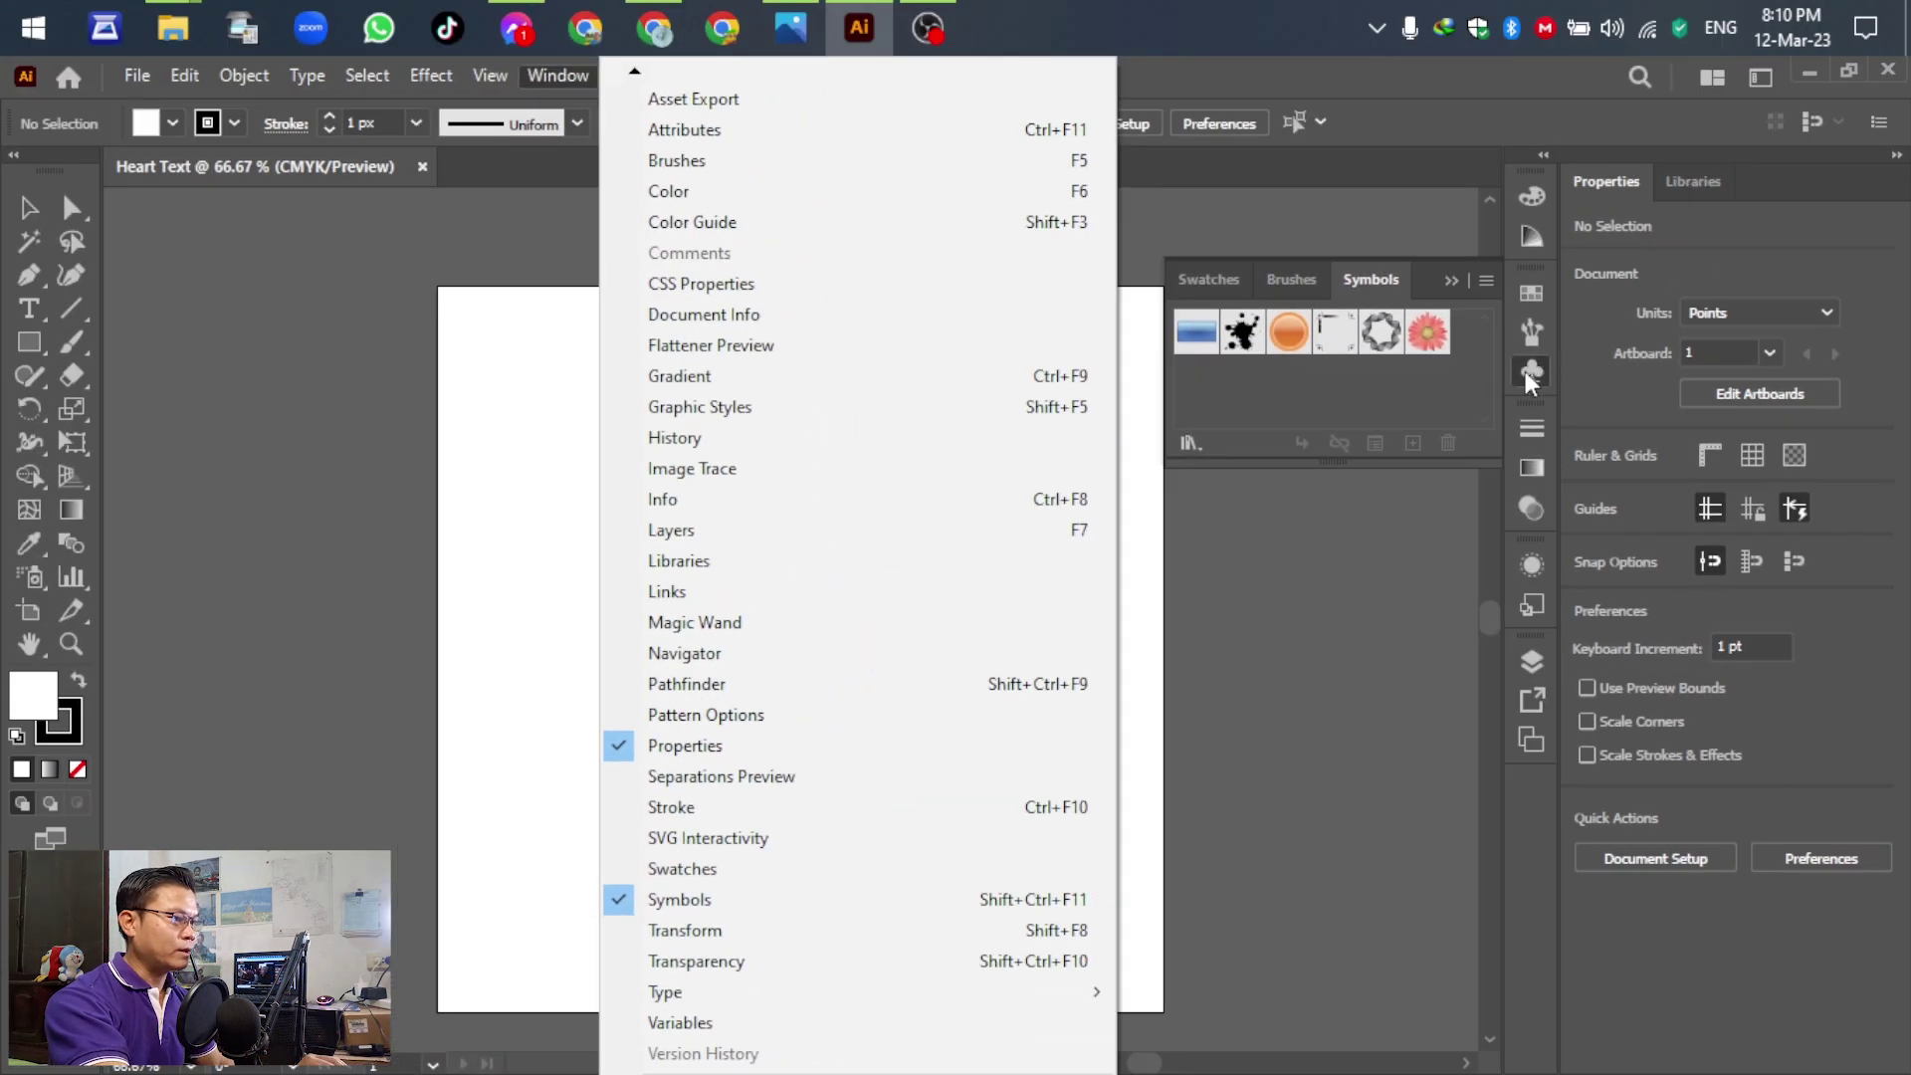
click(1528, 372)
click(1528, 368)
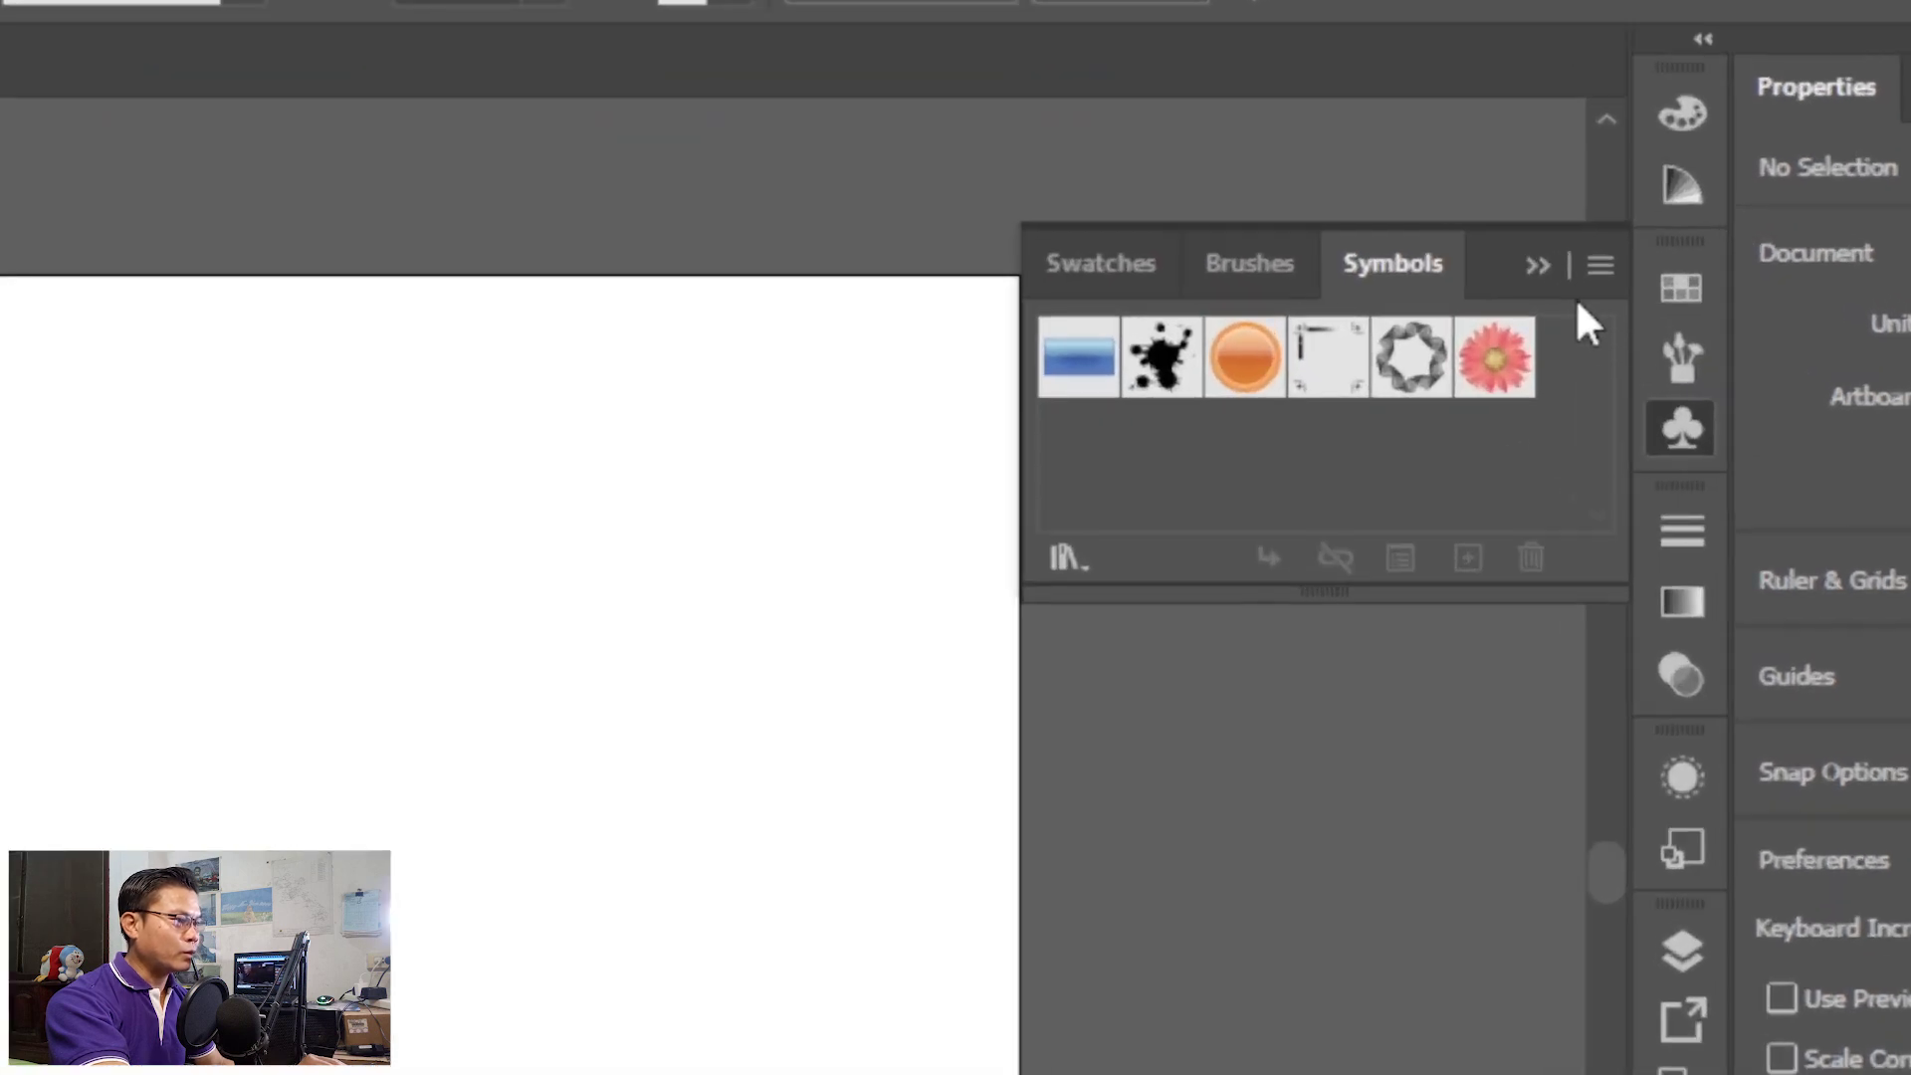
click(1596, 265)
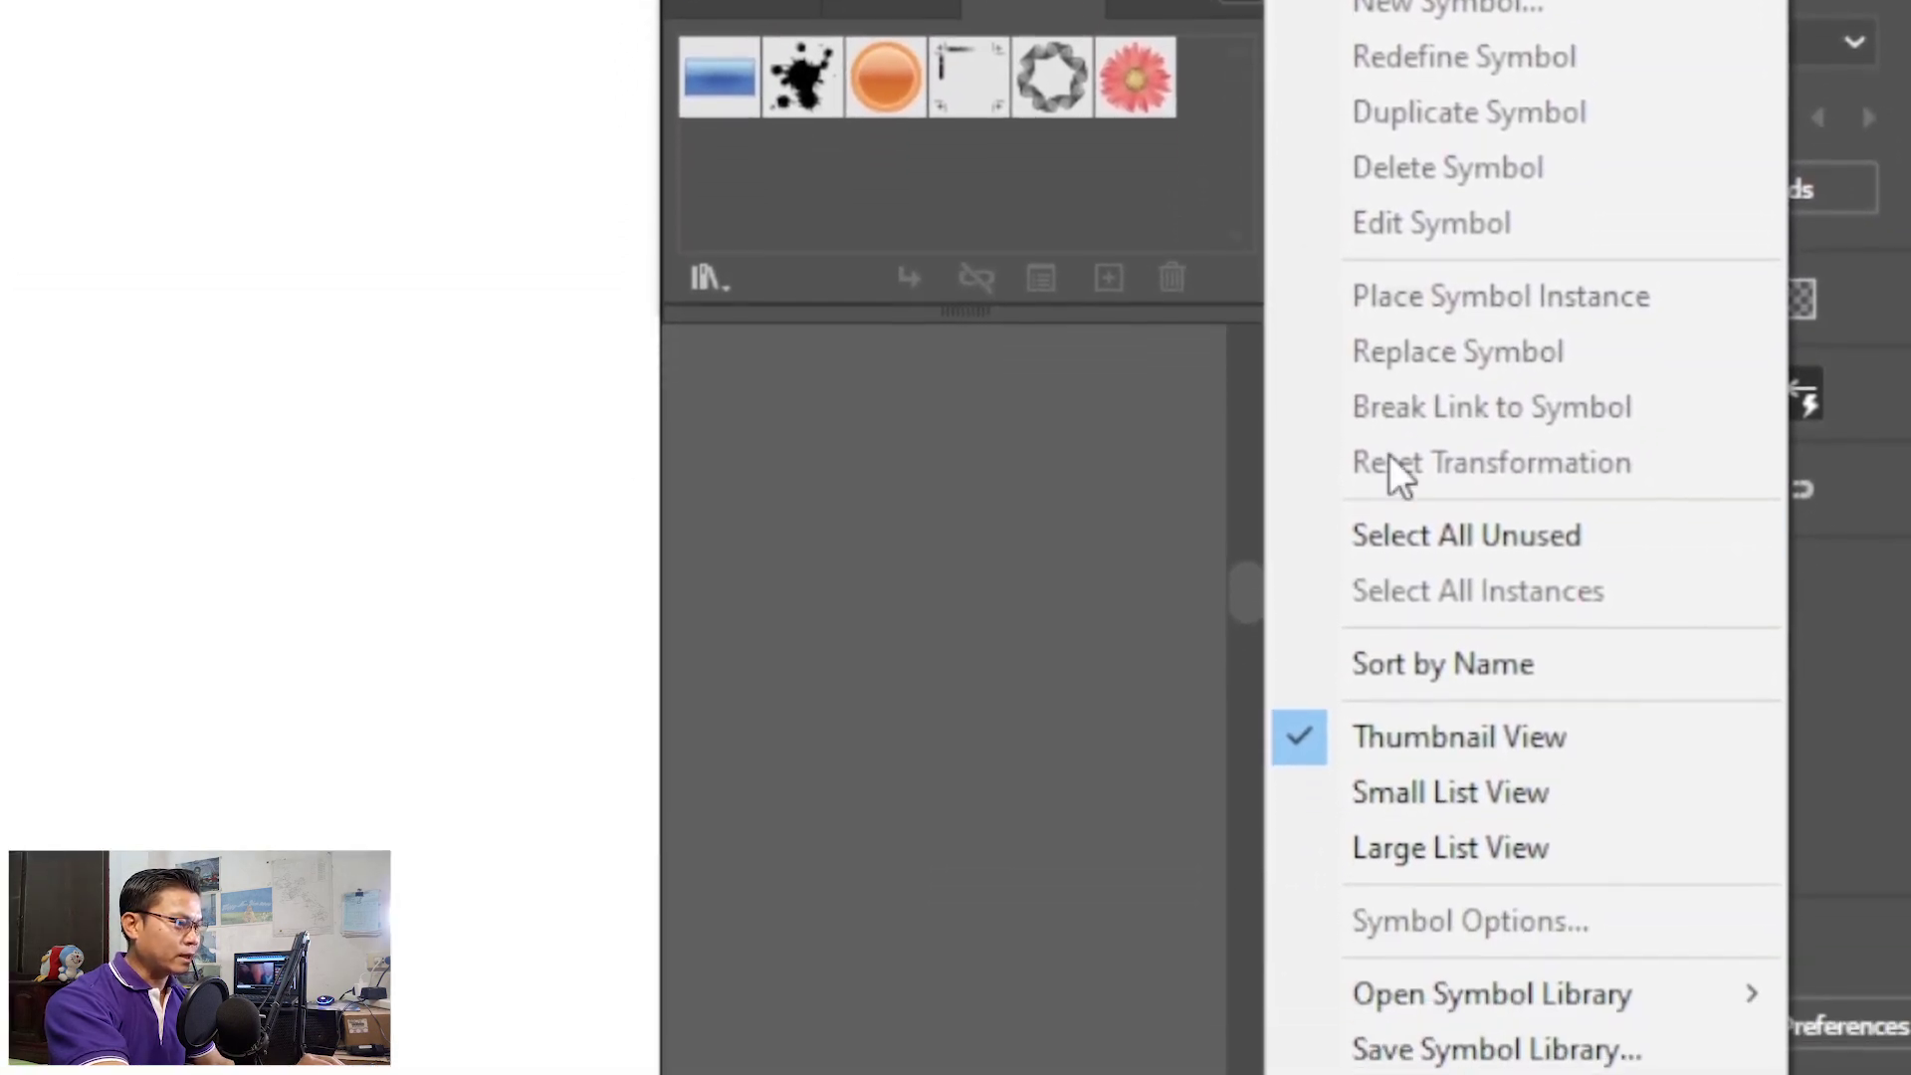
mouse_move(1463, 996)
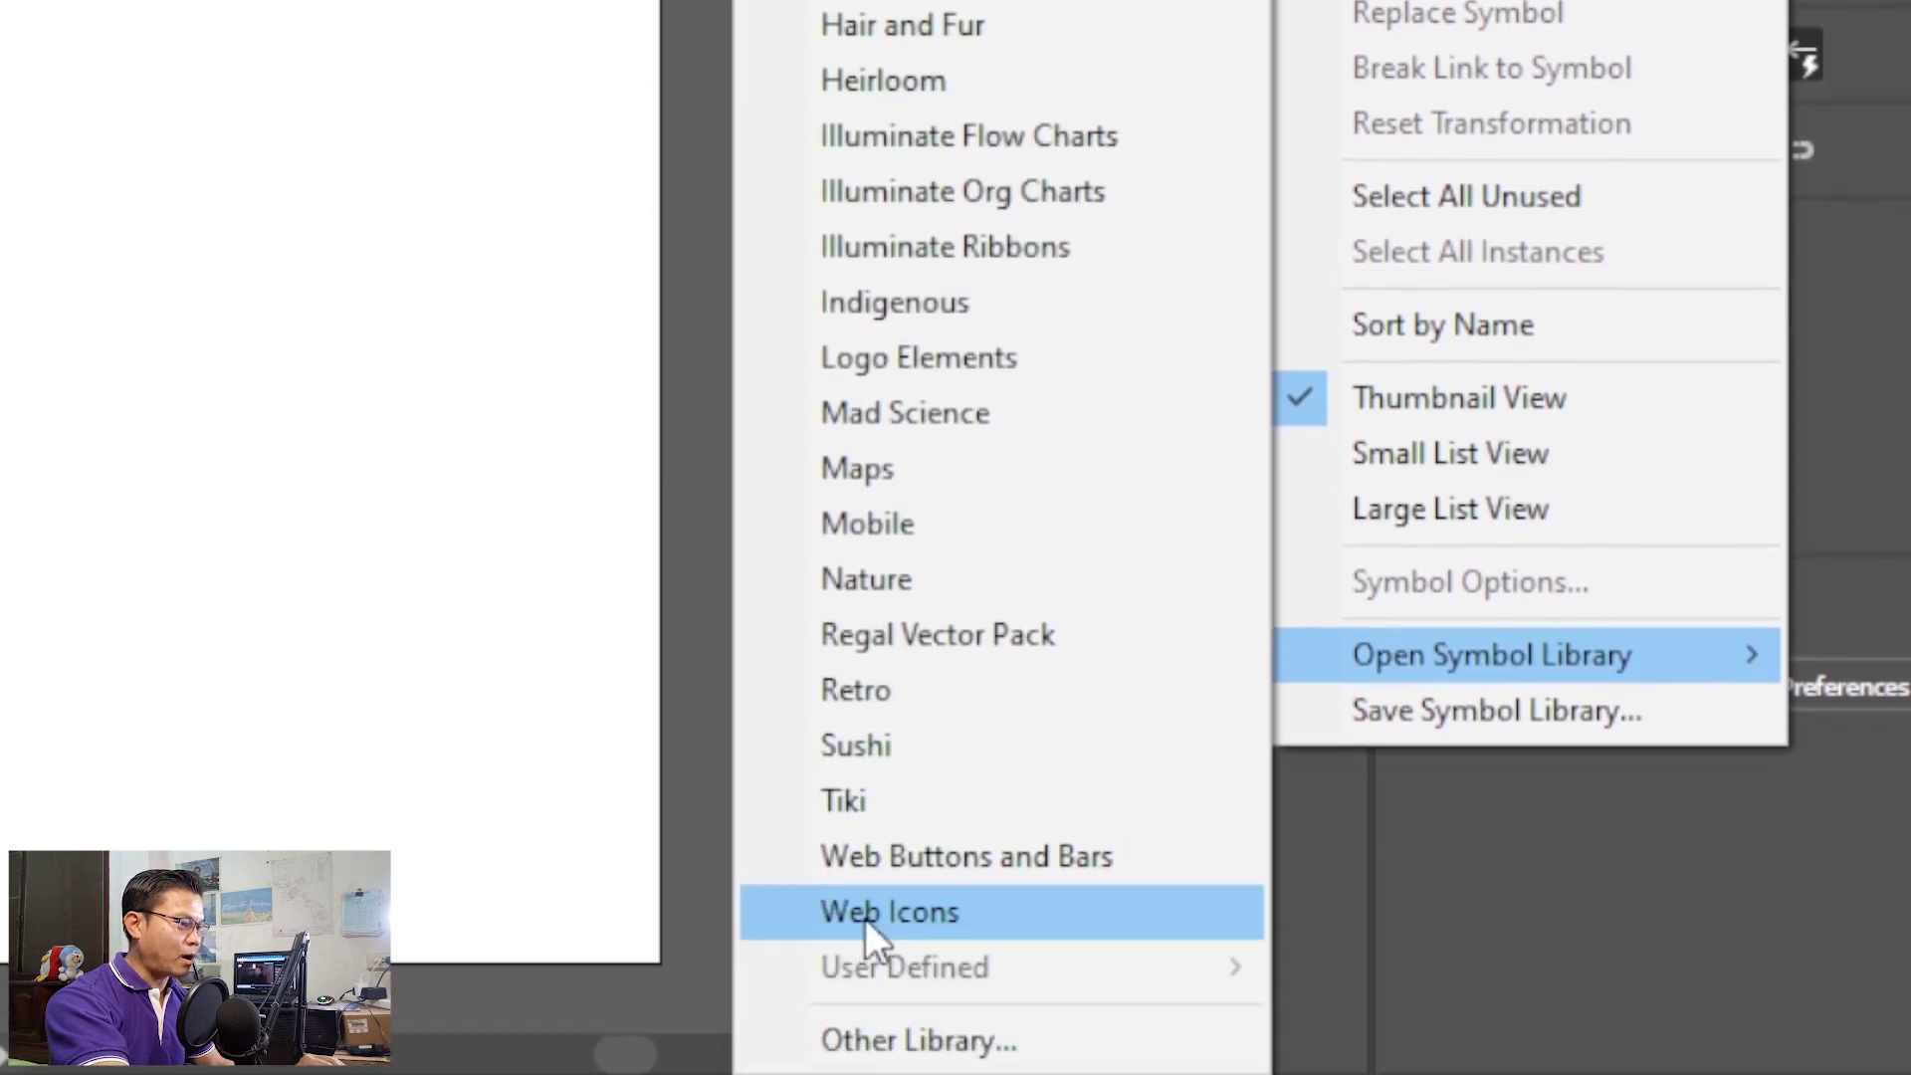
click(864, 914)
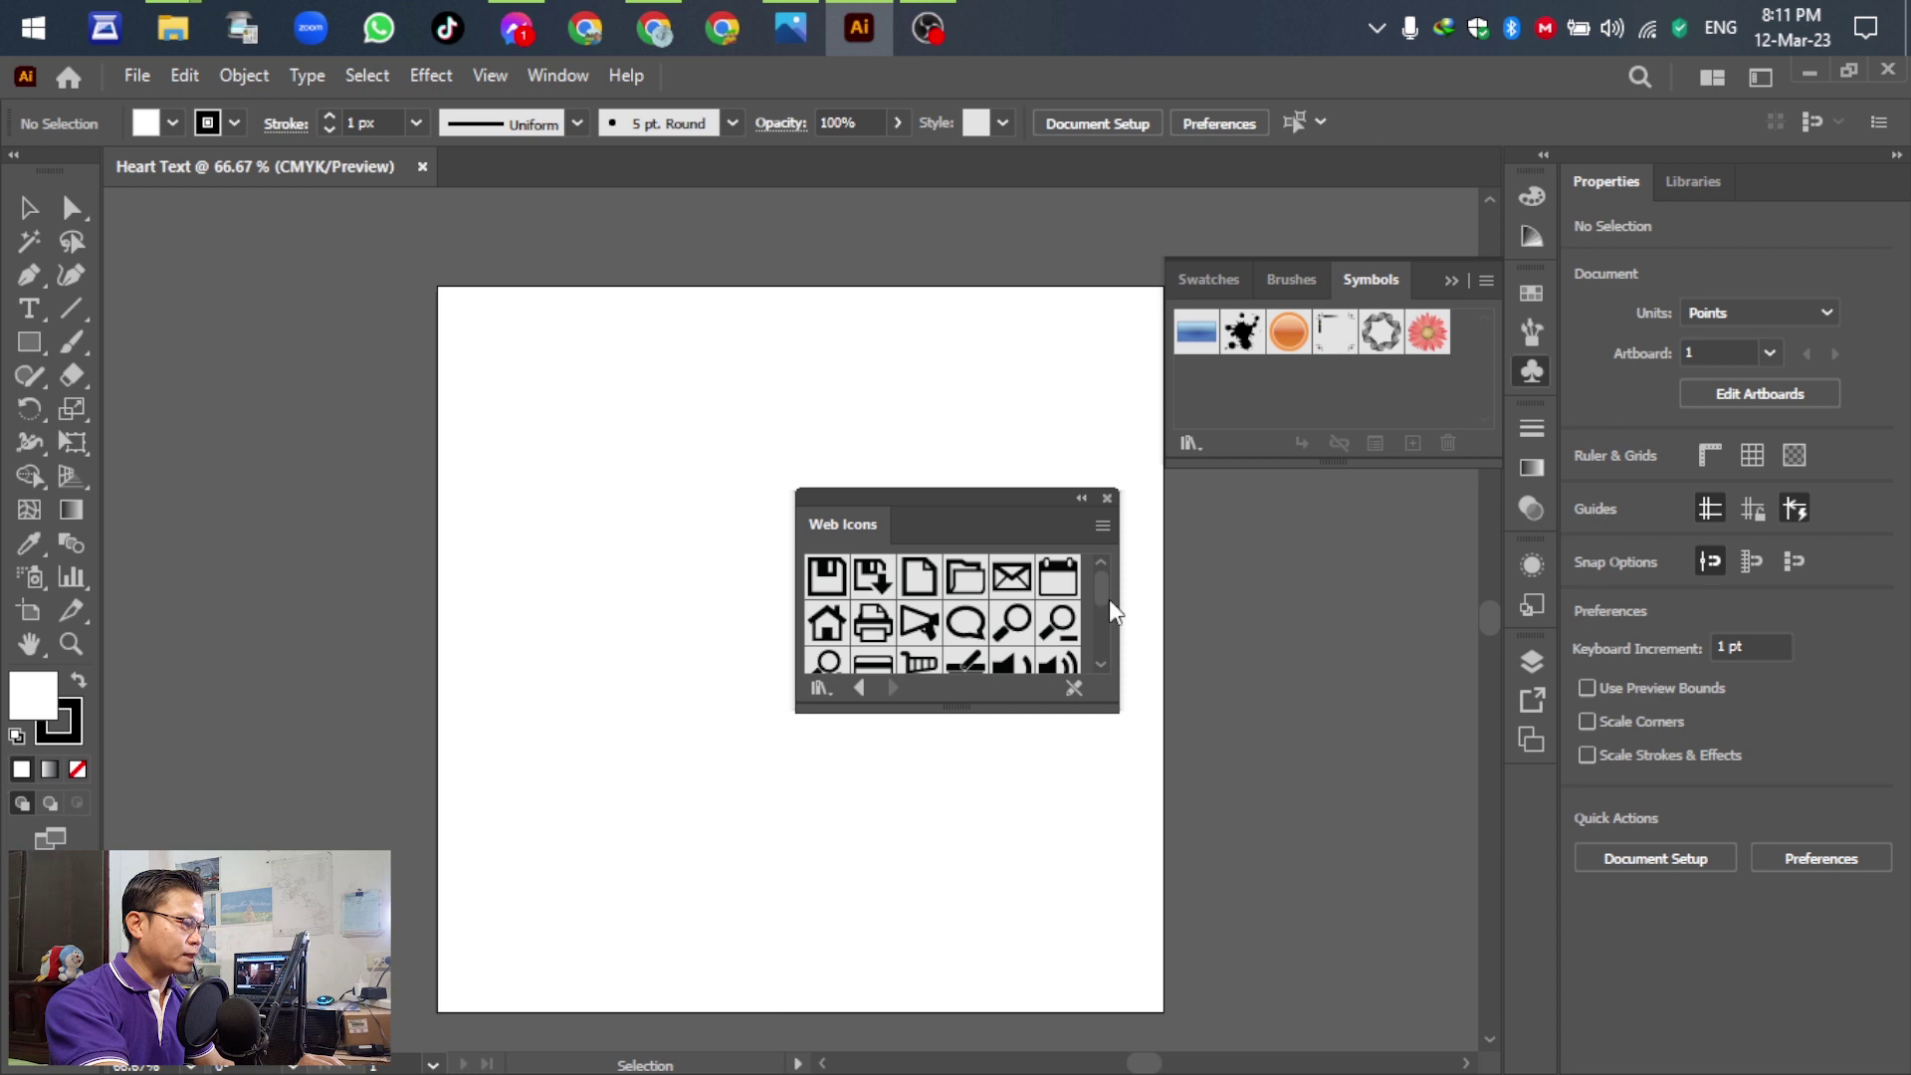
drag(1104, 600, 1103, 612)
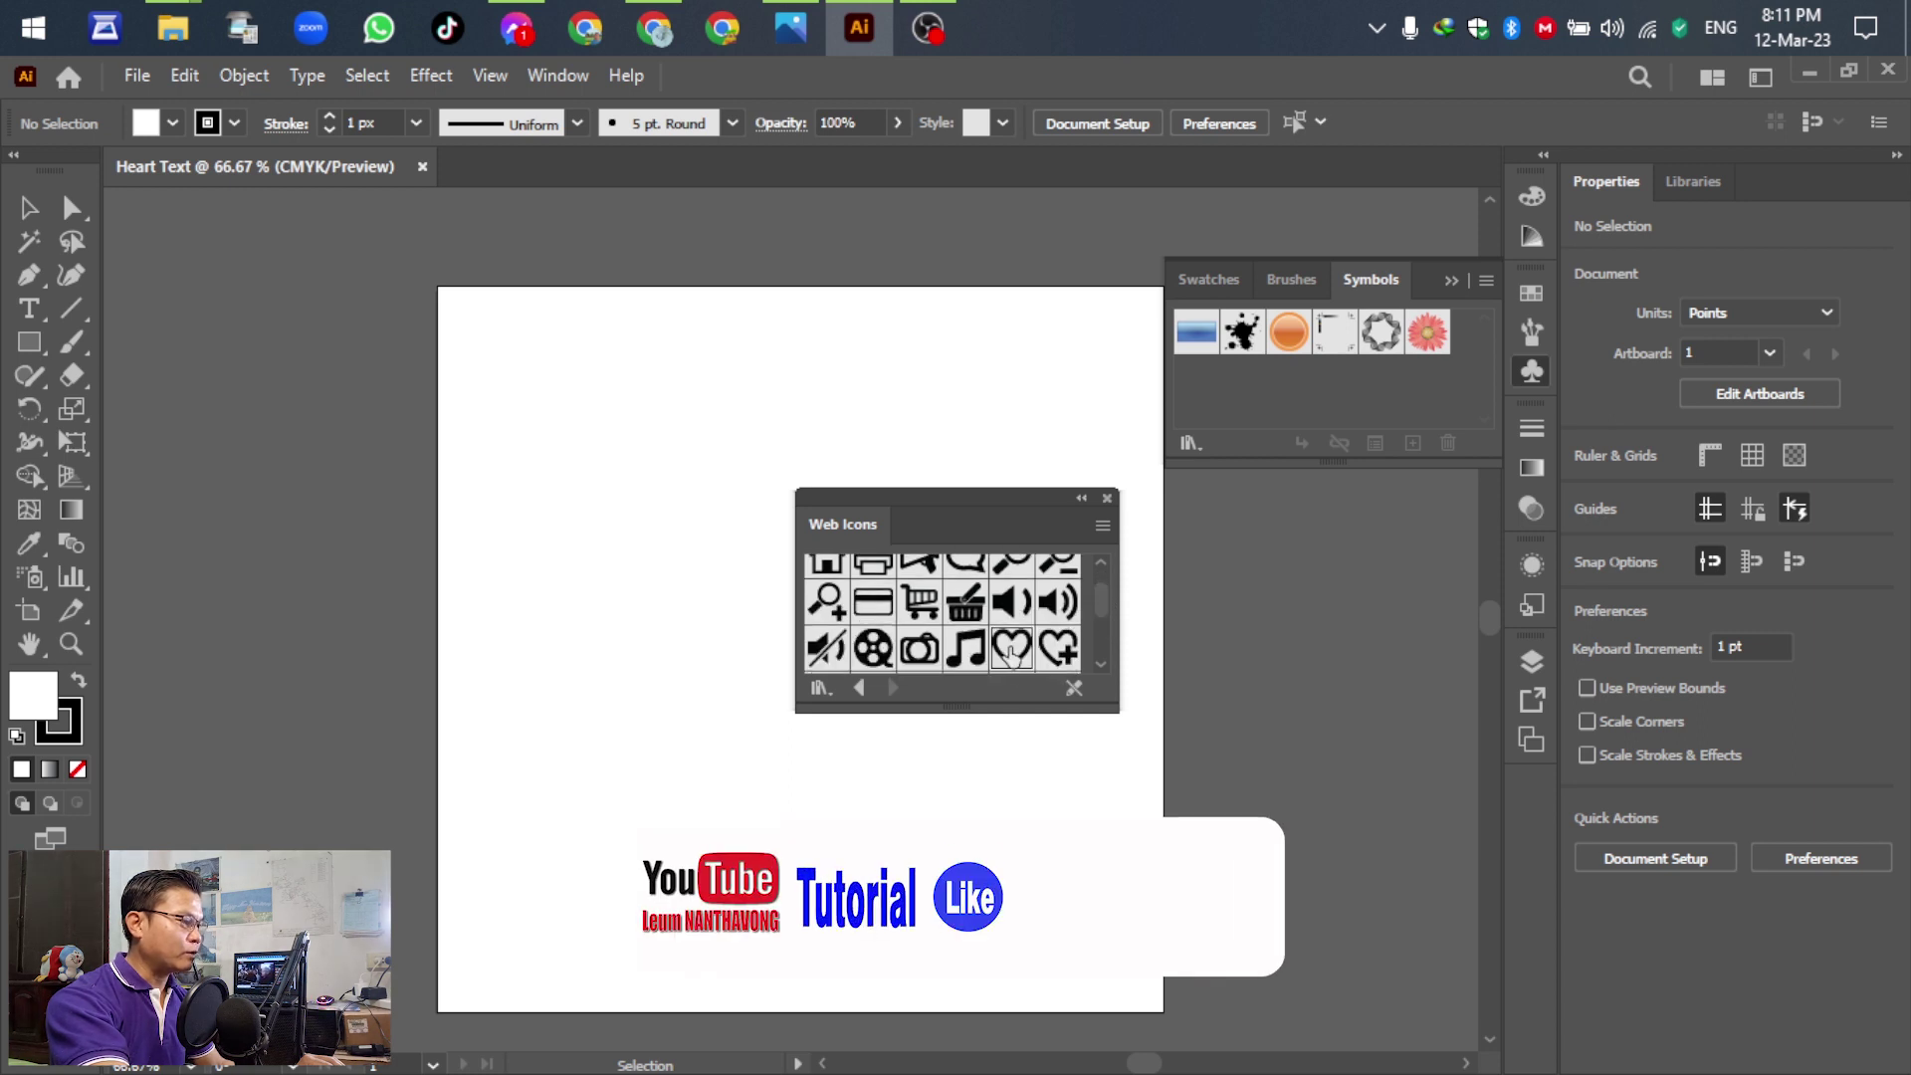
Drag the Favorite heart symbol onto the artboard and close the symbol panels.
drag(677, 647, 658, 640)
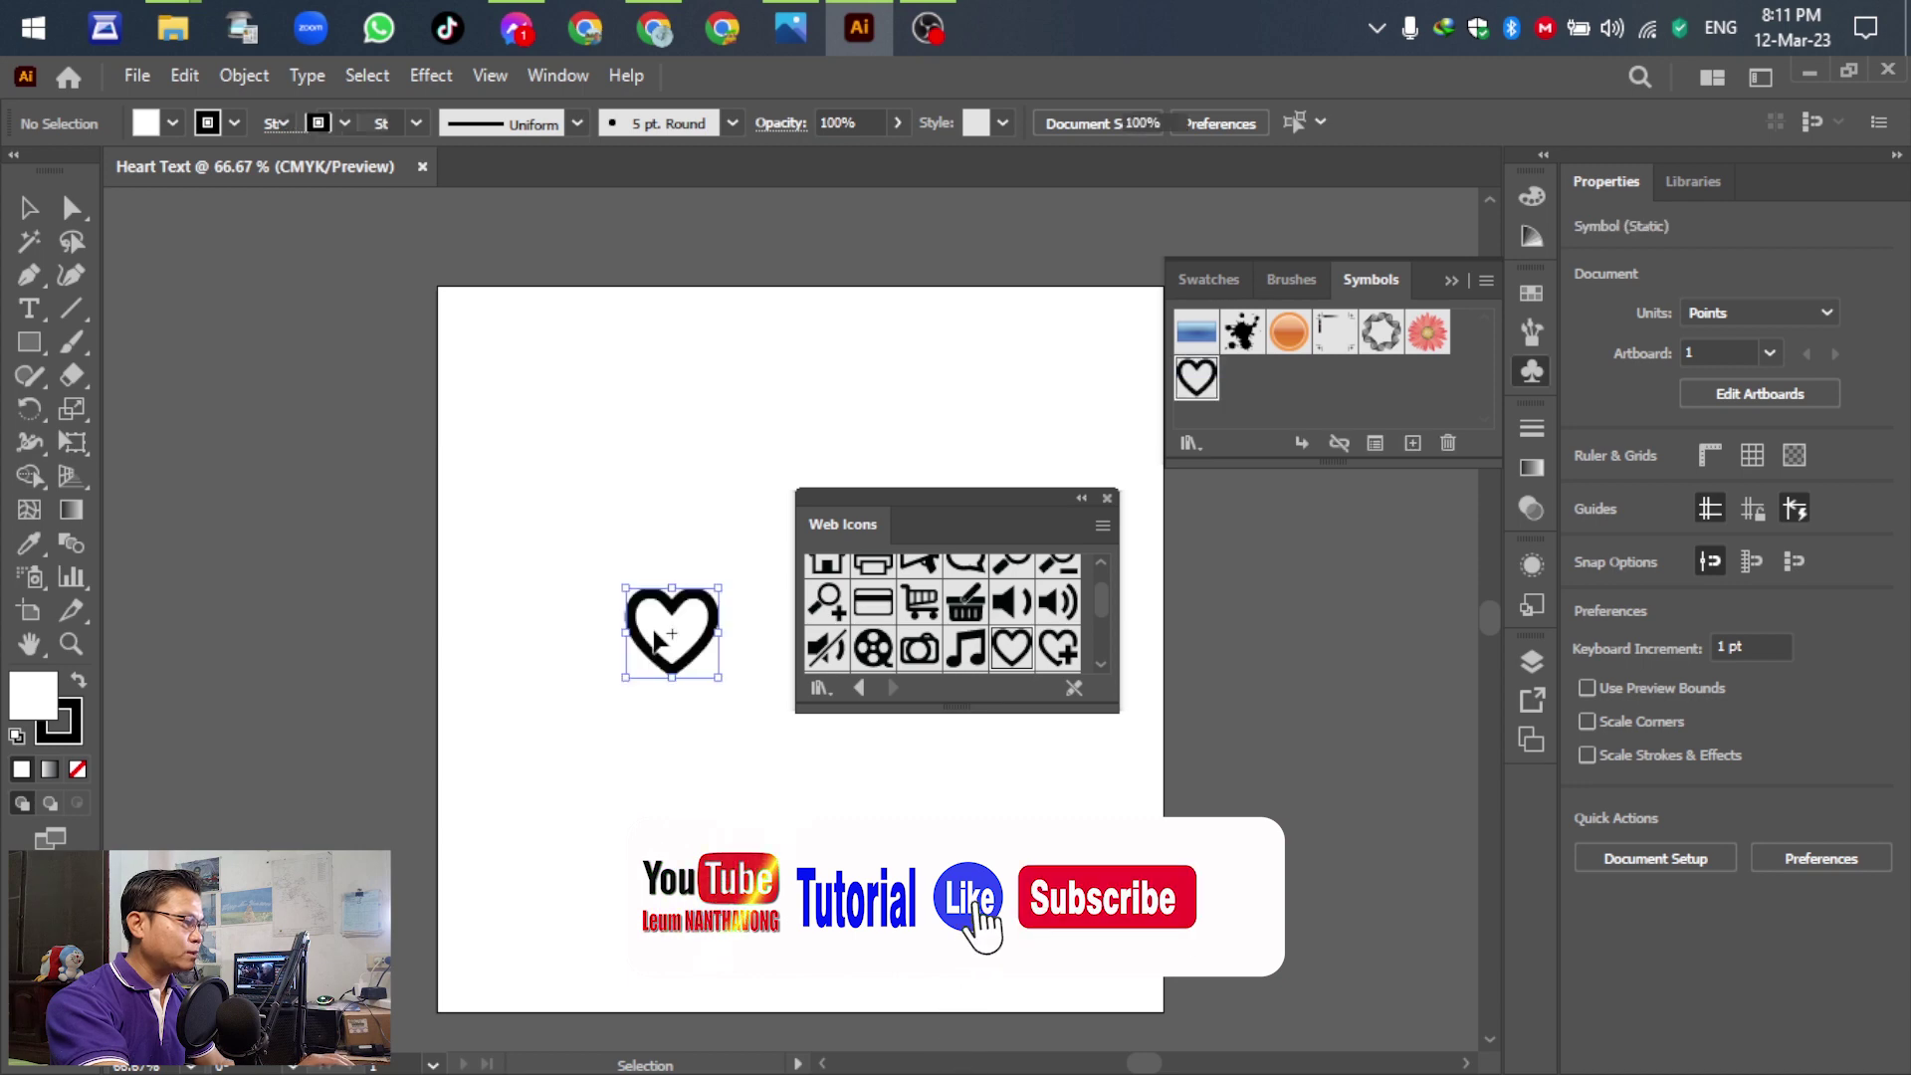
click(1107, 498)
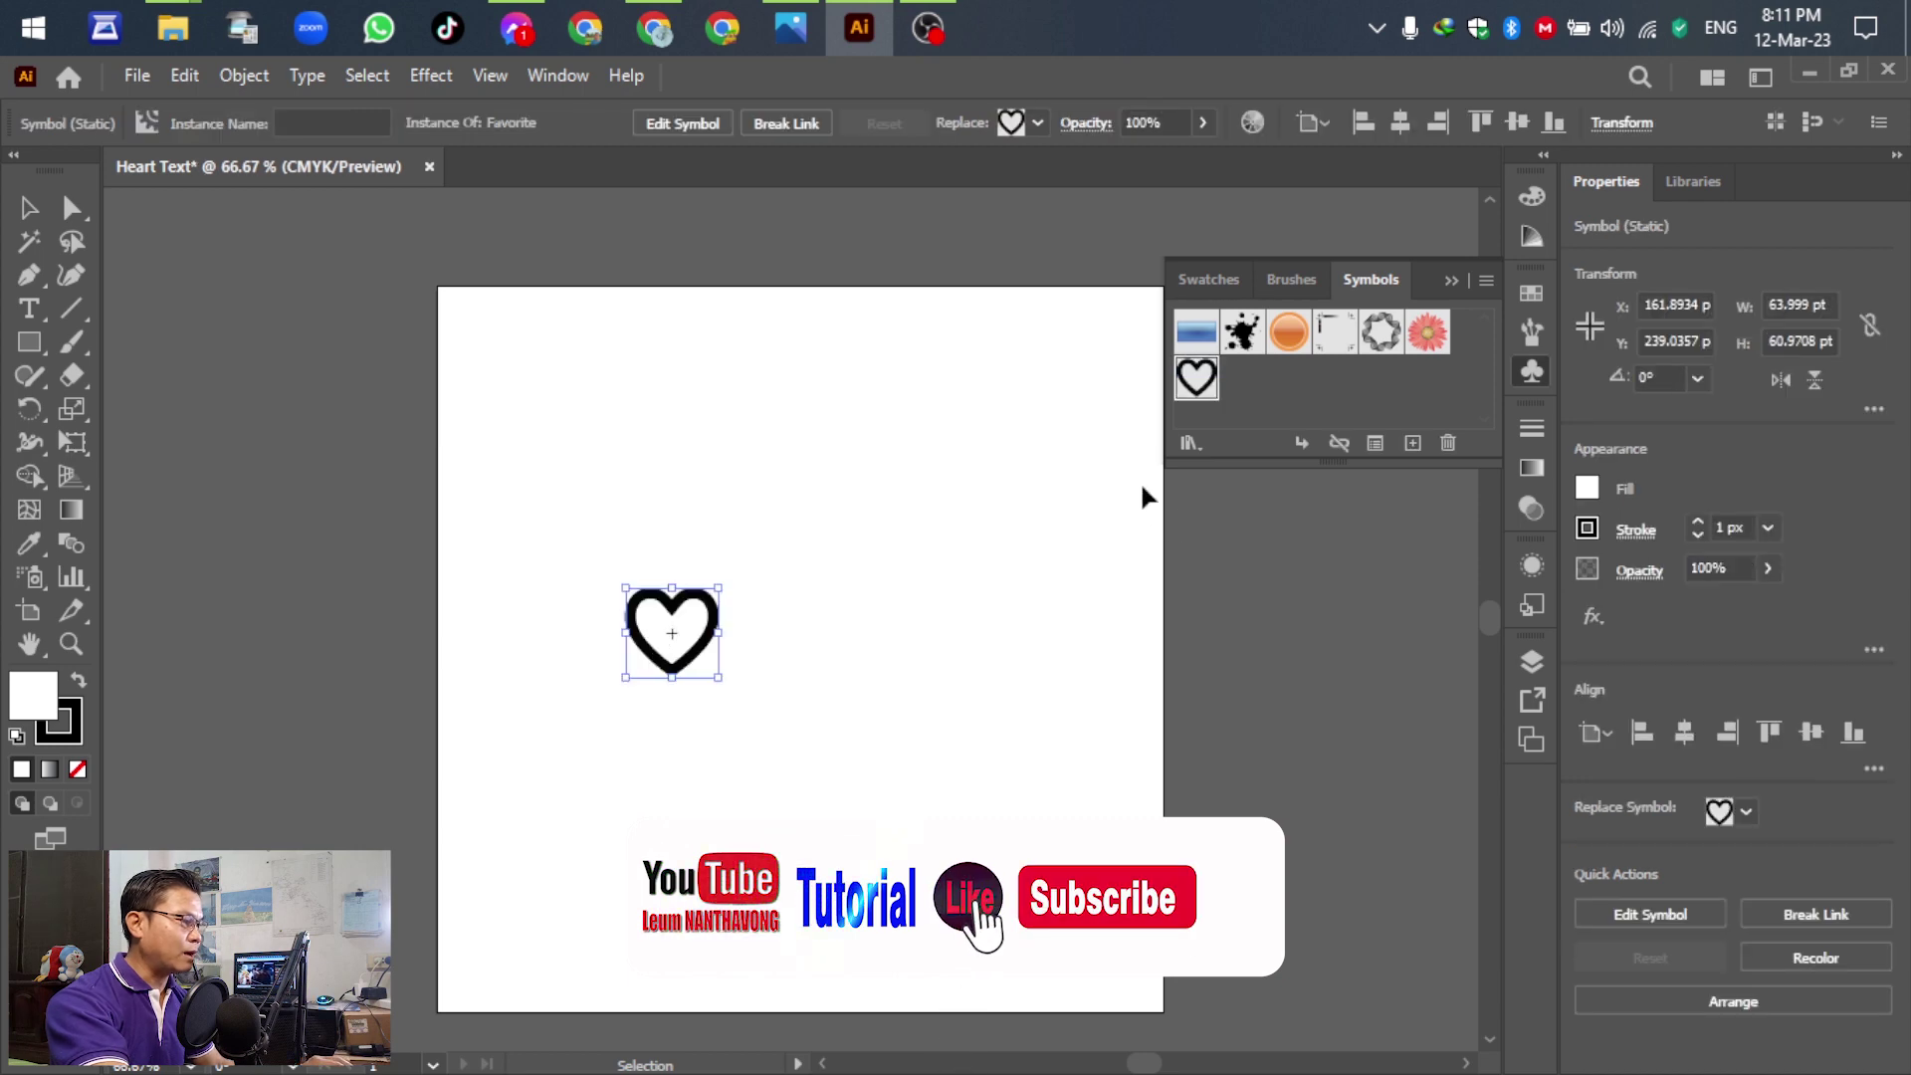
click(1531, 370)
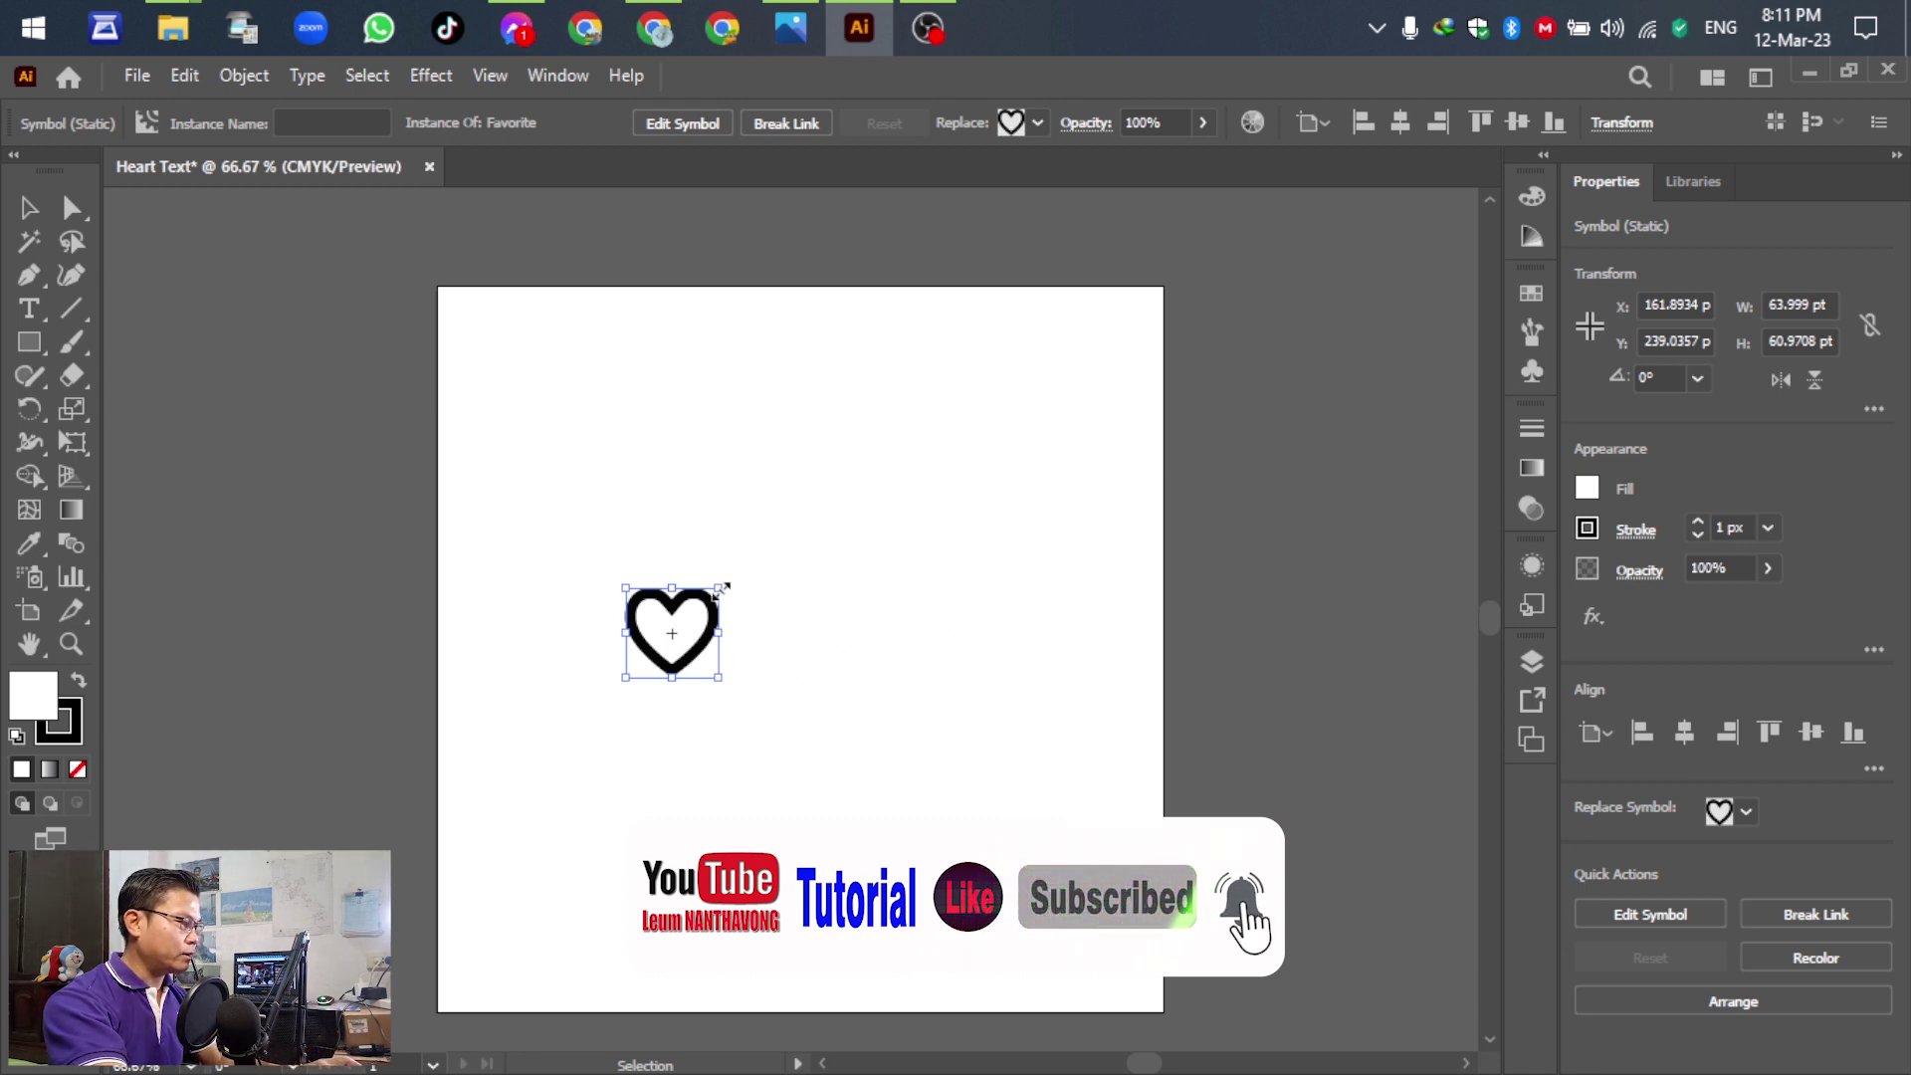
Scale the heart proportionally from its centre to about 346 × 330 pt and centre it.
key(shift)
key(alt)
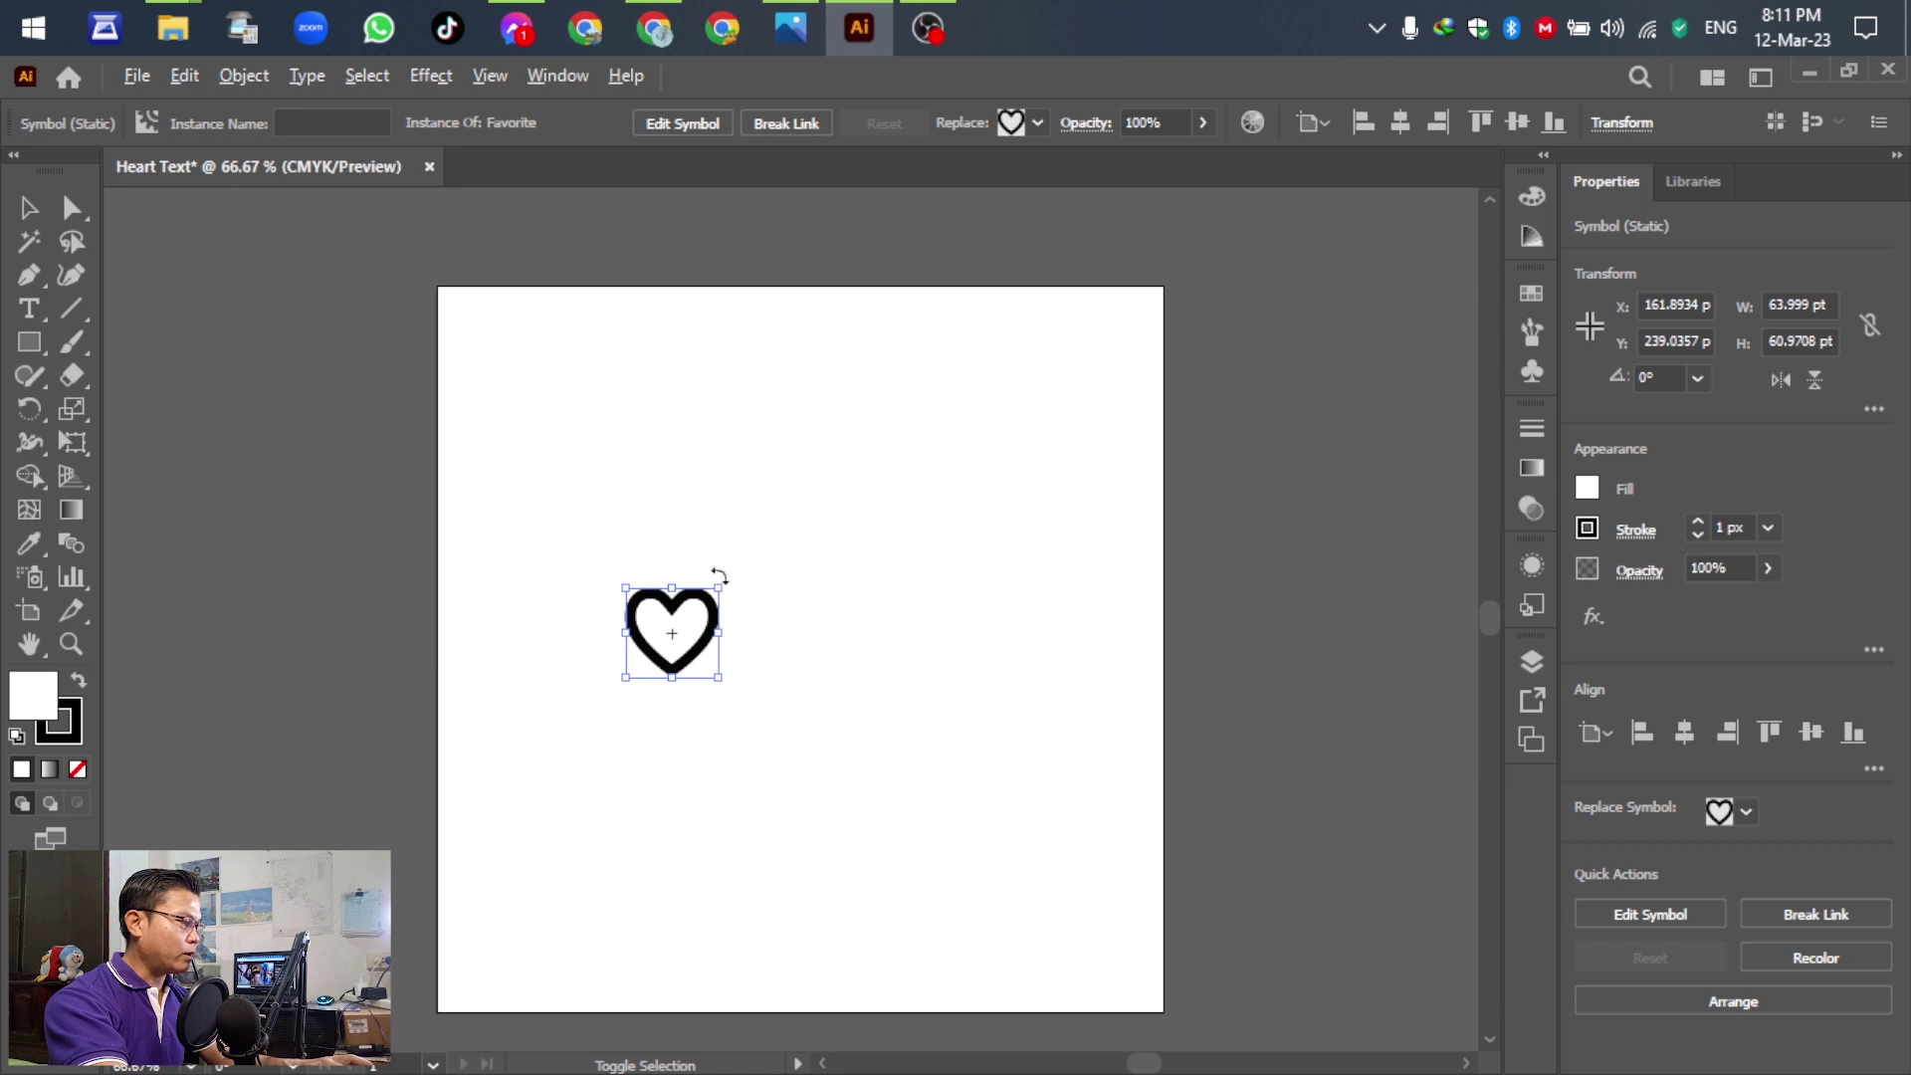
drag(723, 587, 995, 399)
drag(893, 470, 953, 565)
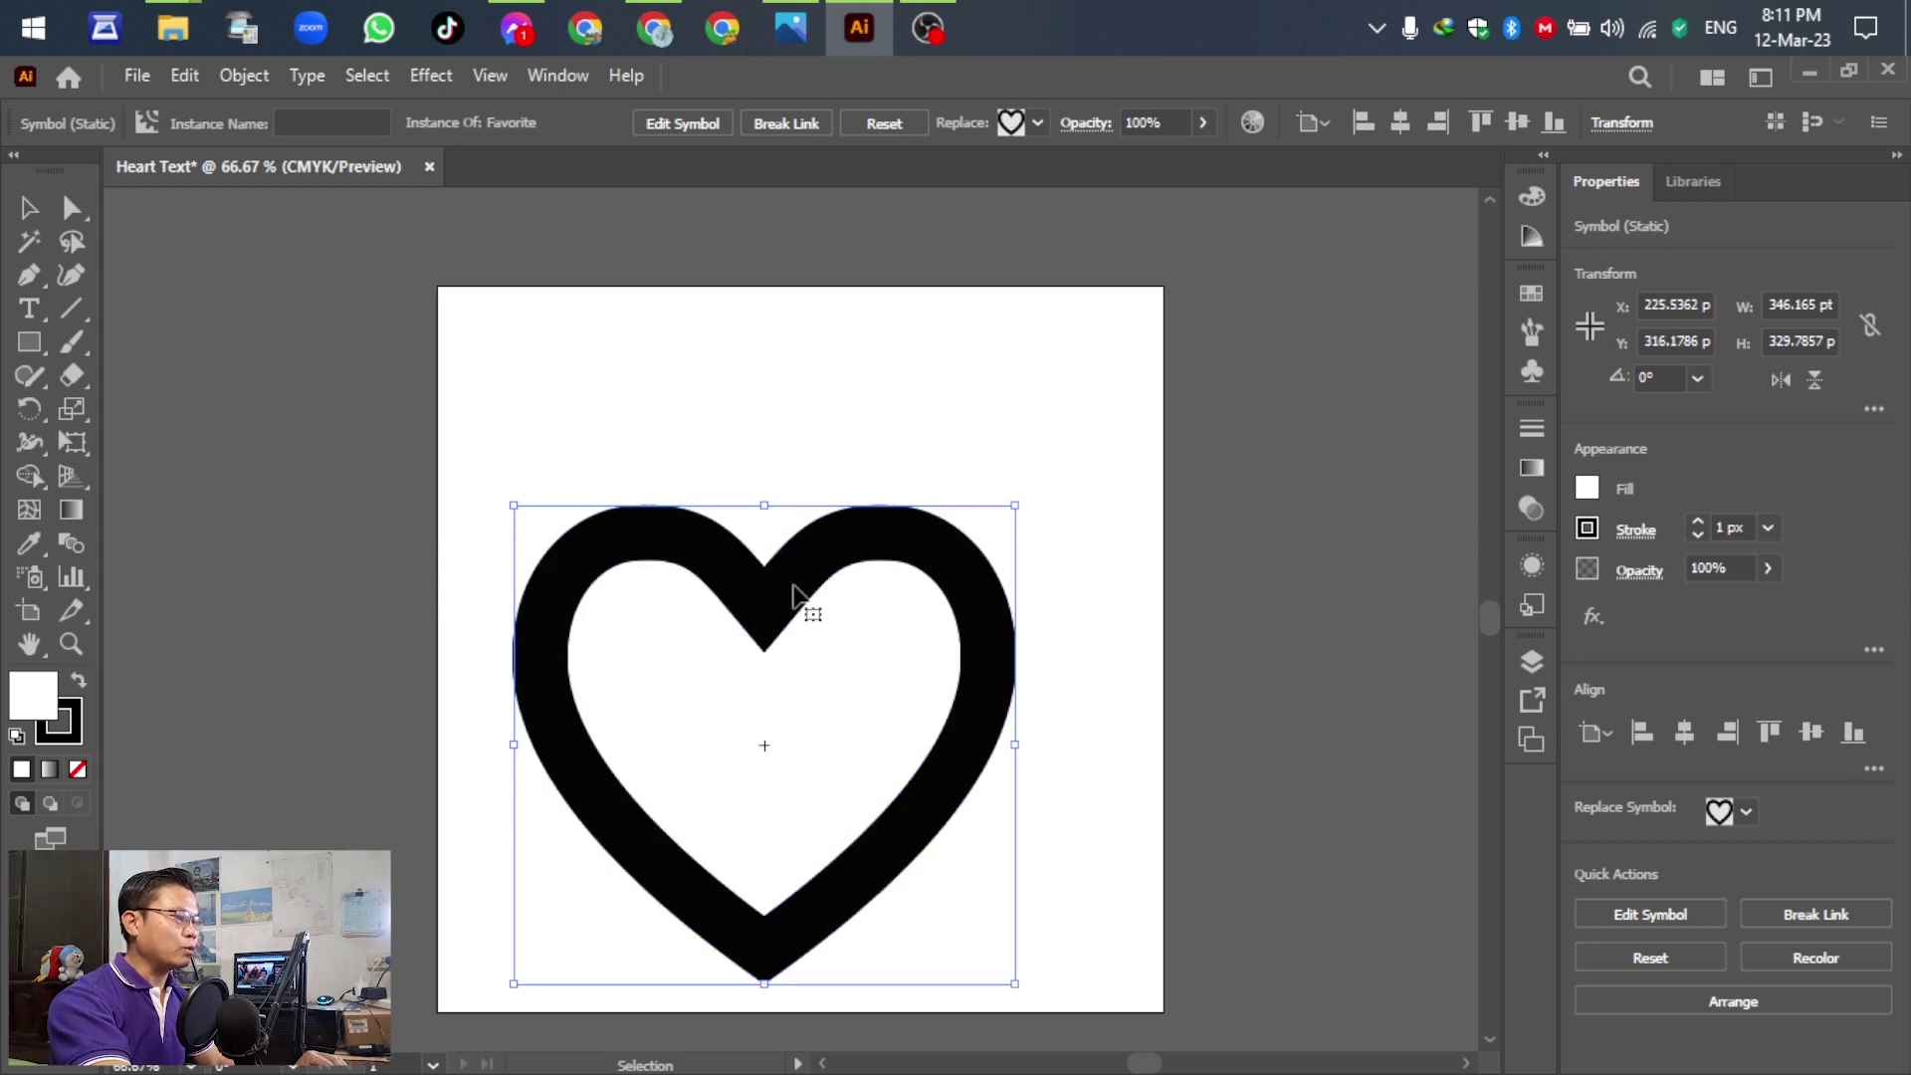
drag(930, 577, 972, 534)
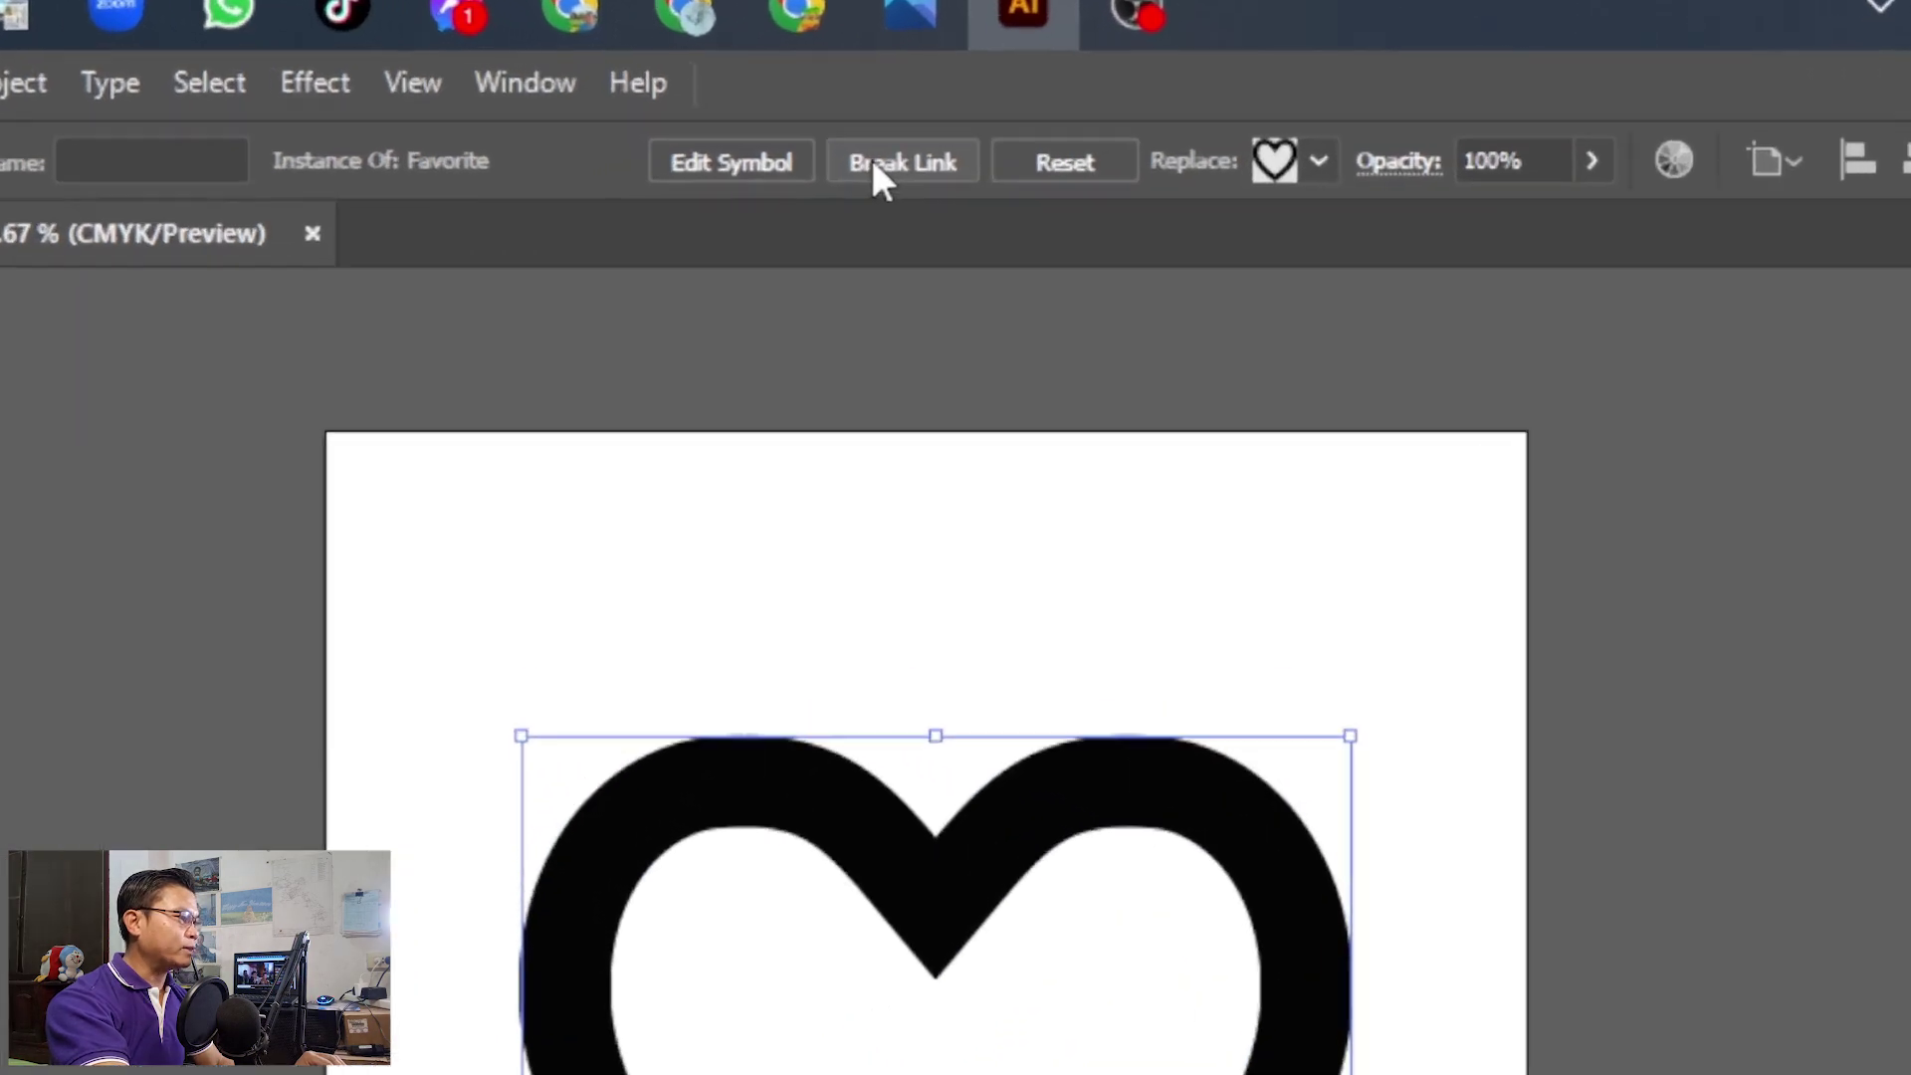
Break the heart symbol link and delete its inner hole path to make it solid.
click(886, 164)
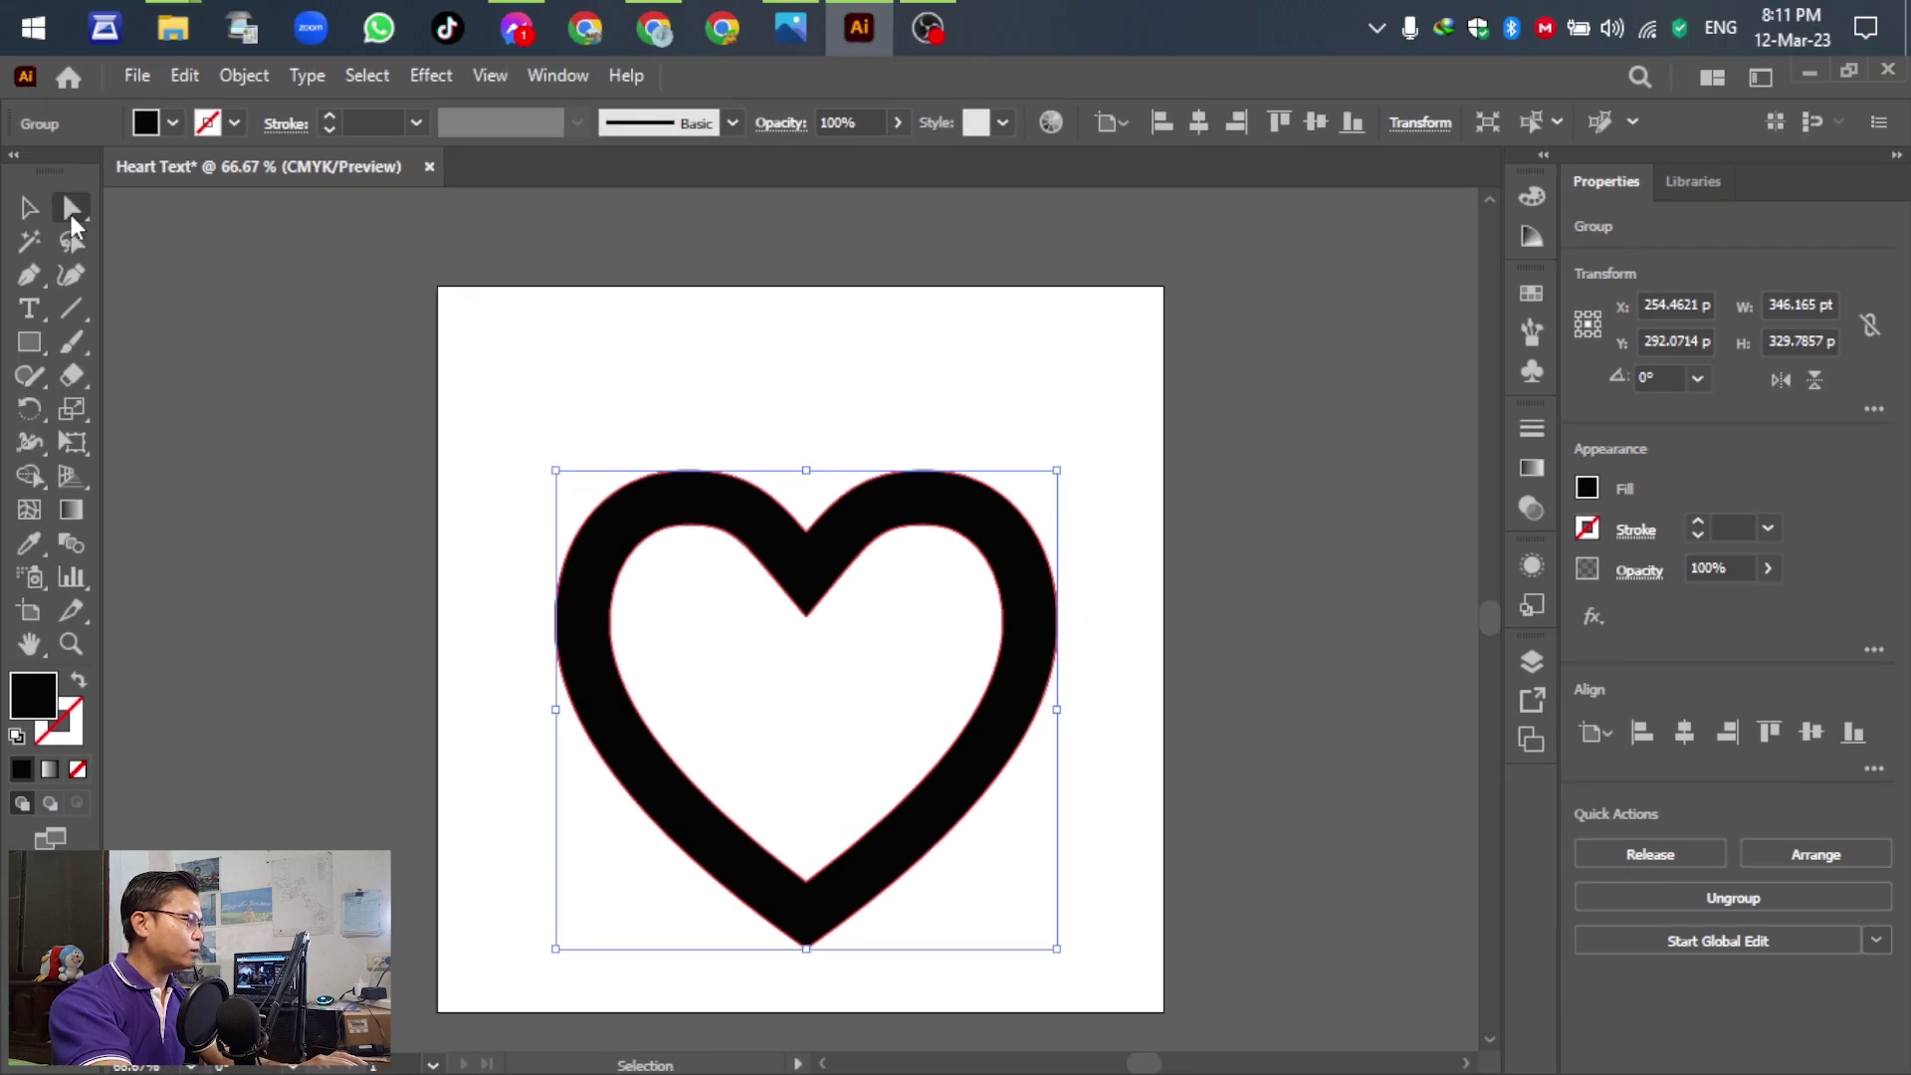
click(71, 226)
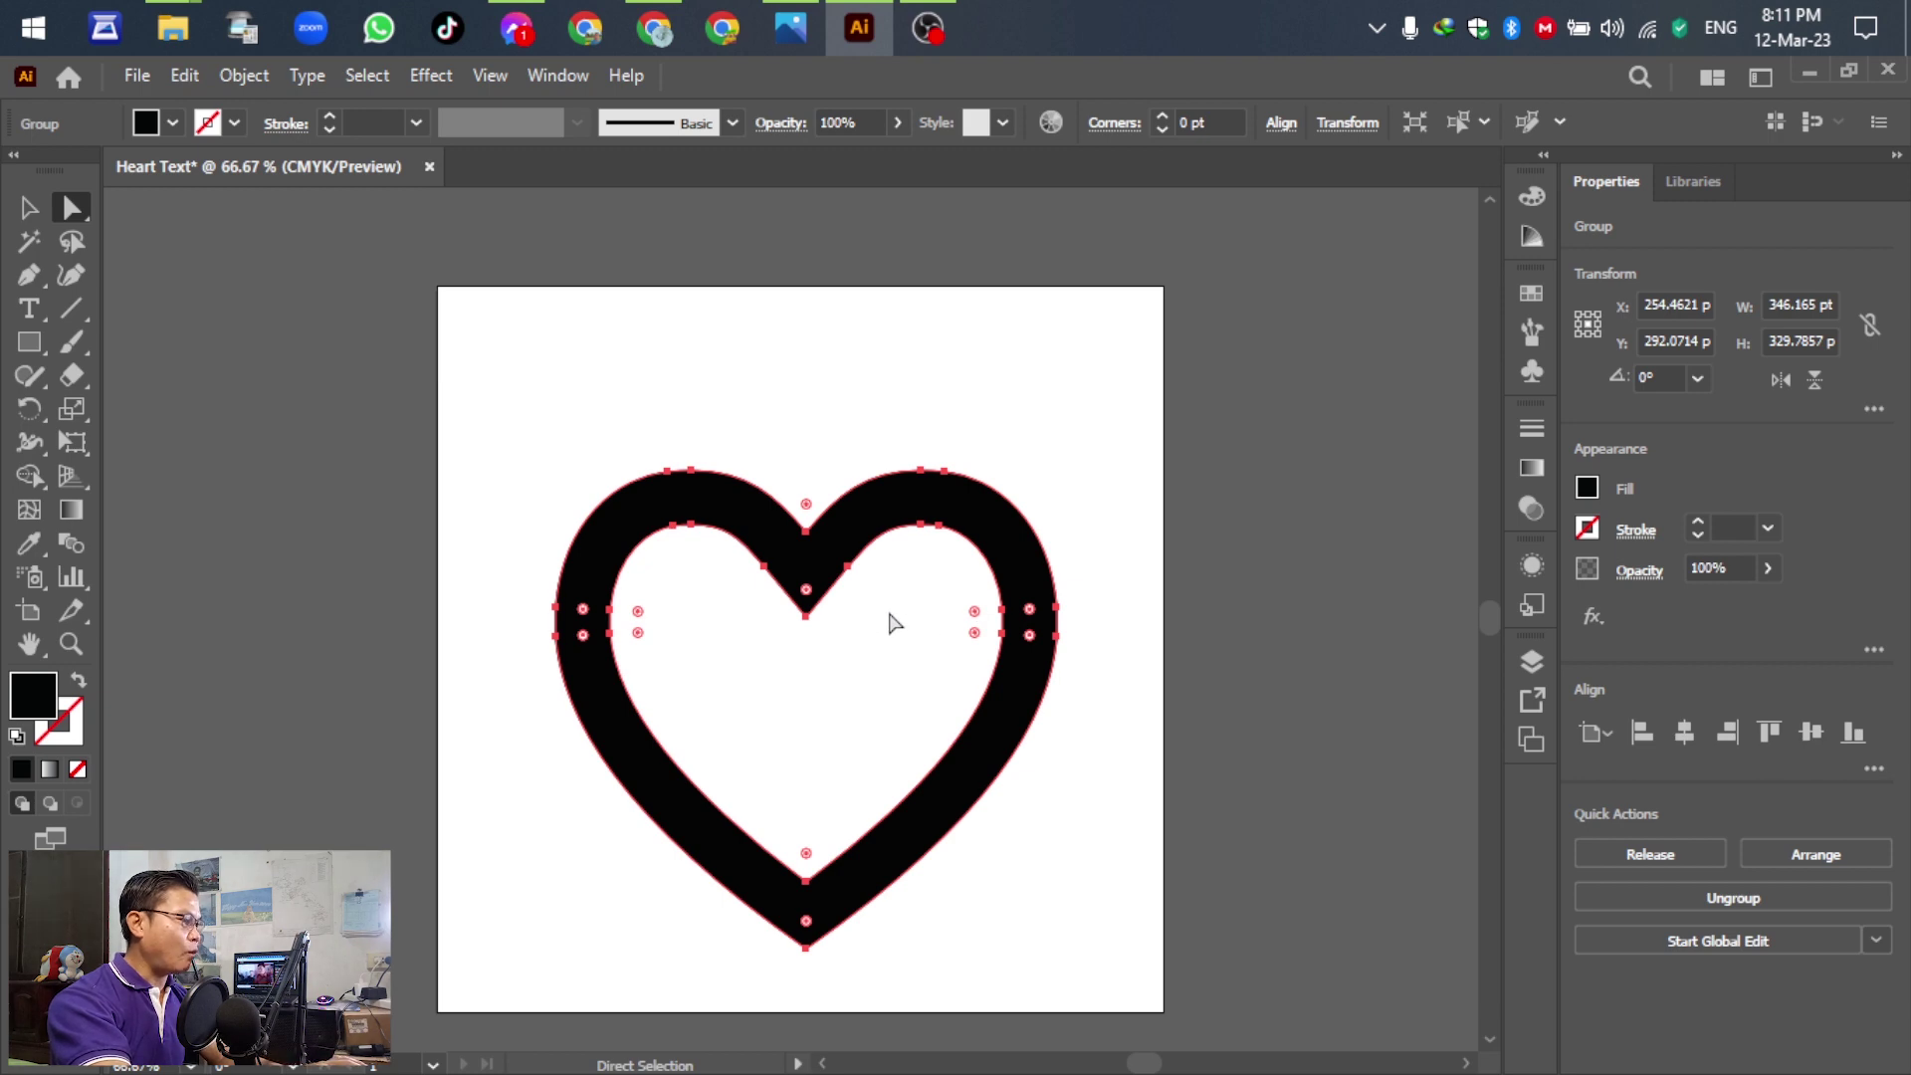
key(alt)
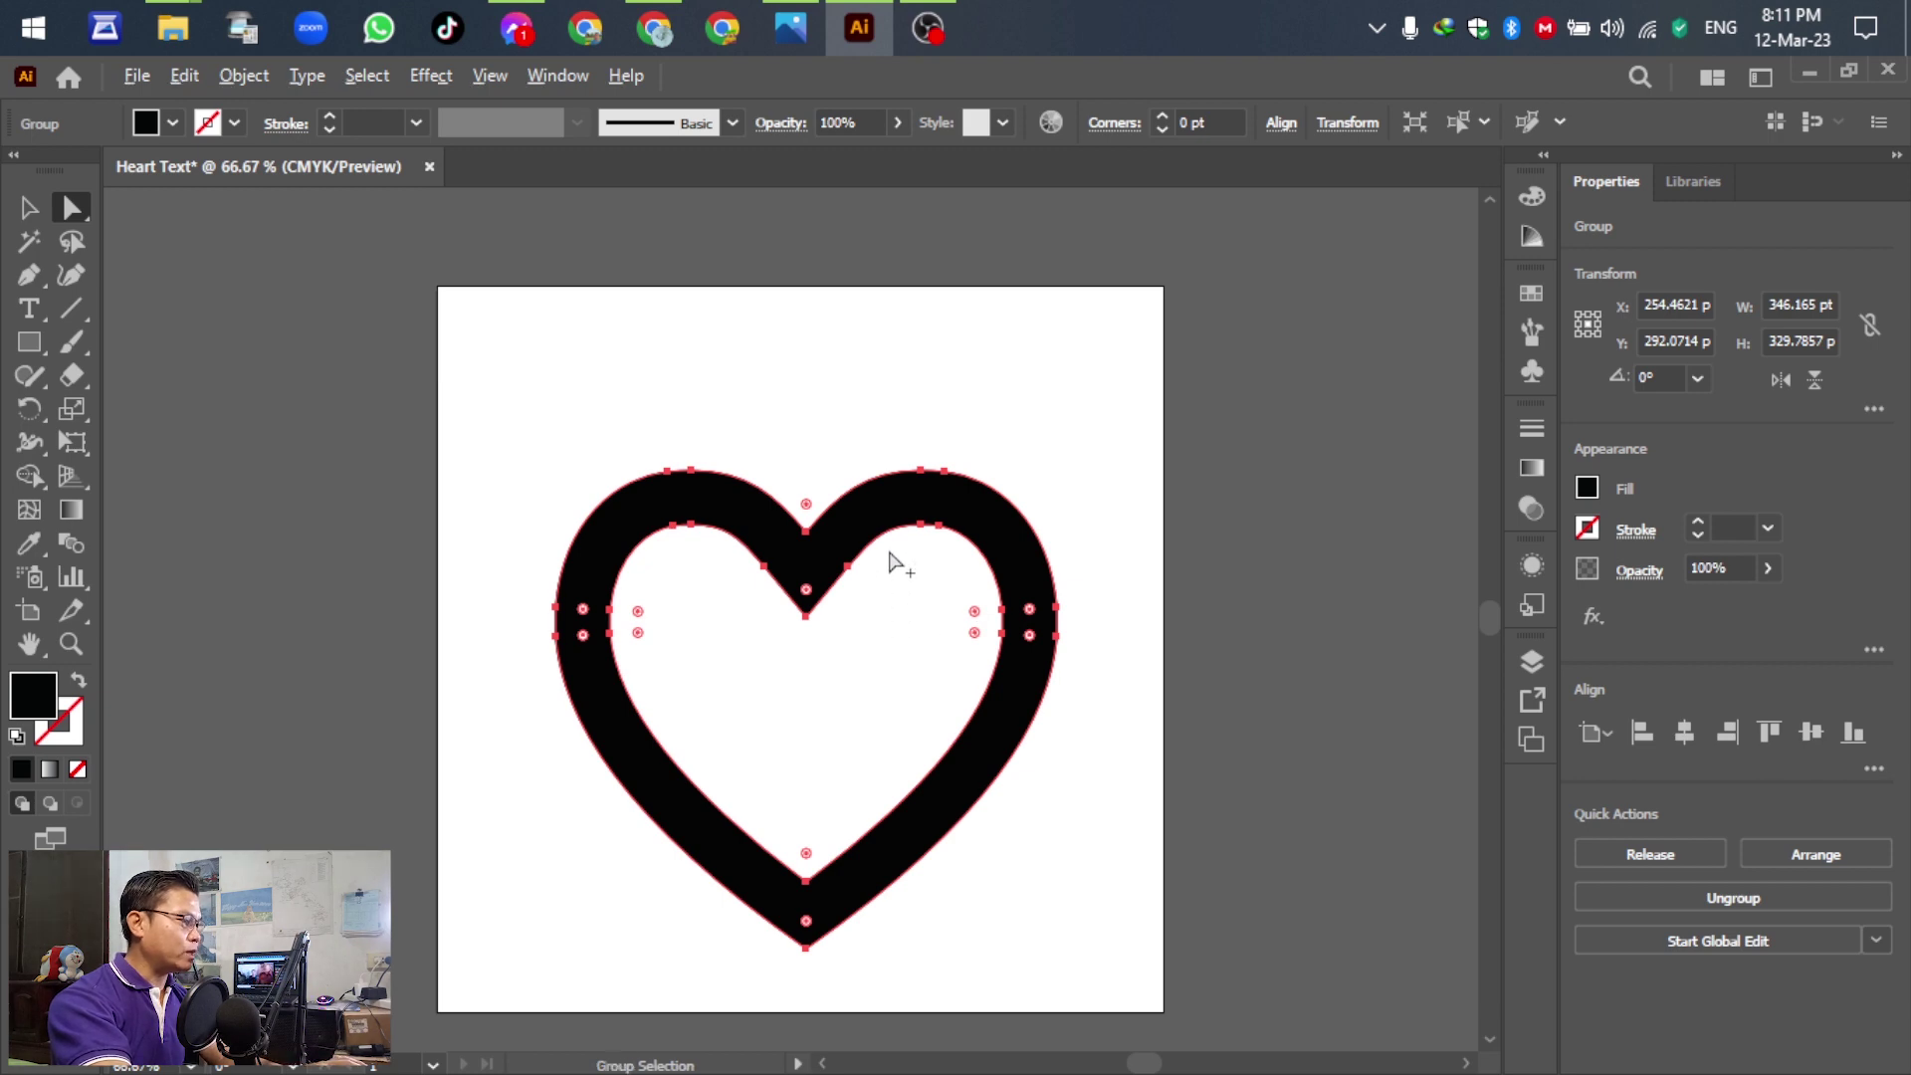
alt+click(887, 638)
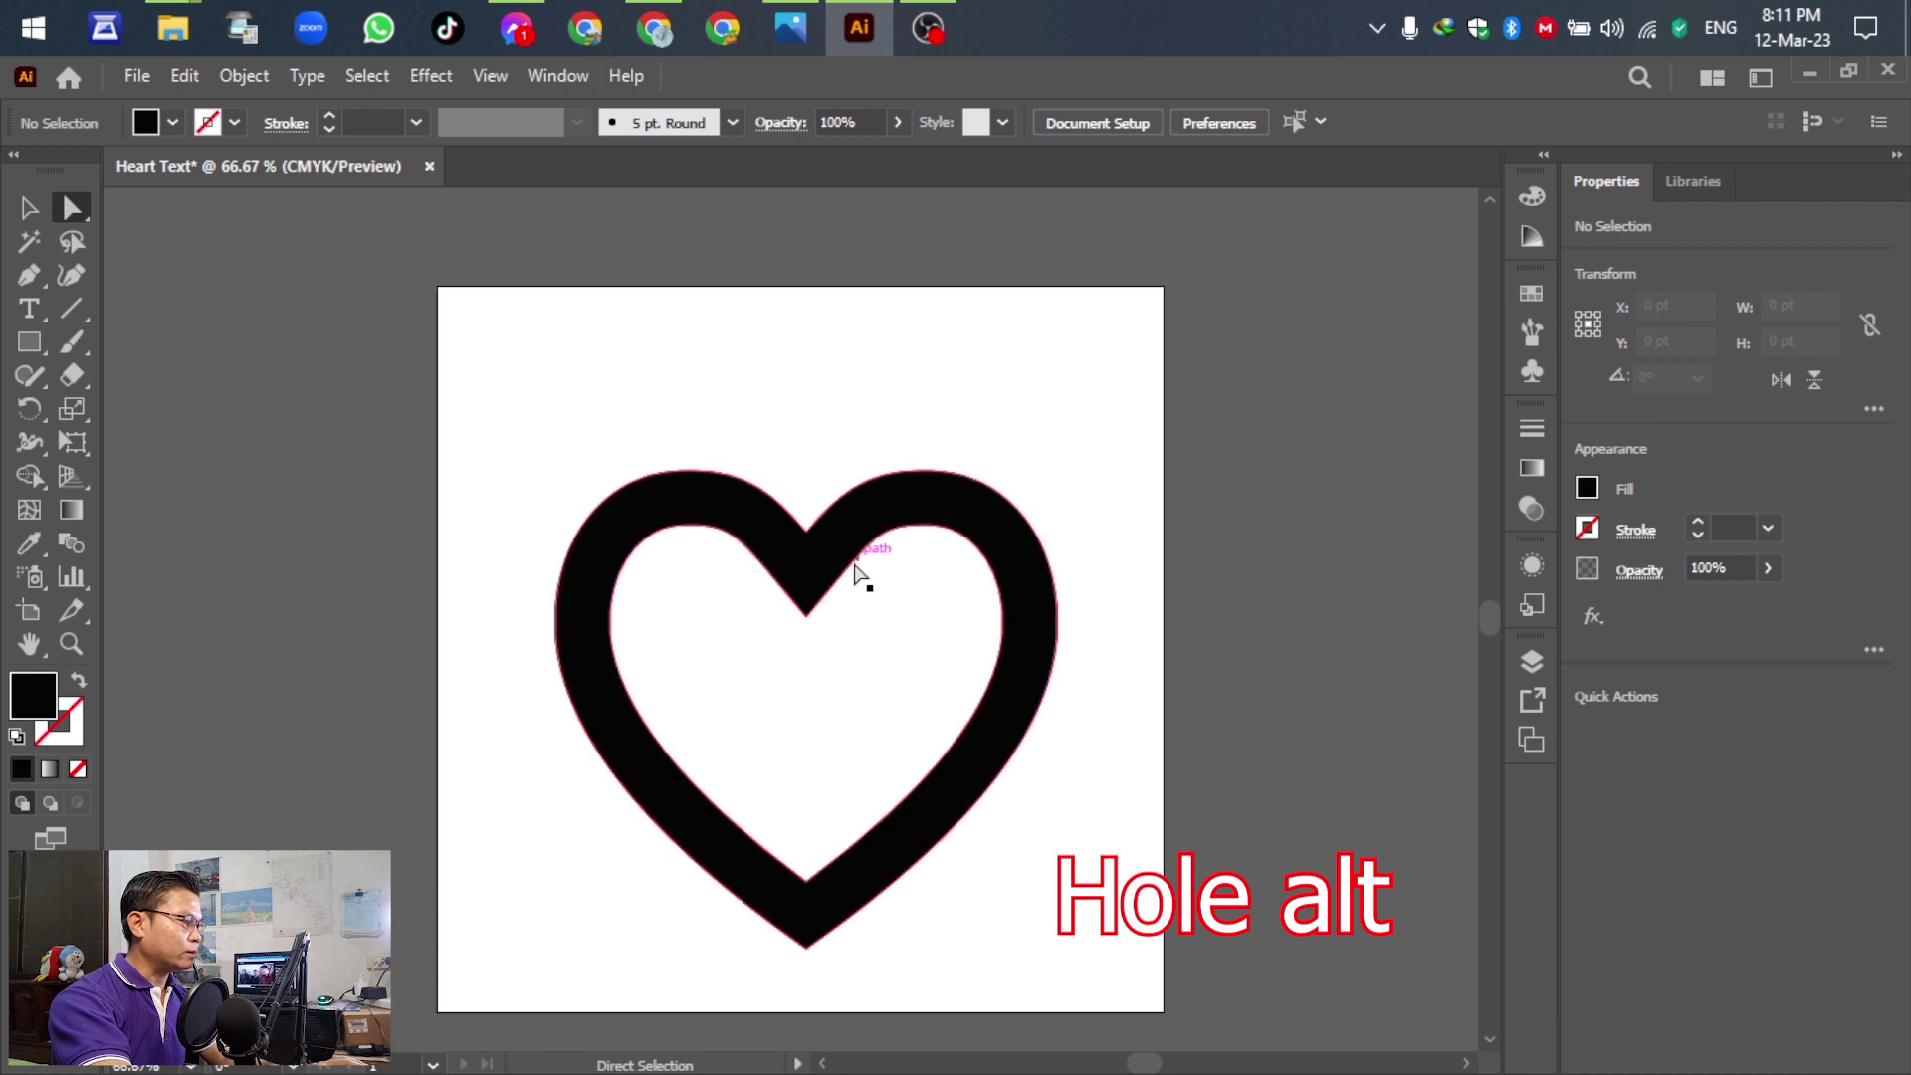
alt+click(854, 569)
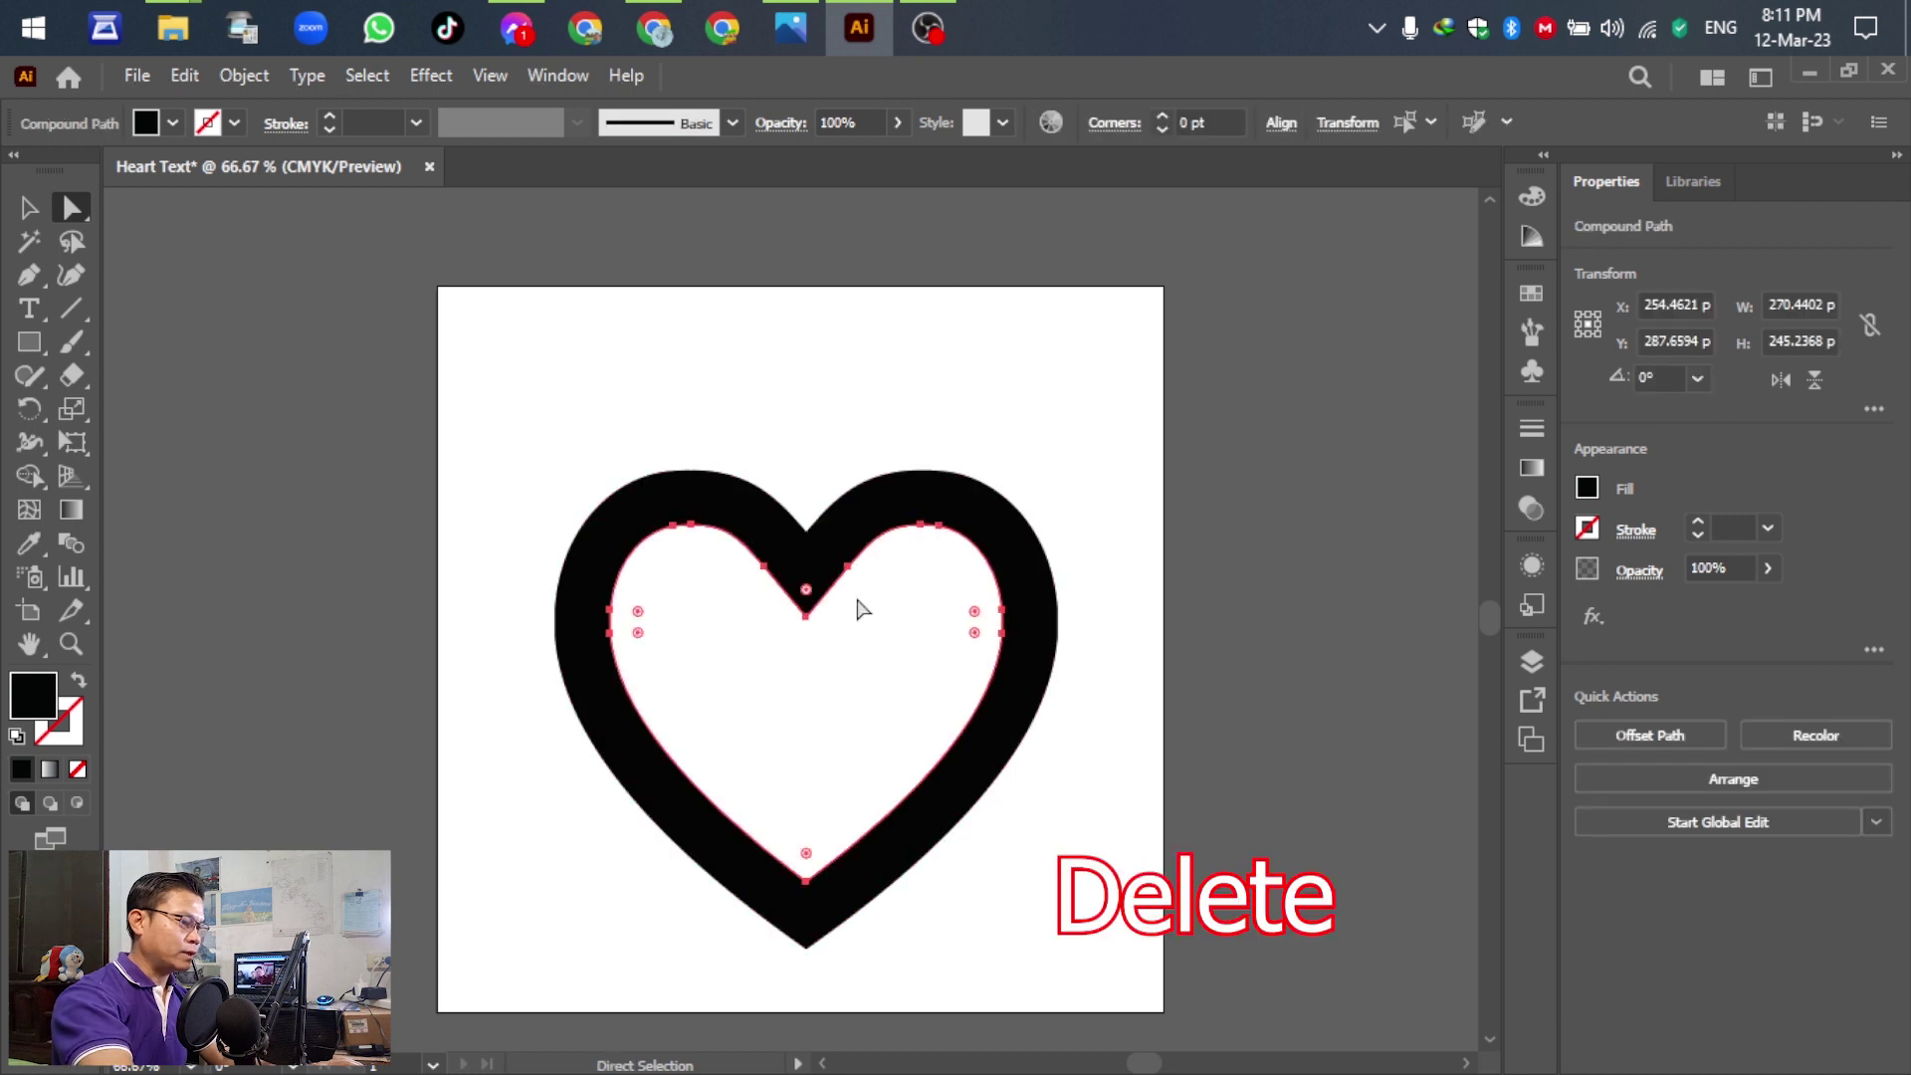
key(Delete)
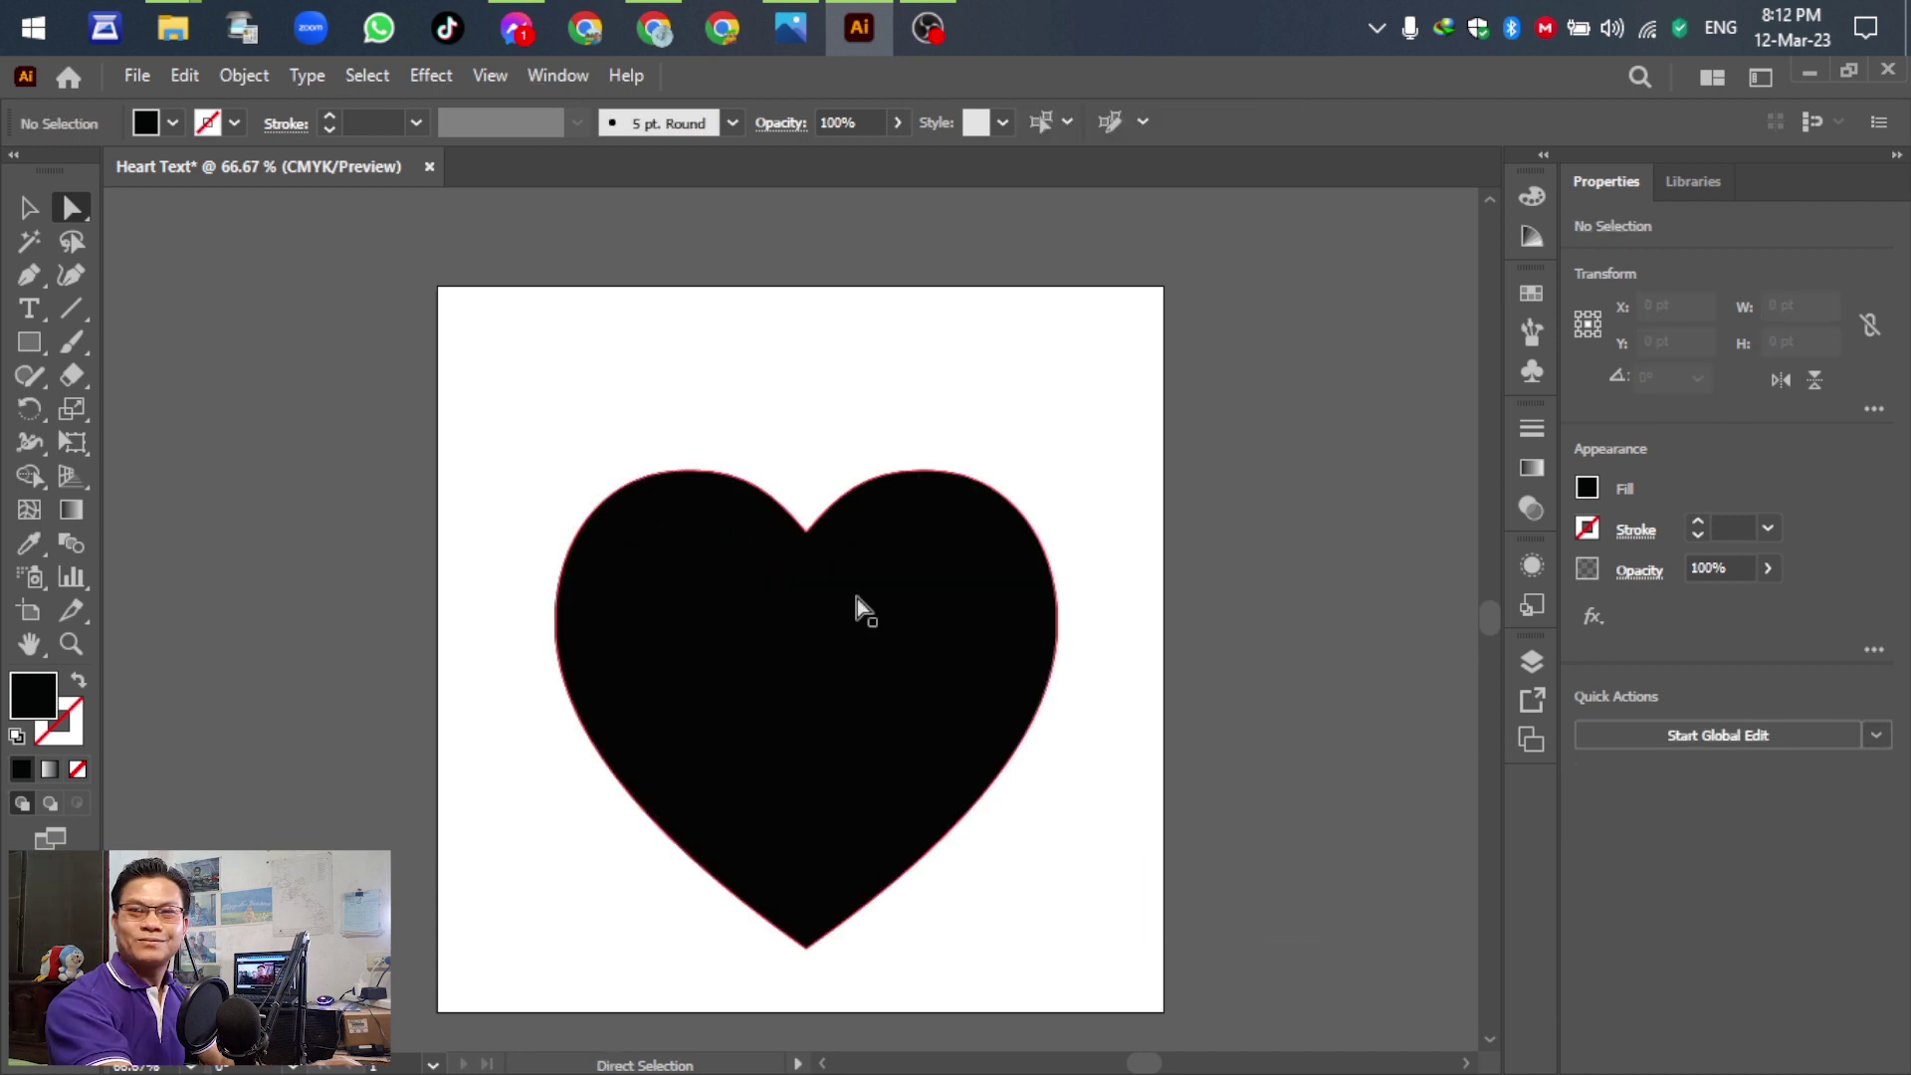
click(855, 596)
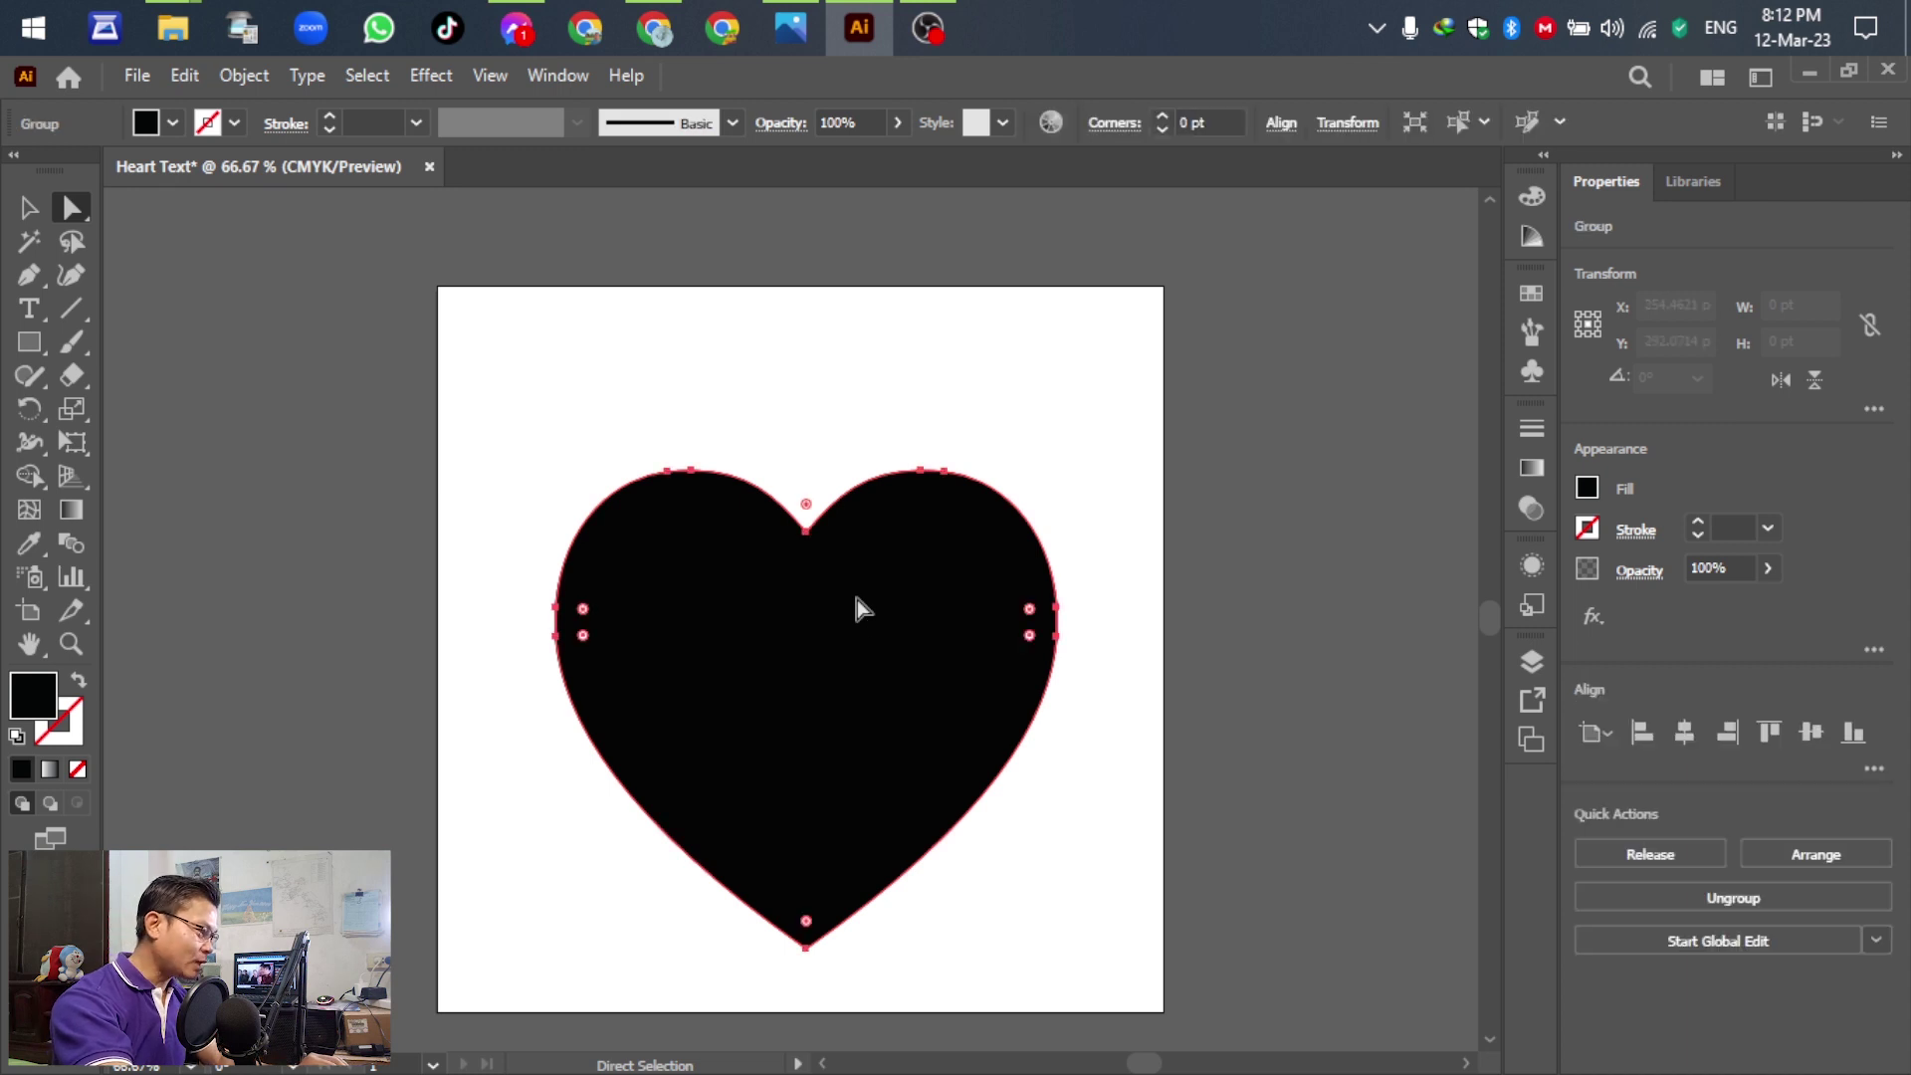
click(1170, 413)
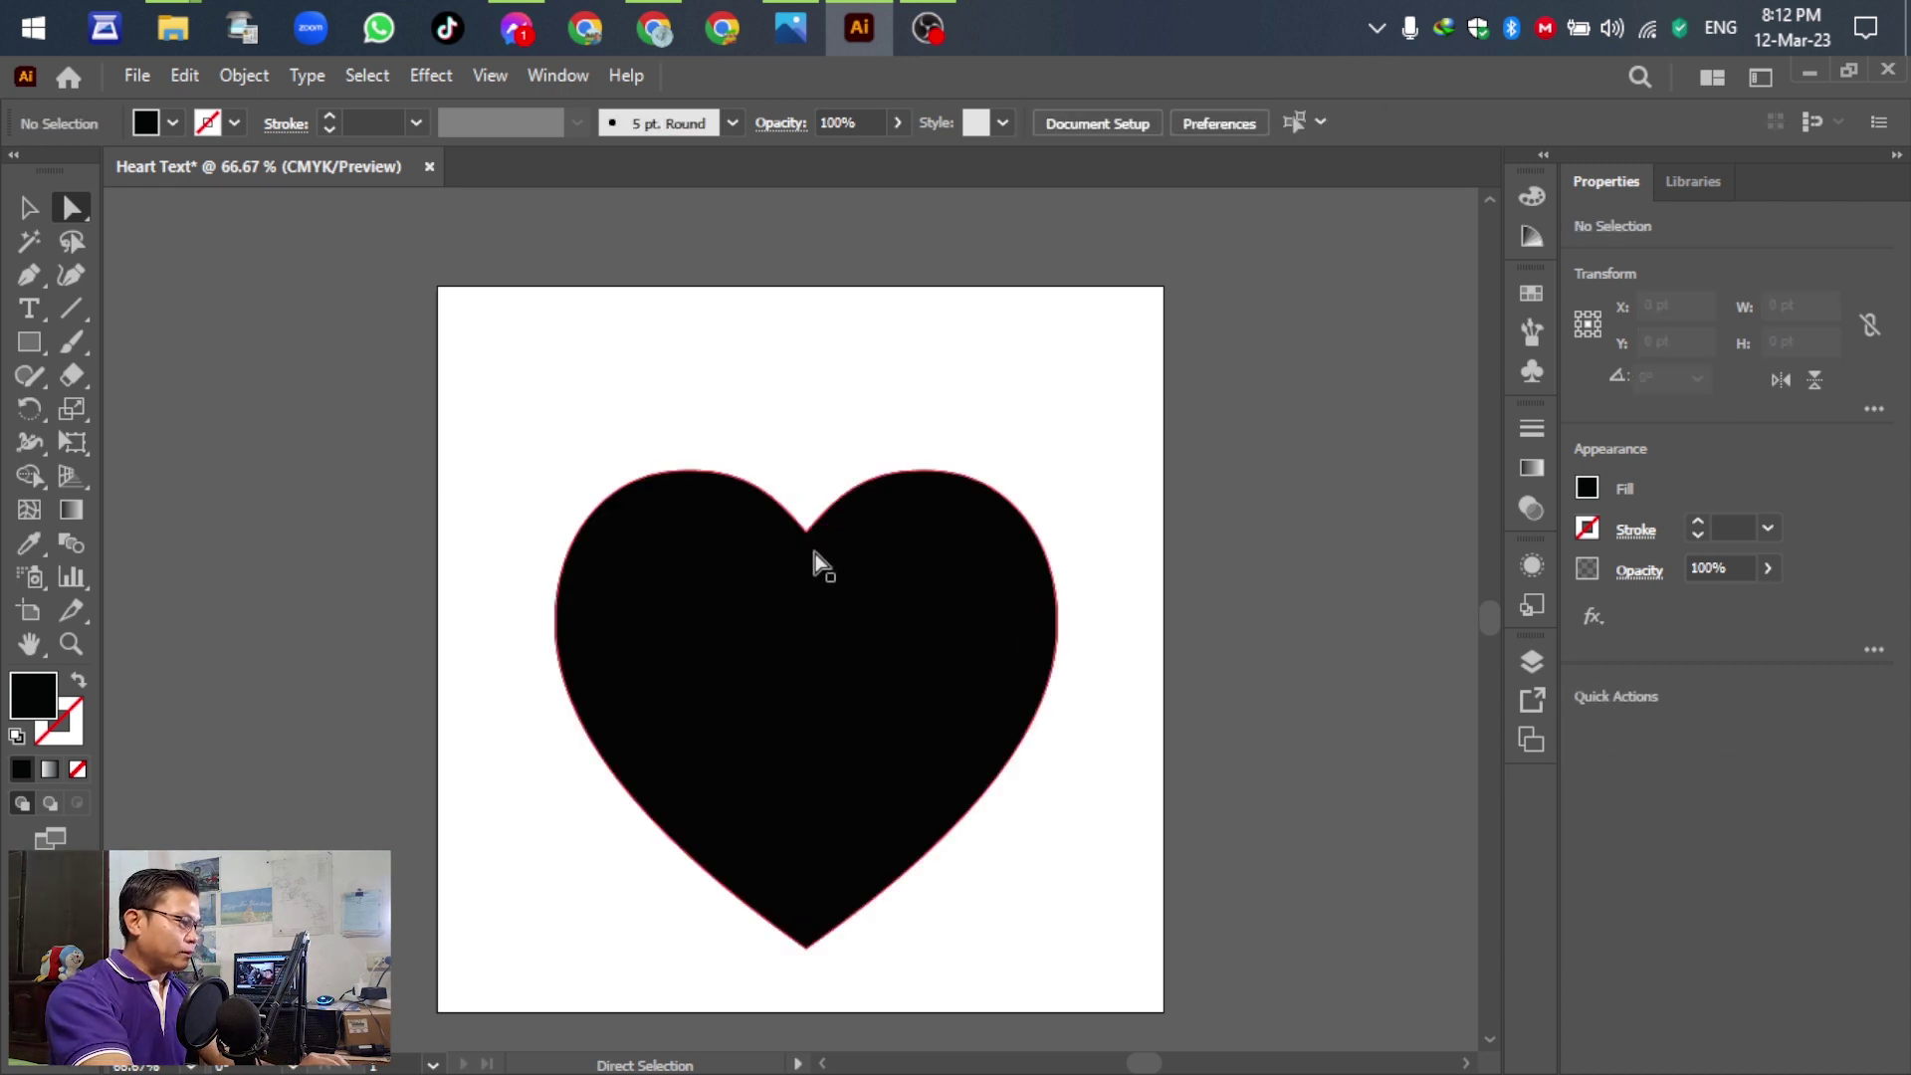
Round the heart's top notch and bottom tip with the live corner widget, then compare with the reference.
click(846, 663)
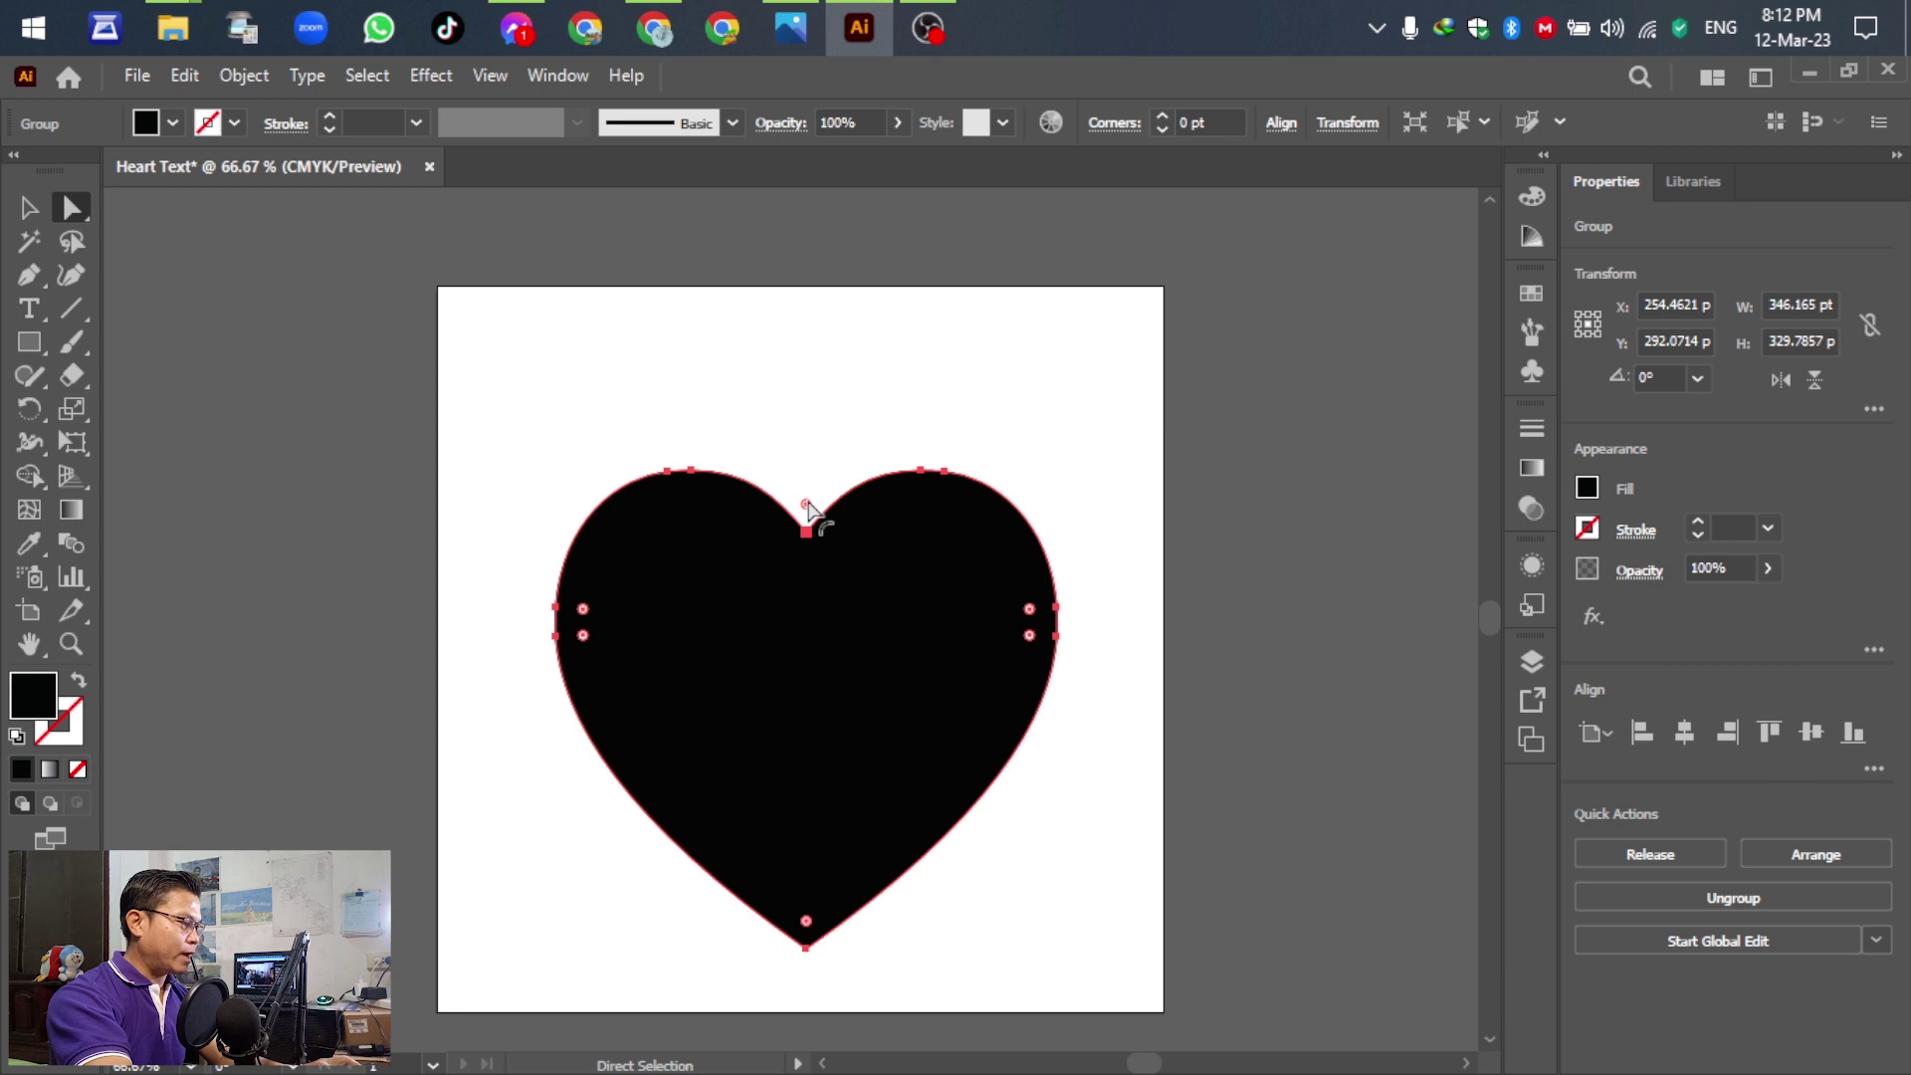
mouse_move(808, 513)
mouse_down()
mouse_move(814, 408)
mouse_move(811, 517)
mouse_move(810, 440)
mouse_move(802, 488)
mouse_up()
click(1294, 509)
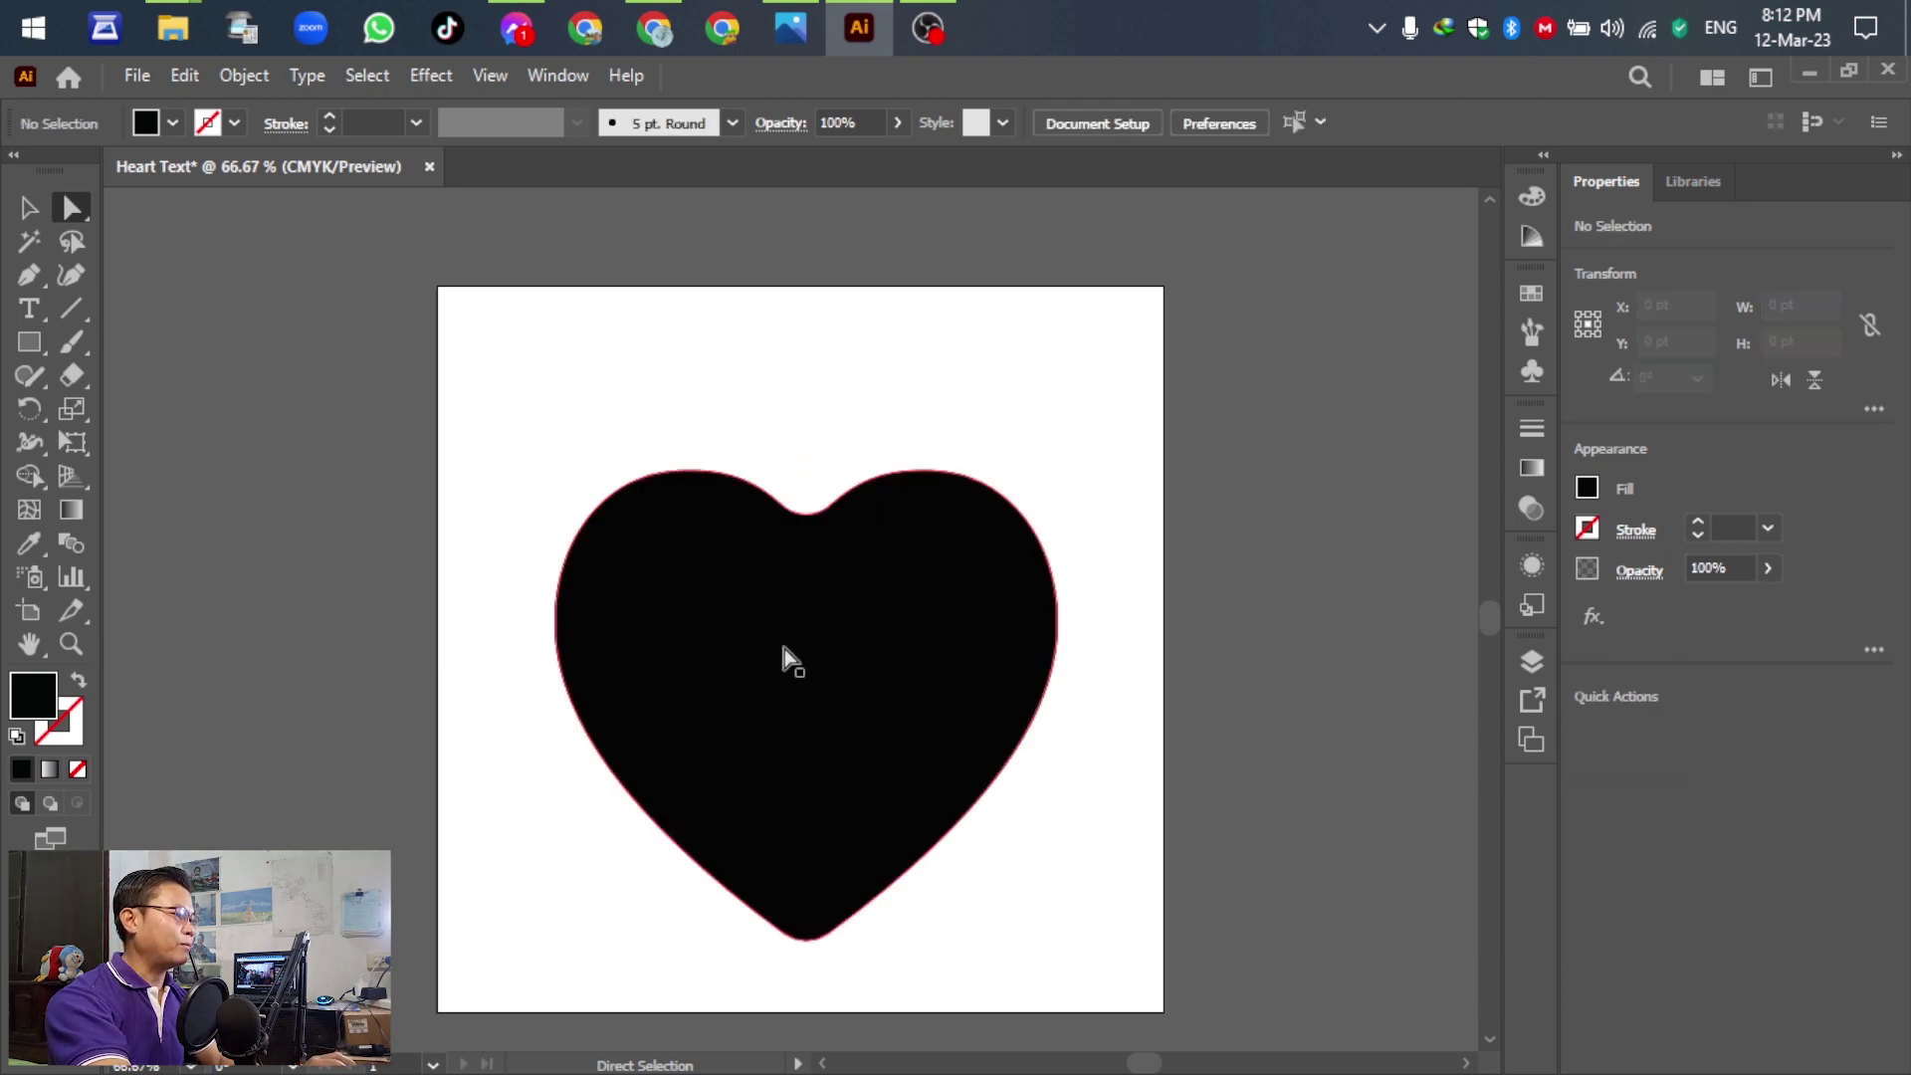
mouse_move(782, 647)
mouse_down()
mouse_move(794, 570)
mouse_move(789, 670)
mouse_move(781, 647)
mouse_up()
click(1331, 438)
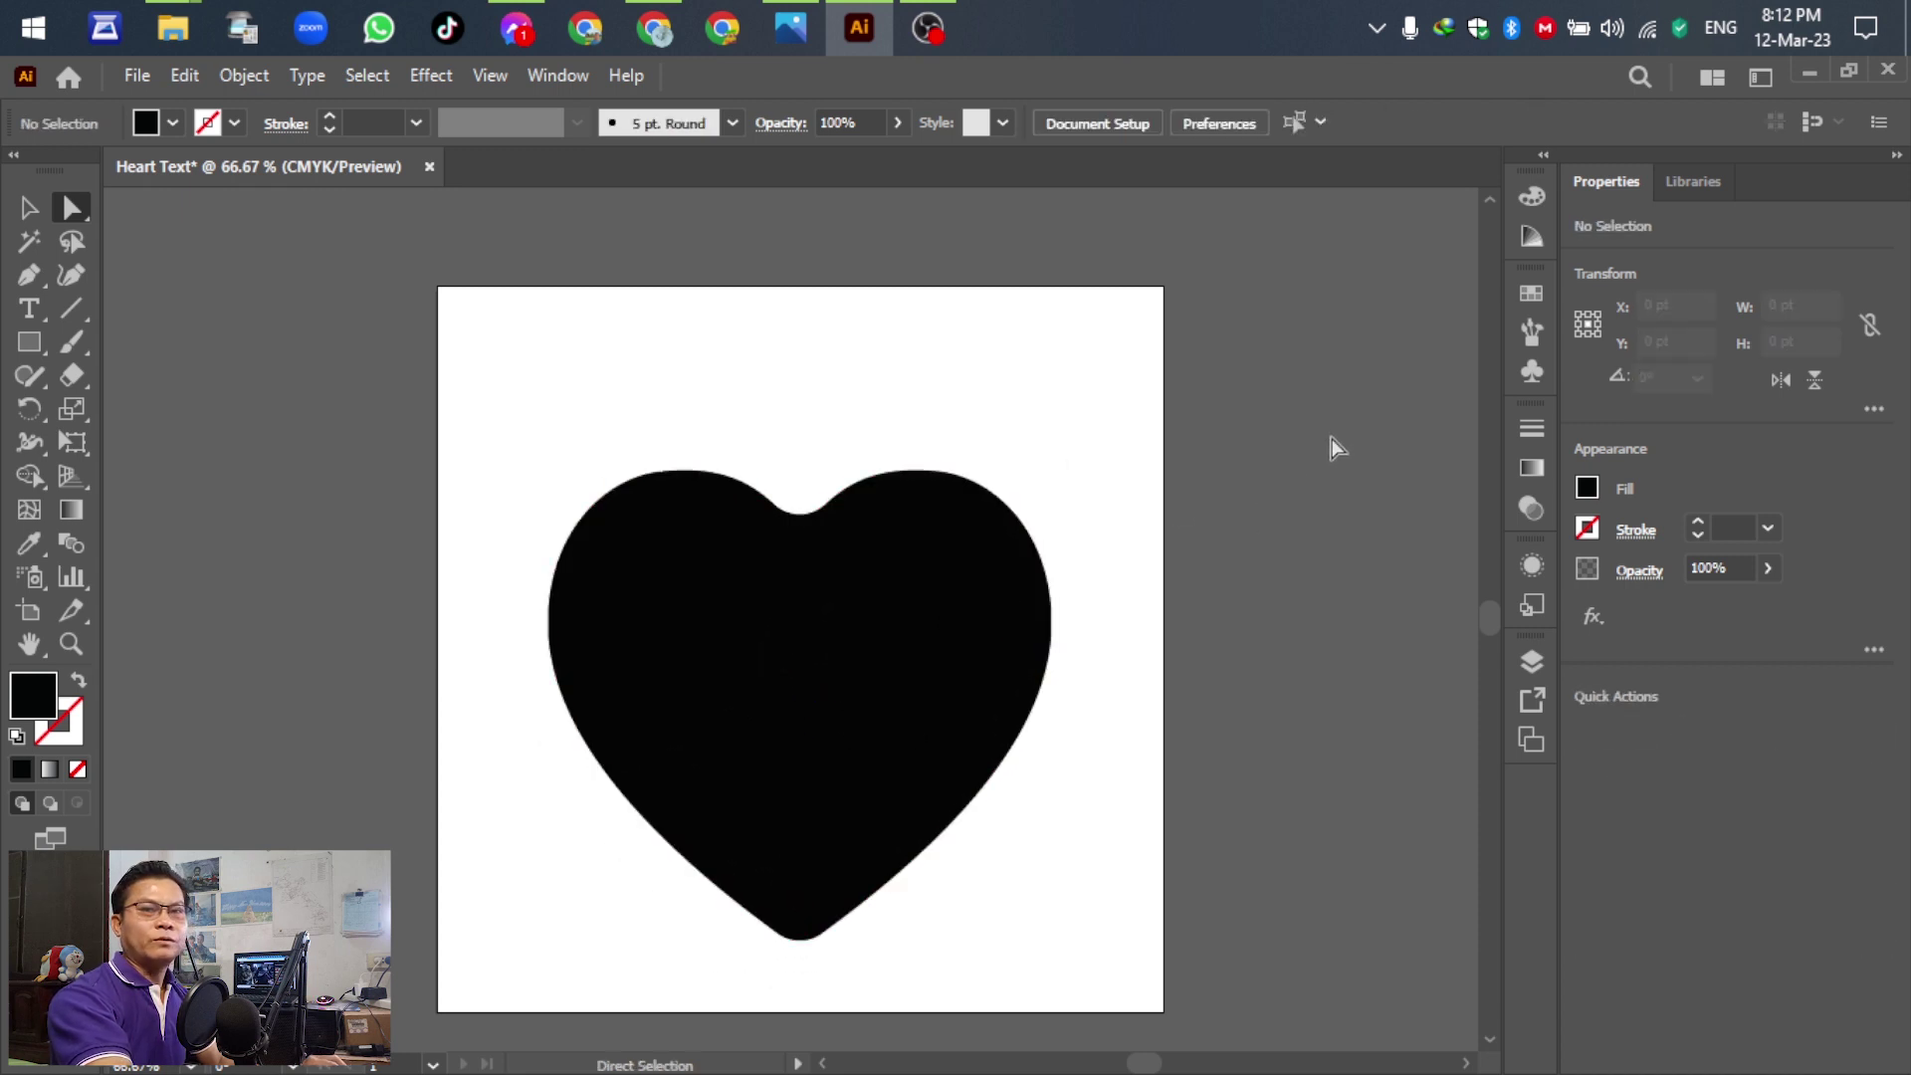
click(791, 28)
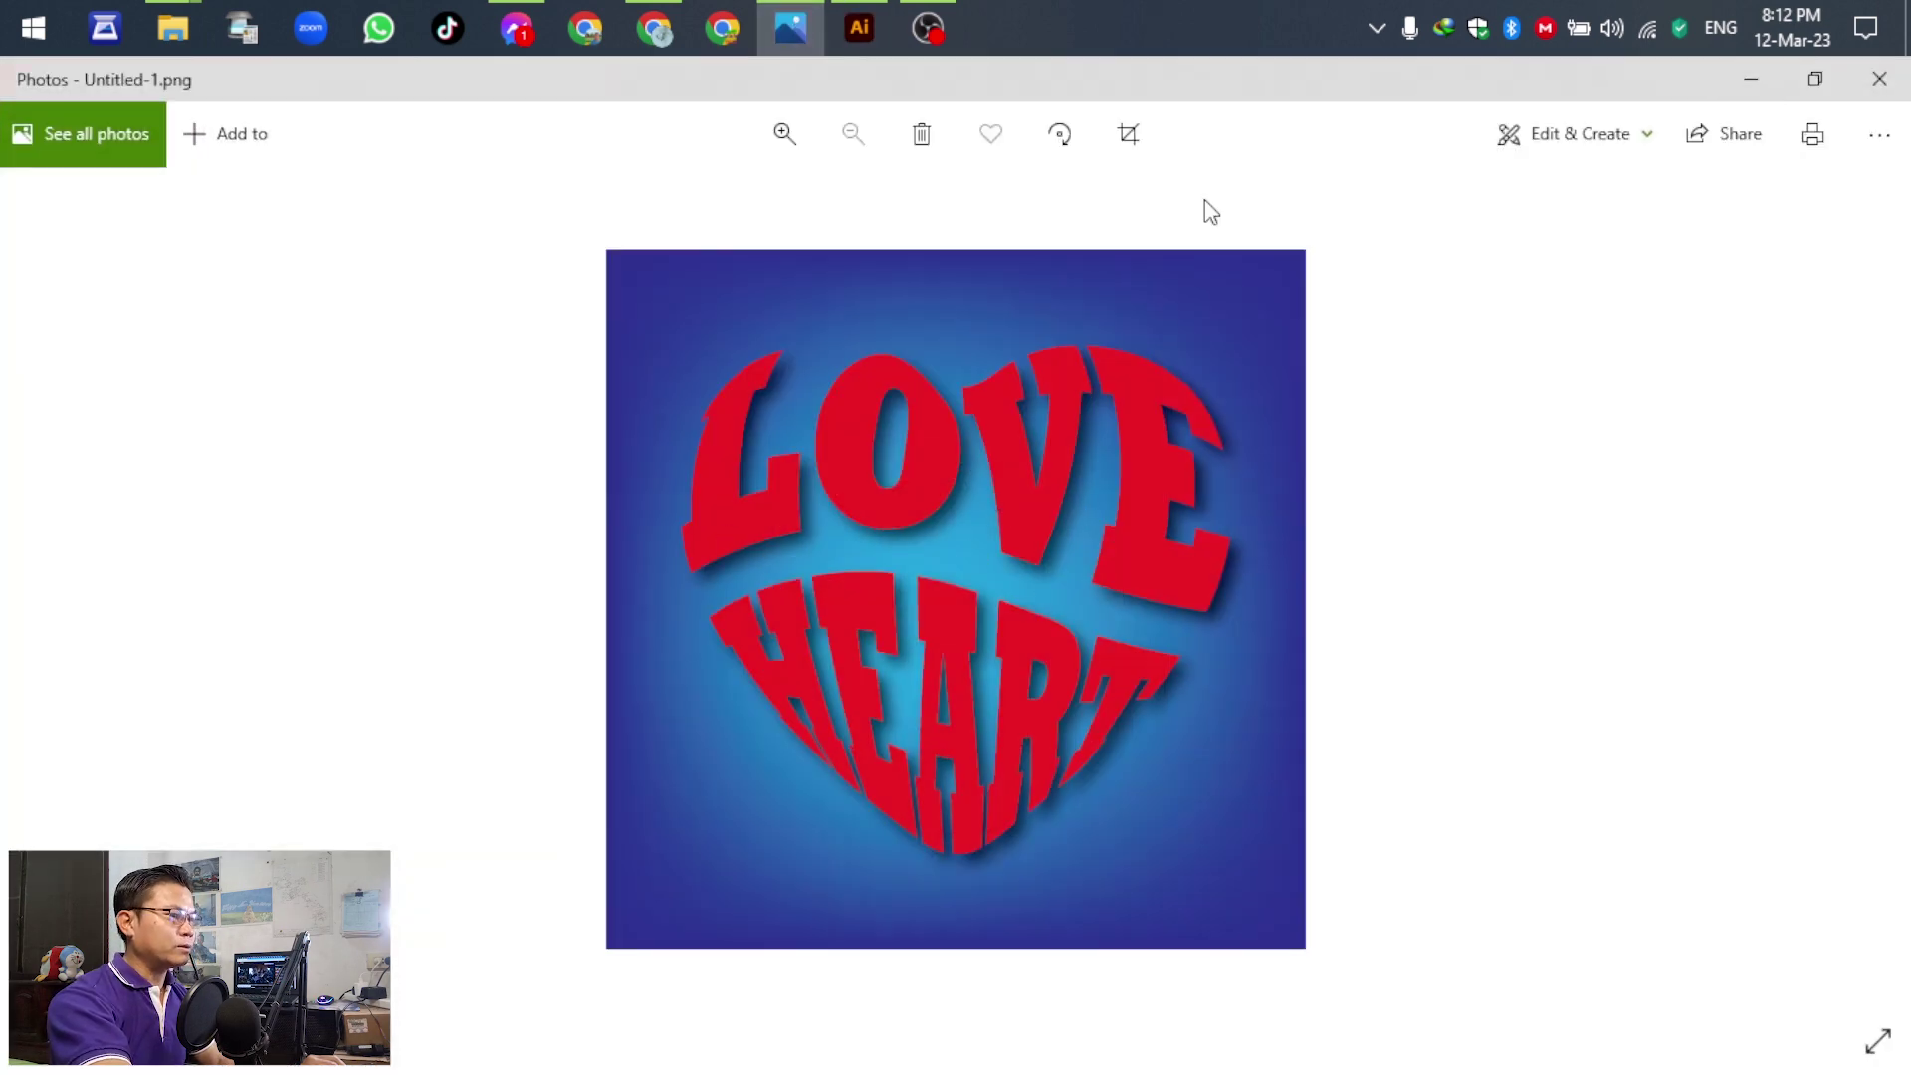
click(1752, 79)
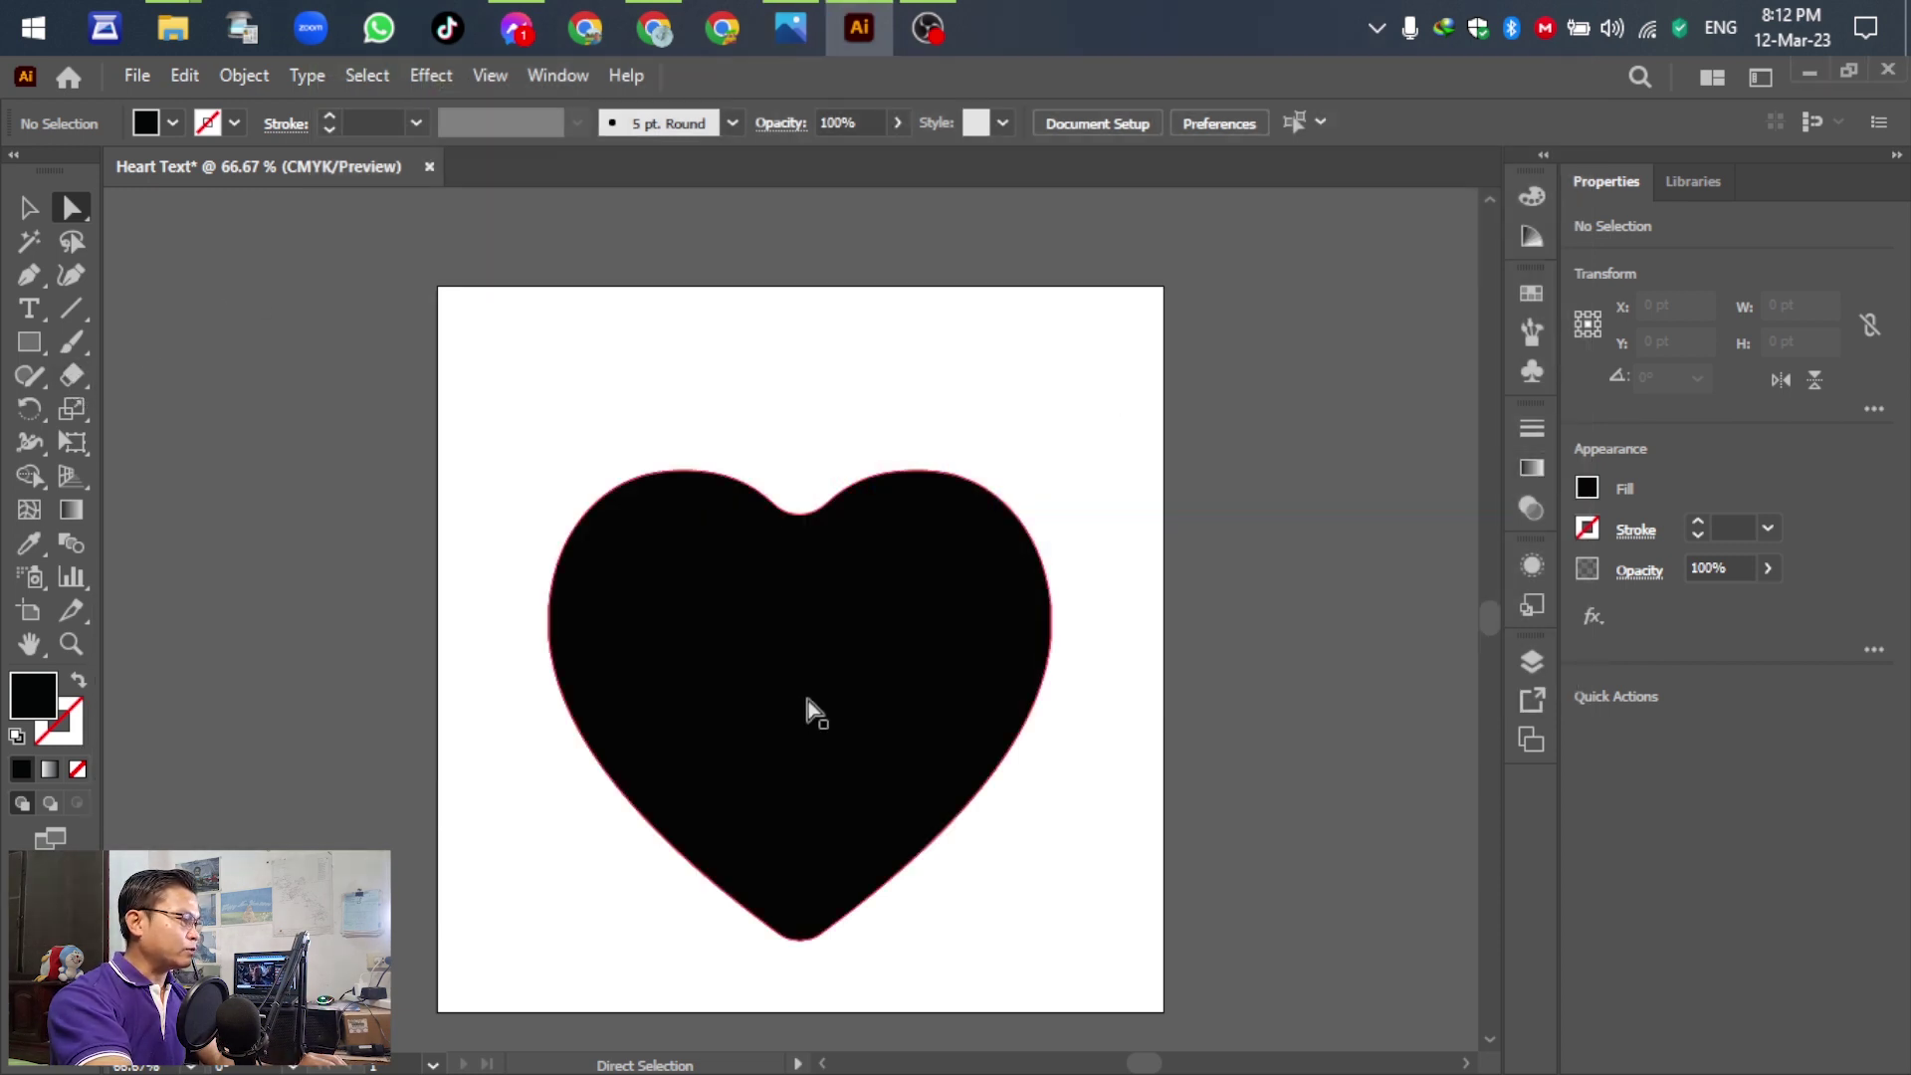
key(ctrl+a)
Erase a wavy band across the heart's middle, splitting it into upper and lower pieces.
click(28, 207)
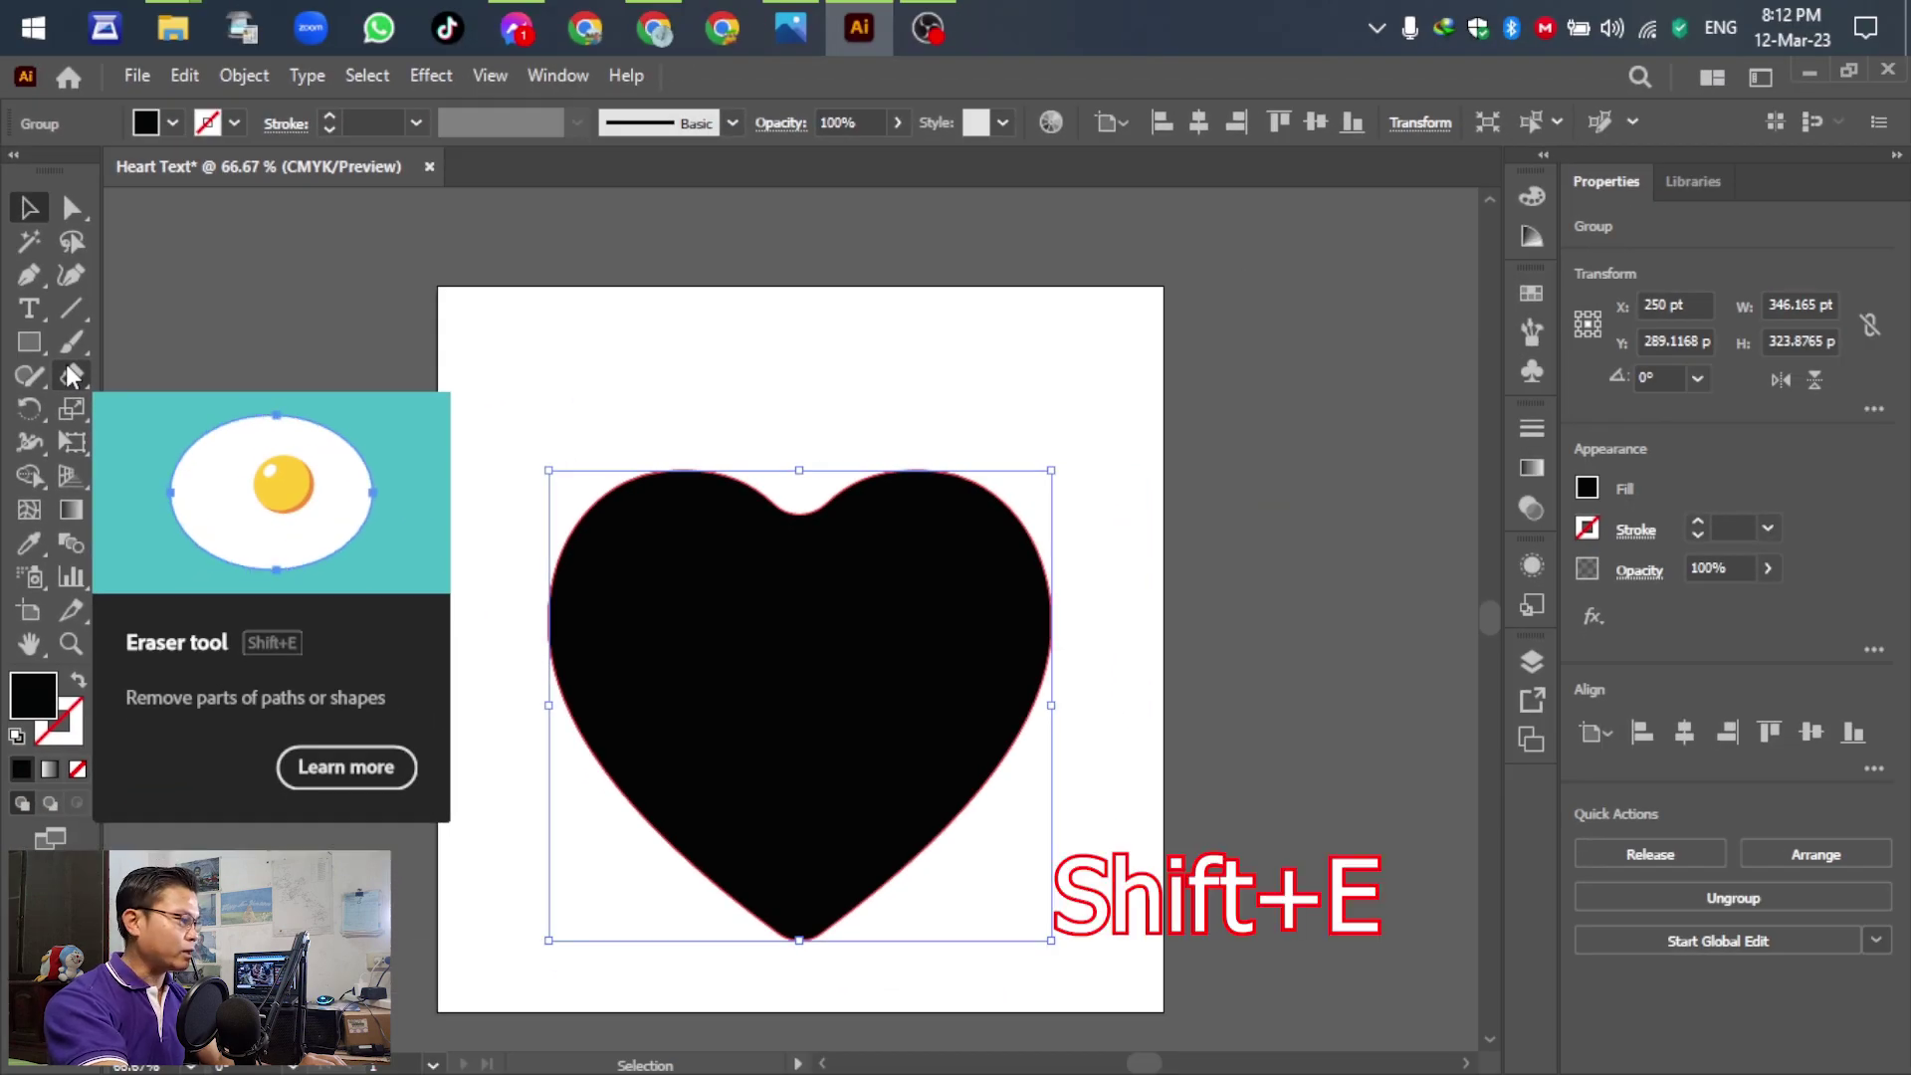
click(72, 375)
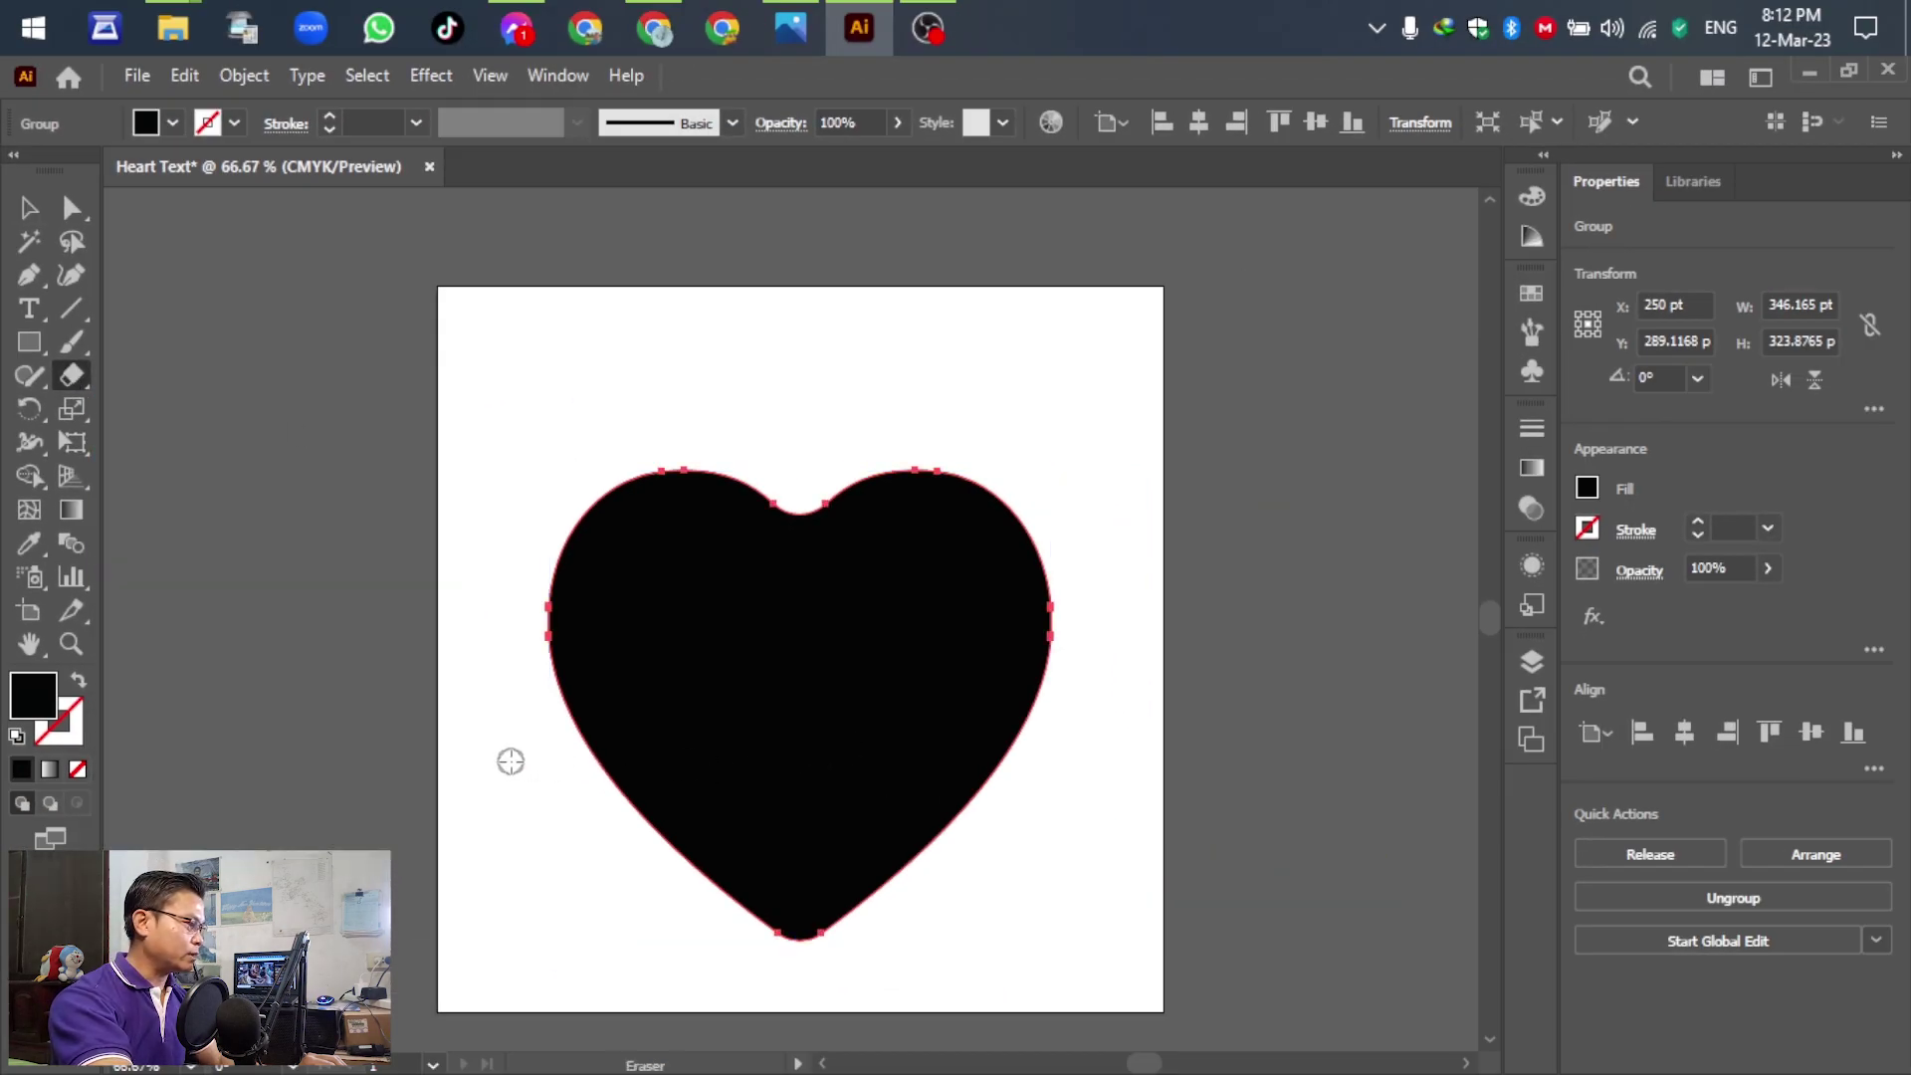
mouse_move(523, 634)
mouse_down()
mouse_move(942, 704)
mouse_move(1263, 682)
mouse_up()
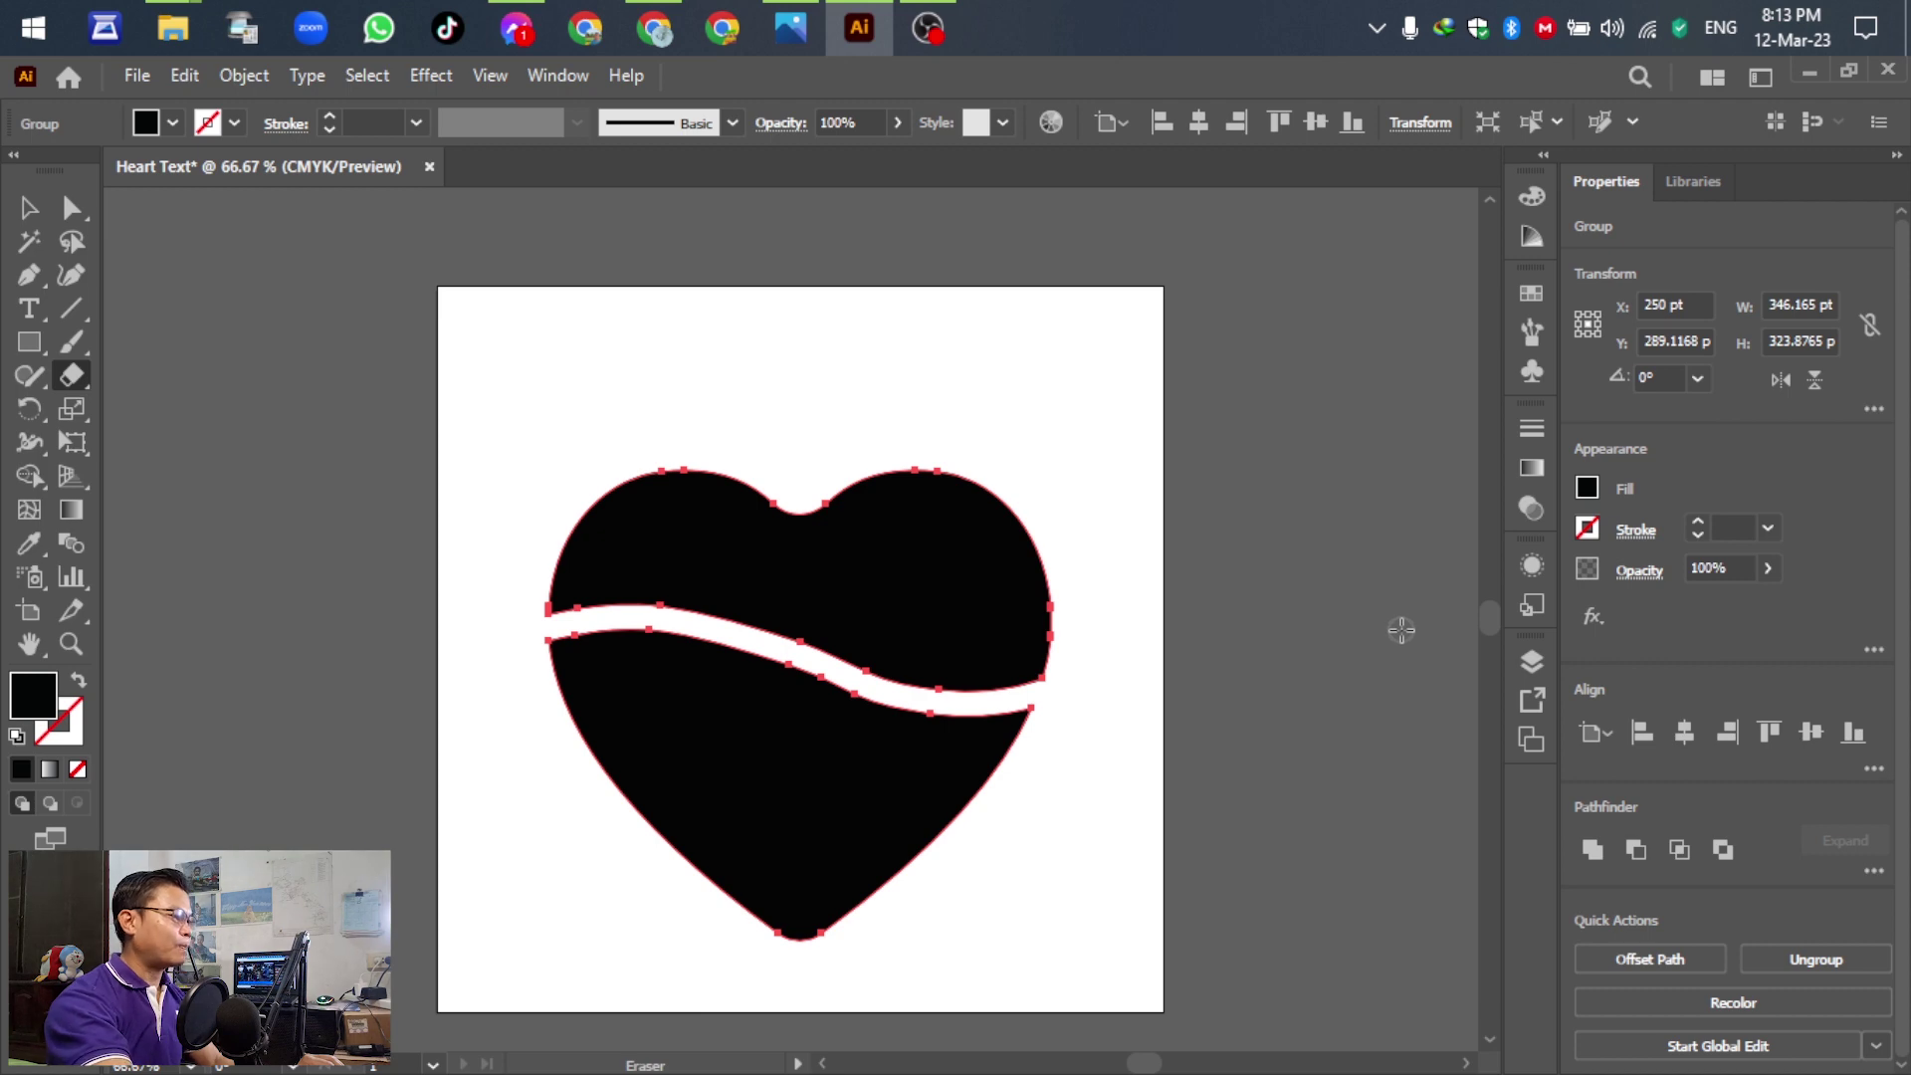
click(29, 207)
click(285, 420)
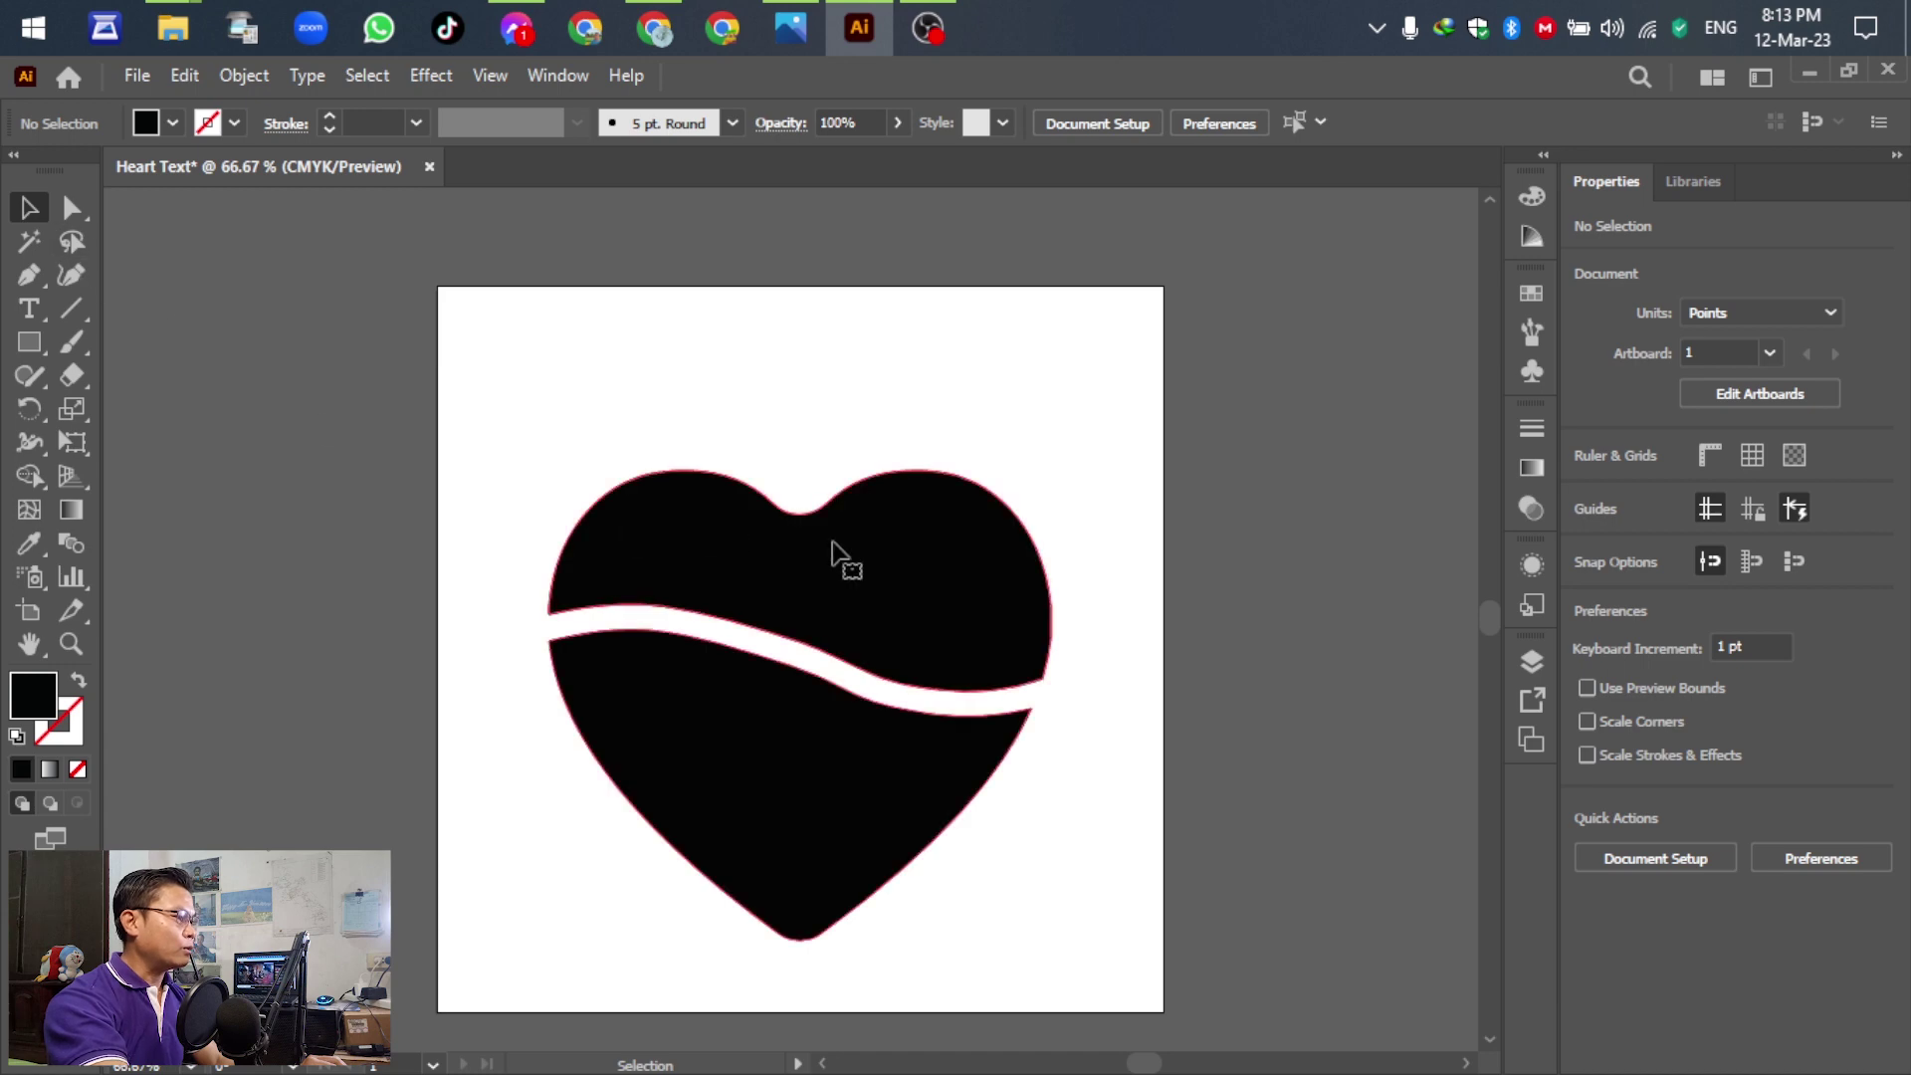
drag(887, 690, 1080, 572)
key(Escape)
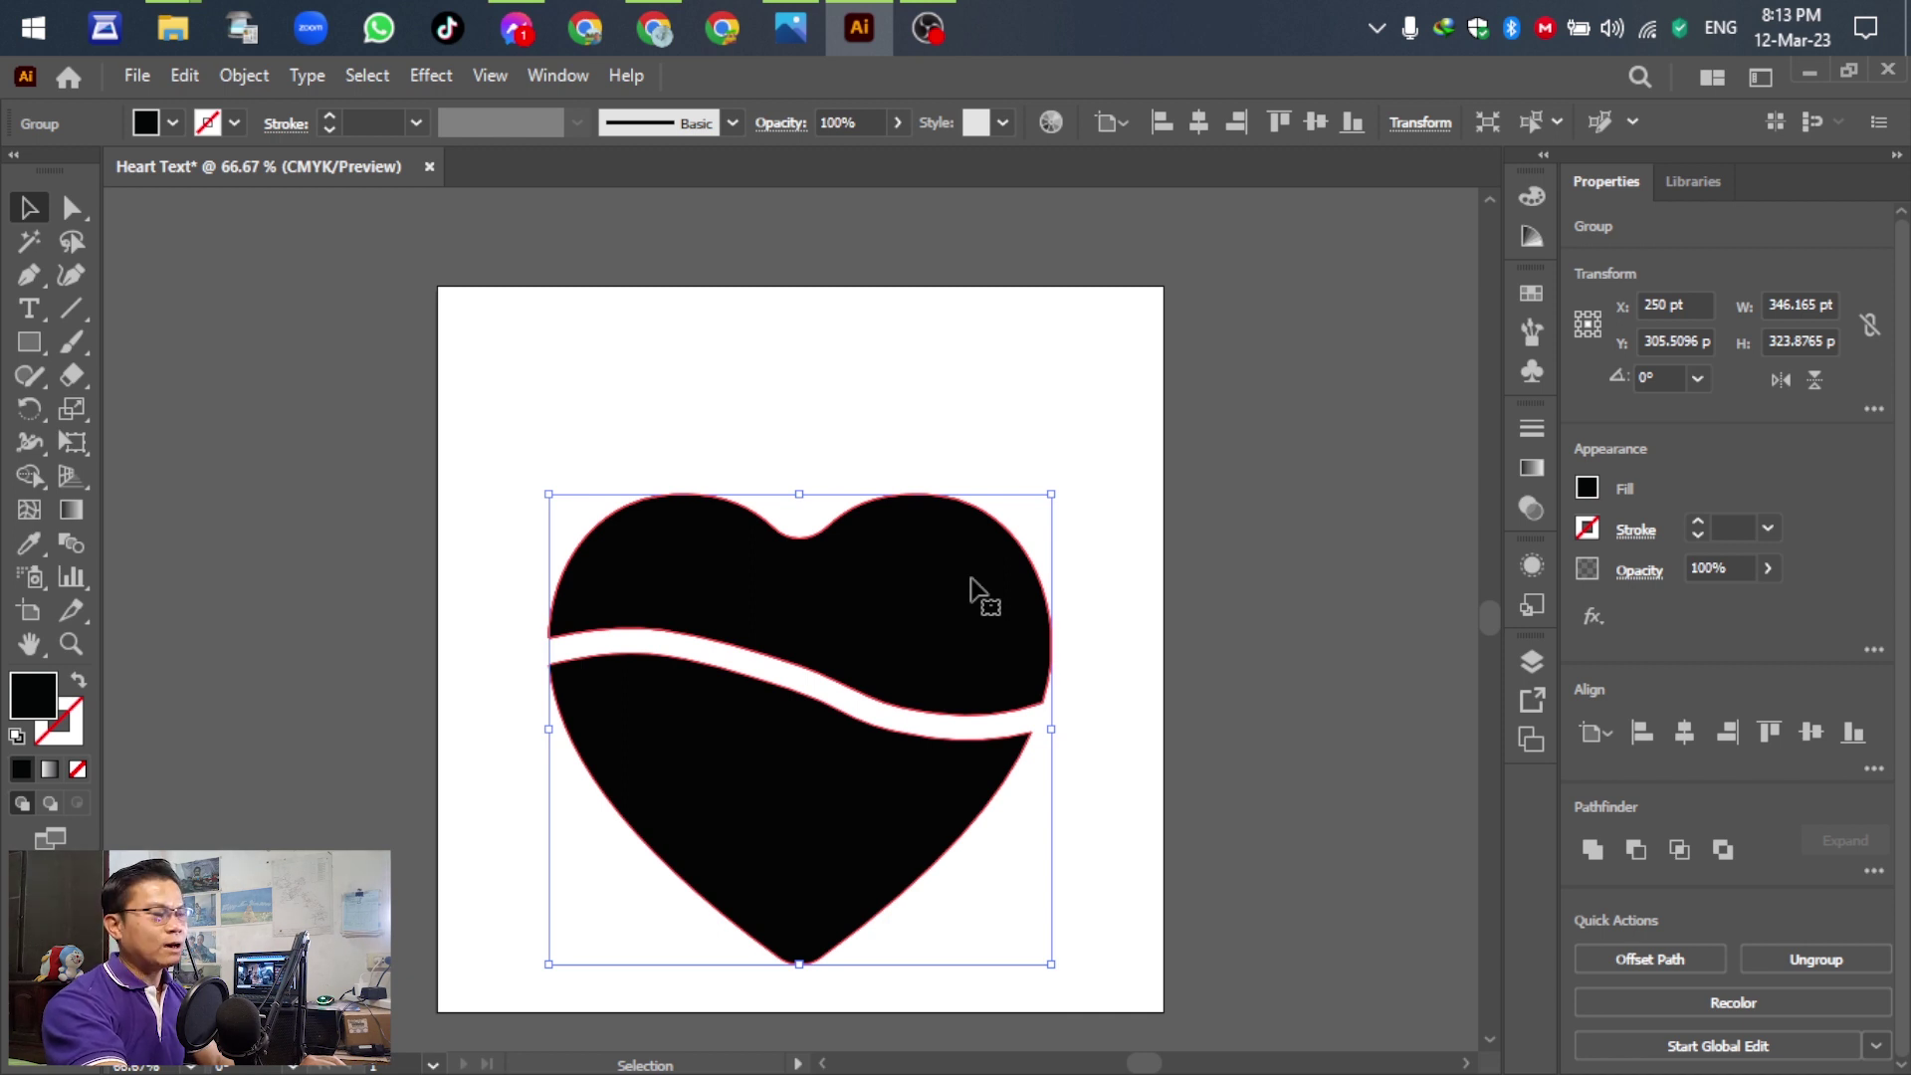
click(1194, 546)
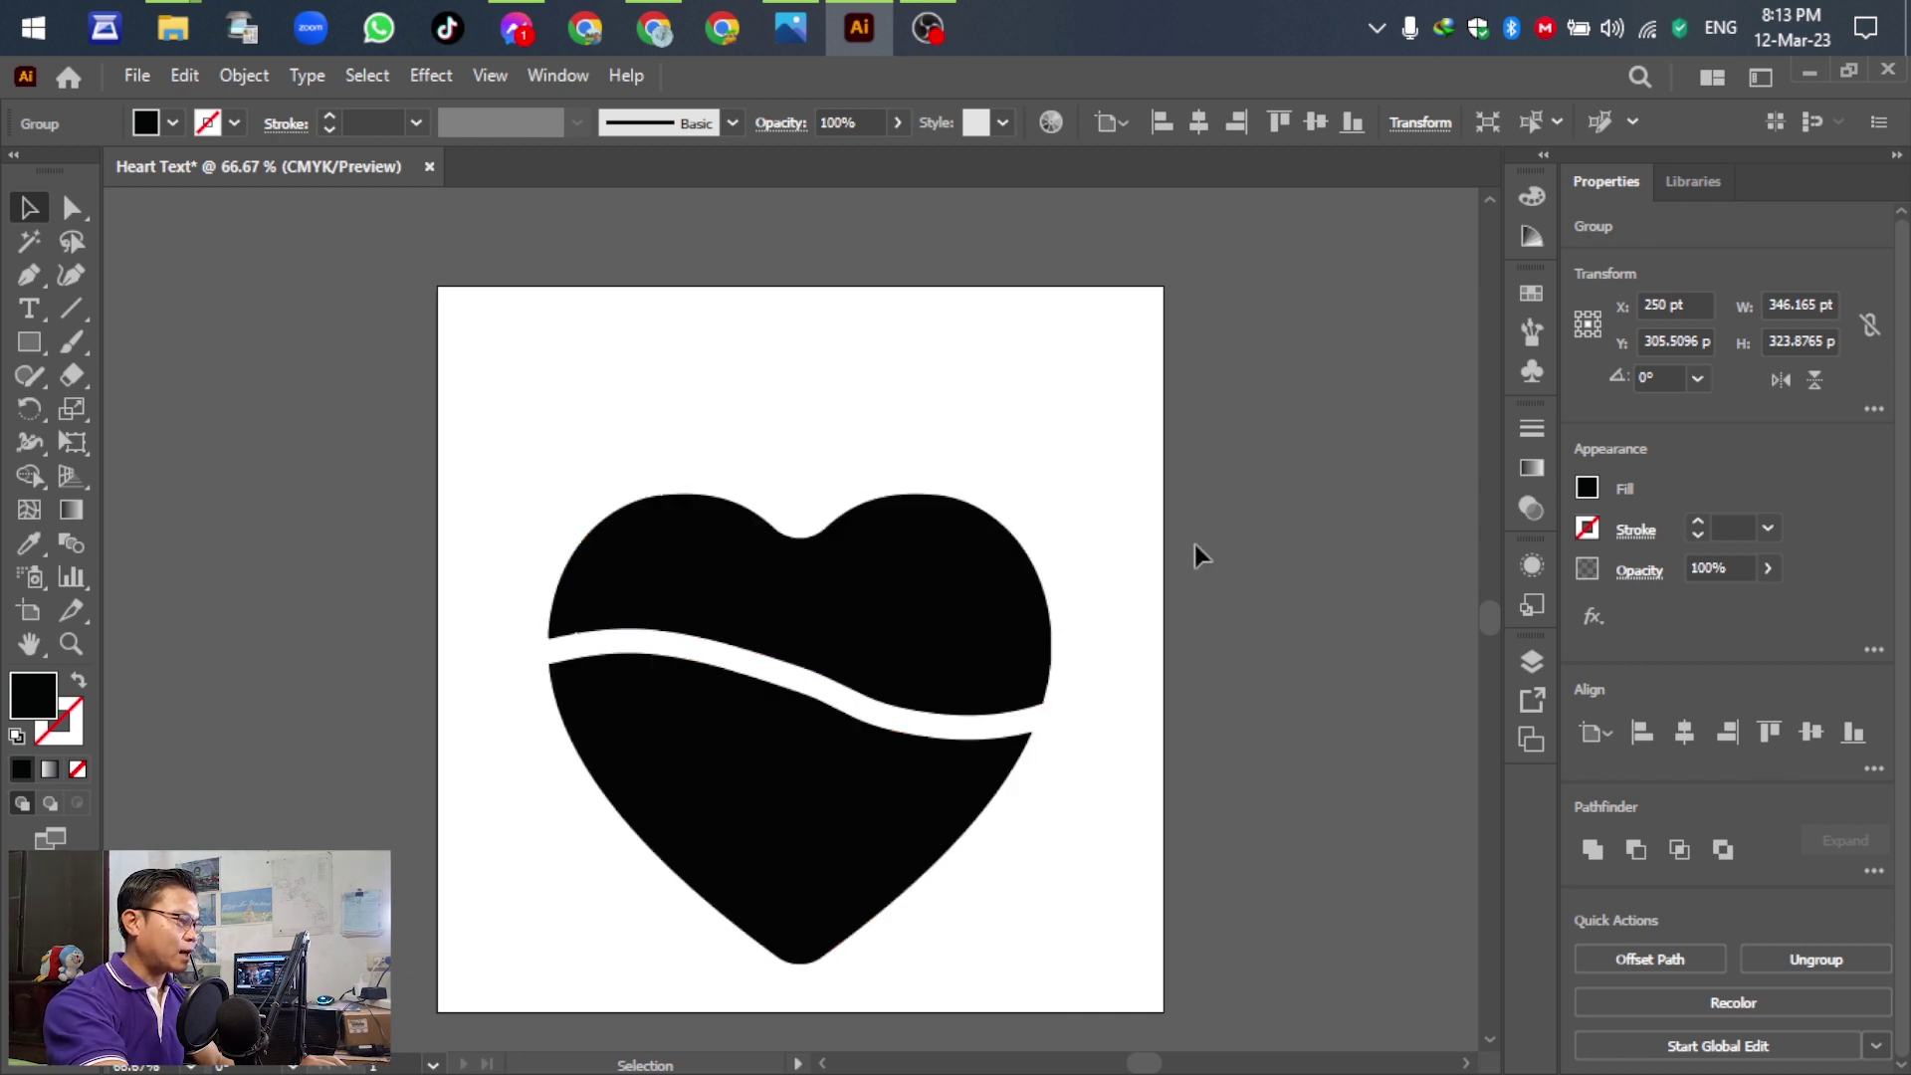
Ungroup the heart and confirm the lower piece selects on its own.
click(923, 603)
right_click(909, 601)
click(806, 602)
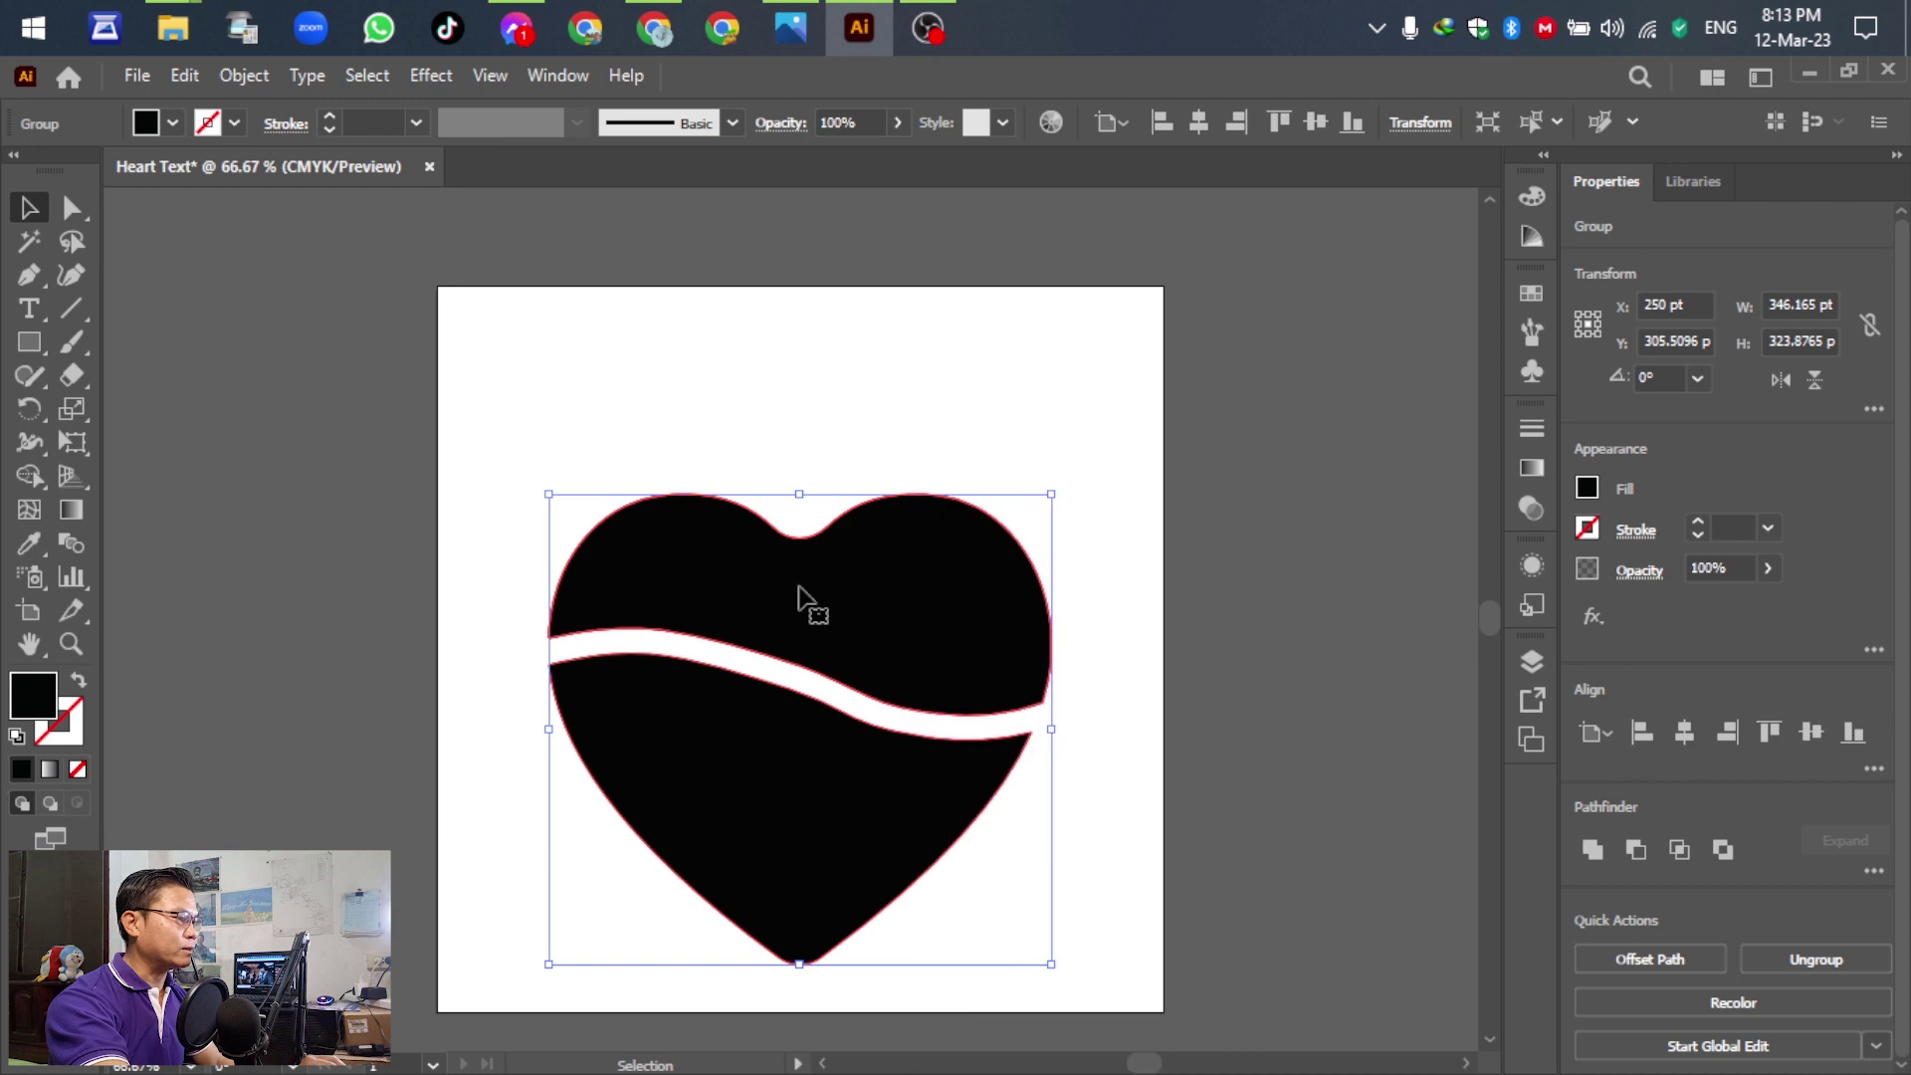
right_click(804, 601)
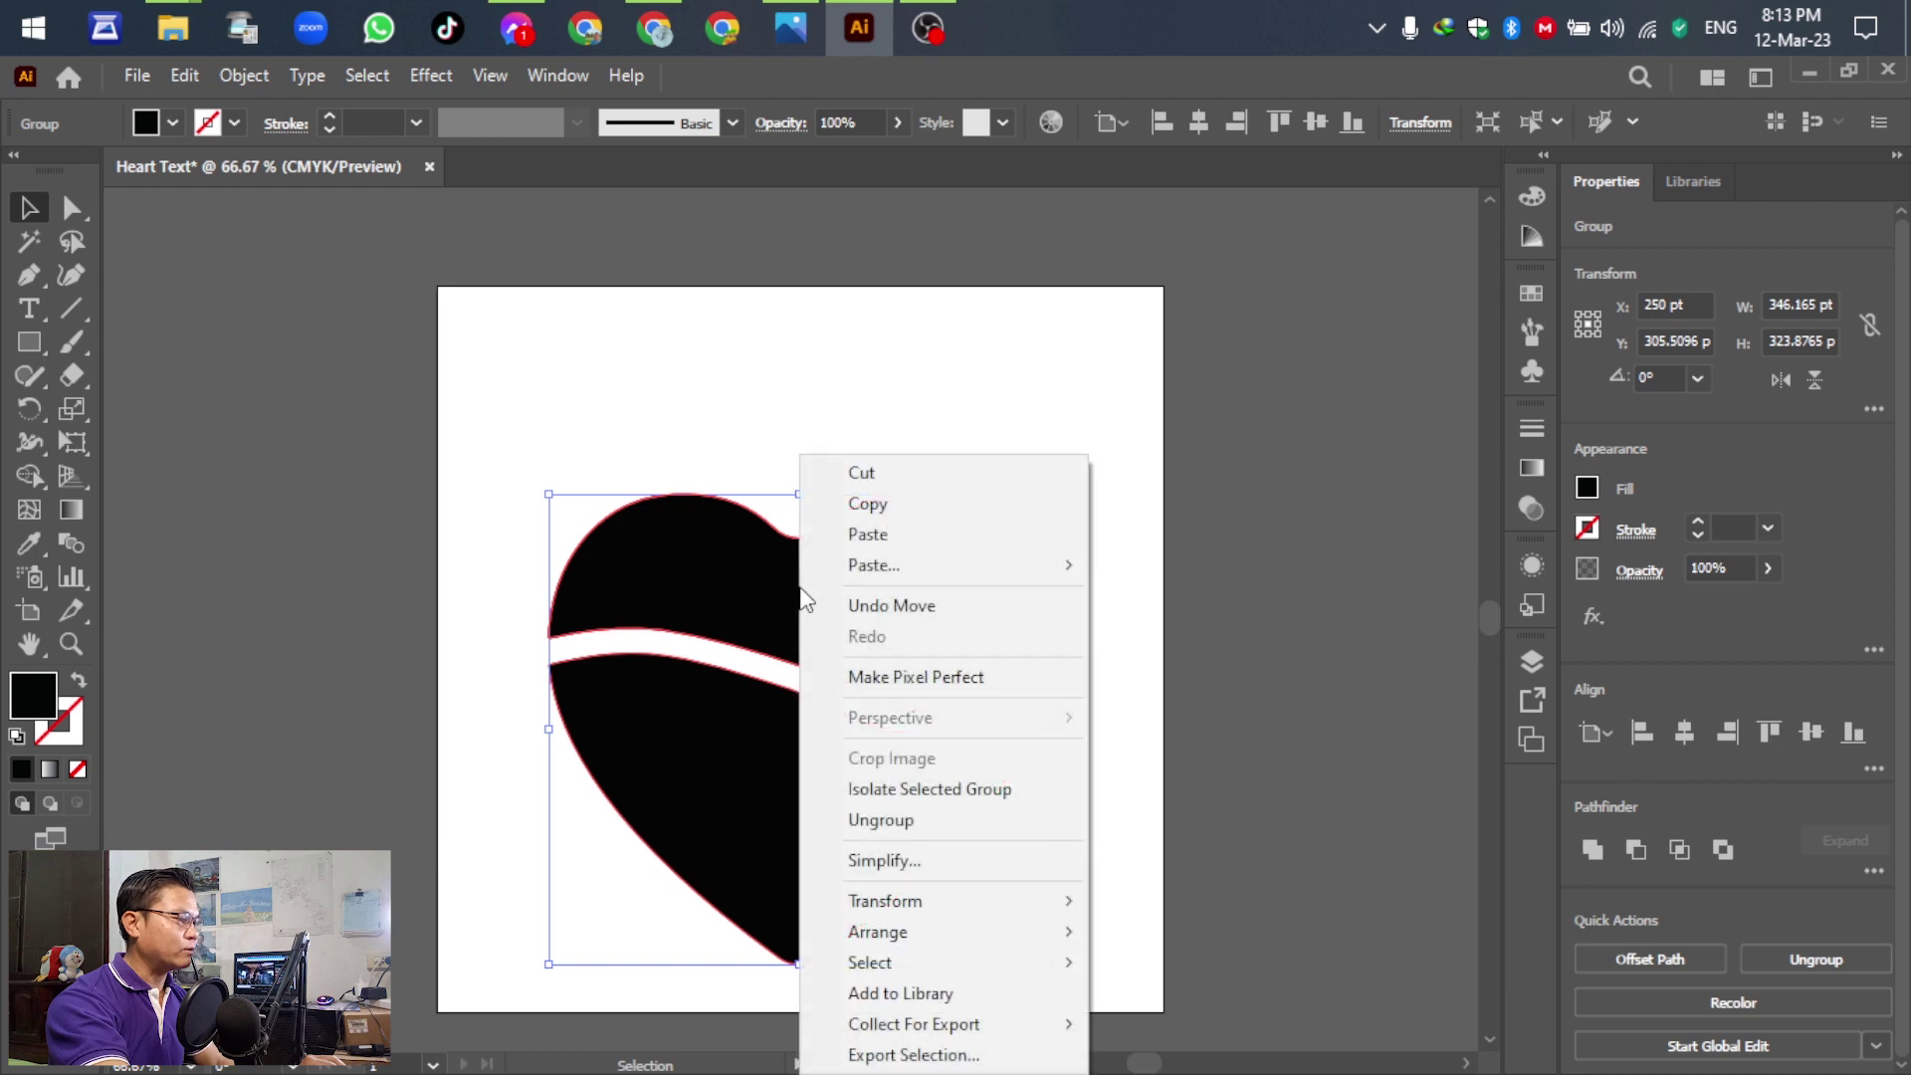
click(881, 821)
click(1273, 640)
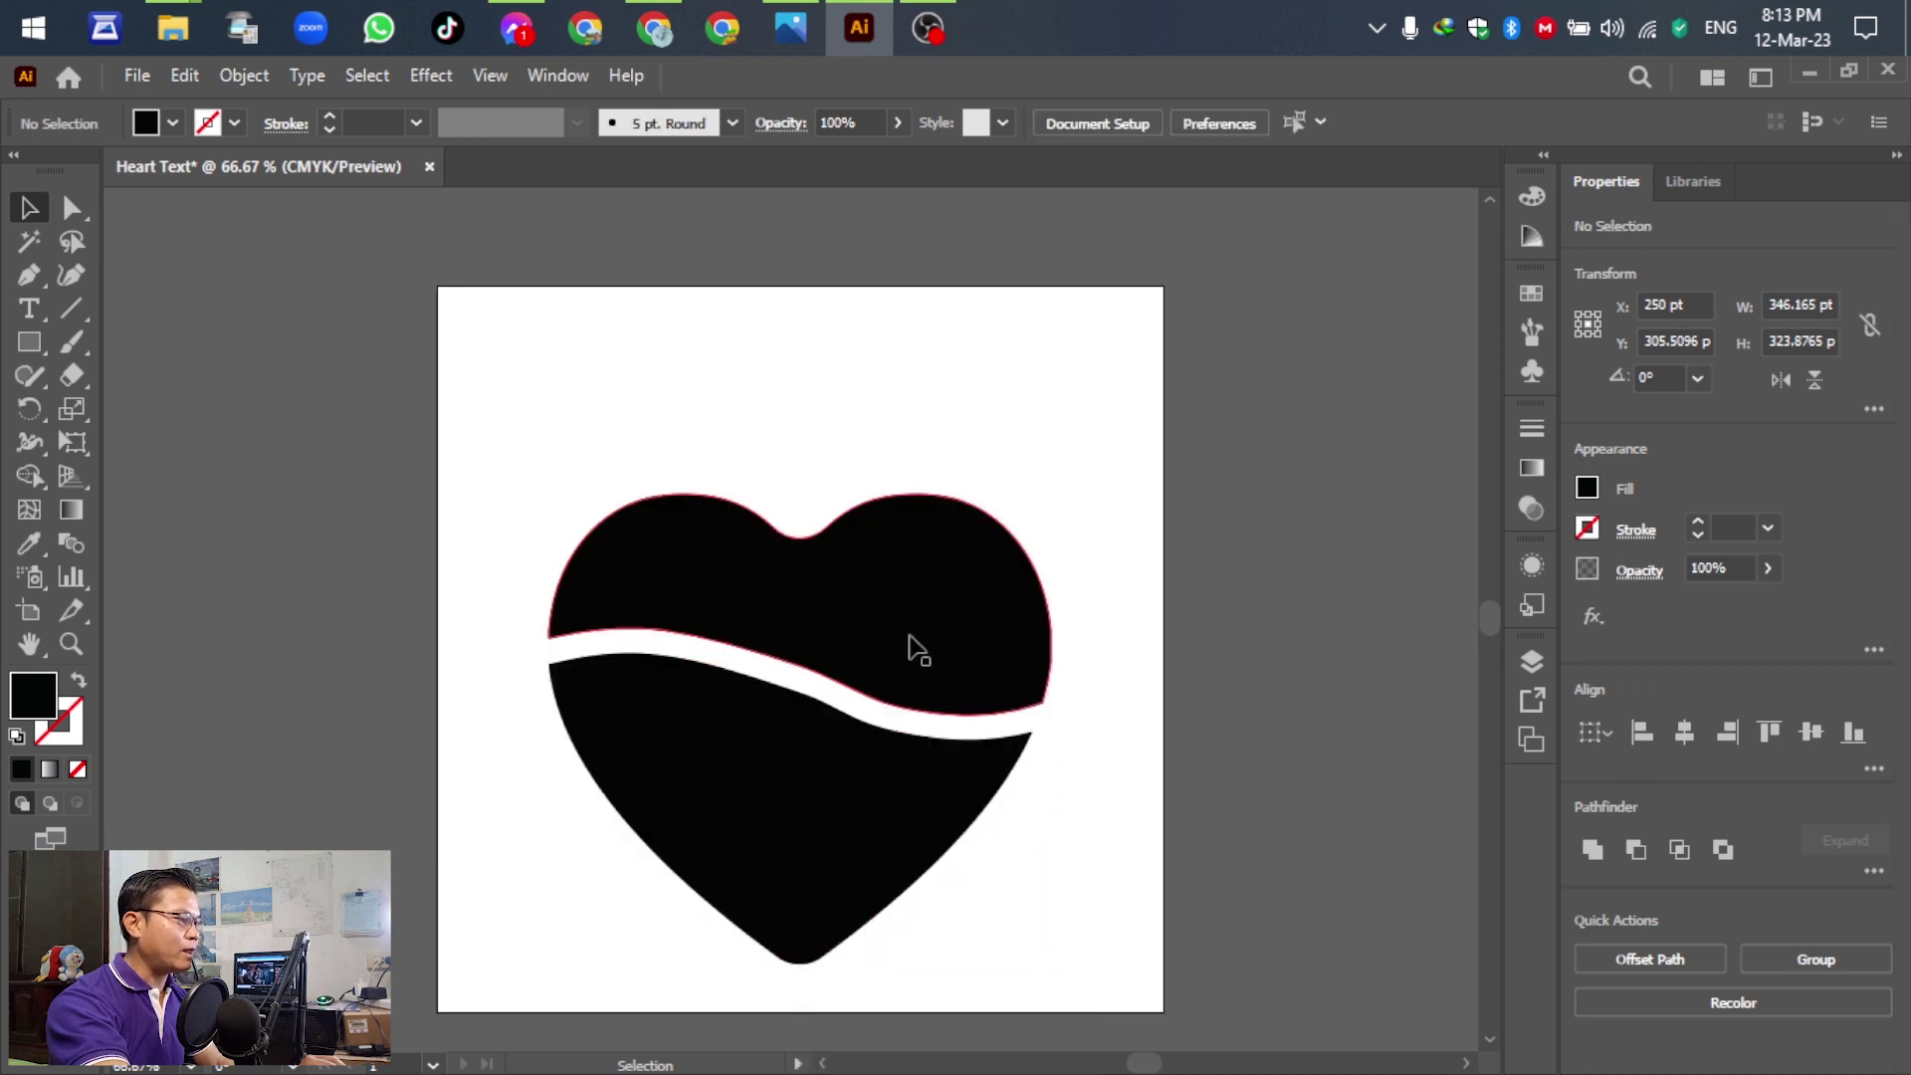
click(851, 798)
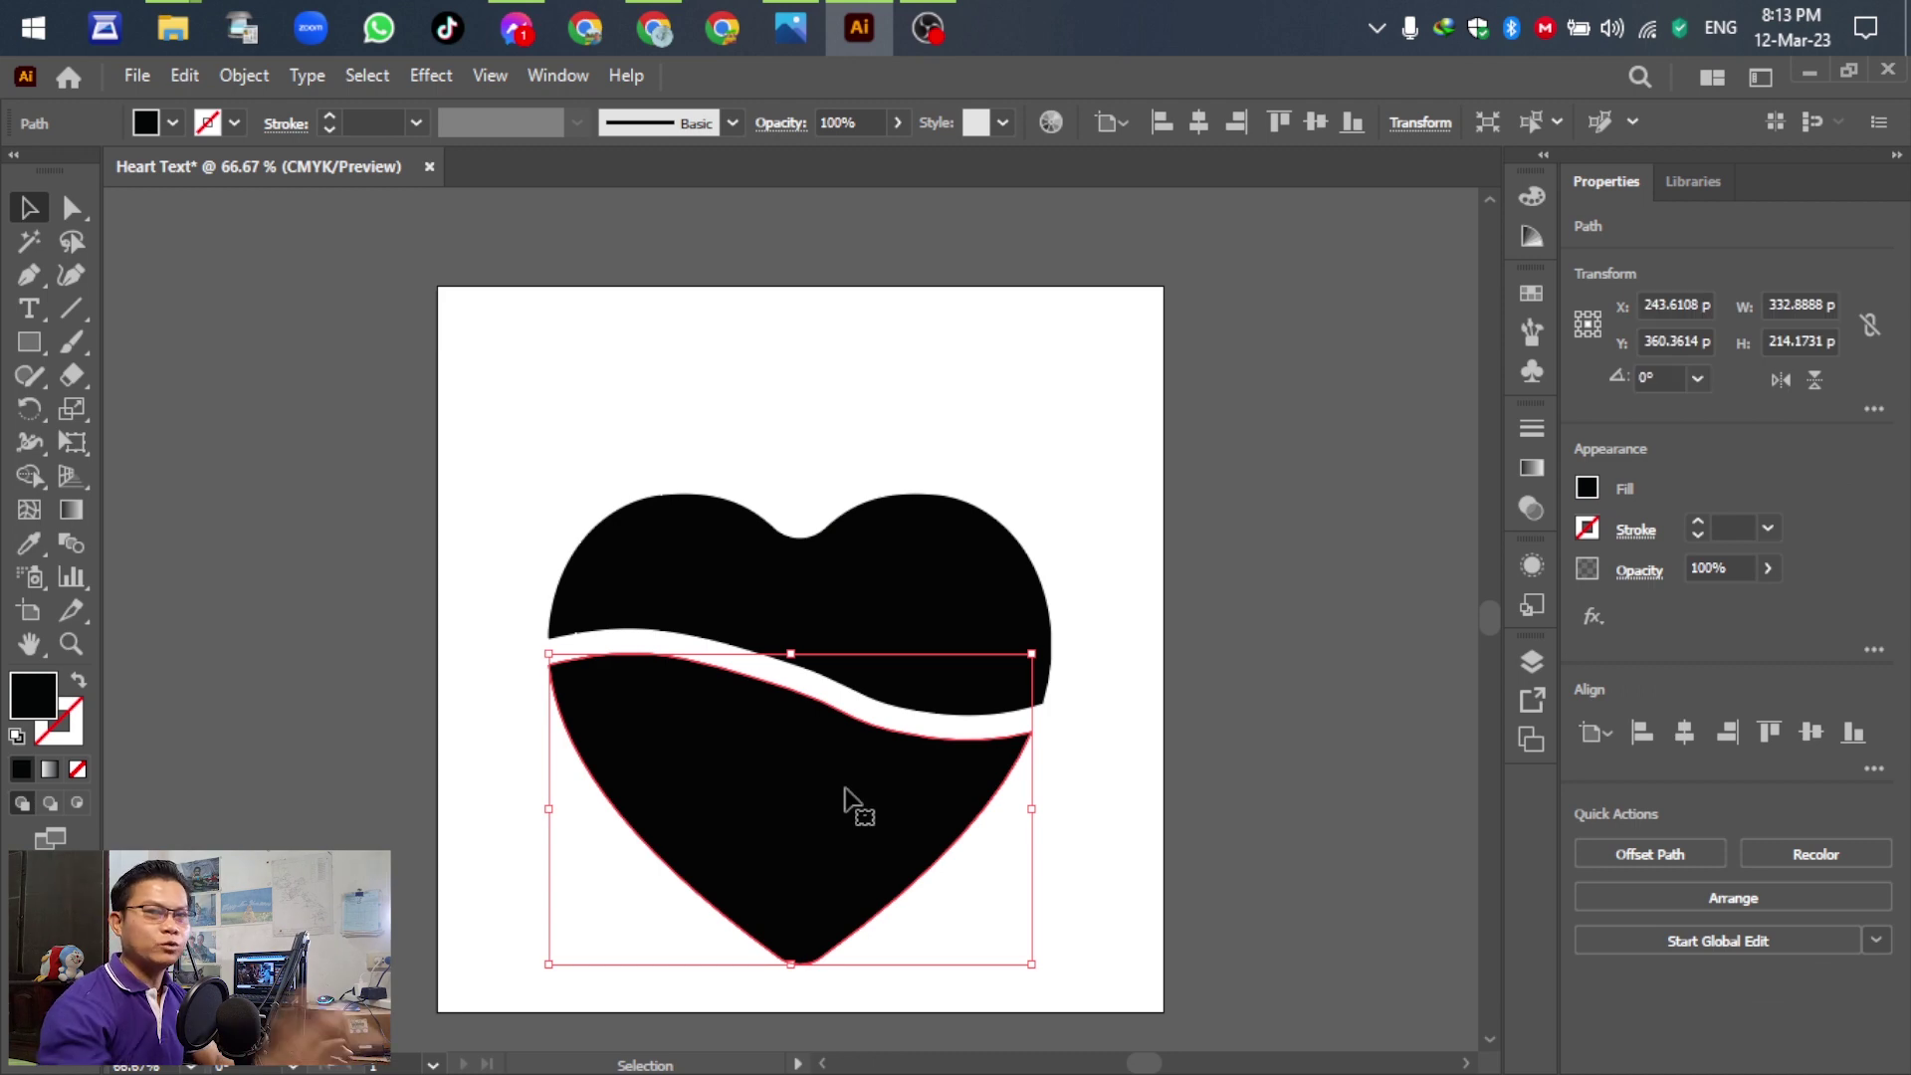
click(1361, 547)
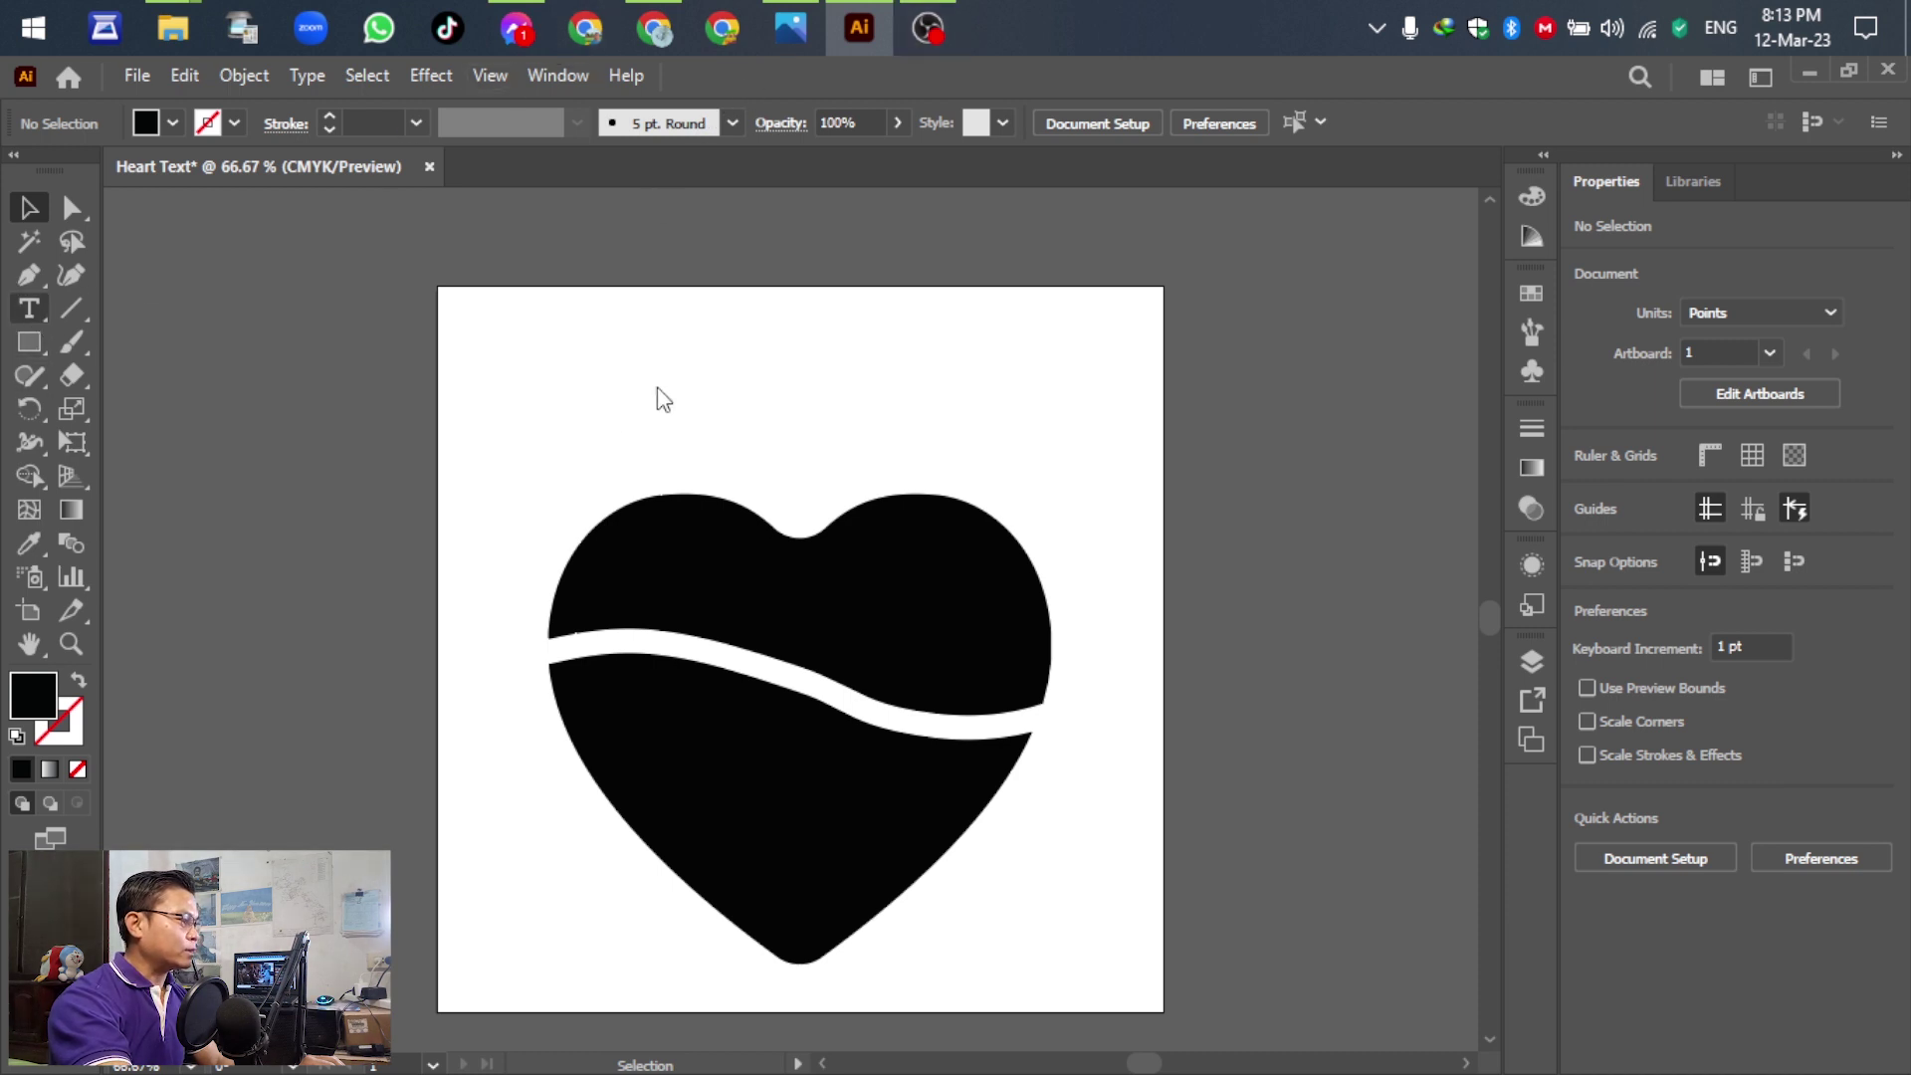
Add the LOVE text above the heart and enlarge it to about 86.56 px.
key(t)
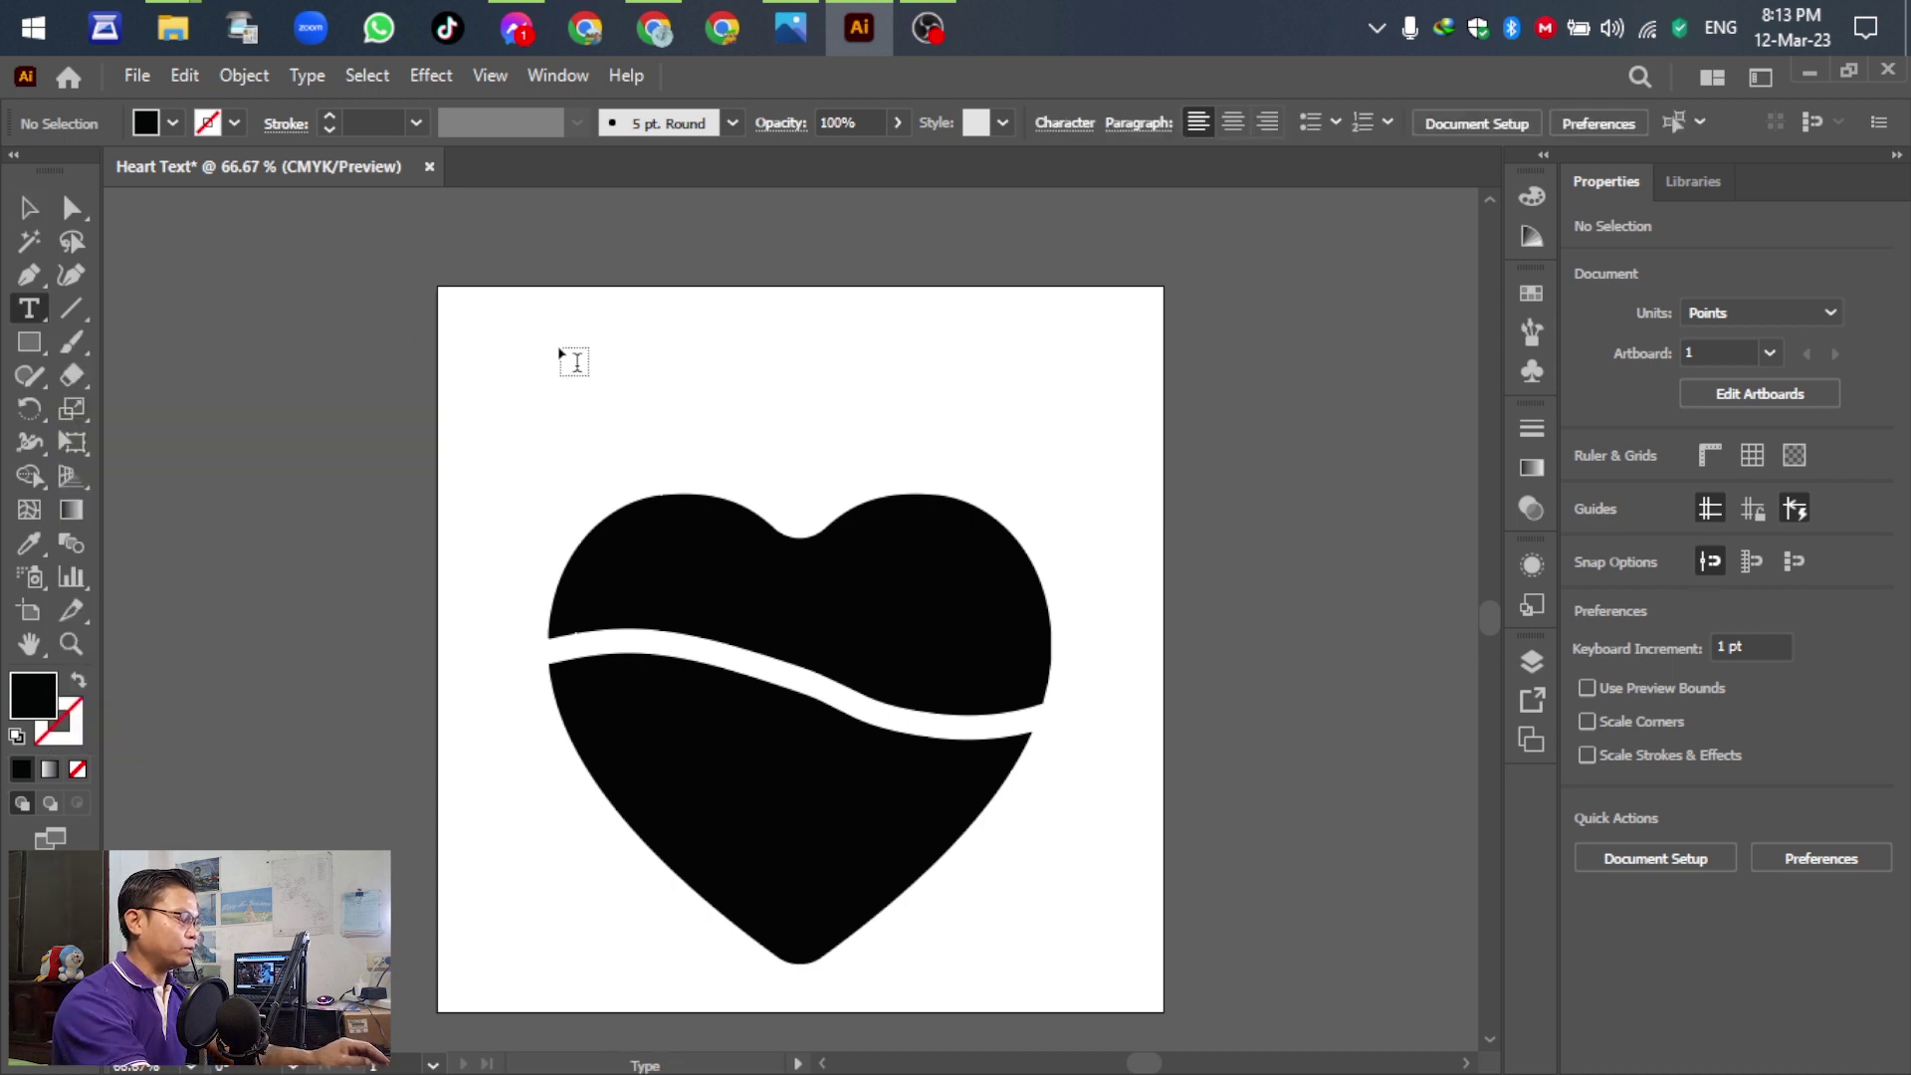
click(558, 340)
text(q)
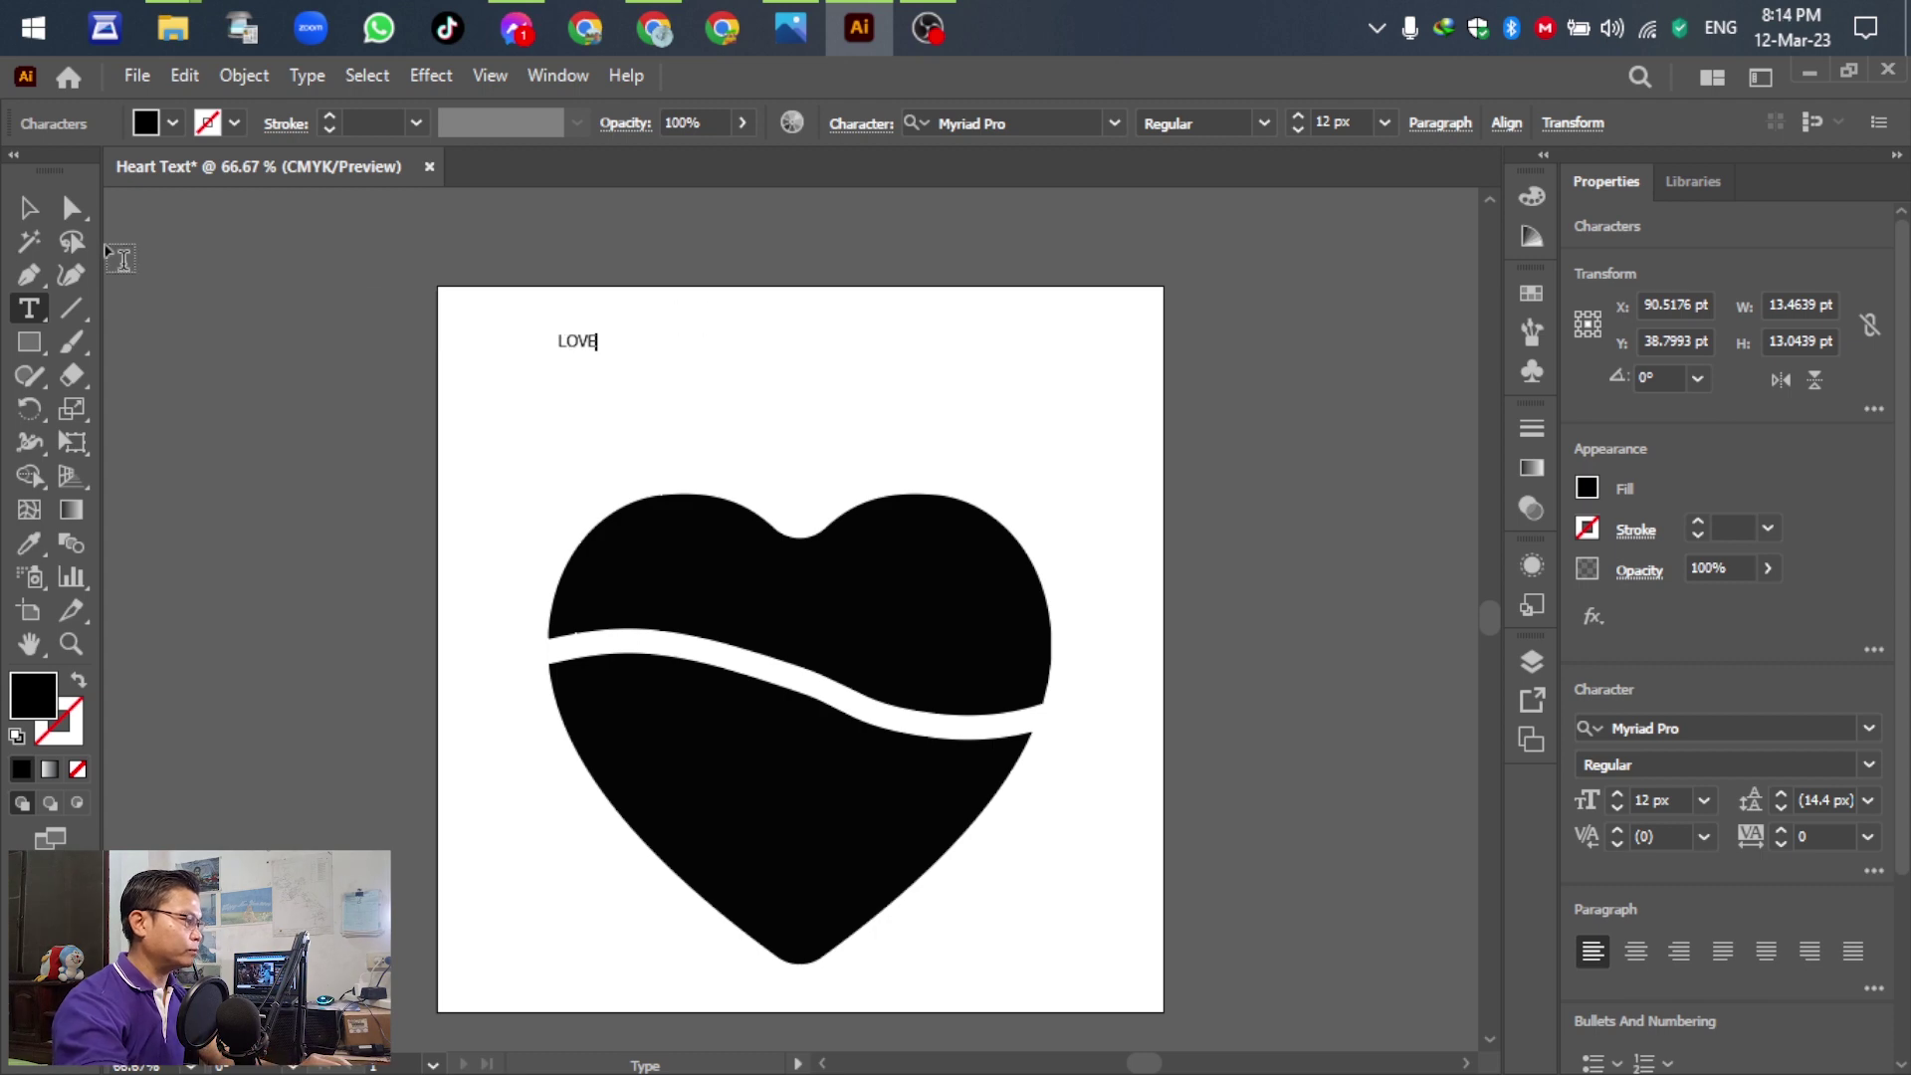
click(29, 208)
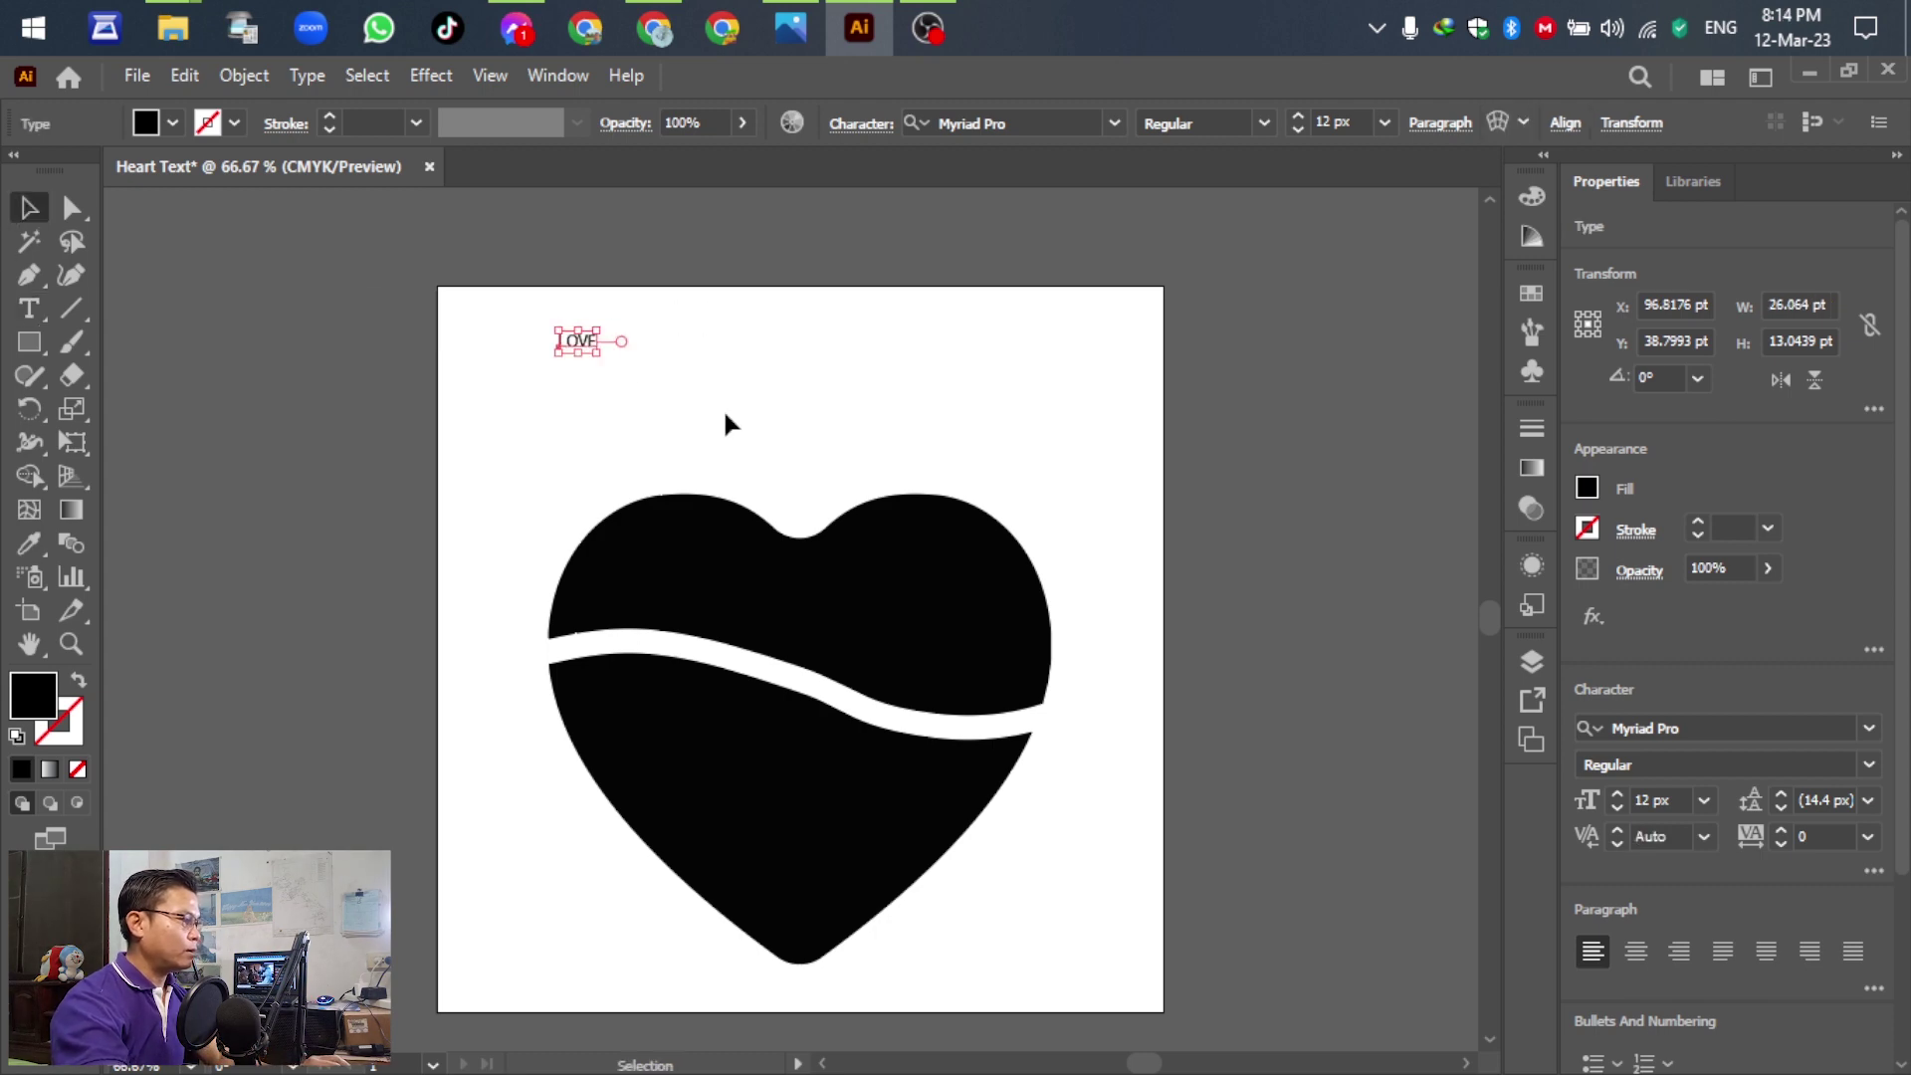
drag(600, 355, 668, 416)
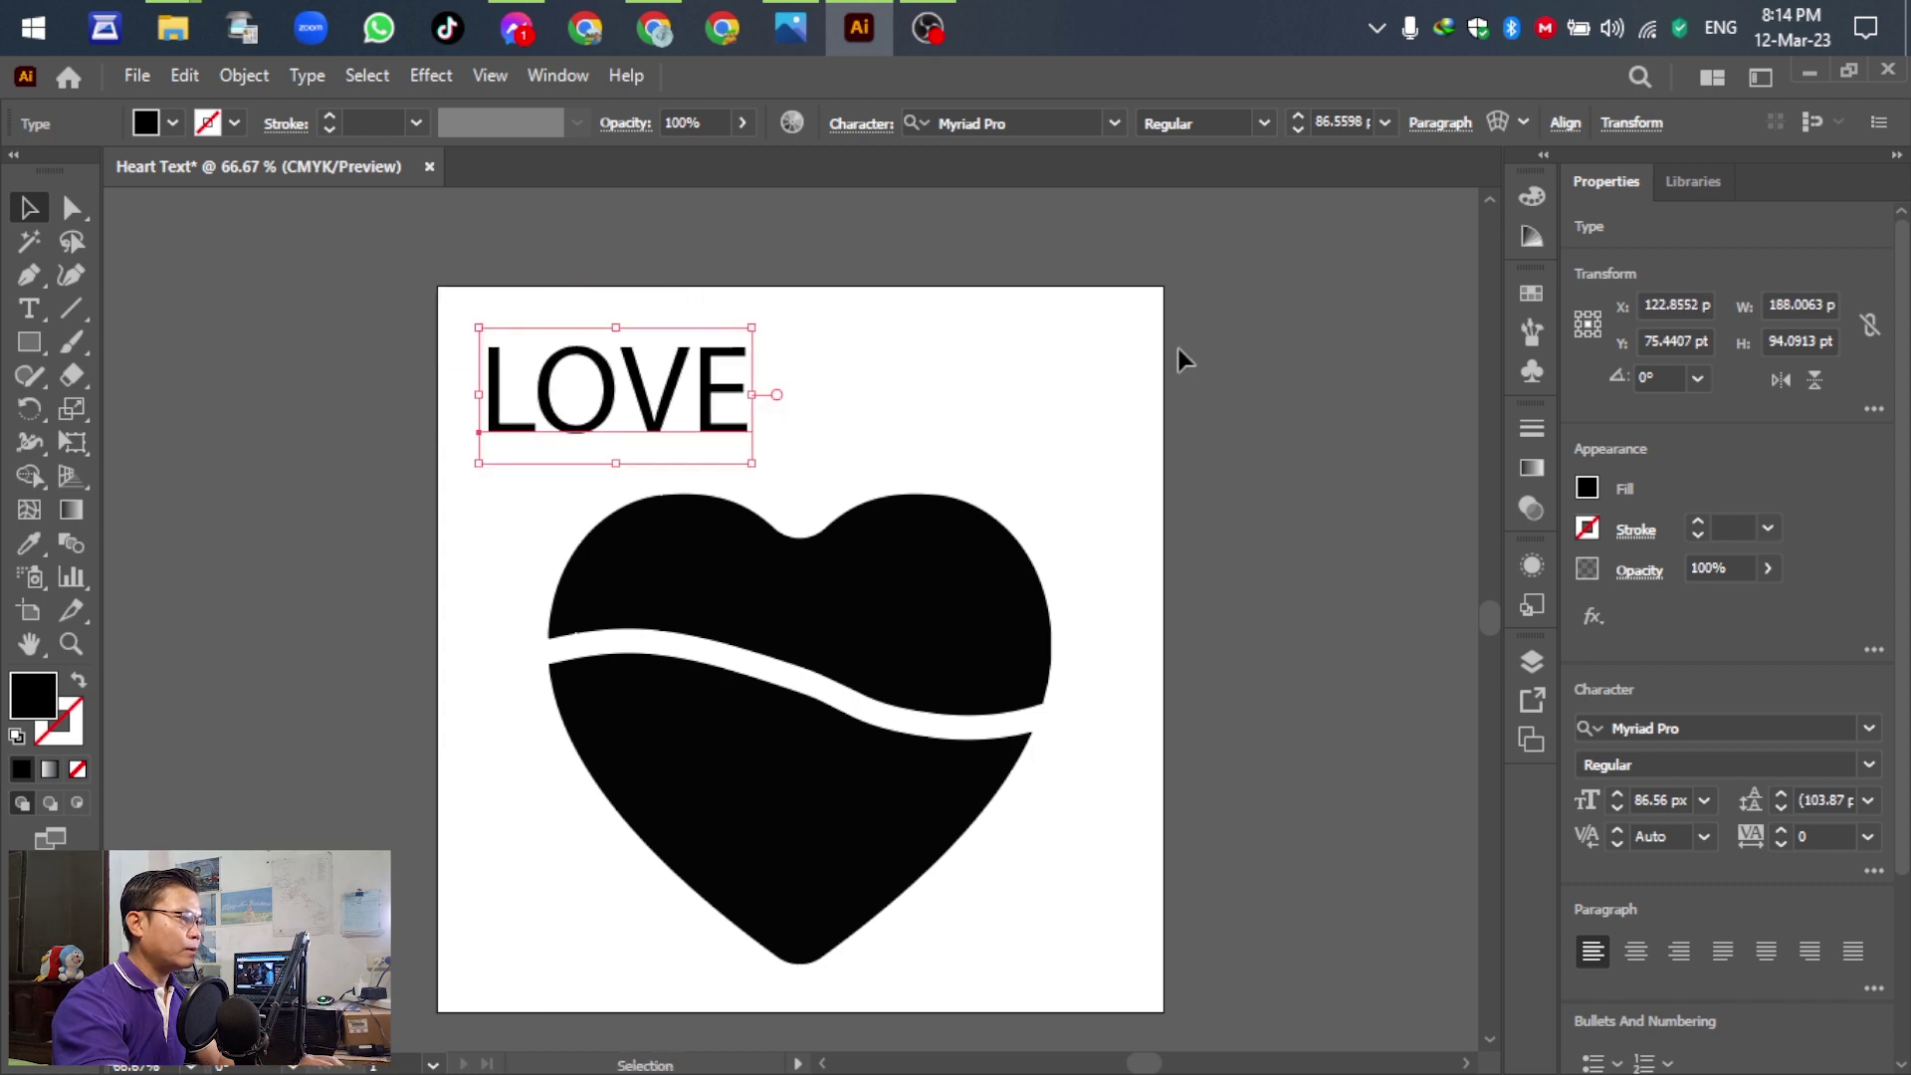
Set LOVE in News706 BT Bold and Alt-drag a copy to its right.
click(1114, 128)
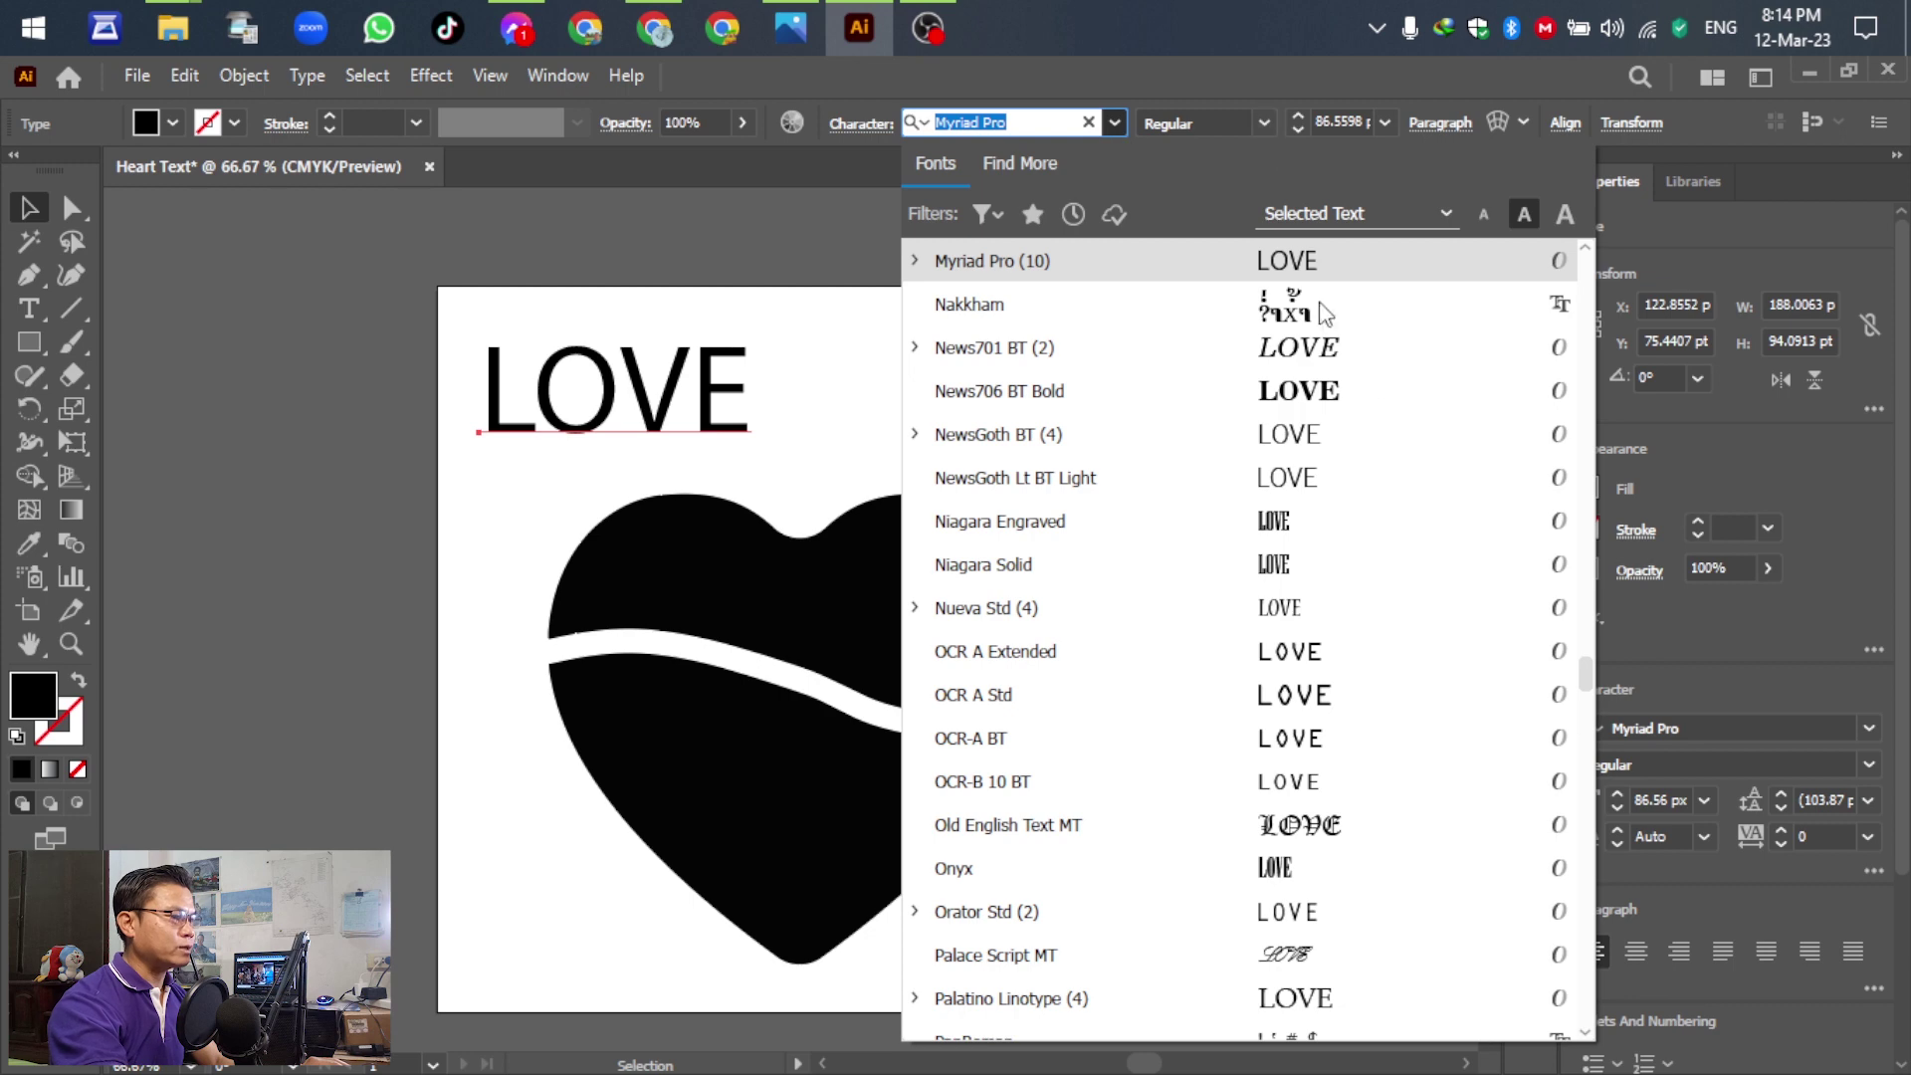
click(1063, 390)
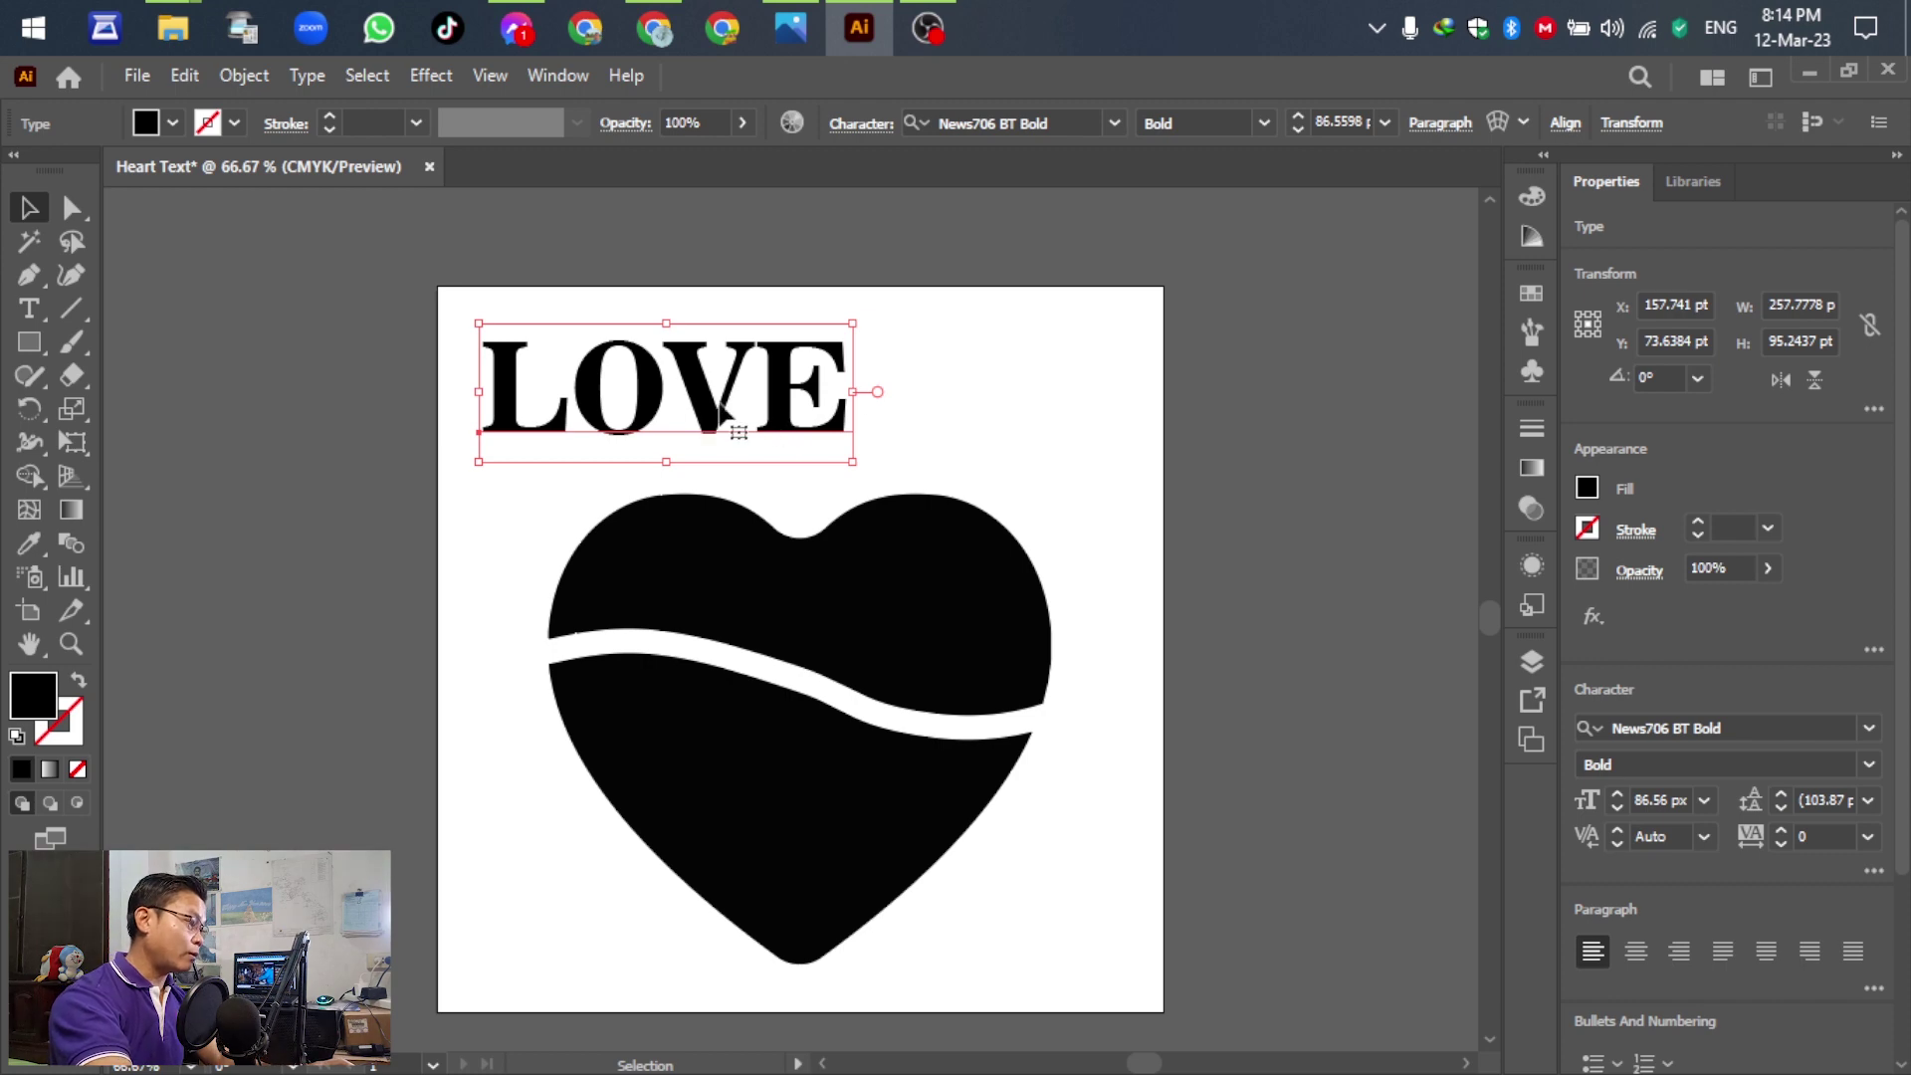
drag(730, 422, 1103, 416)
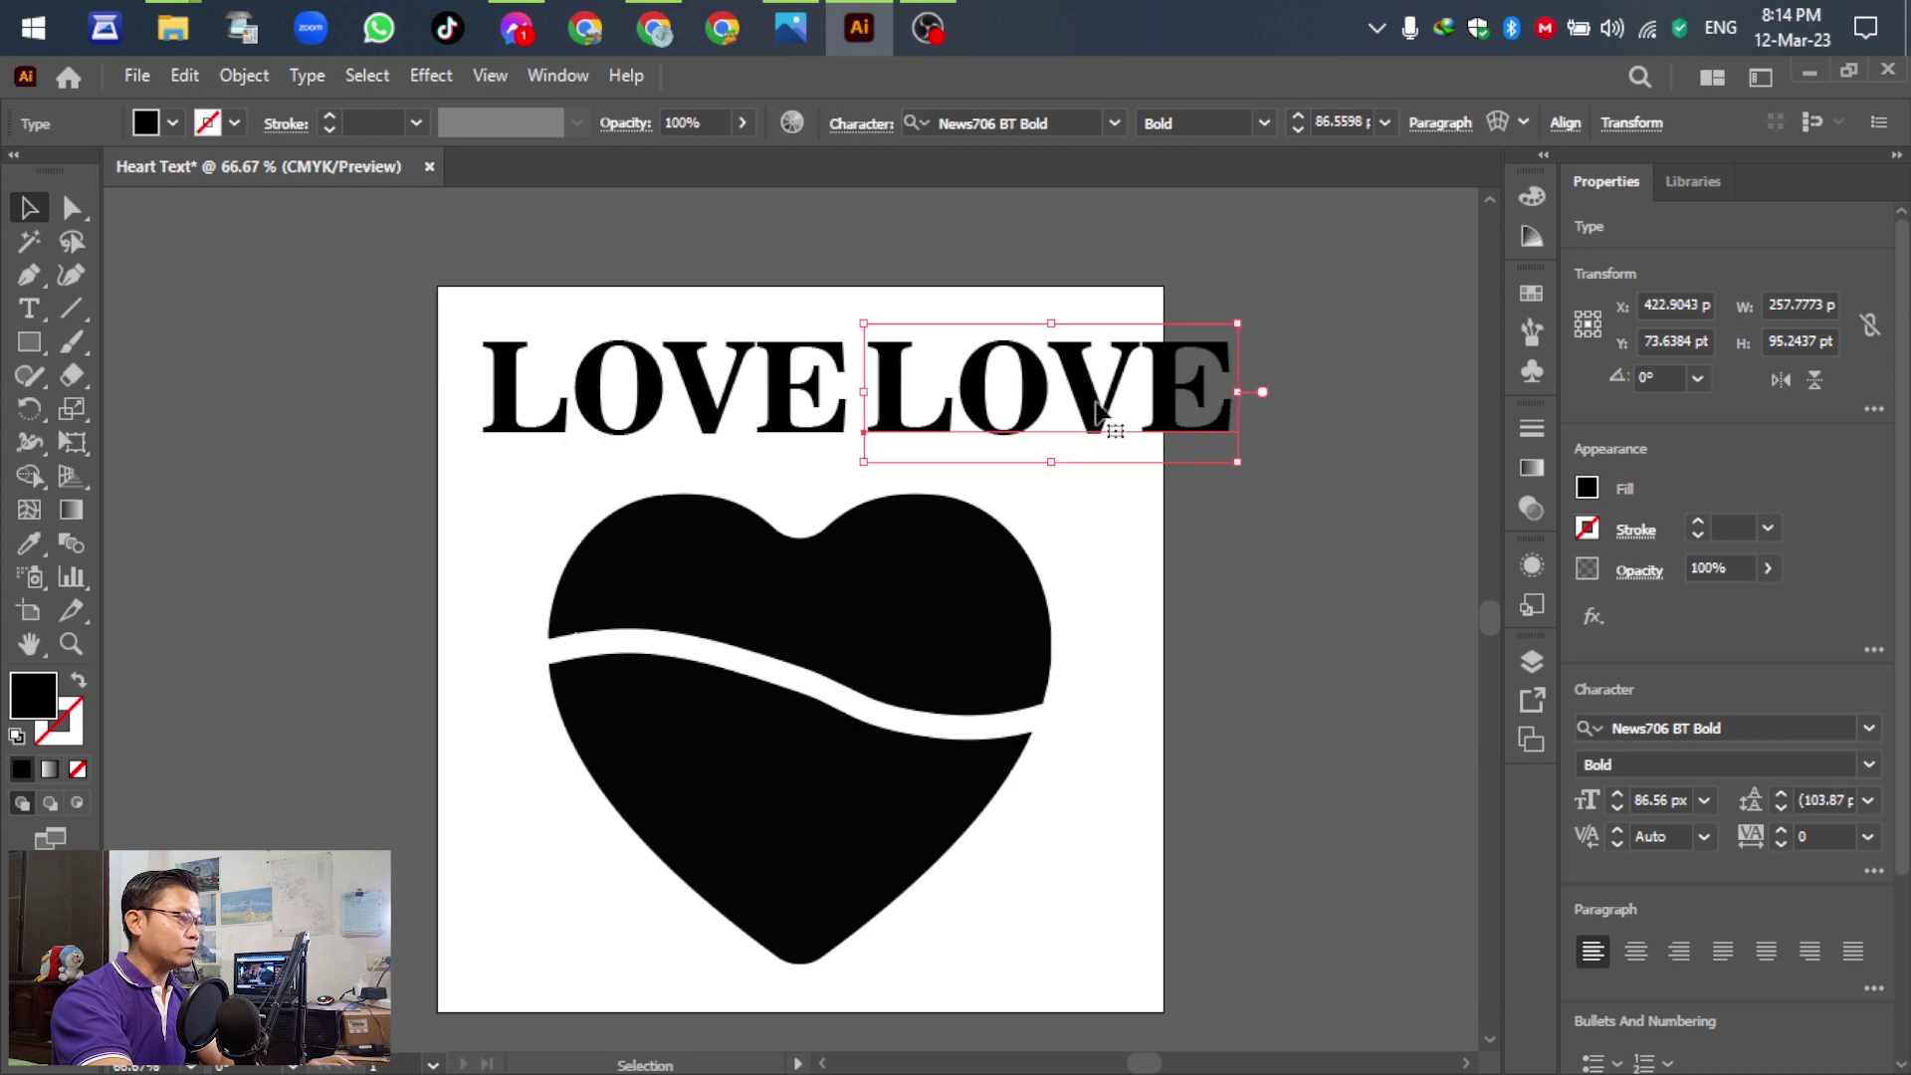
Retype the copy as HEART and move LOVE left to widen the gap, then check the reference.
key(t)
double_click(1096, 398)
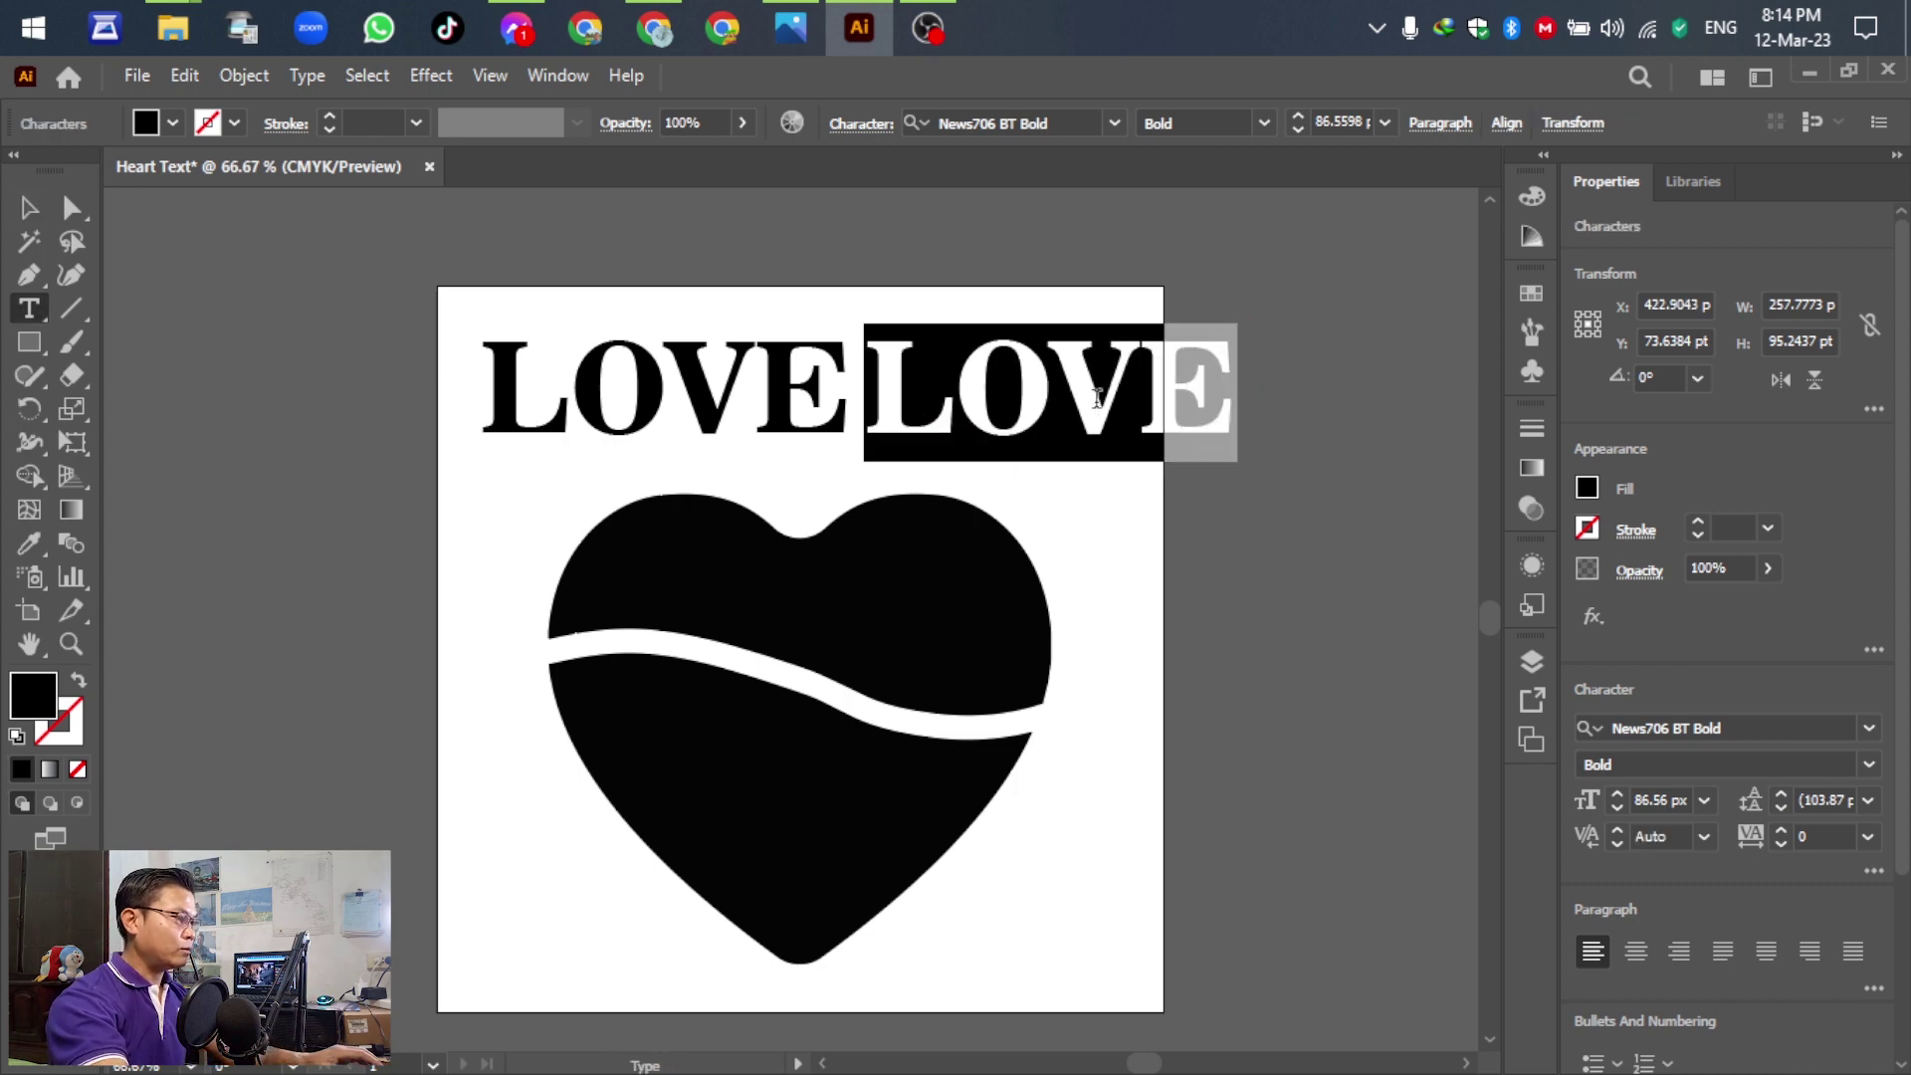
text(h)
key(BackSpace)
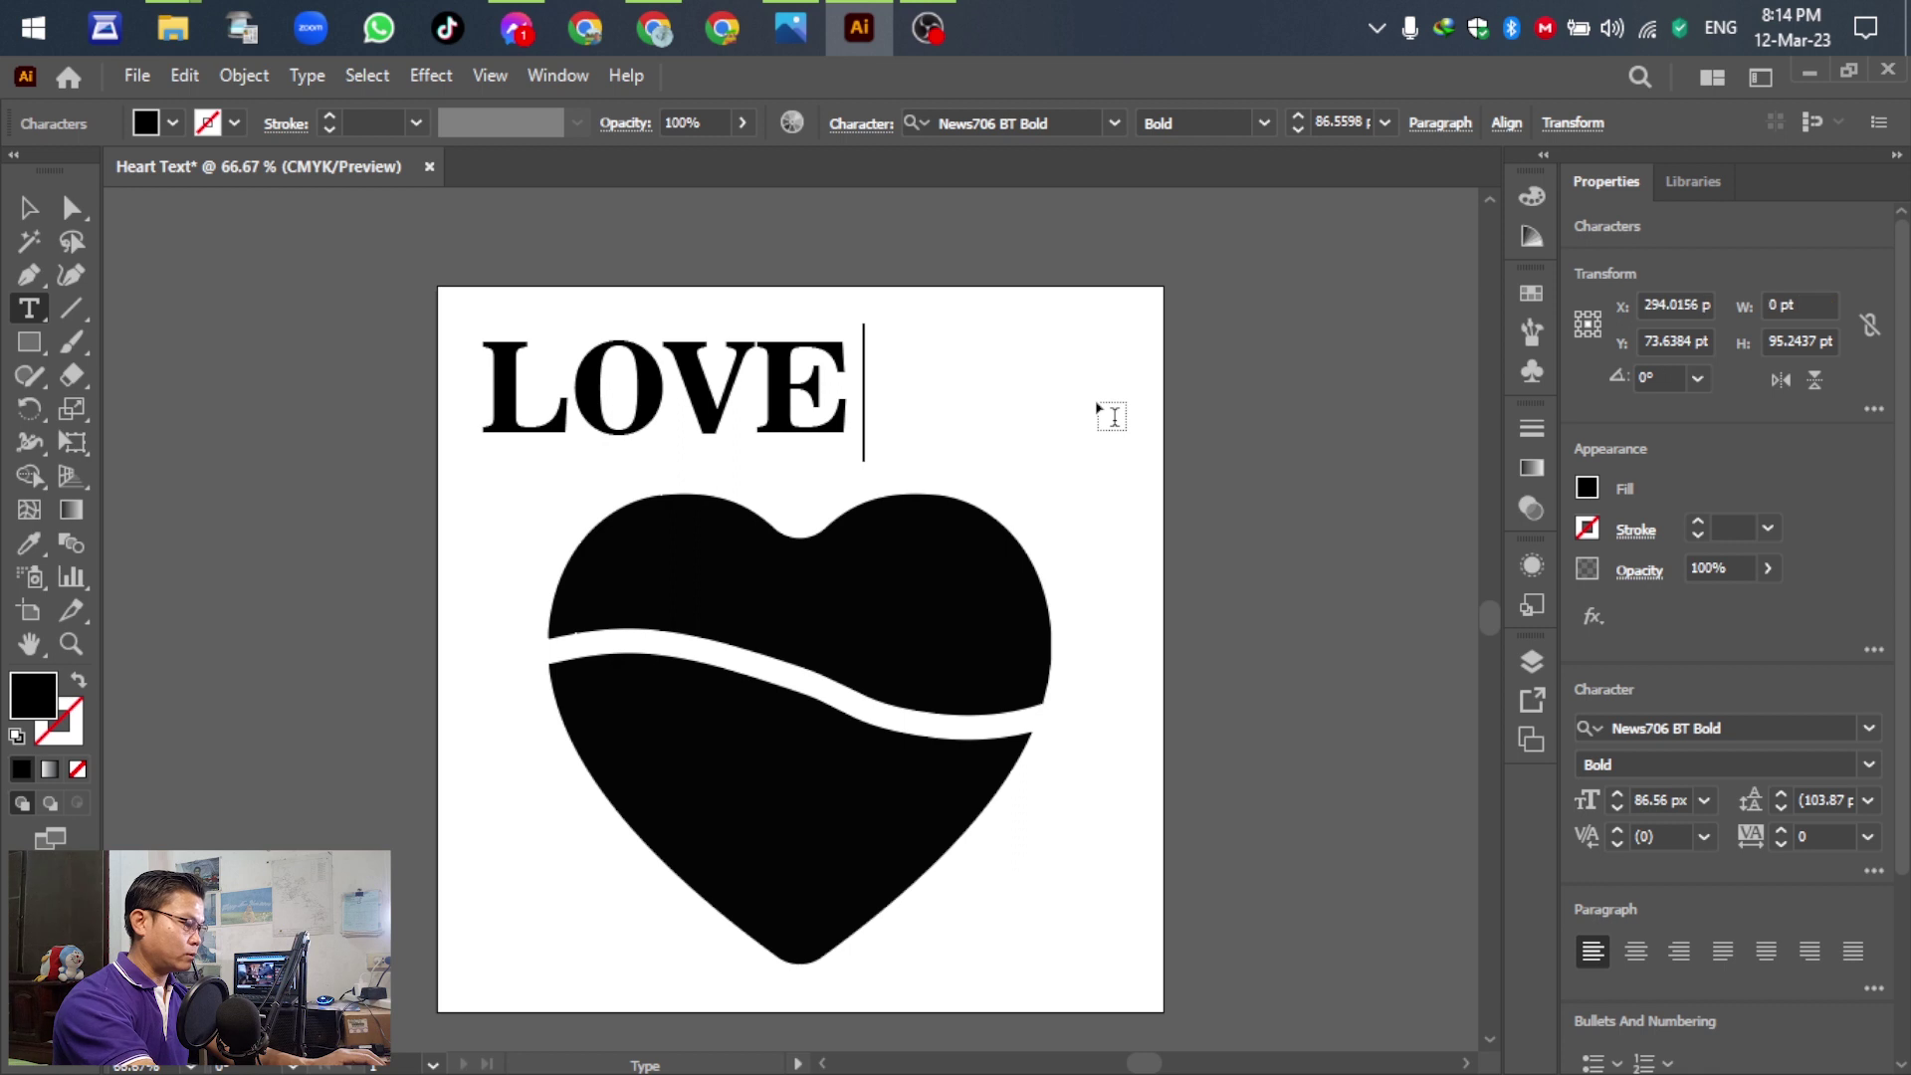
text(HEART)
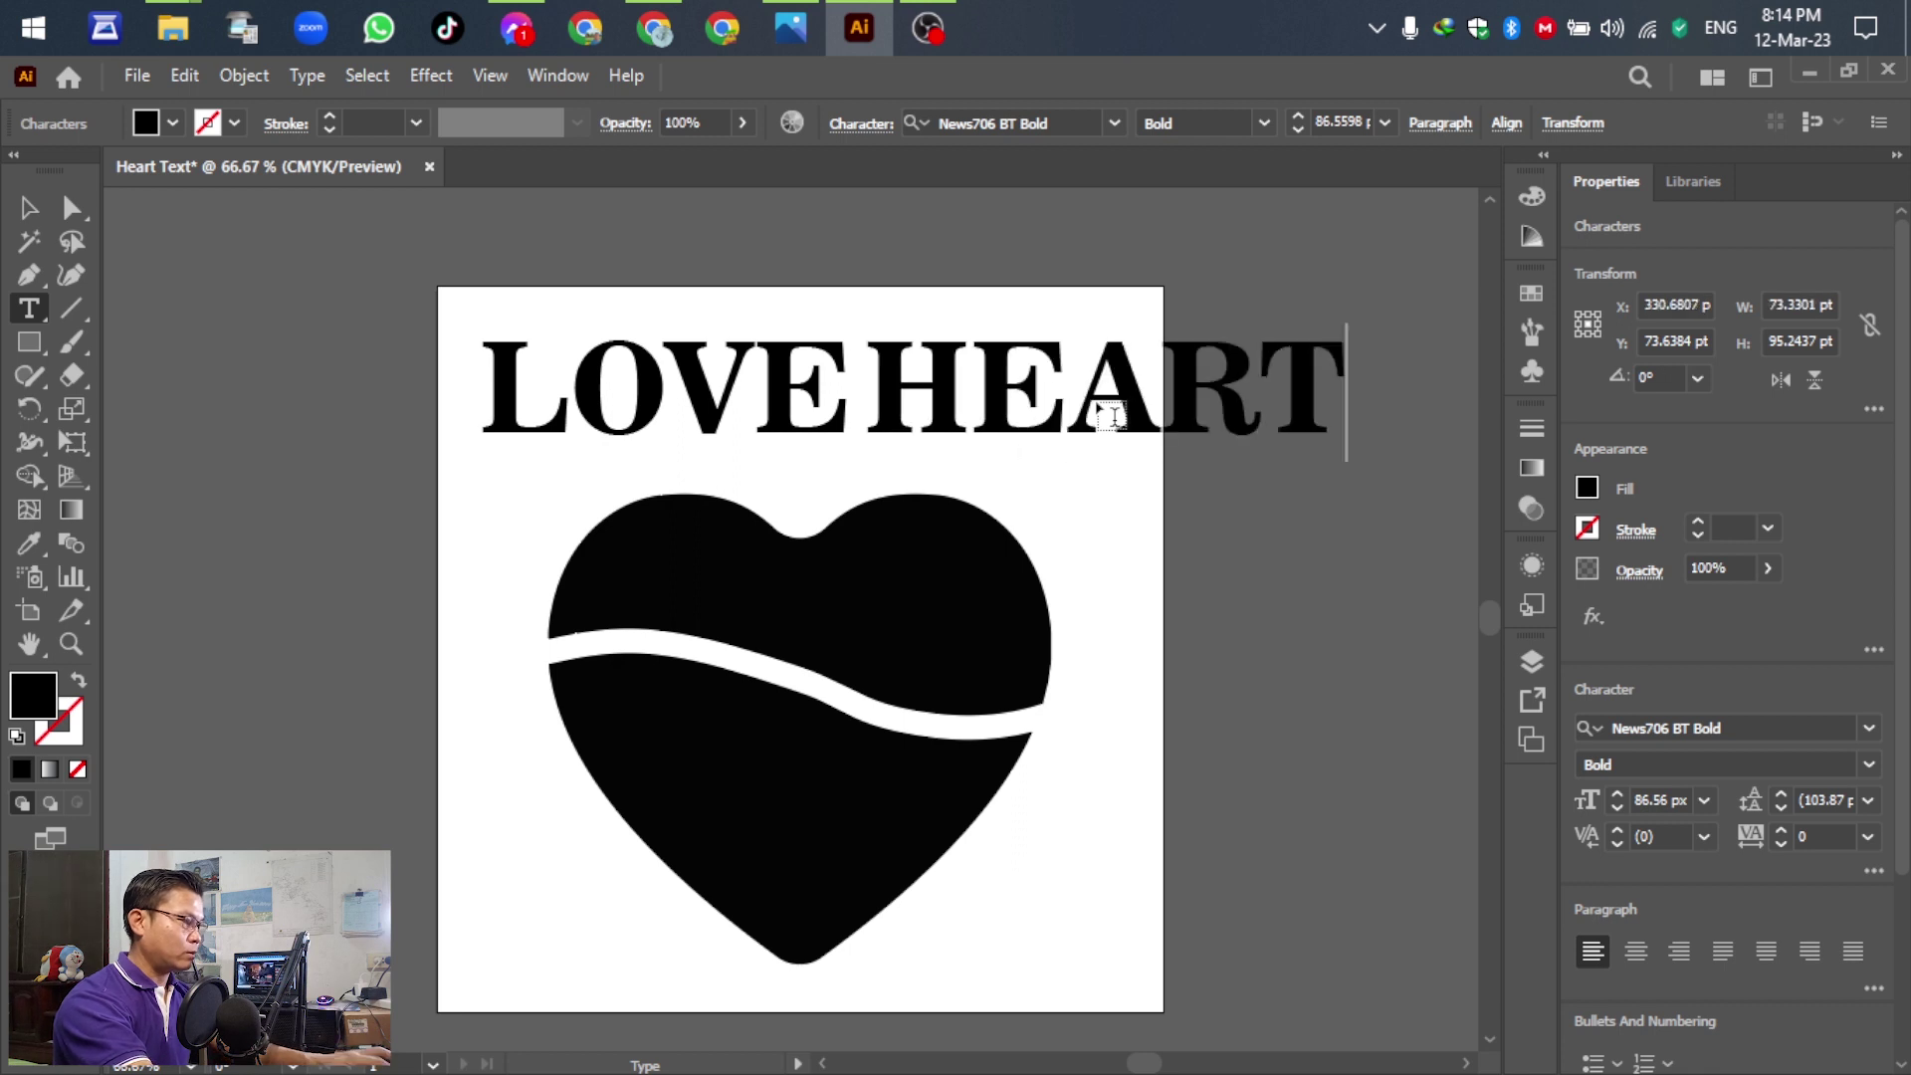
click(29, 207)
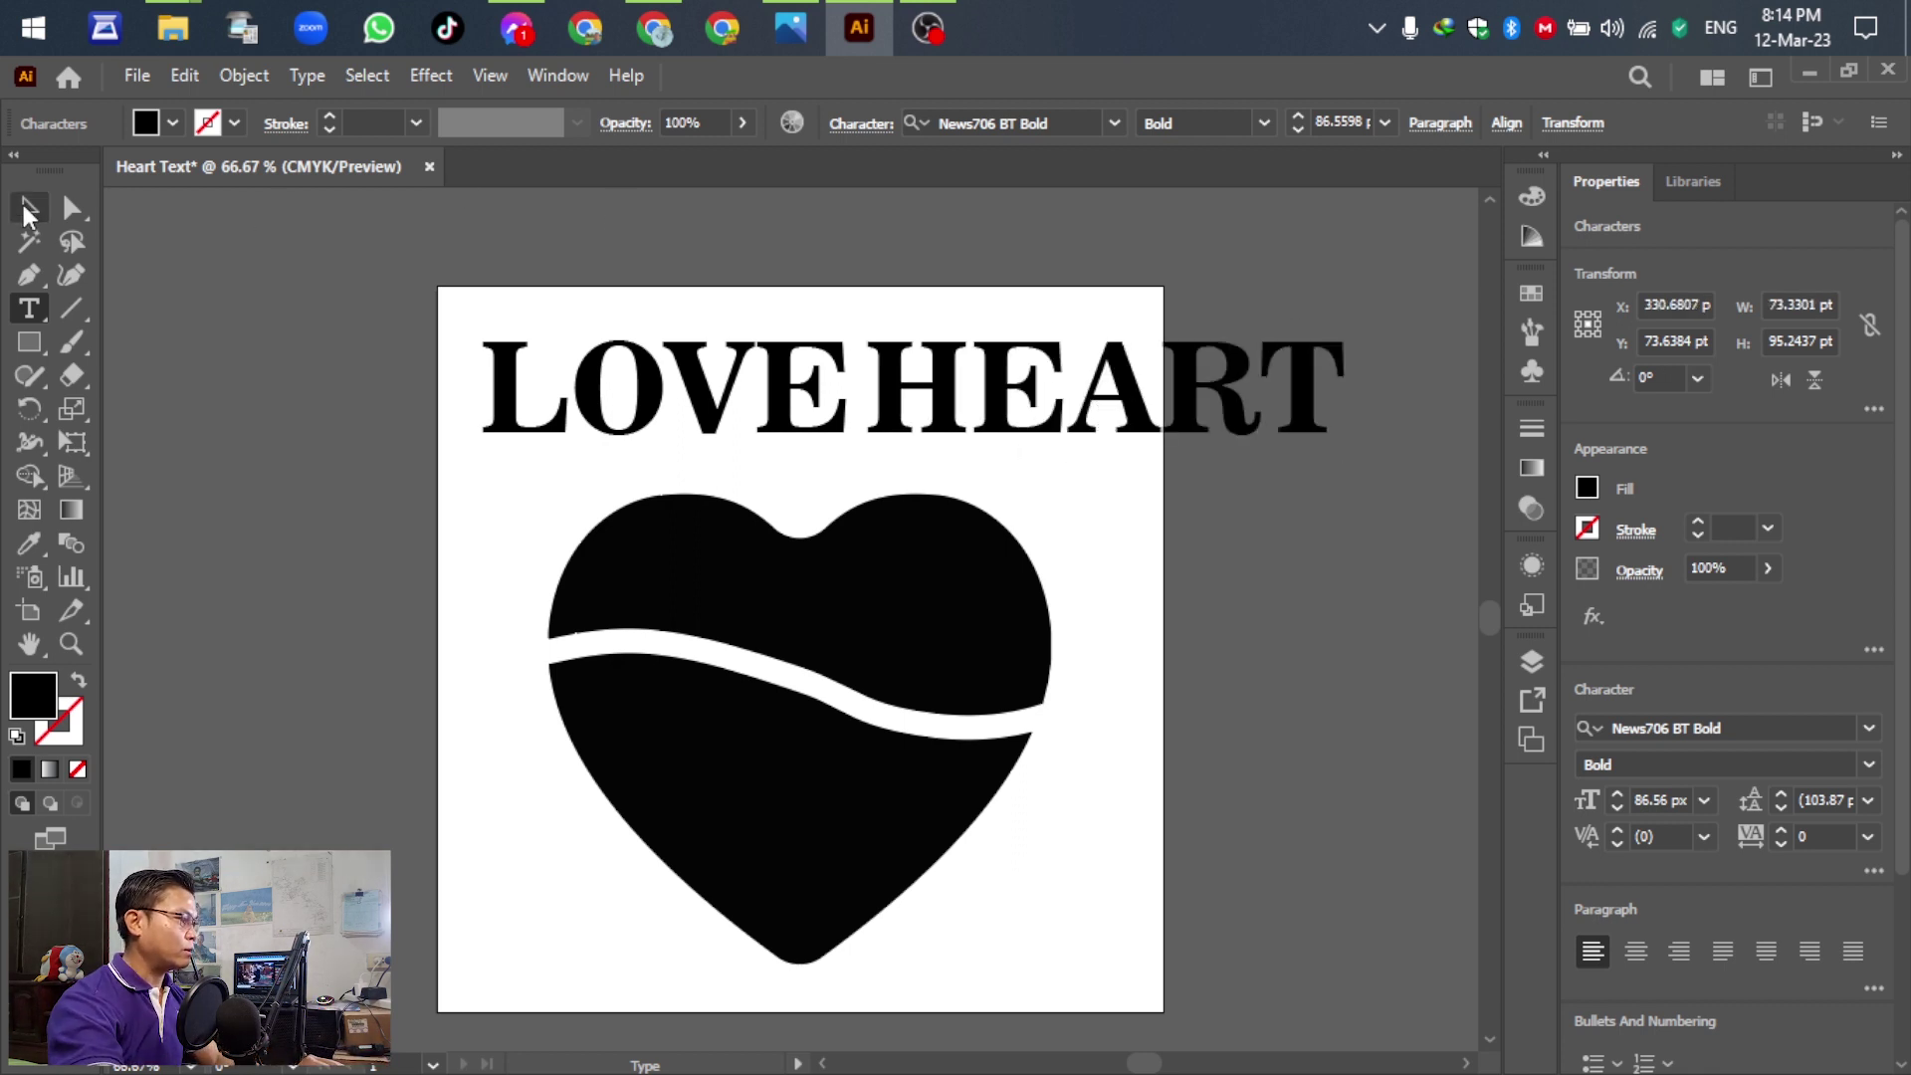
drag(717, 413, 667, 422)
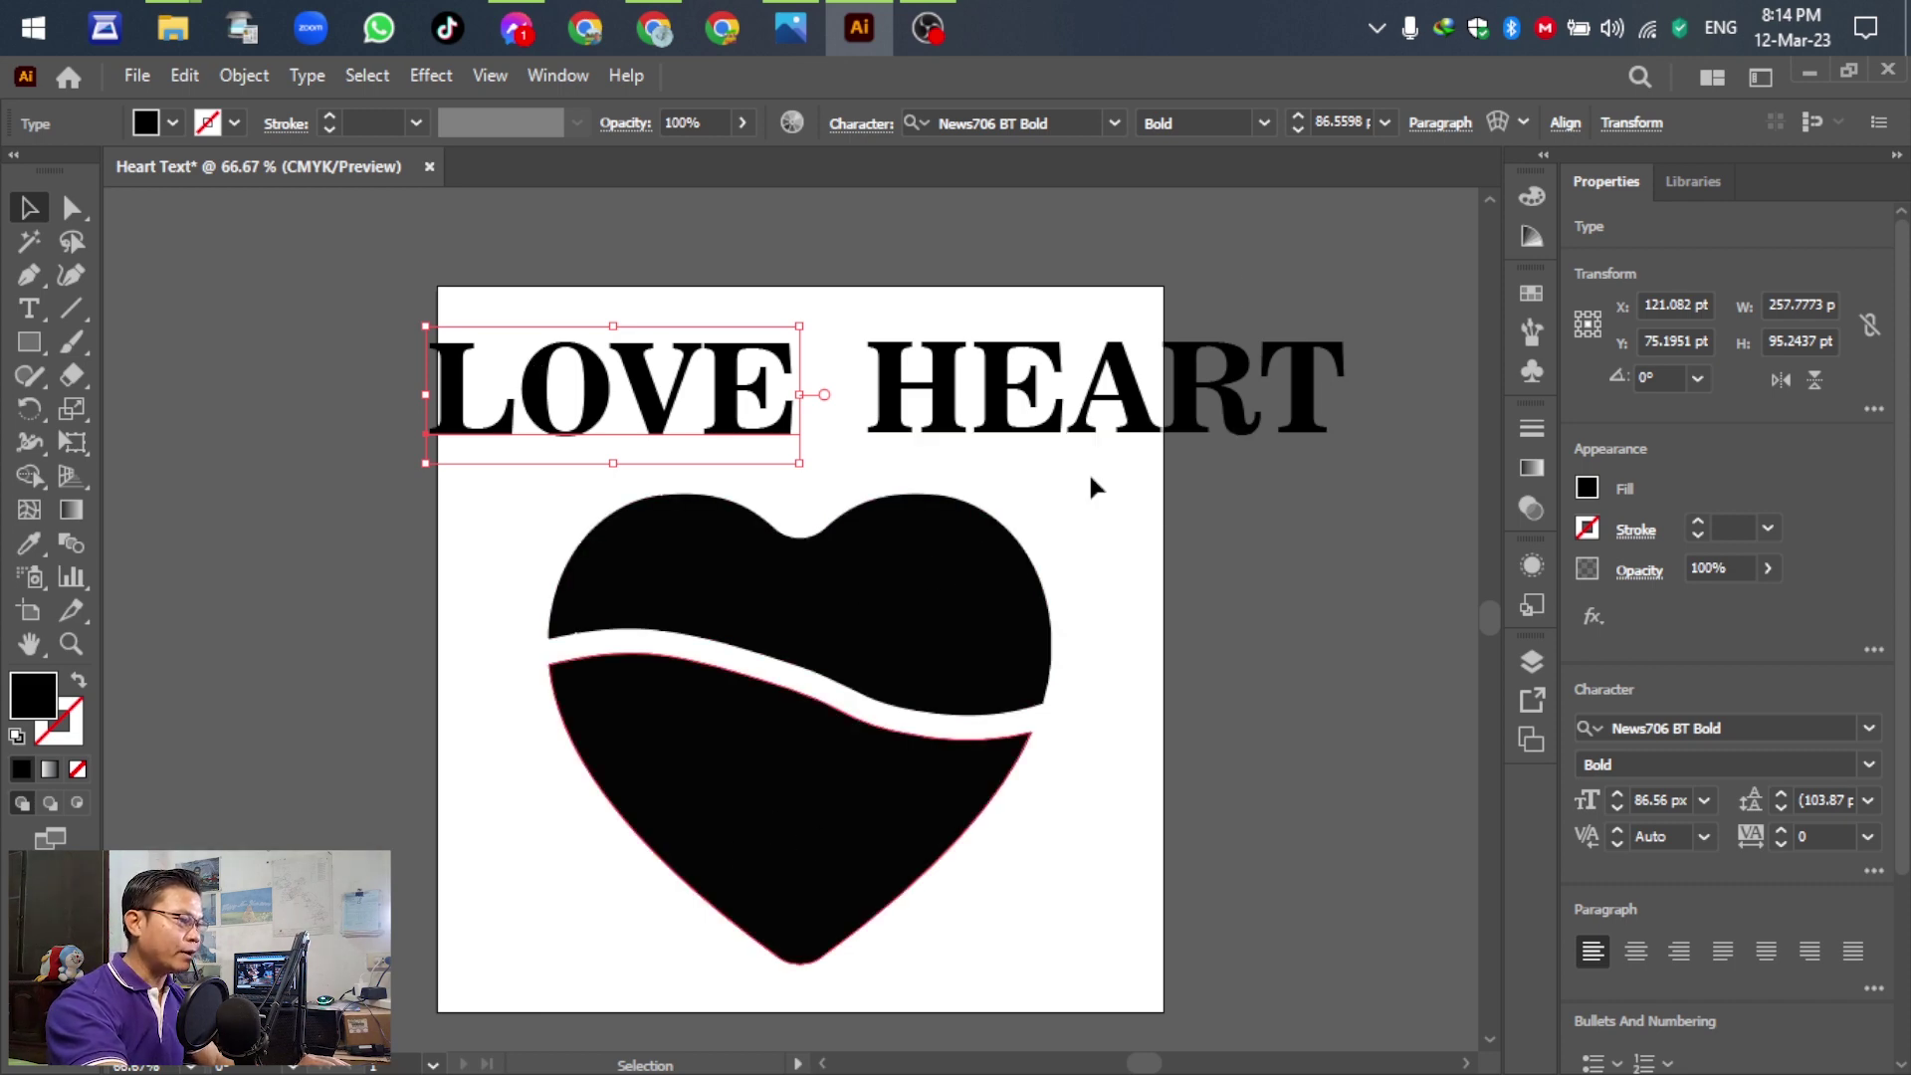
click(822, 28)
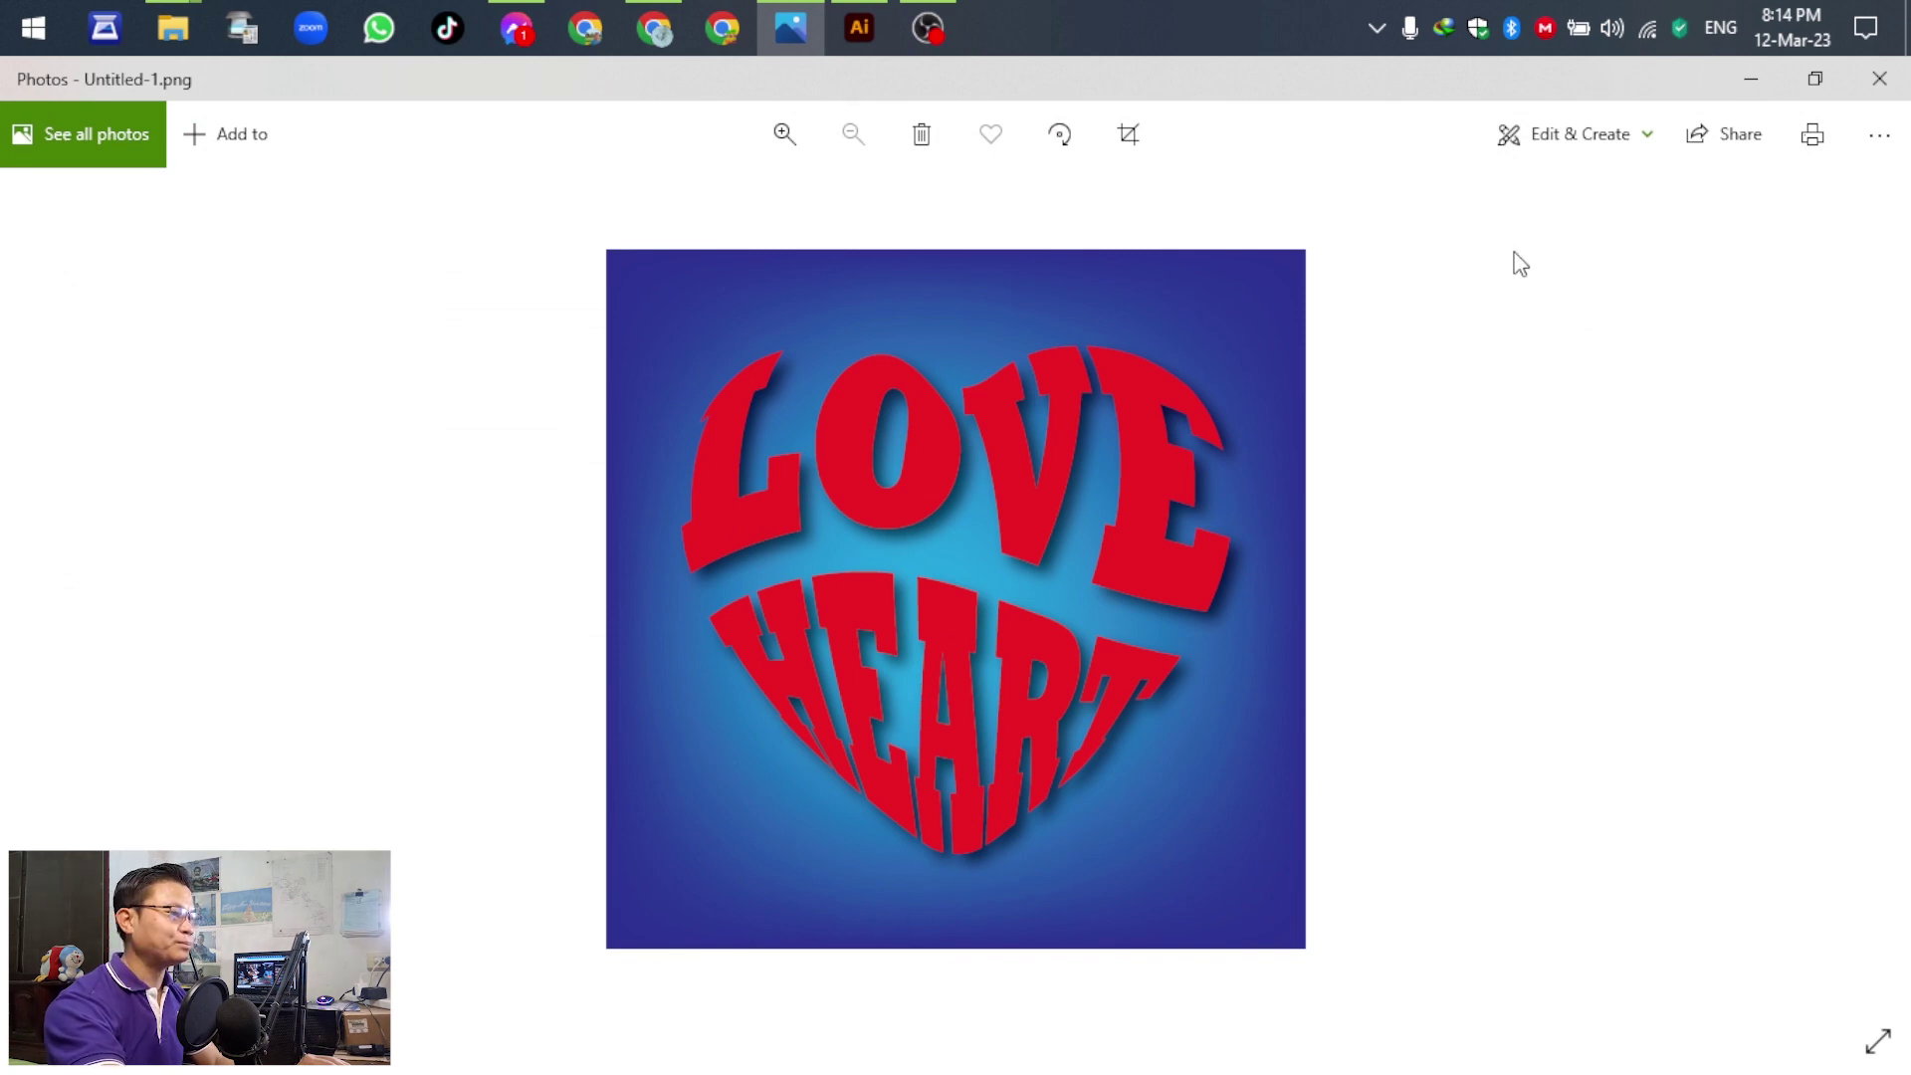
Fill both the LOVE and HEART text with bright red F40606.
click(1751, 79)
click(1335, 428)
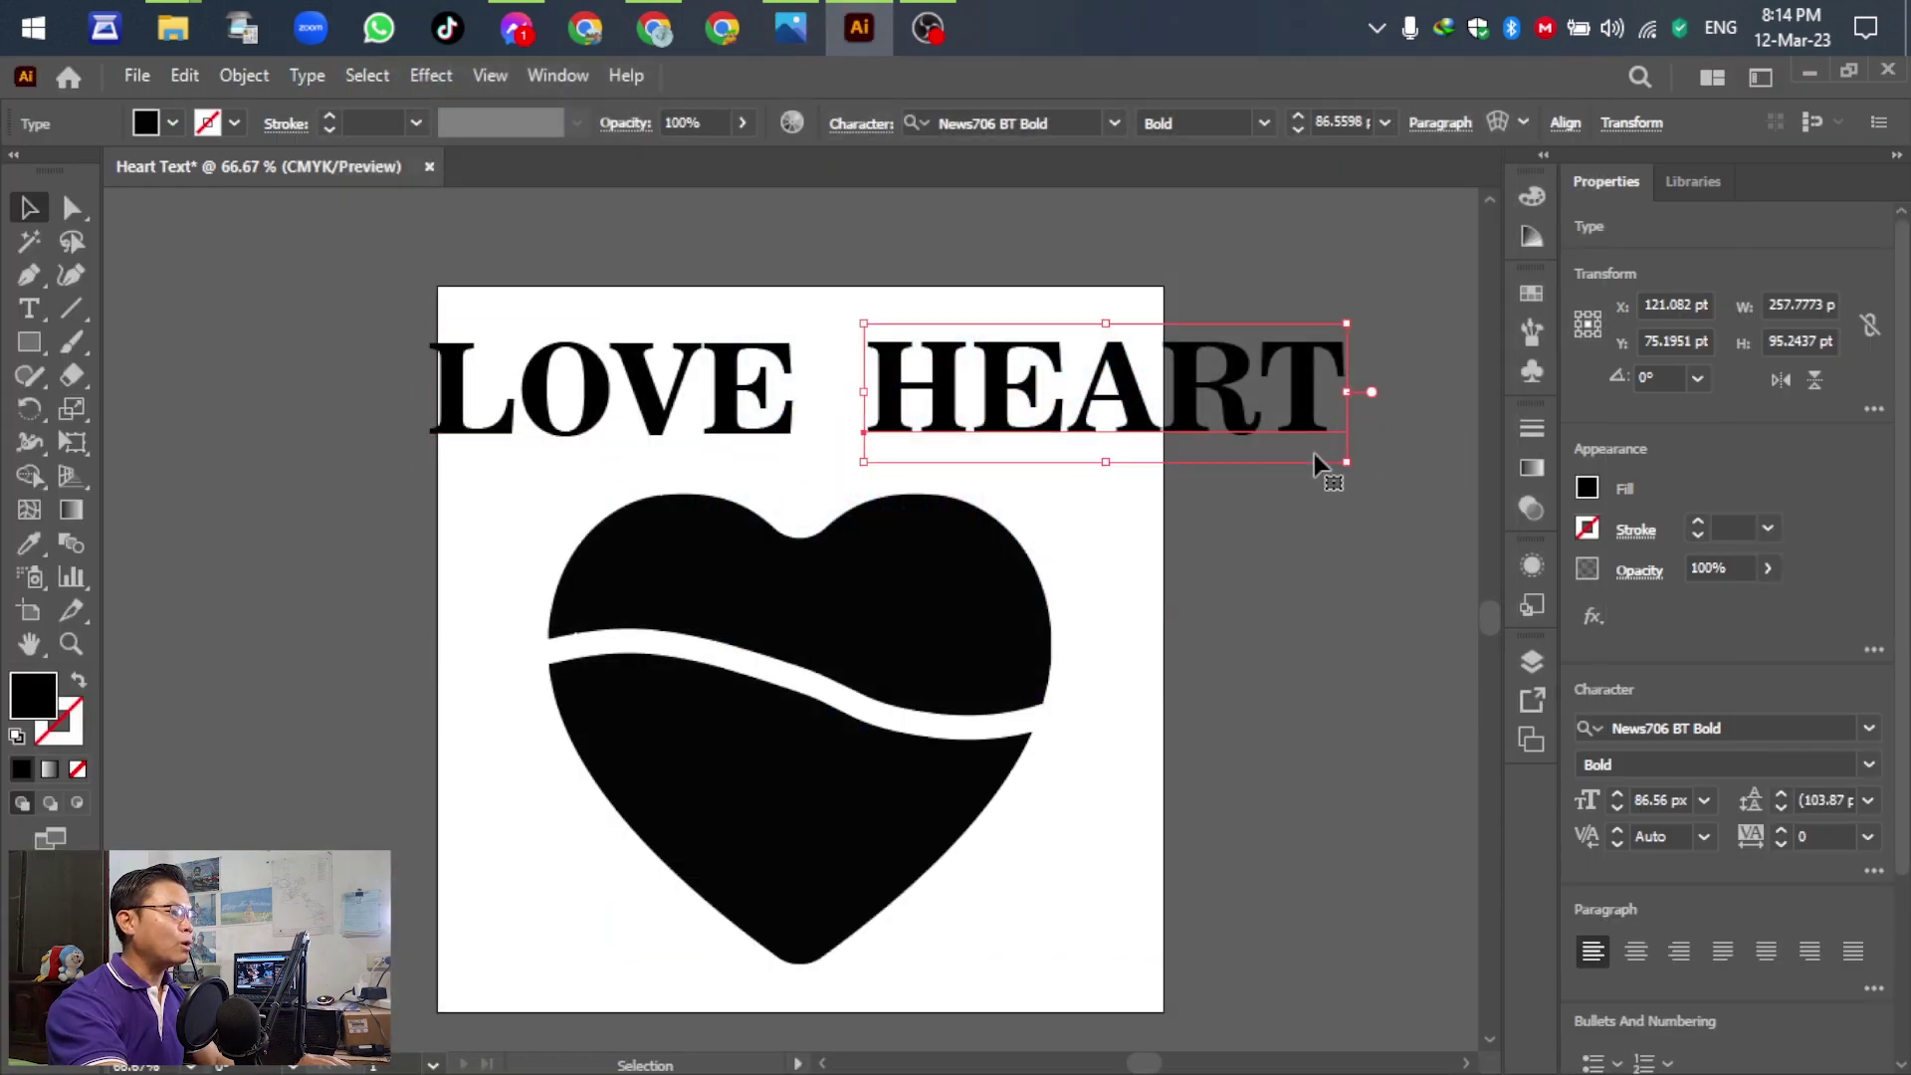
drag(315, 269, 1450, 476)
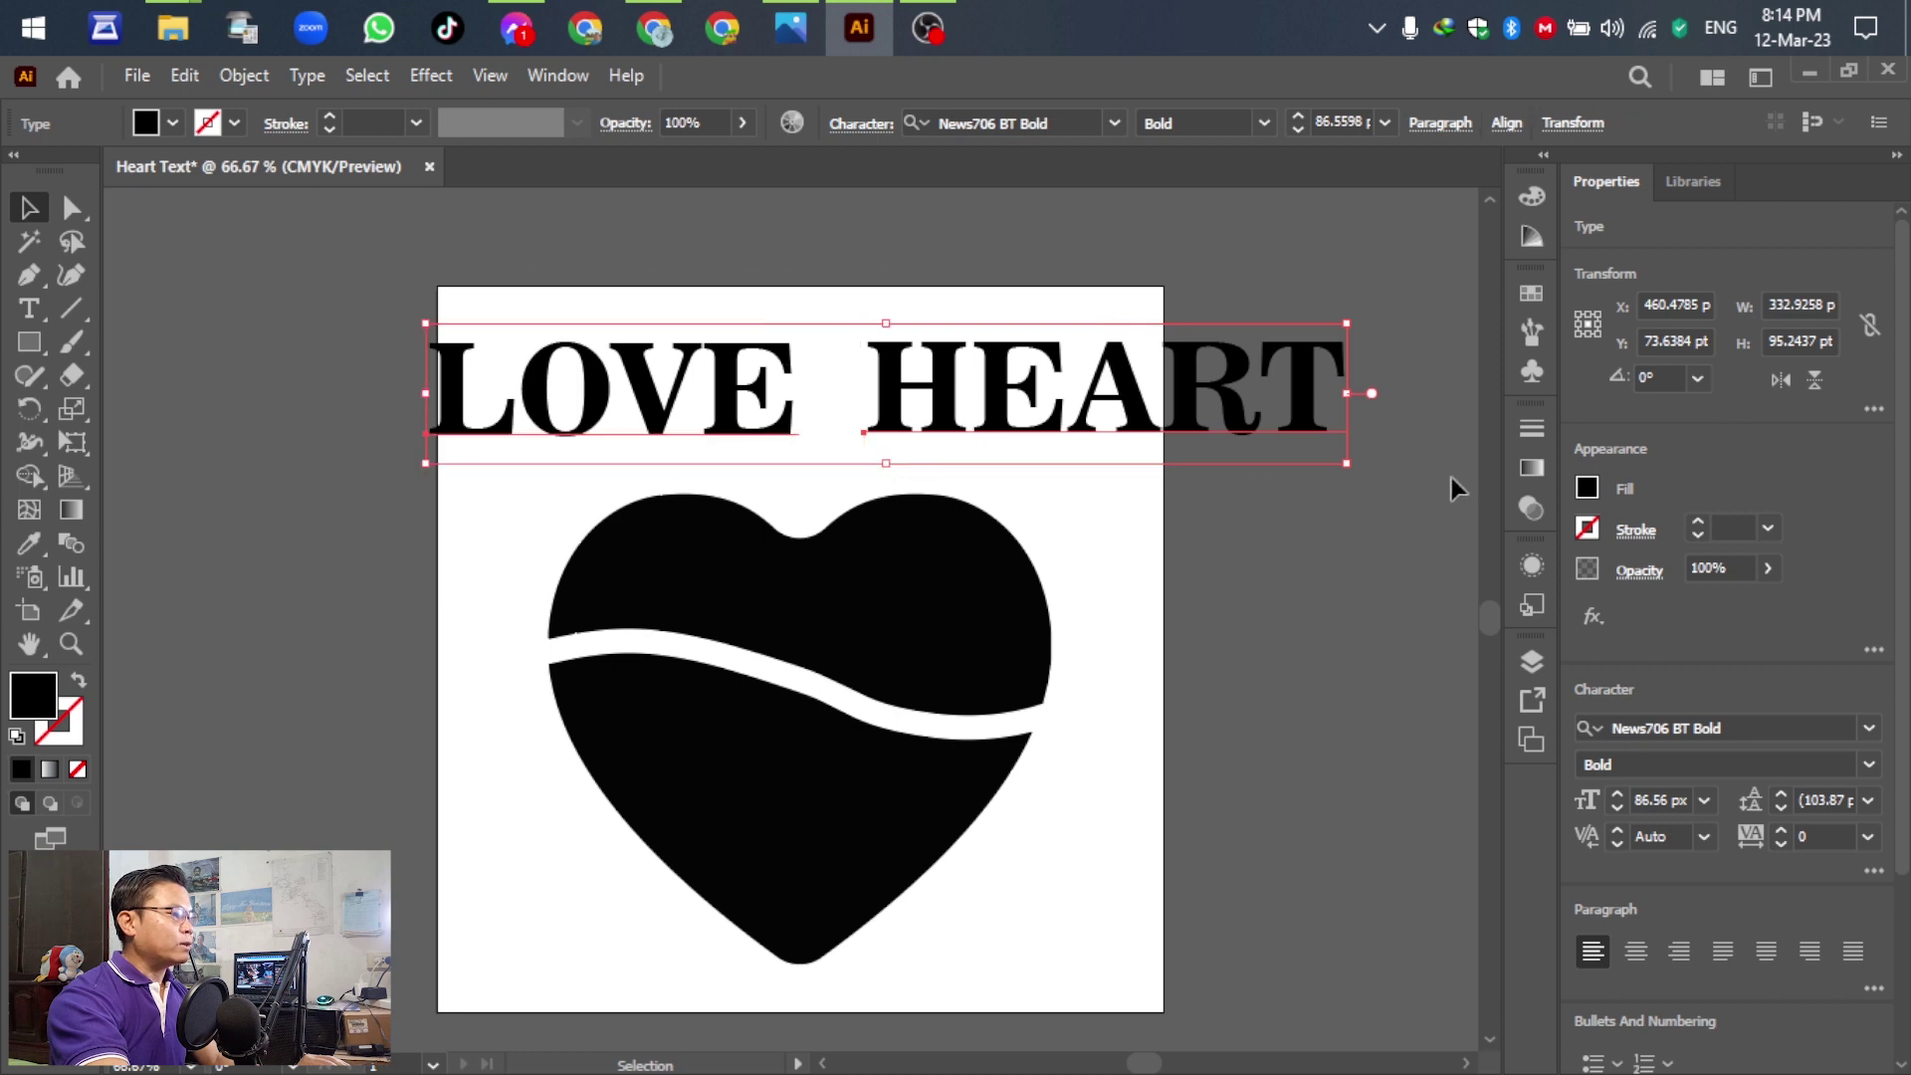
double_click(36, 696)
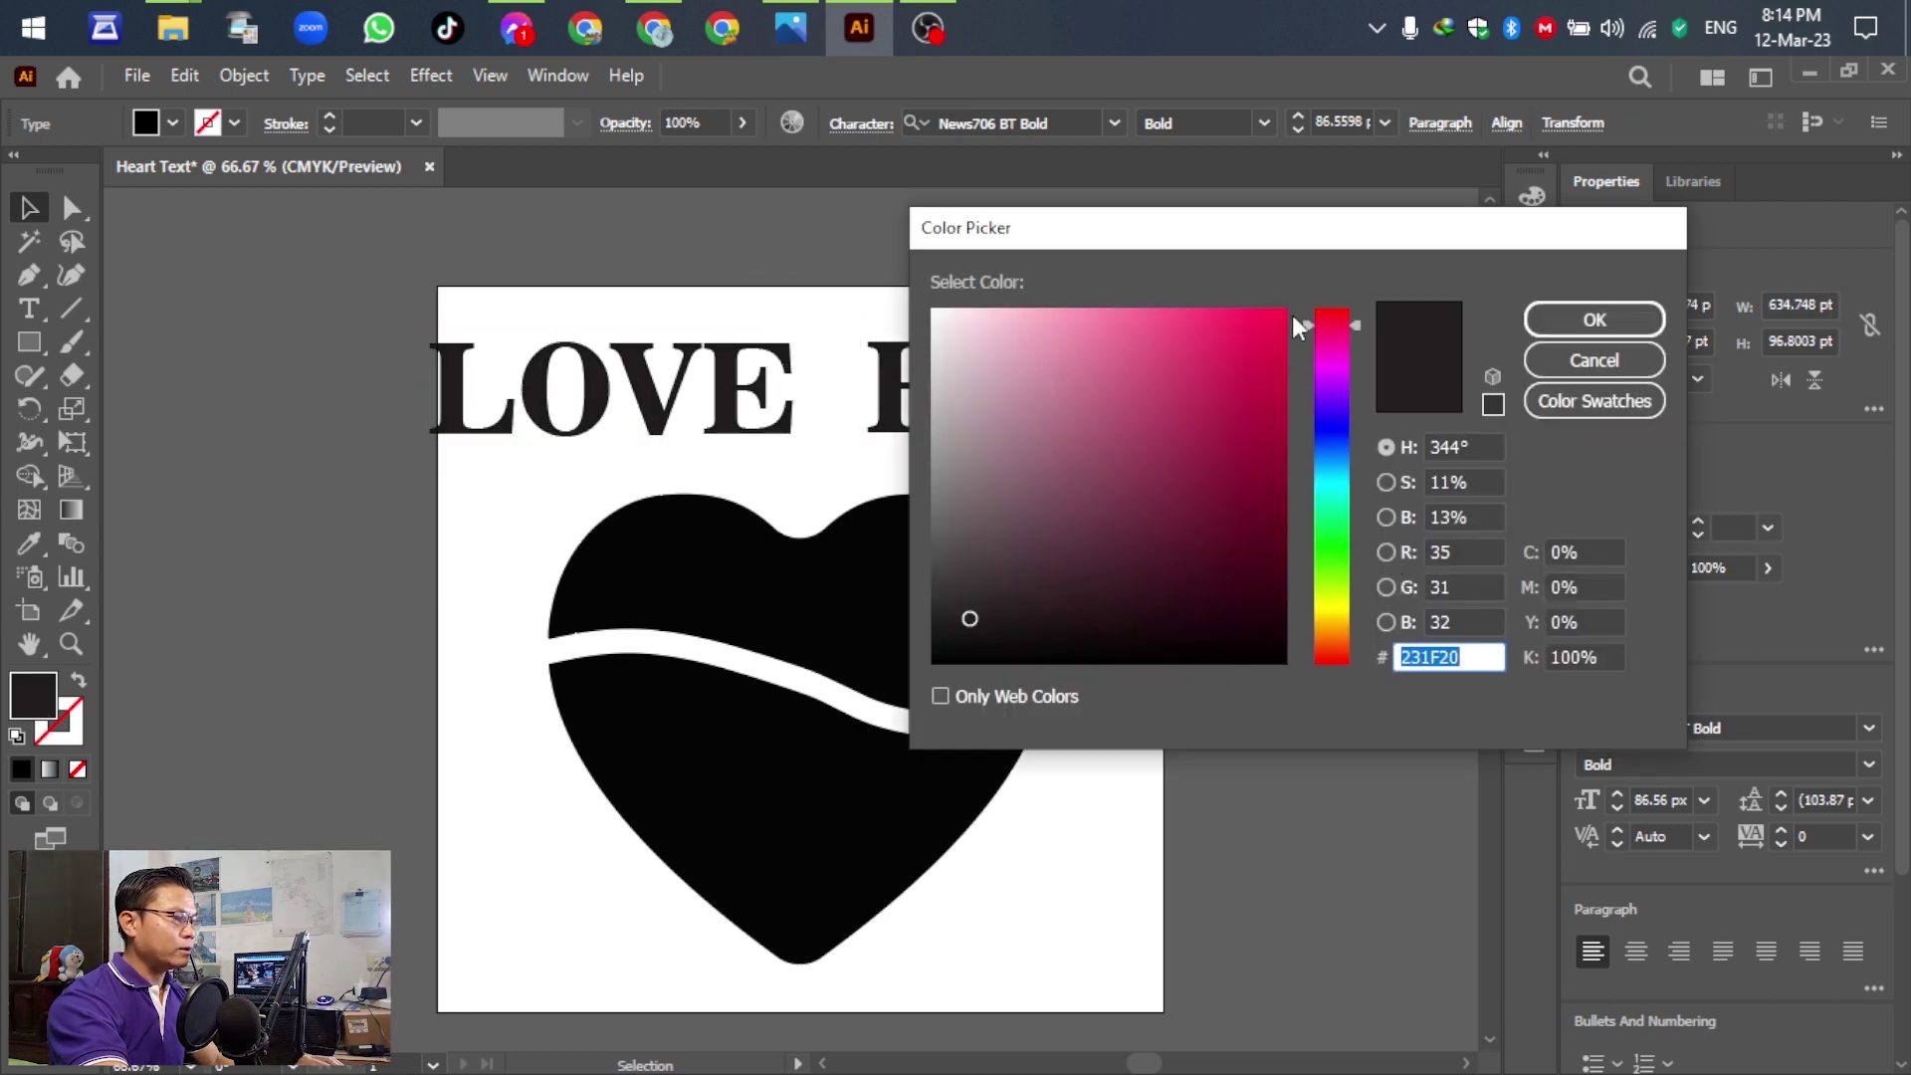
drag(1334, 325, 1362, 744)
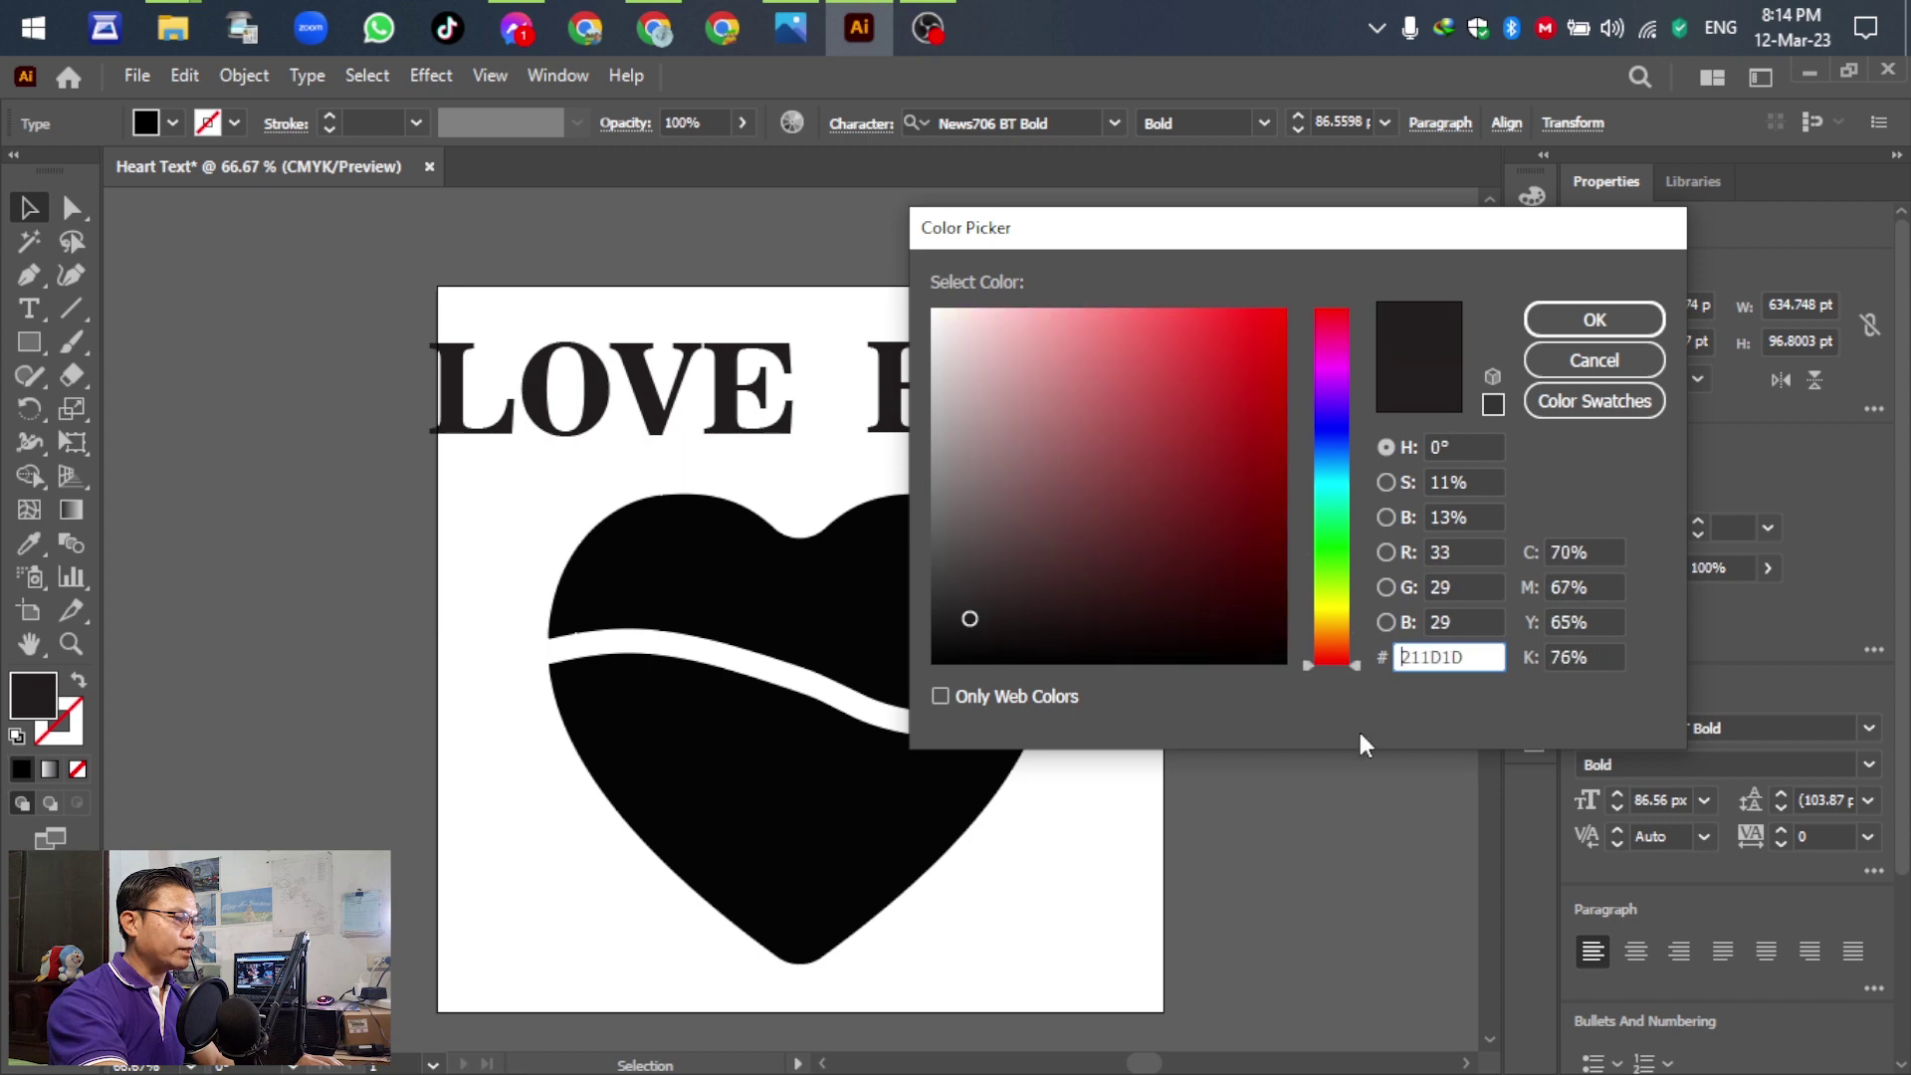
click(1280, 320)
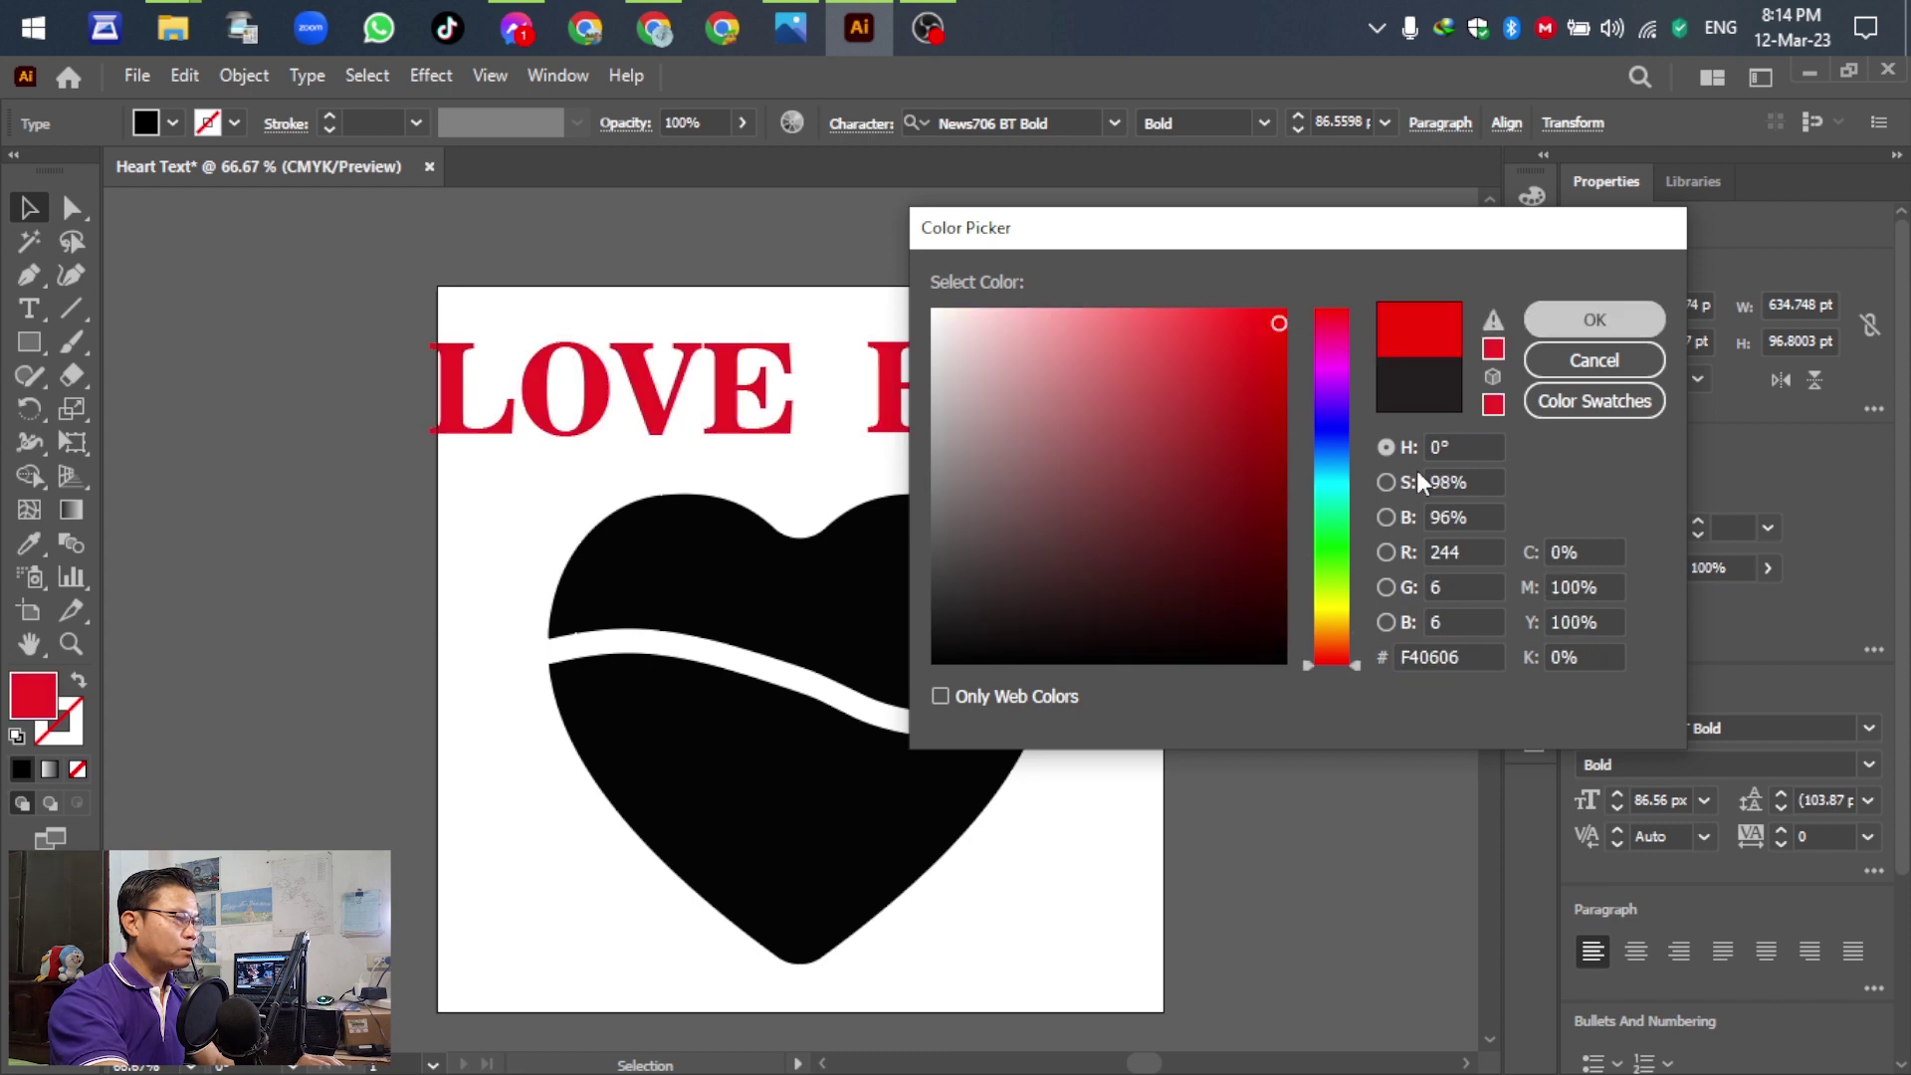
key(Return)
click(1335, 762)
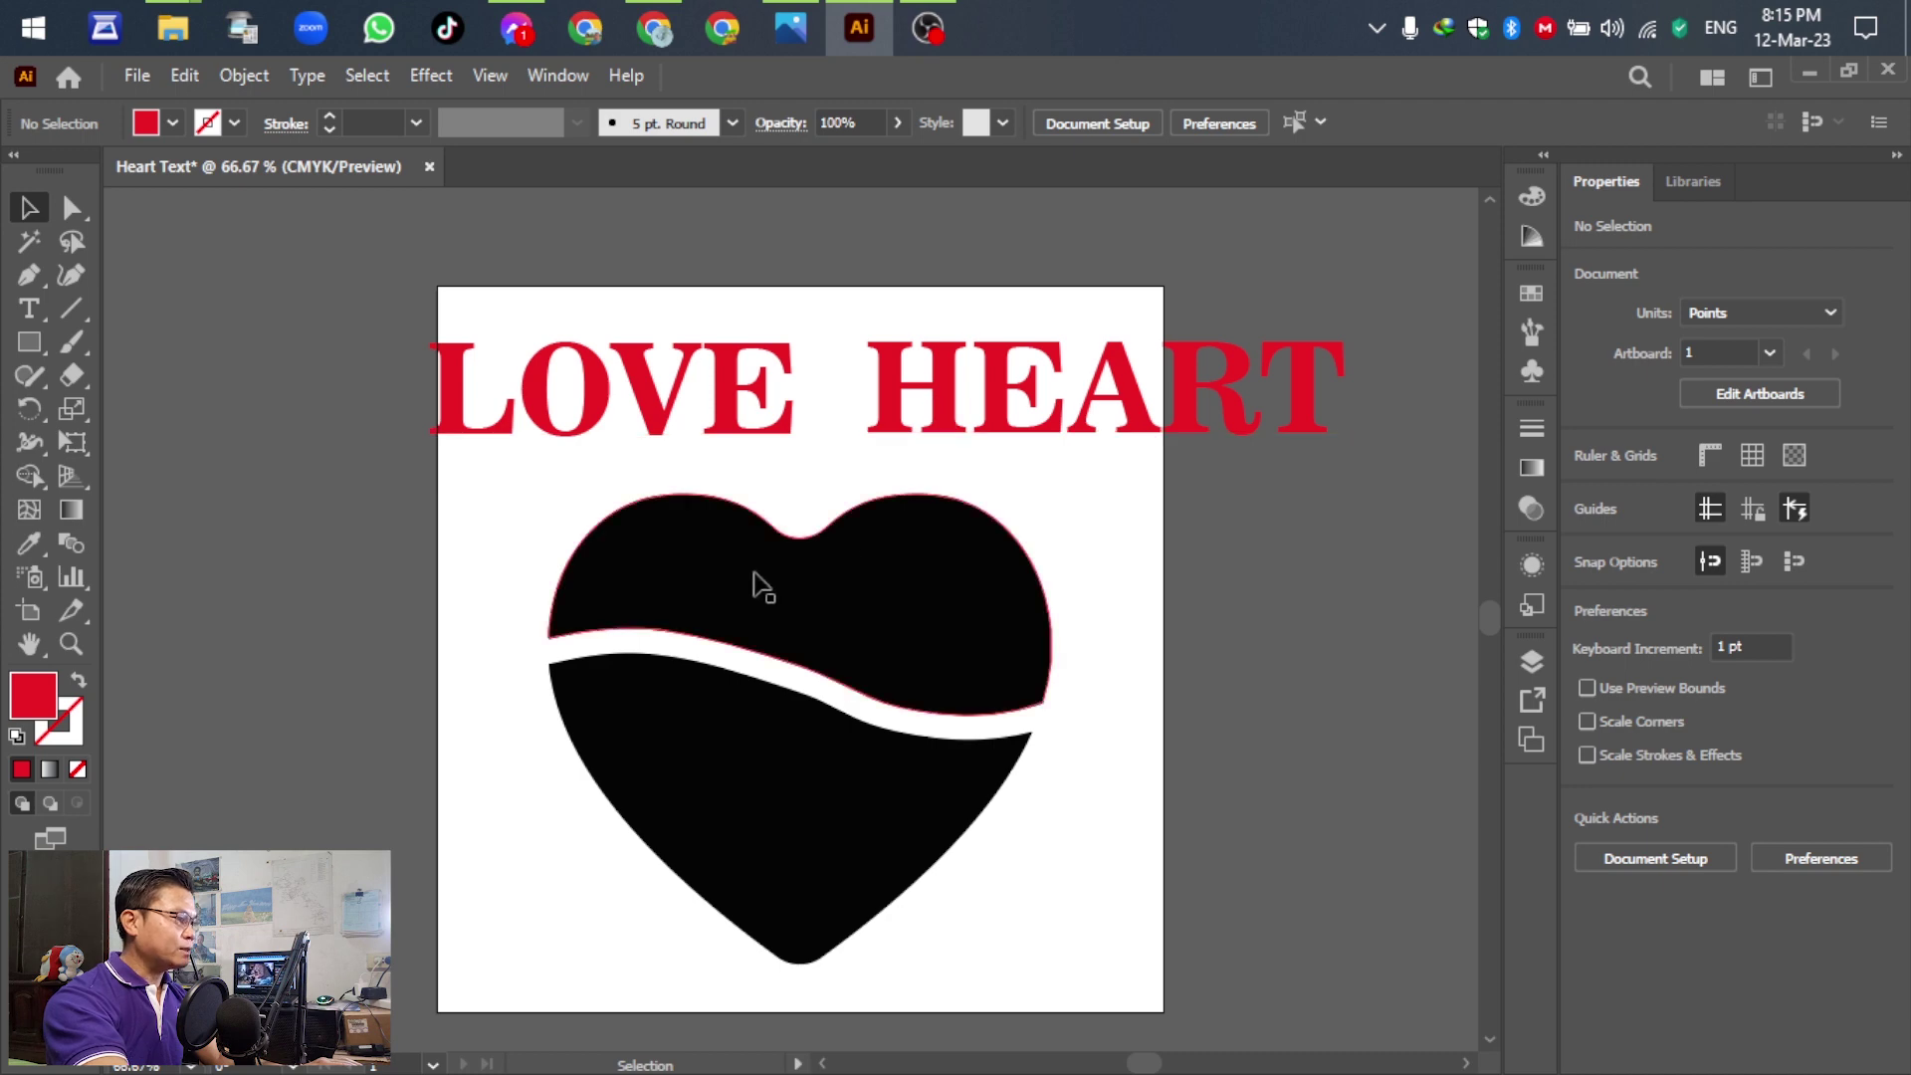
Try LOVE over the heart, then return it to the artboard's top-left.
drag(734, 410, 729, 598)
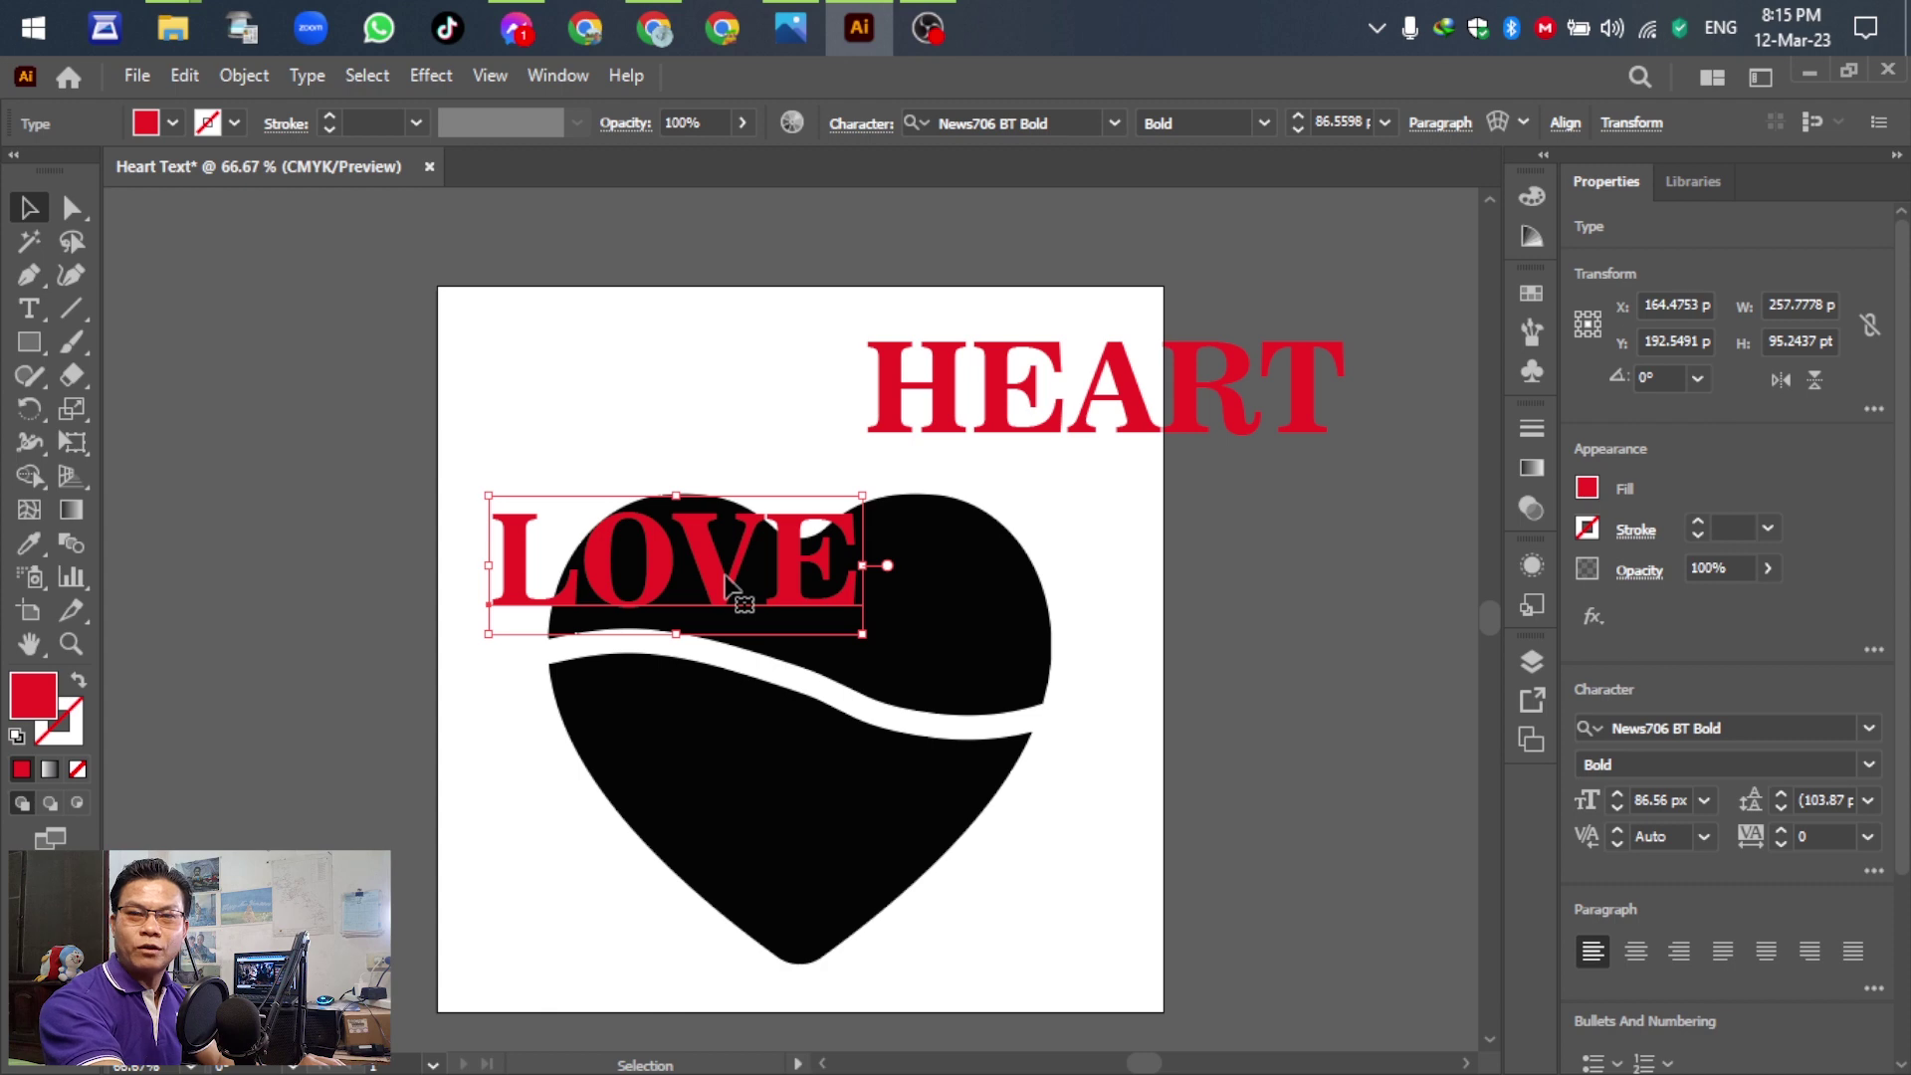
drag(730, 587, 679, 398)
drag(904, 645, 938, 647)
Bring the heart shape in front of the text with Arrange > Bring to Front.
click(845, 789)
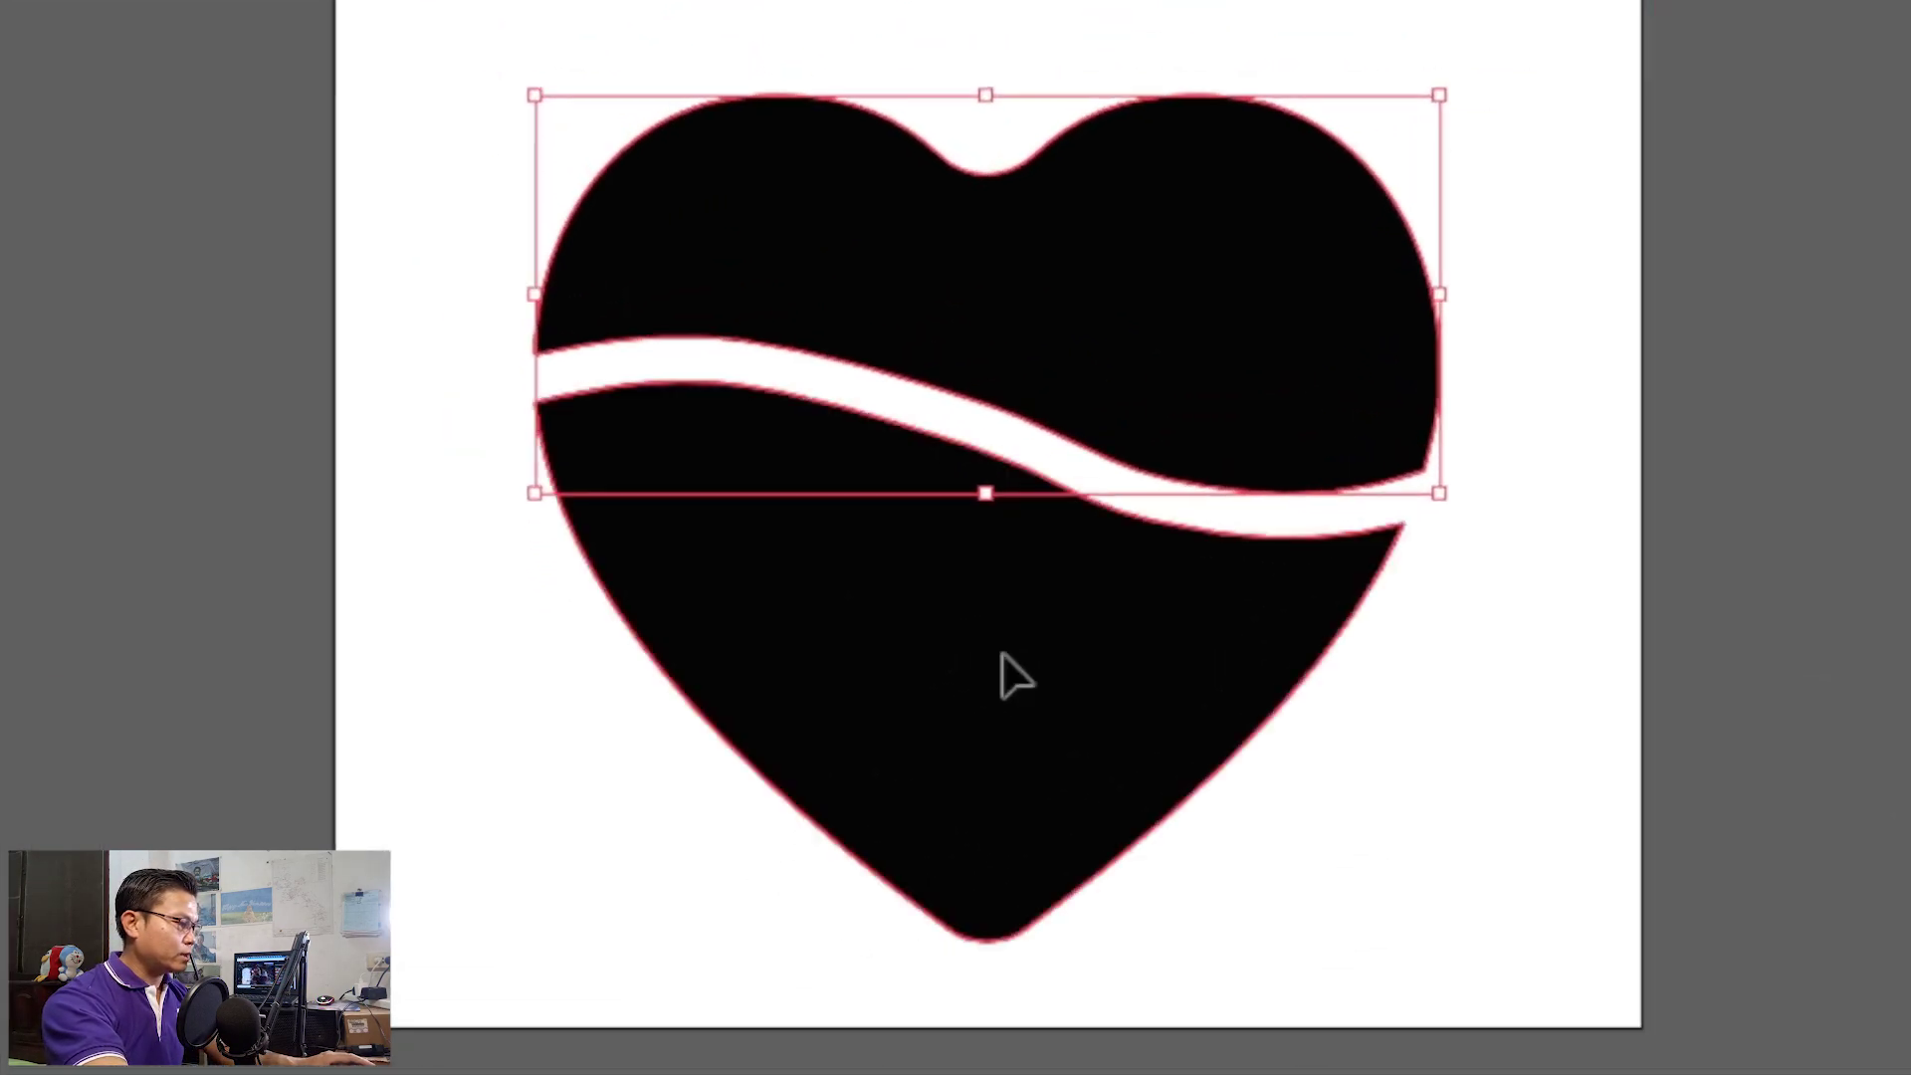
shift+click(1002, 653)
right_click(1003, 653)
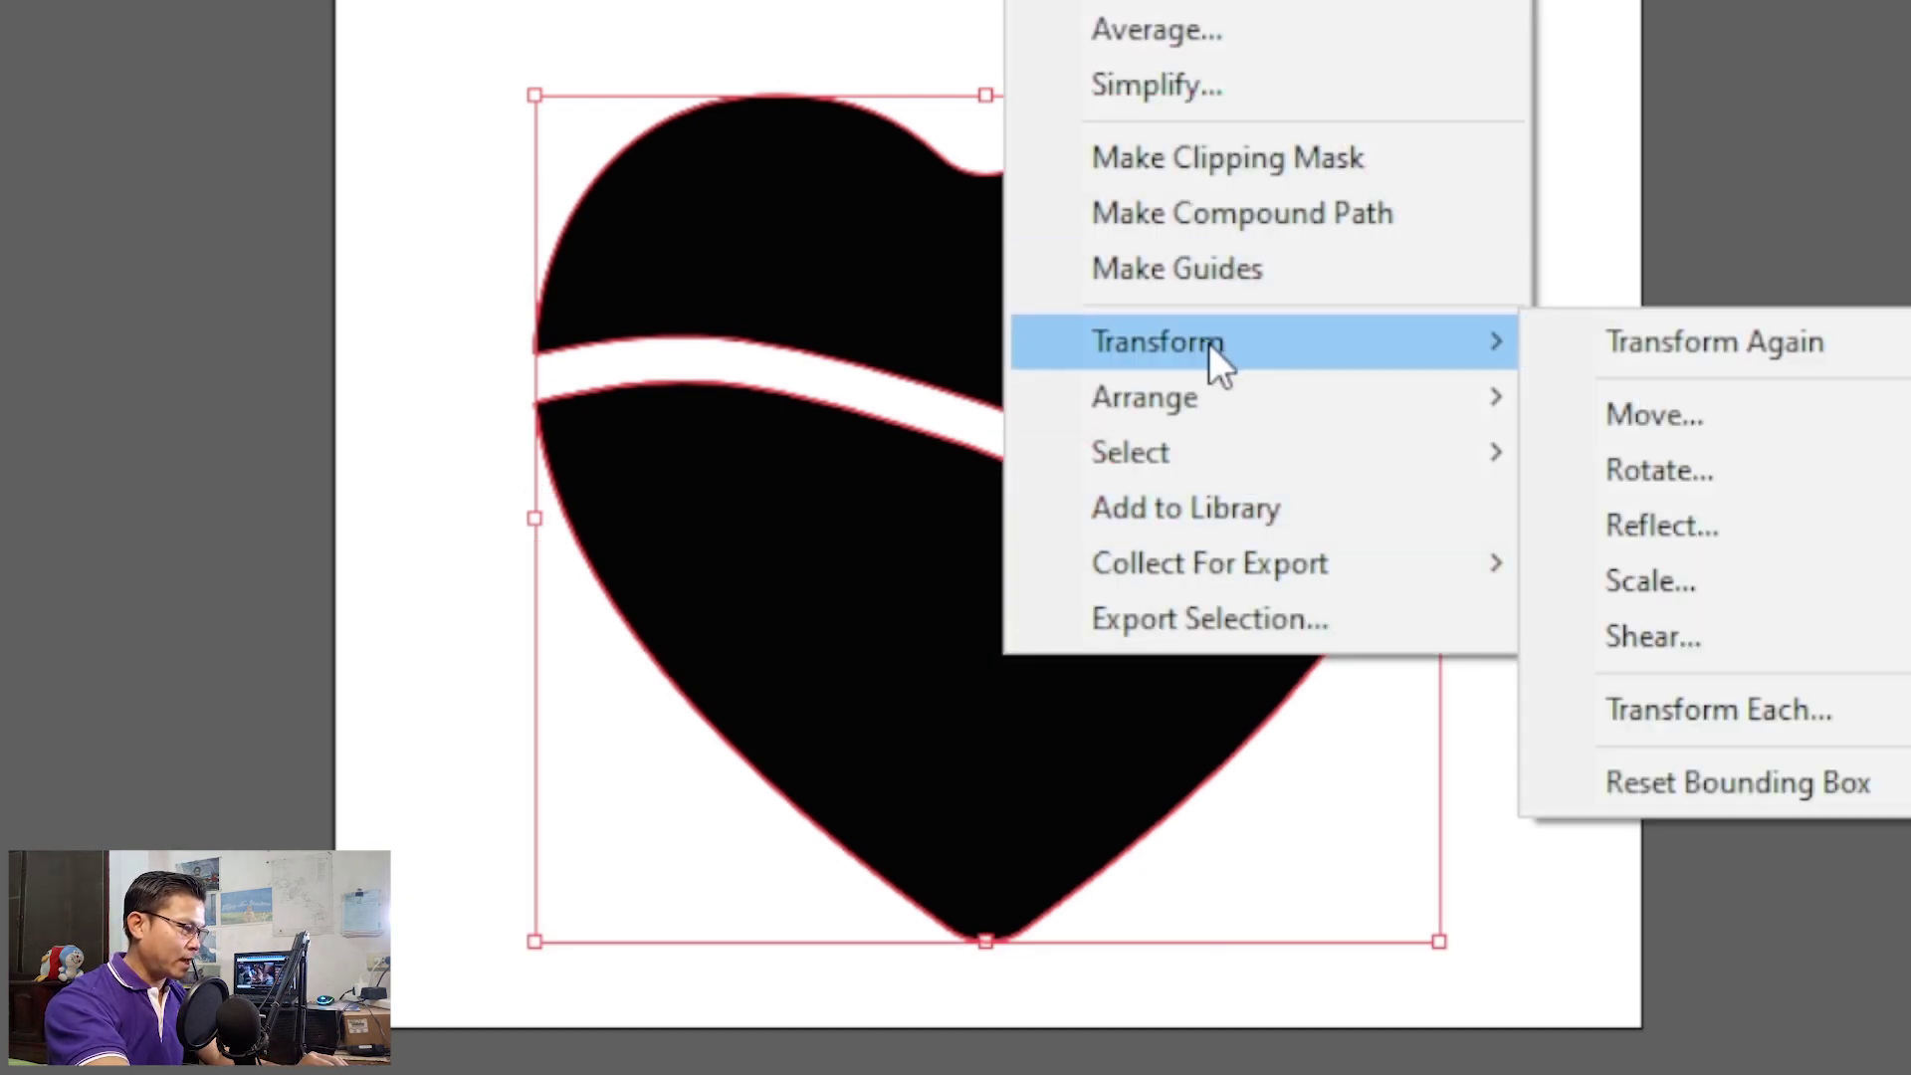
mouse_move(1221, 414)
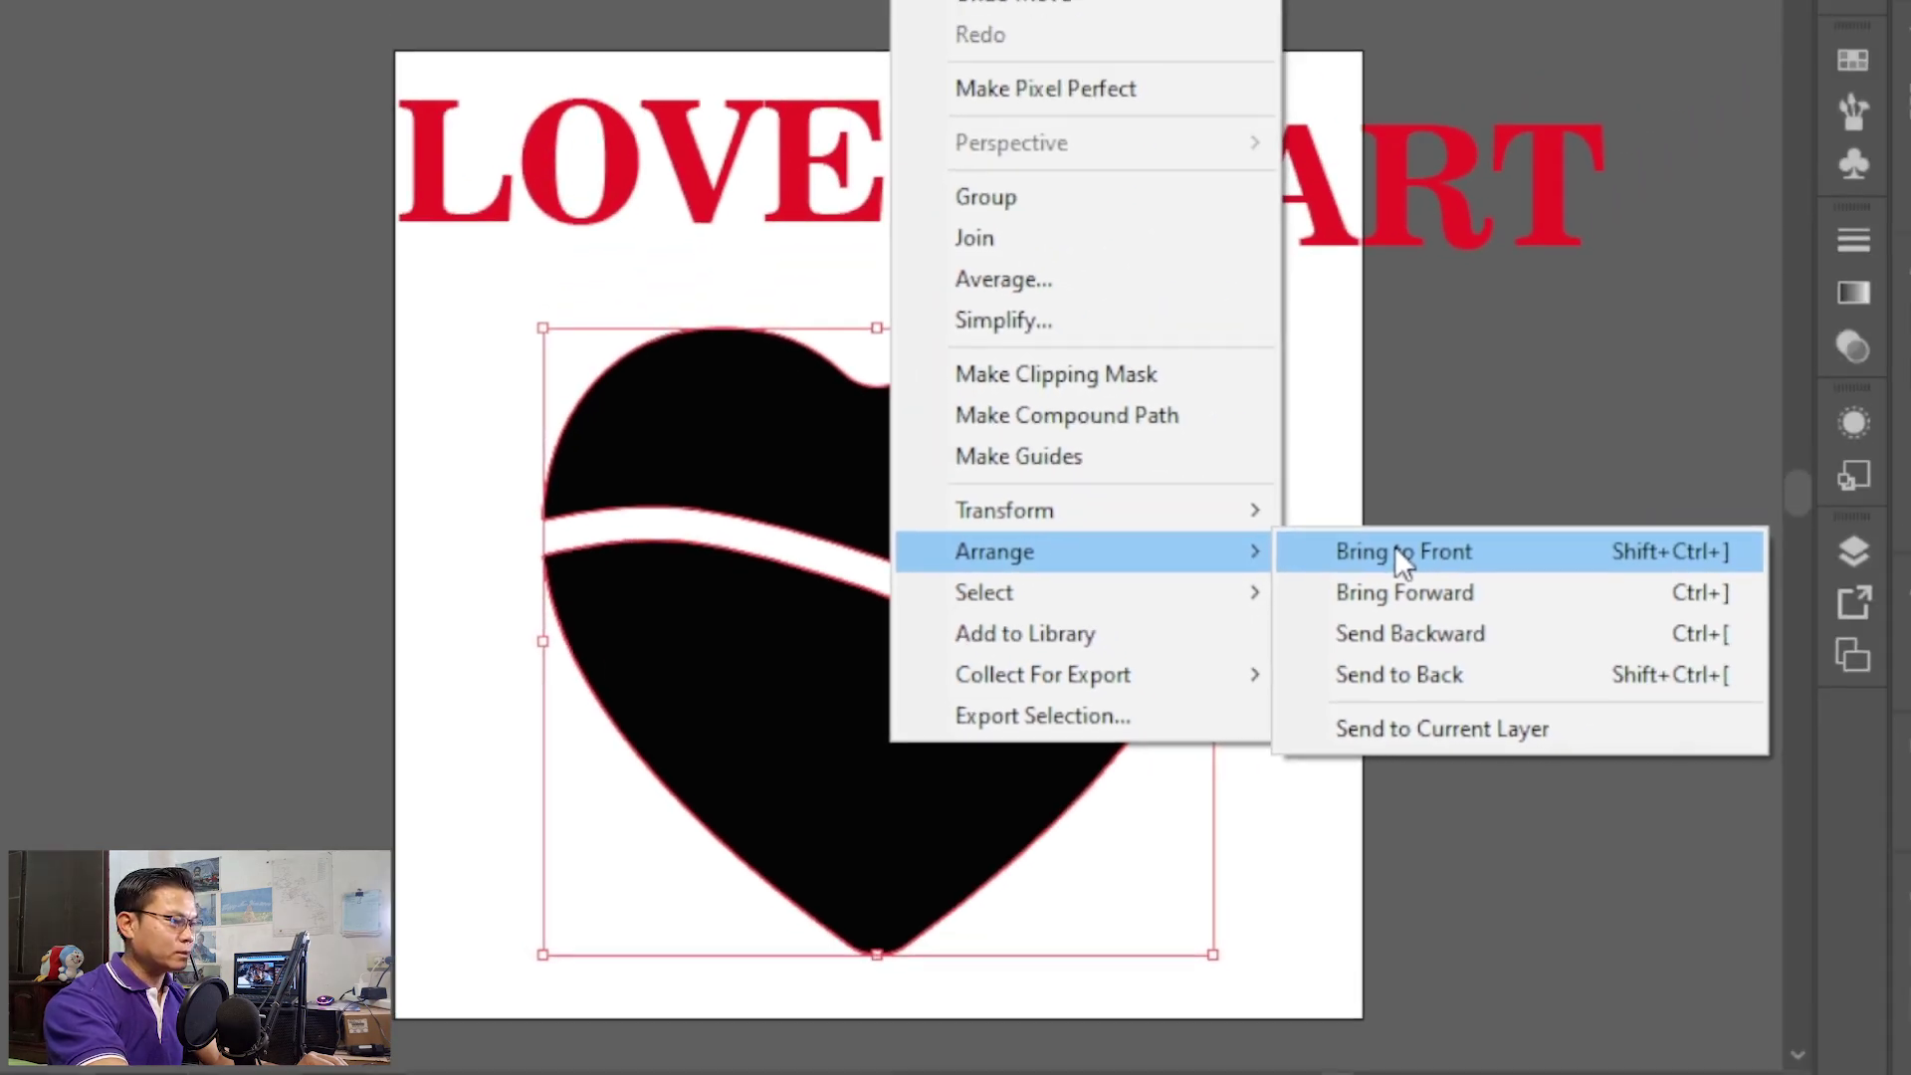
click(1685, 398)
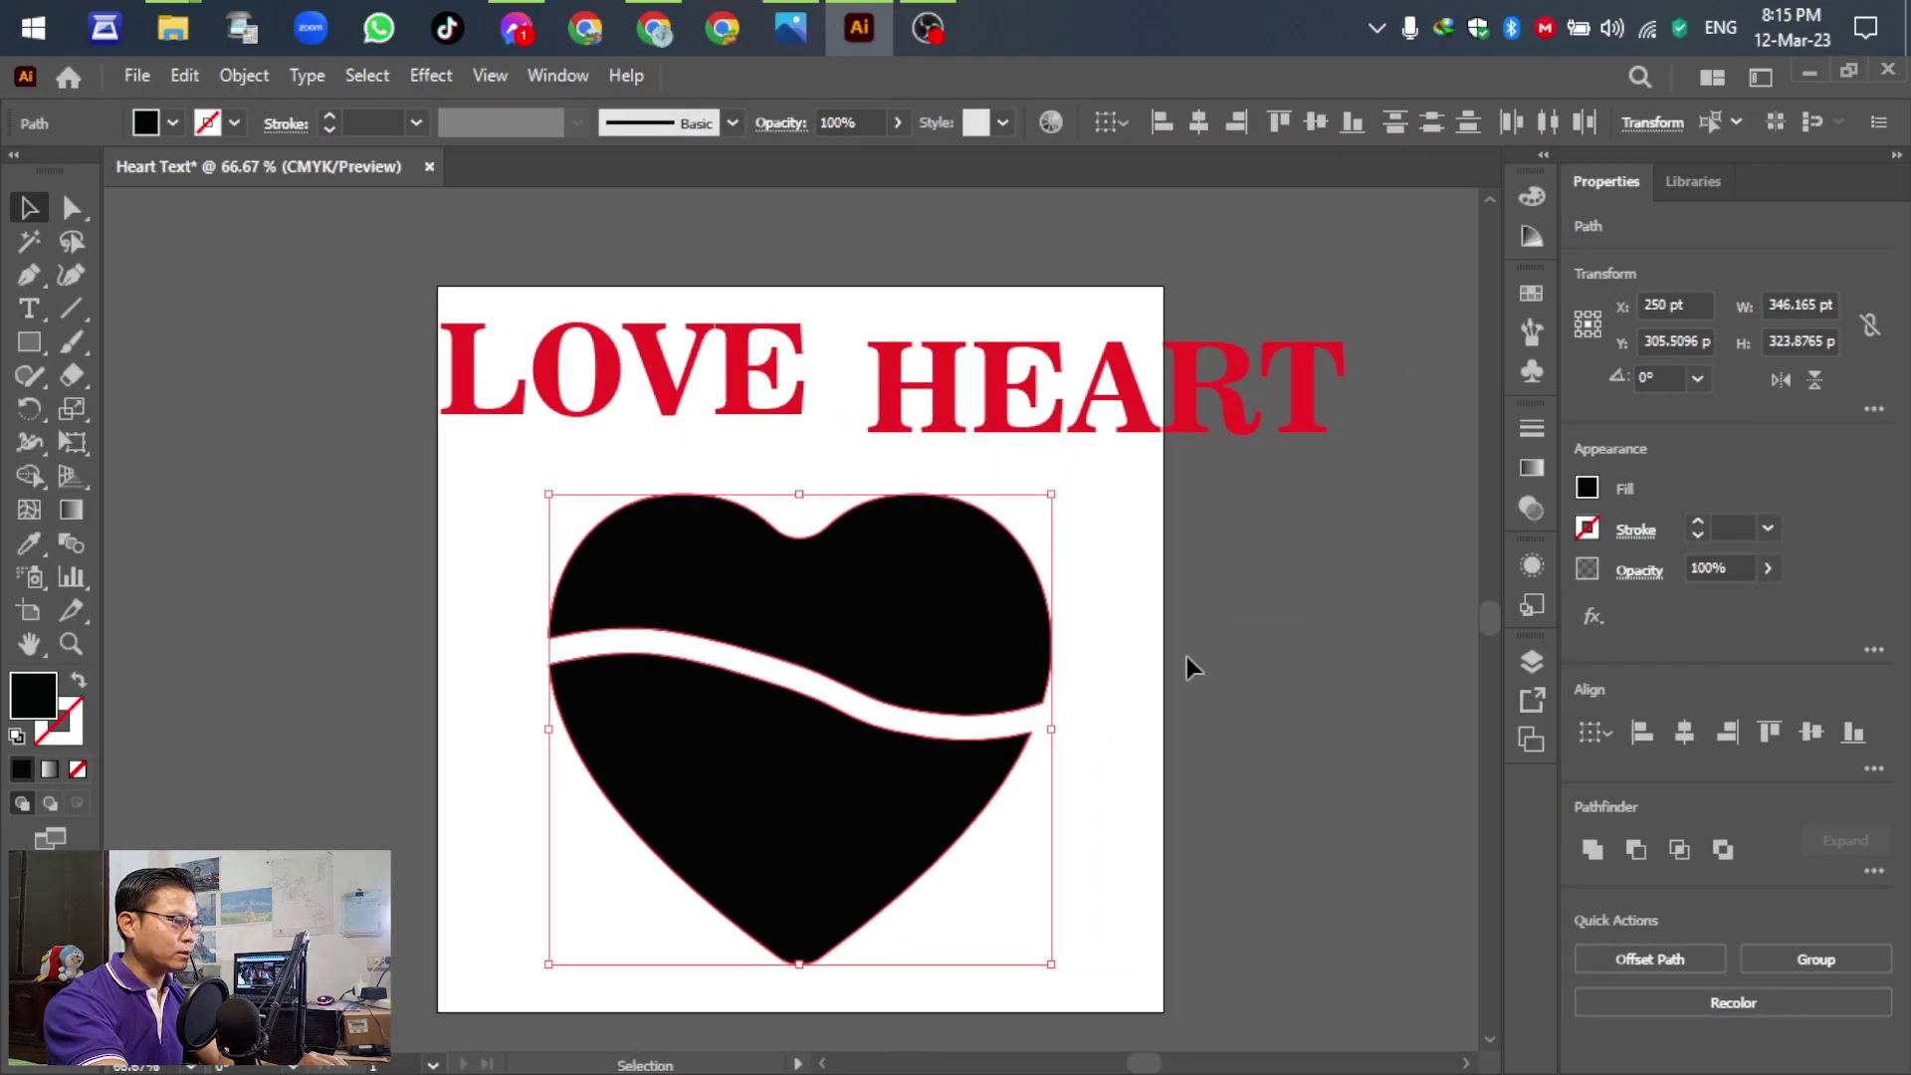
click(1324, 589)
Try LOVE on the heart, then move it back up to the artboard's top.
drag(662, 403, 728, 562)
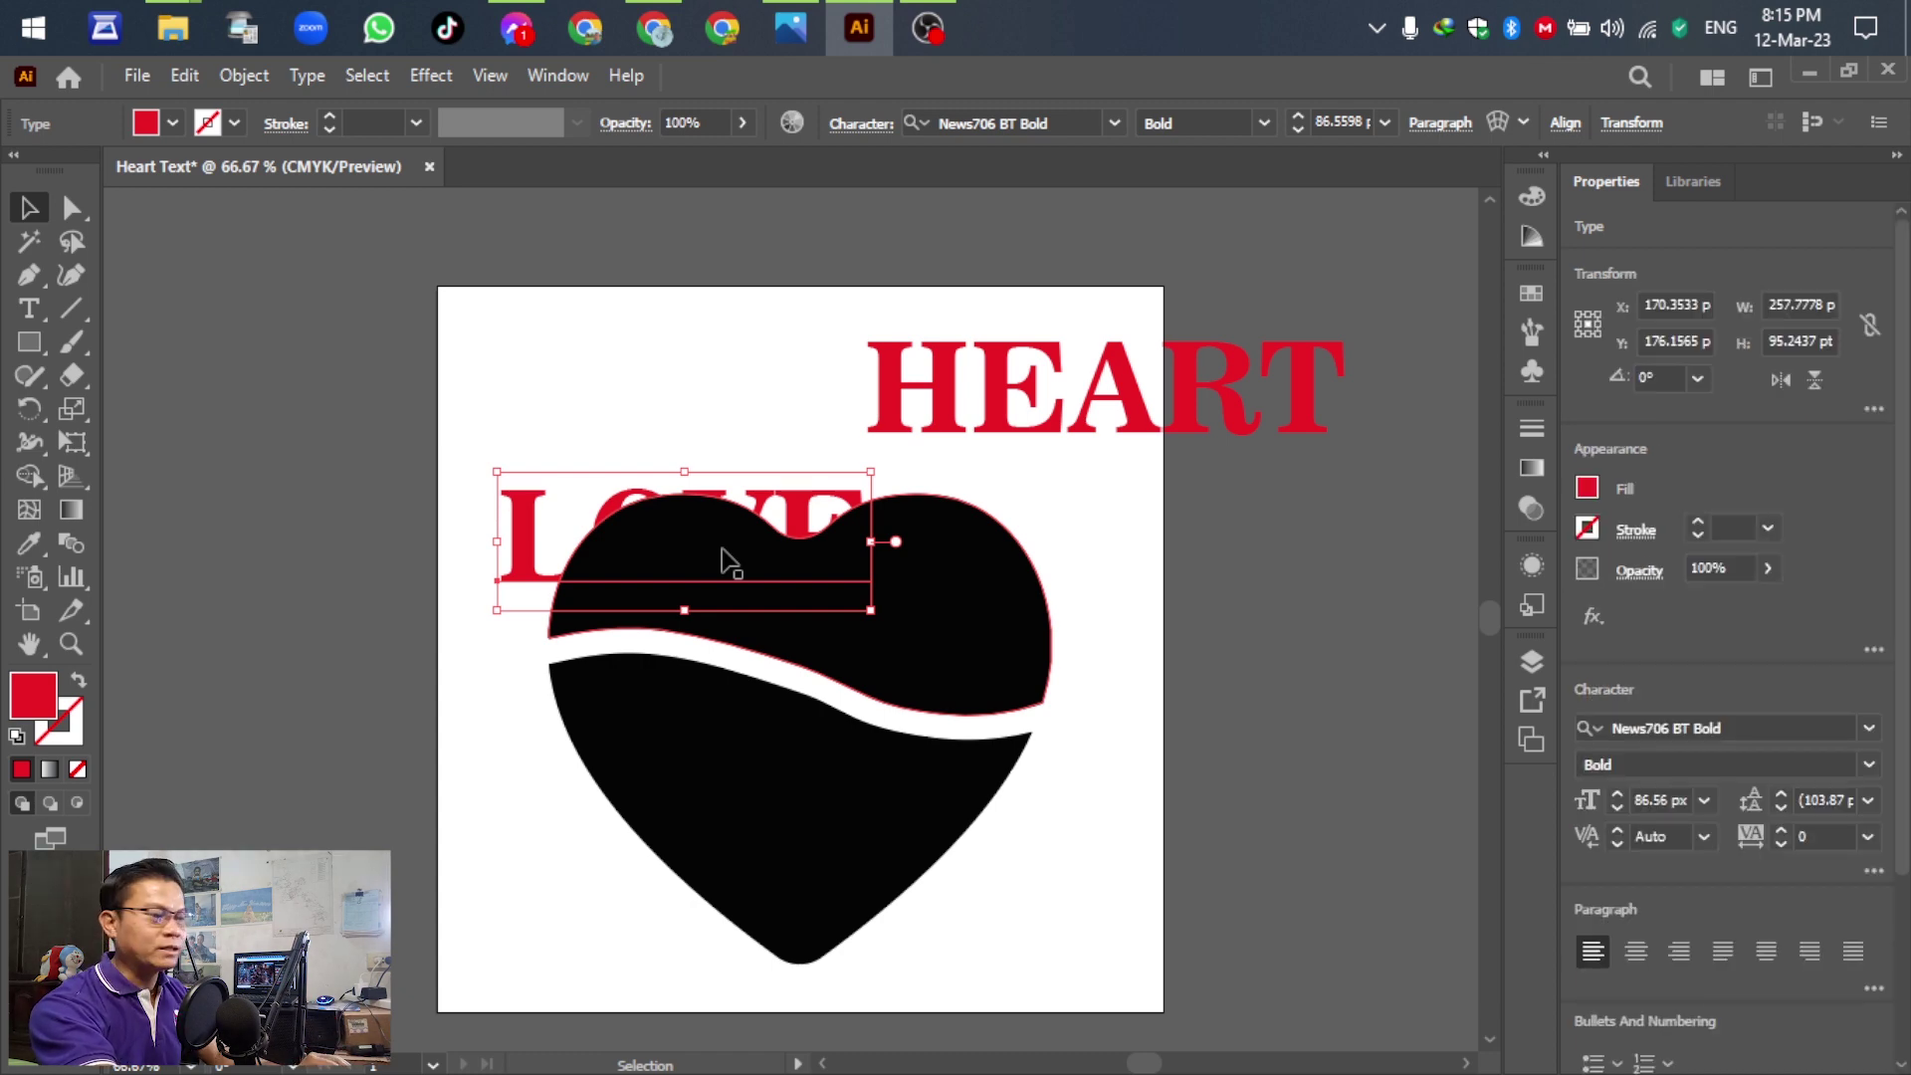
click(1339, 583)
drag(544, 540, 496, 387)
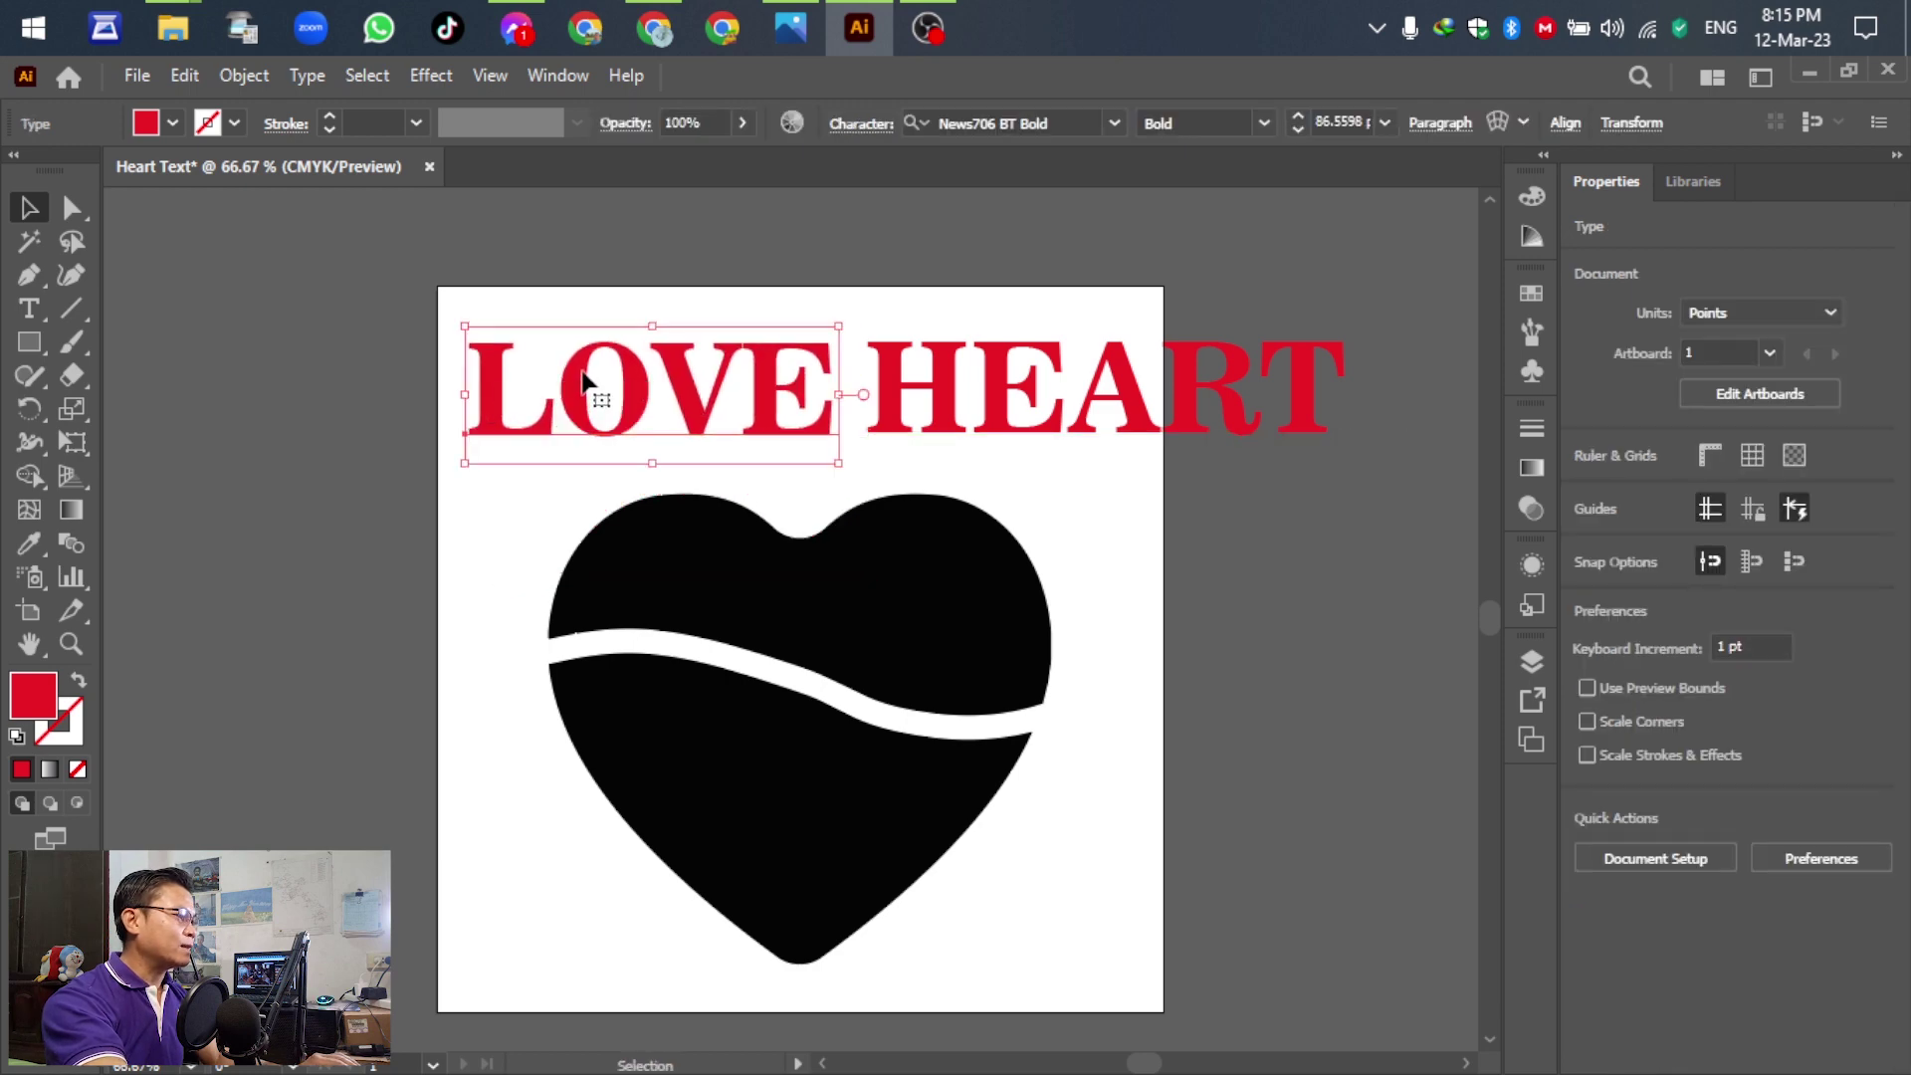
Warp LOVE into the heart's top piece with Envelope Distort > Make with Top Object.
shift+click(771, 625)
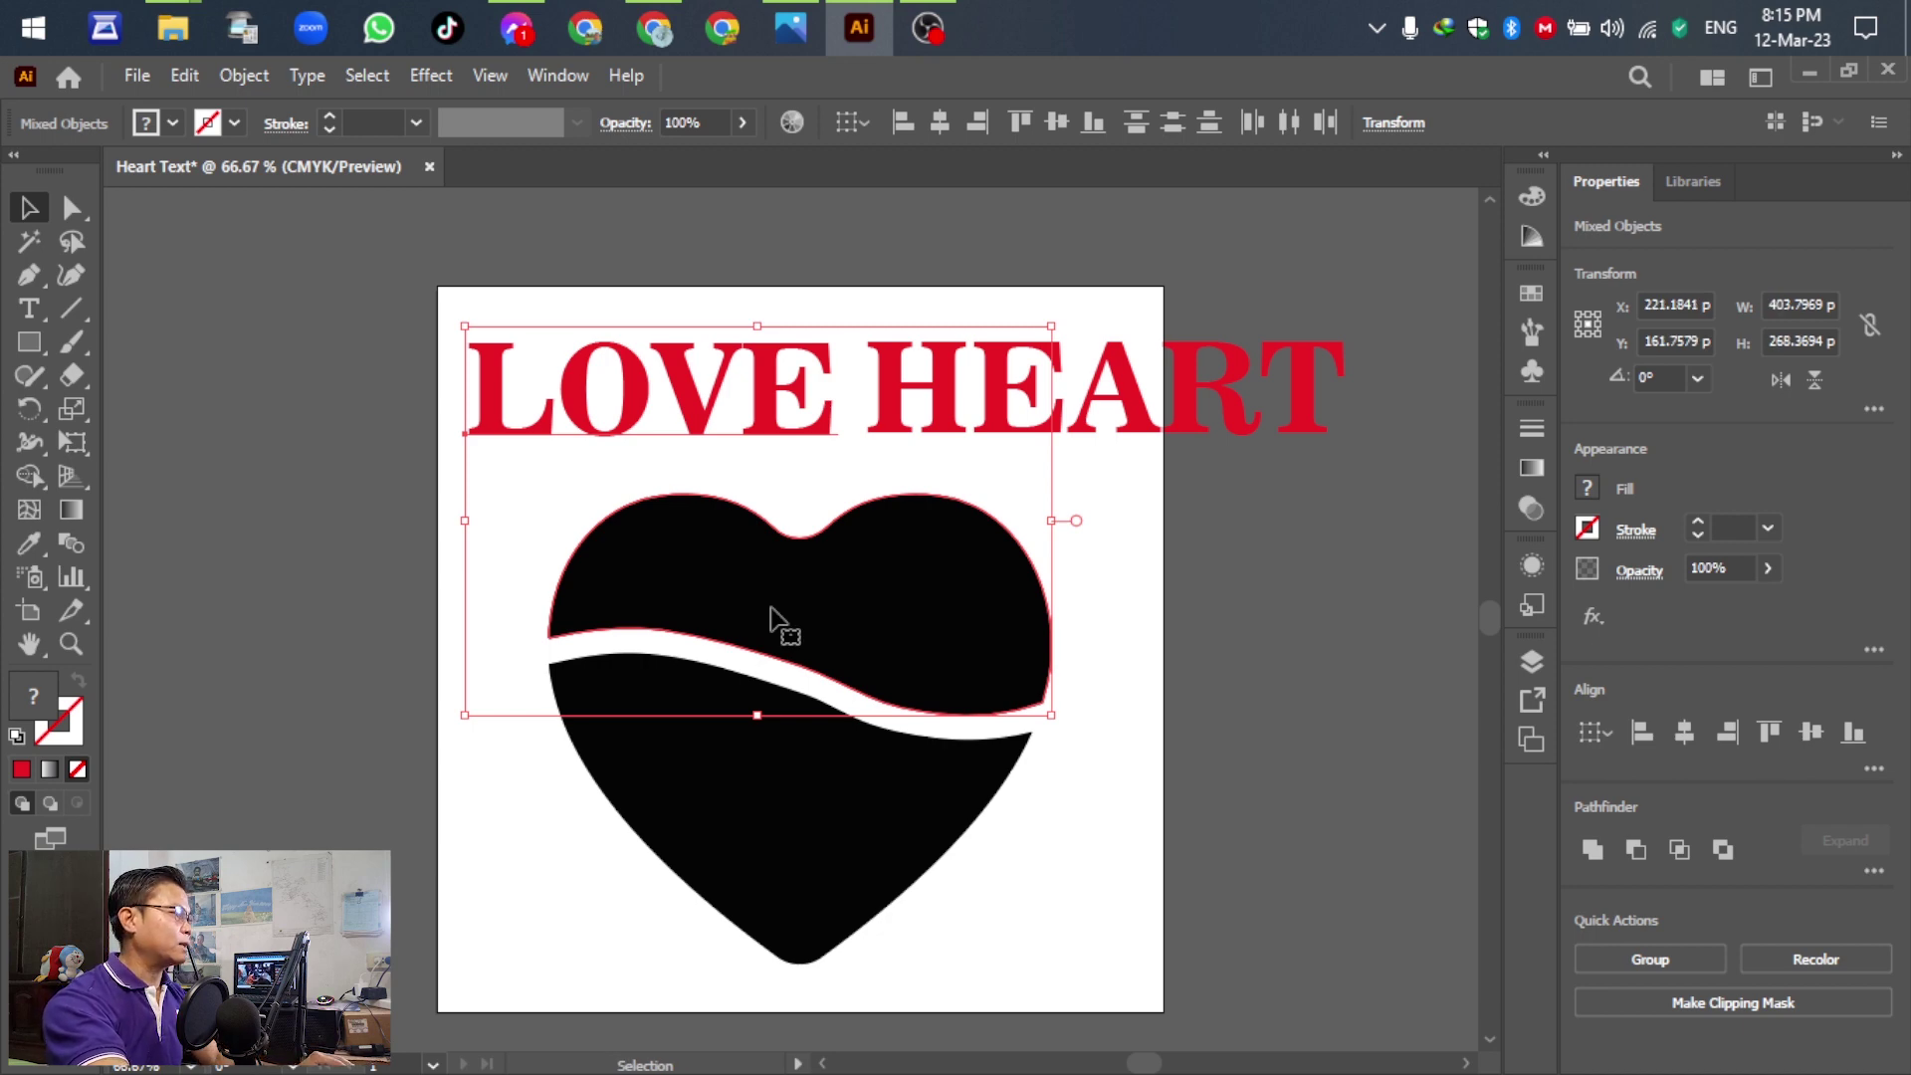
click(242, 75)
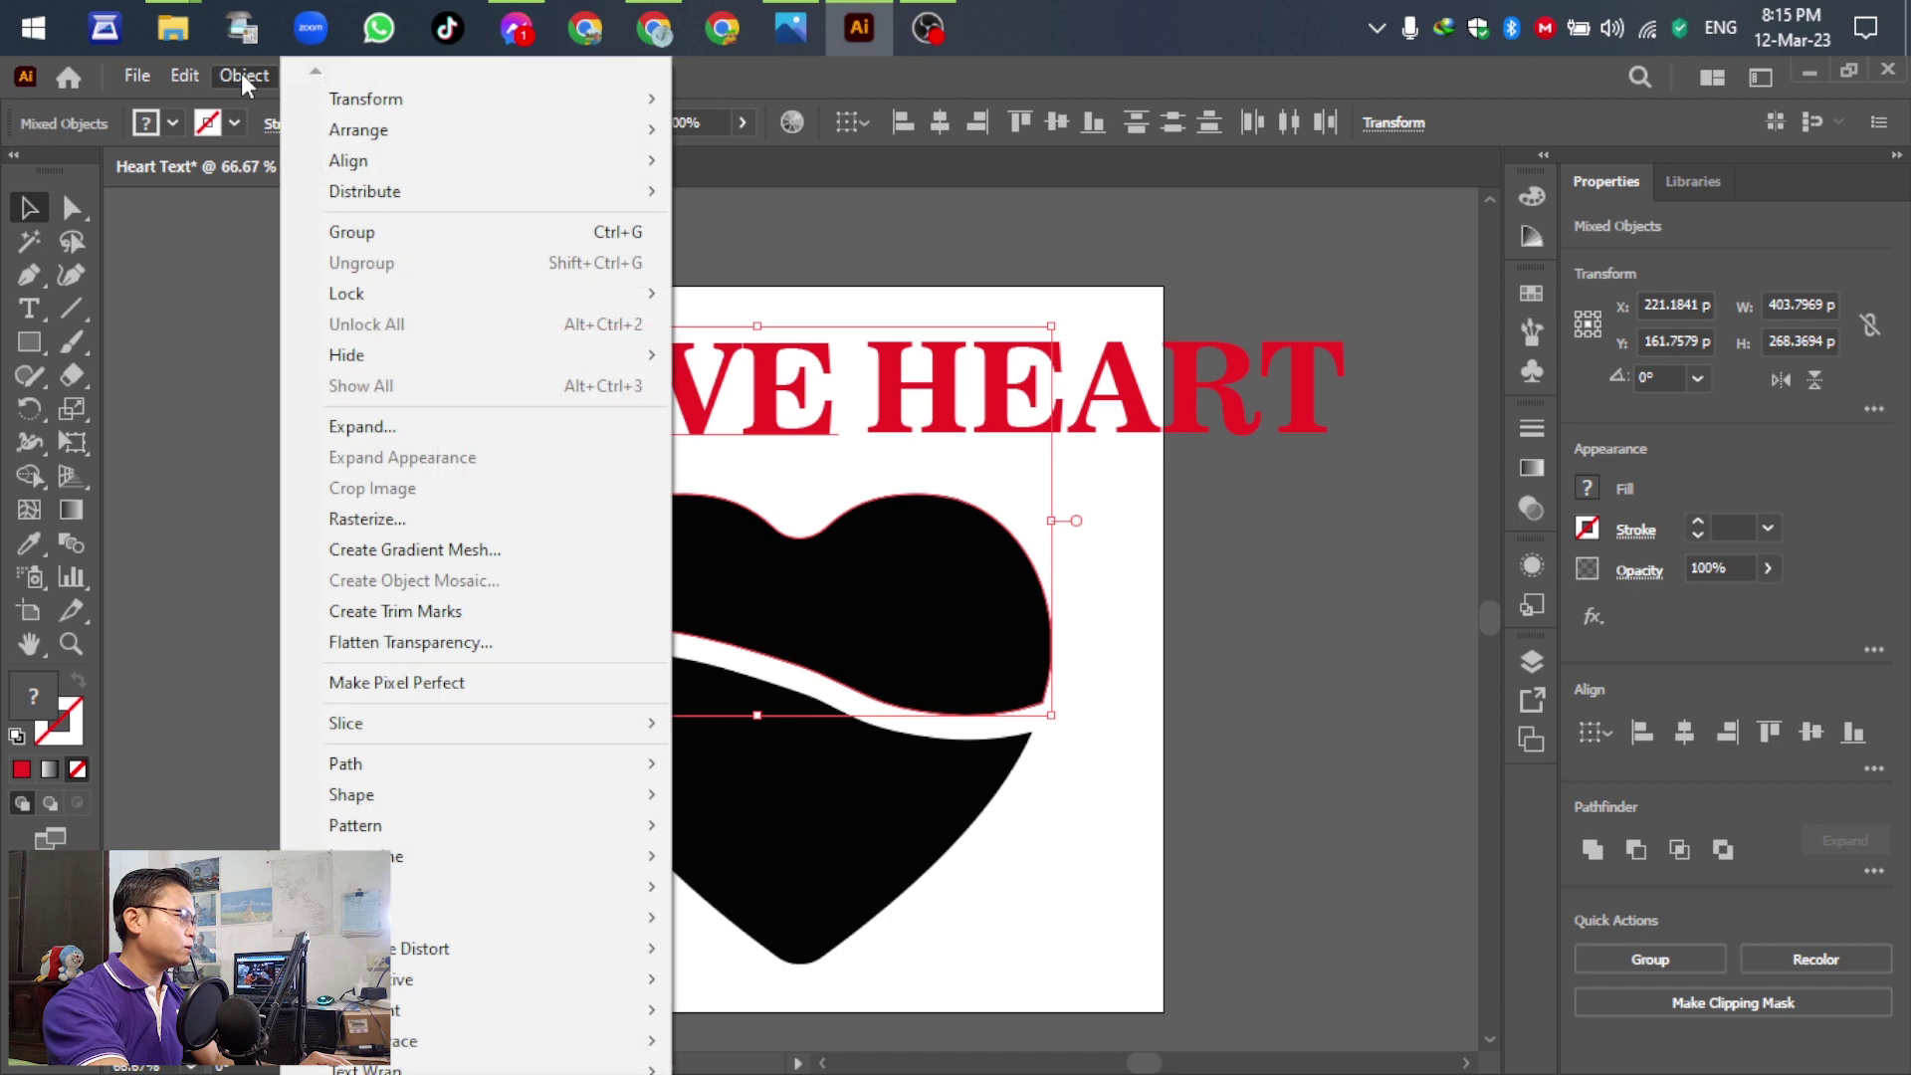
mouse_move(368, 886)
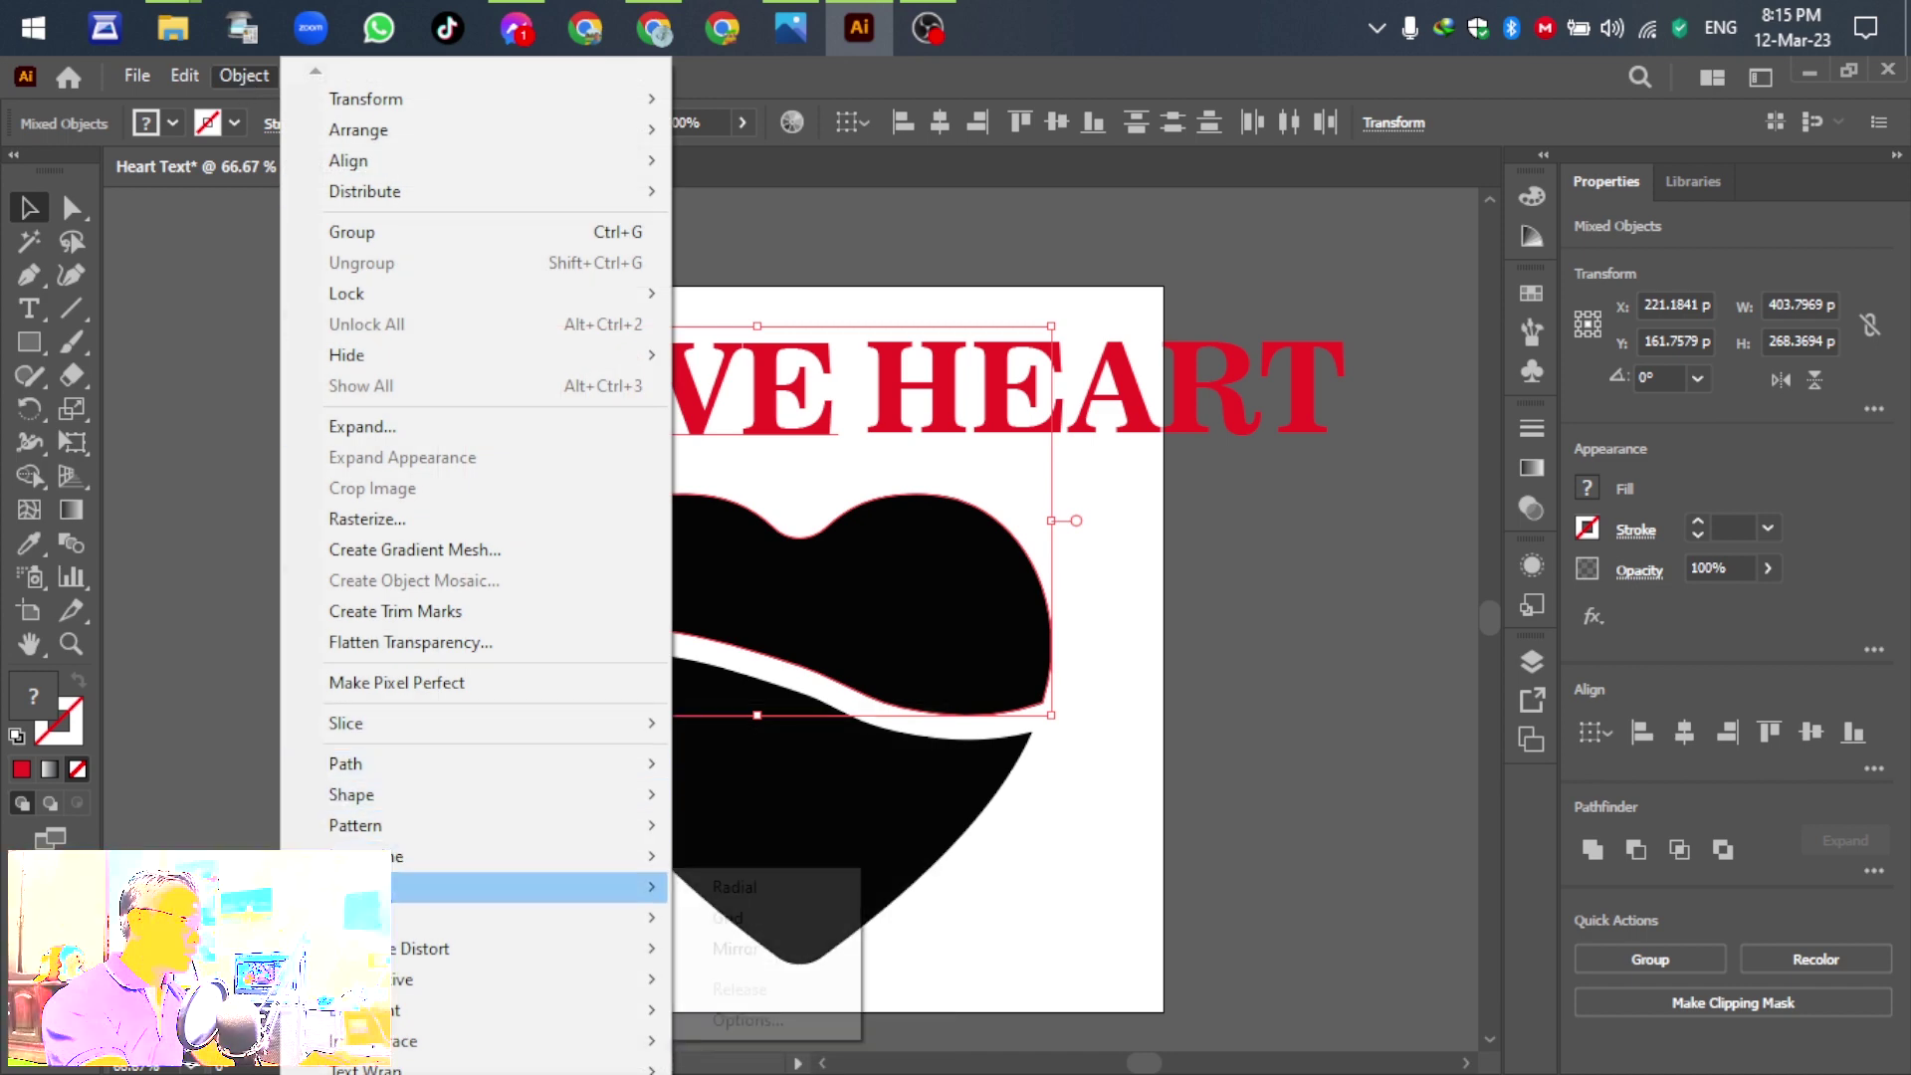
mouse_move(365, 950)
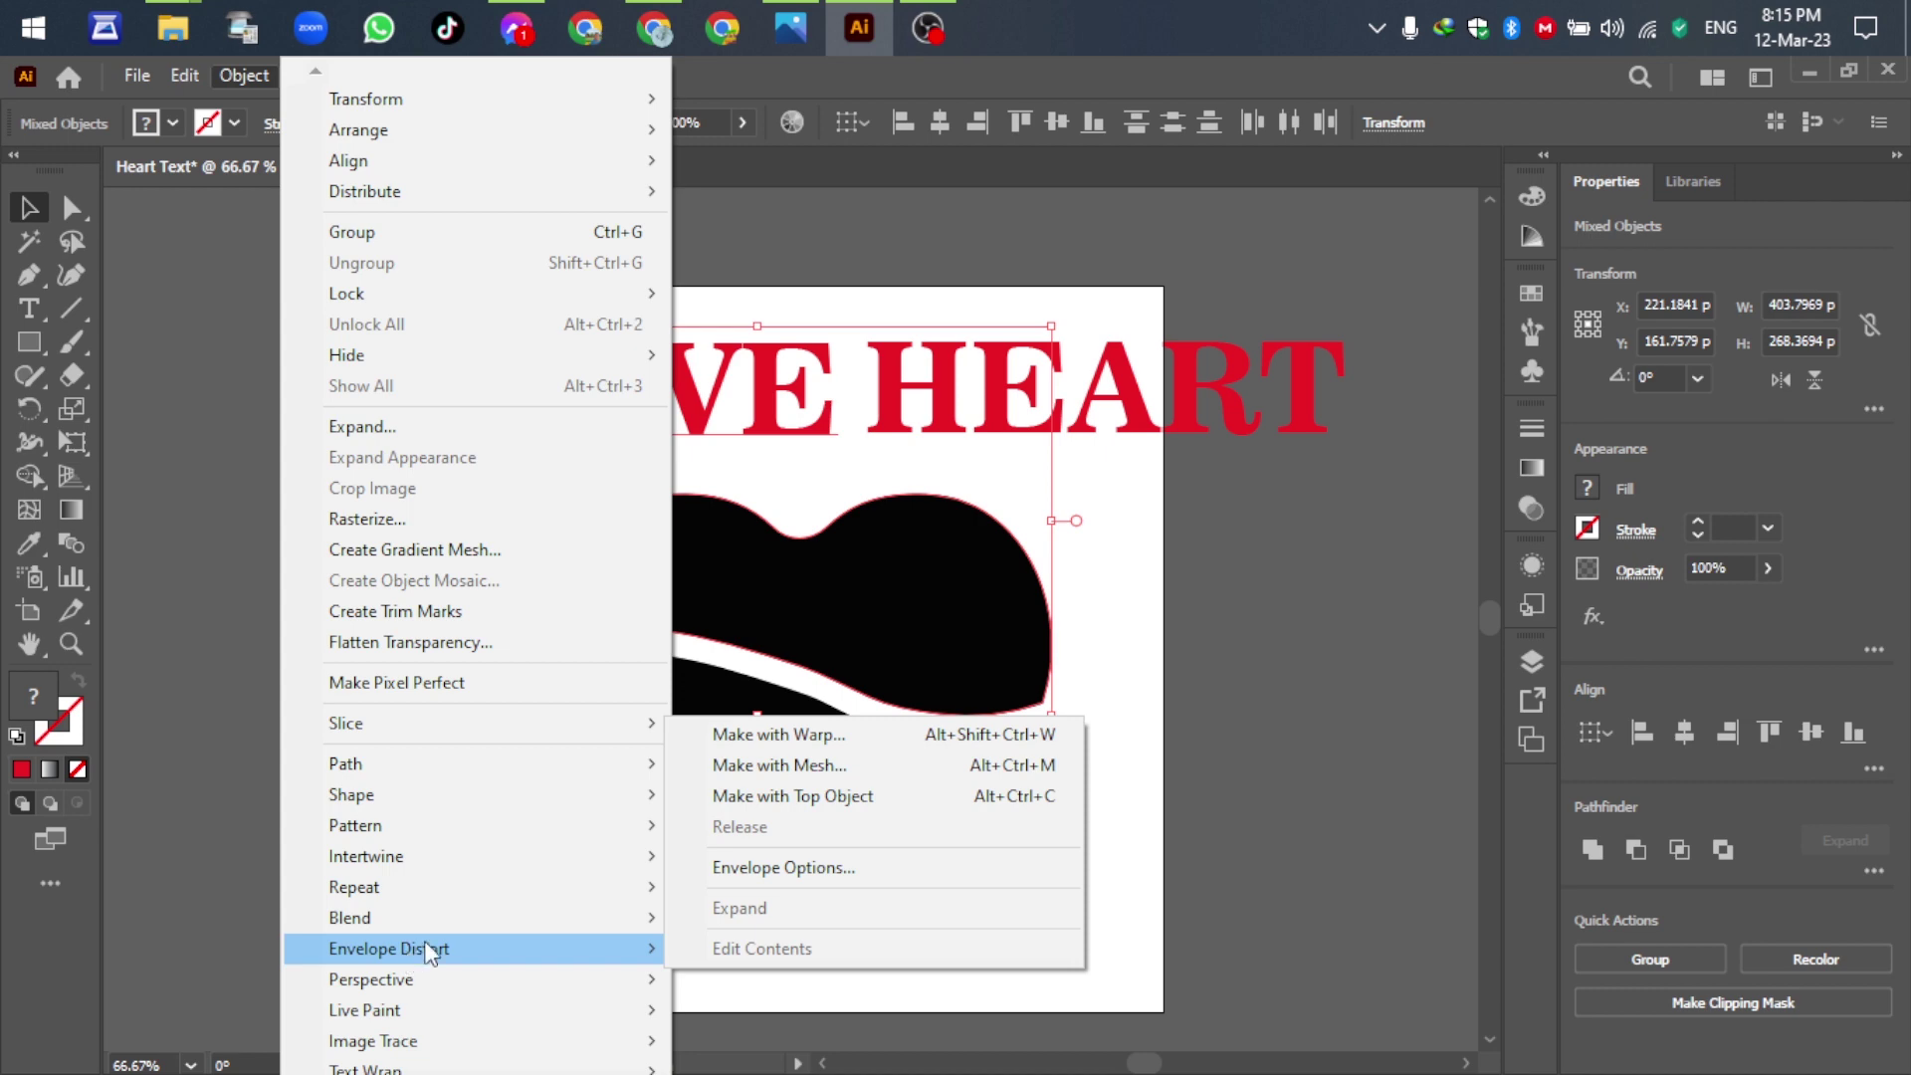
click(832, 804)
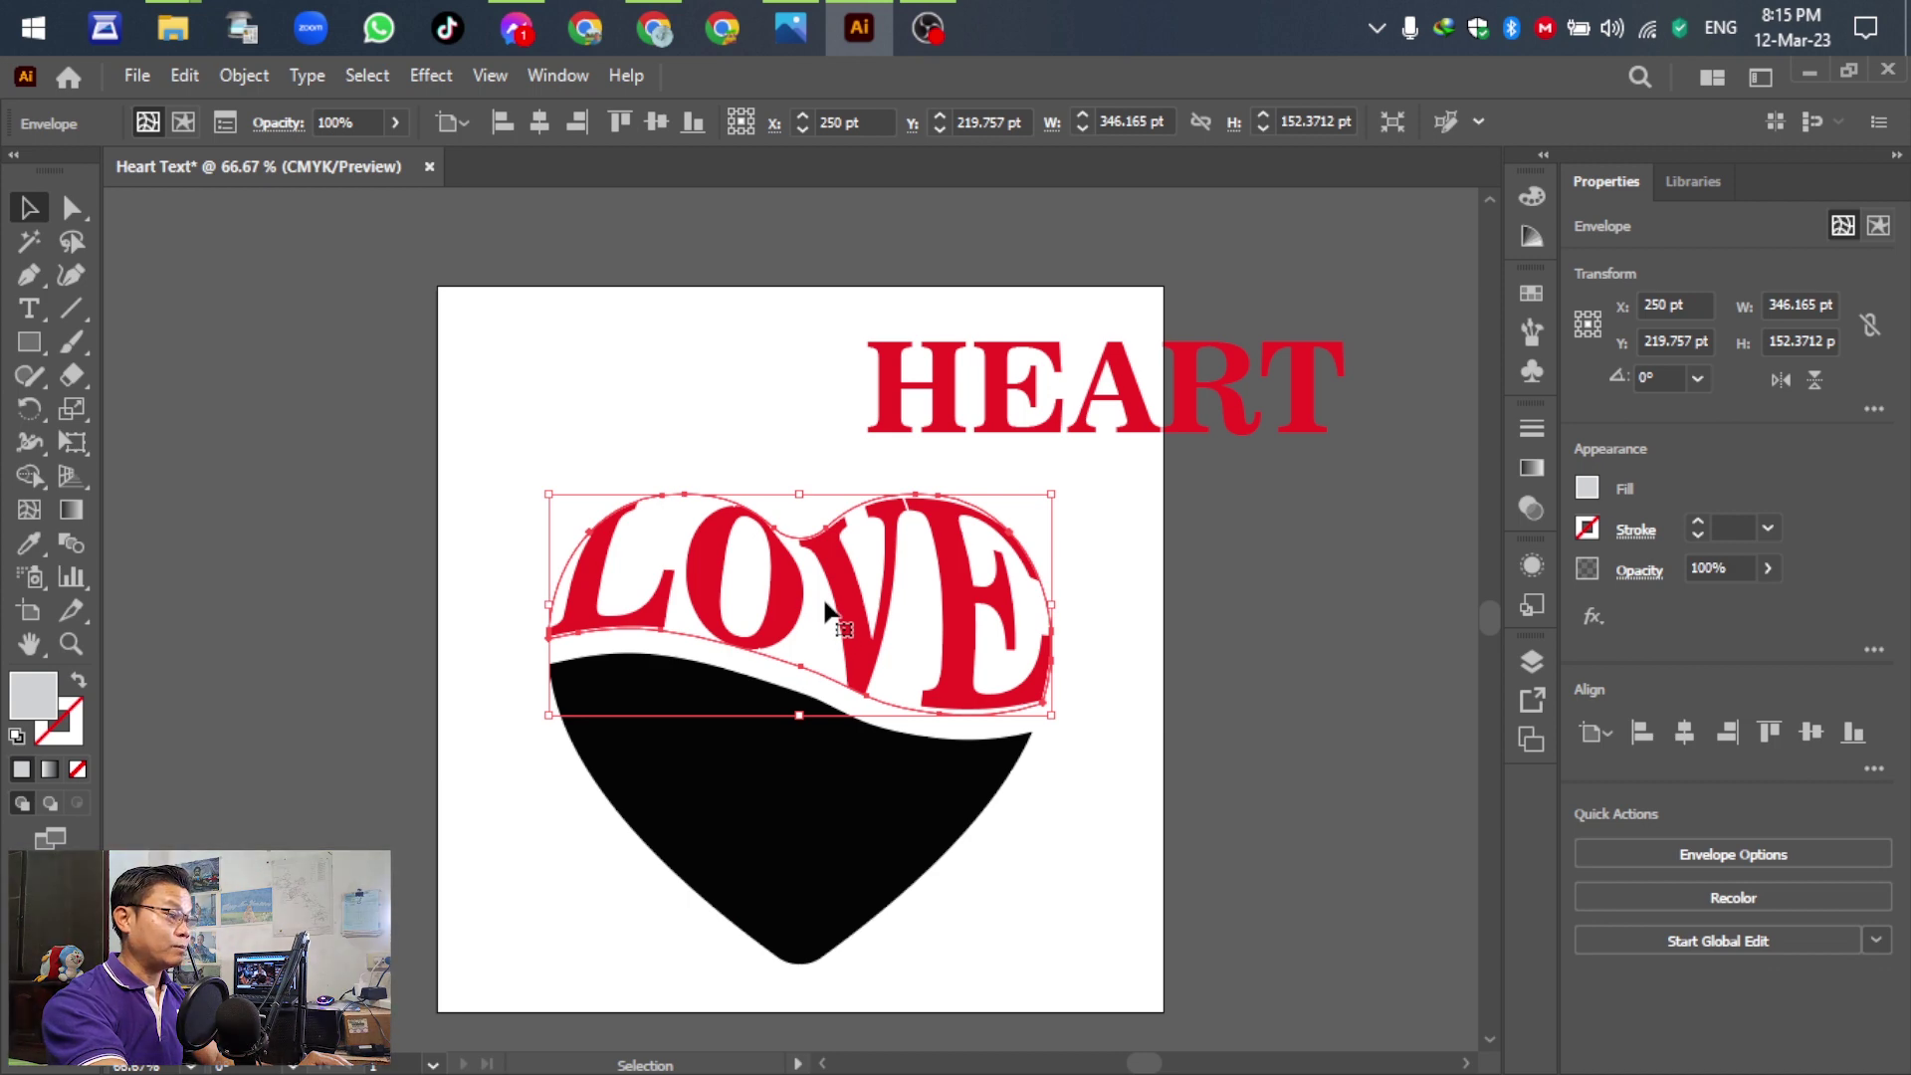
click(1245, 398)
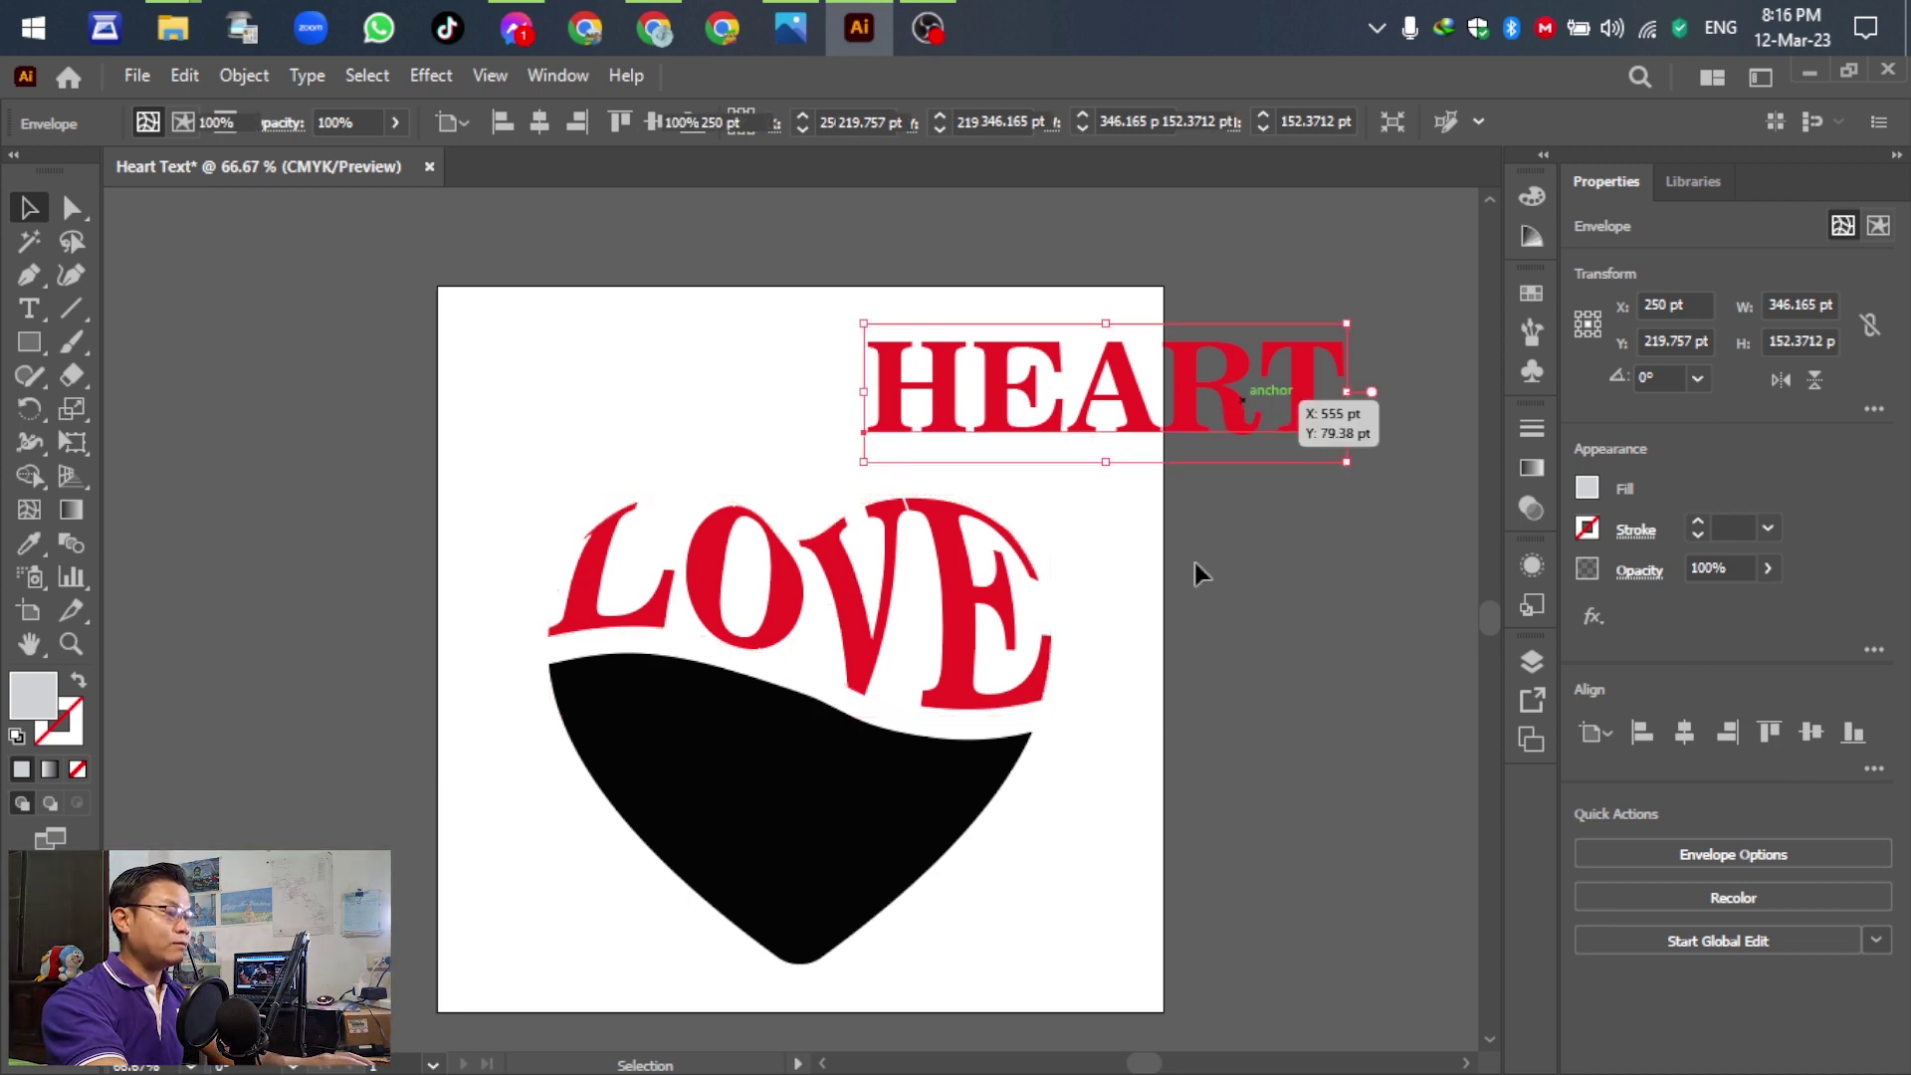
Warp HEART into the black lower heart shape with Envelope Distort > Make with Top Object.
shift+click(840, 853)
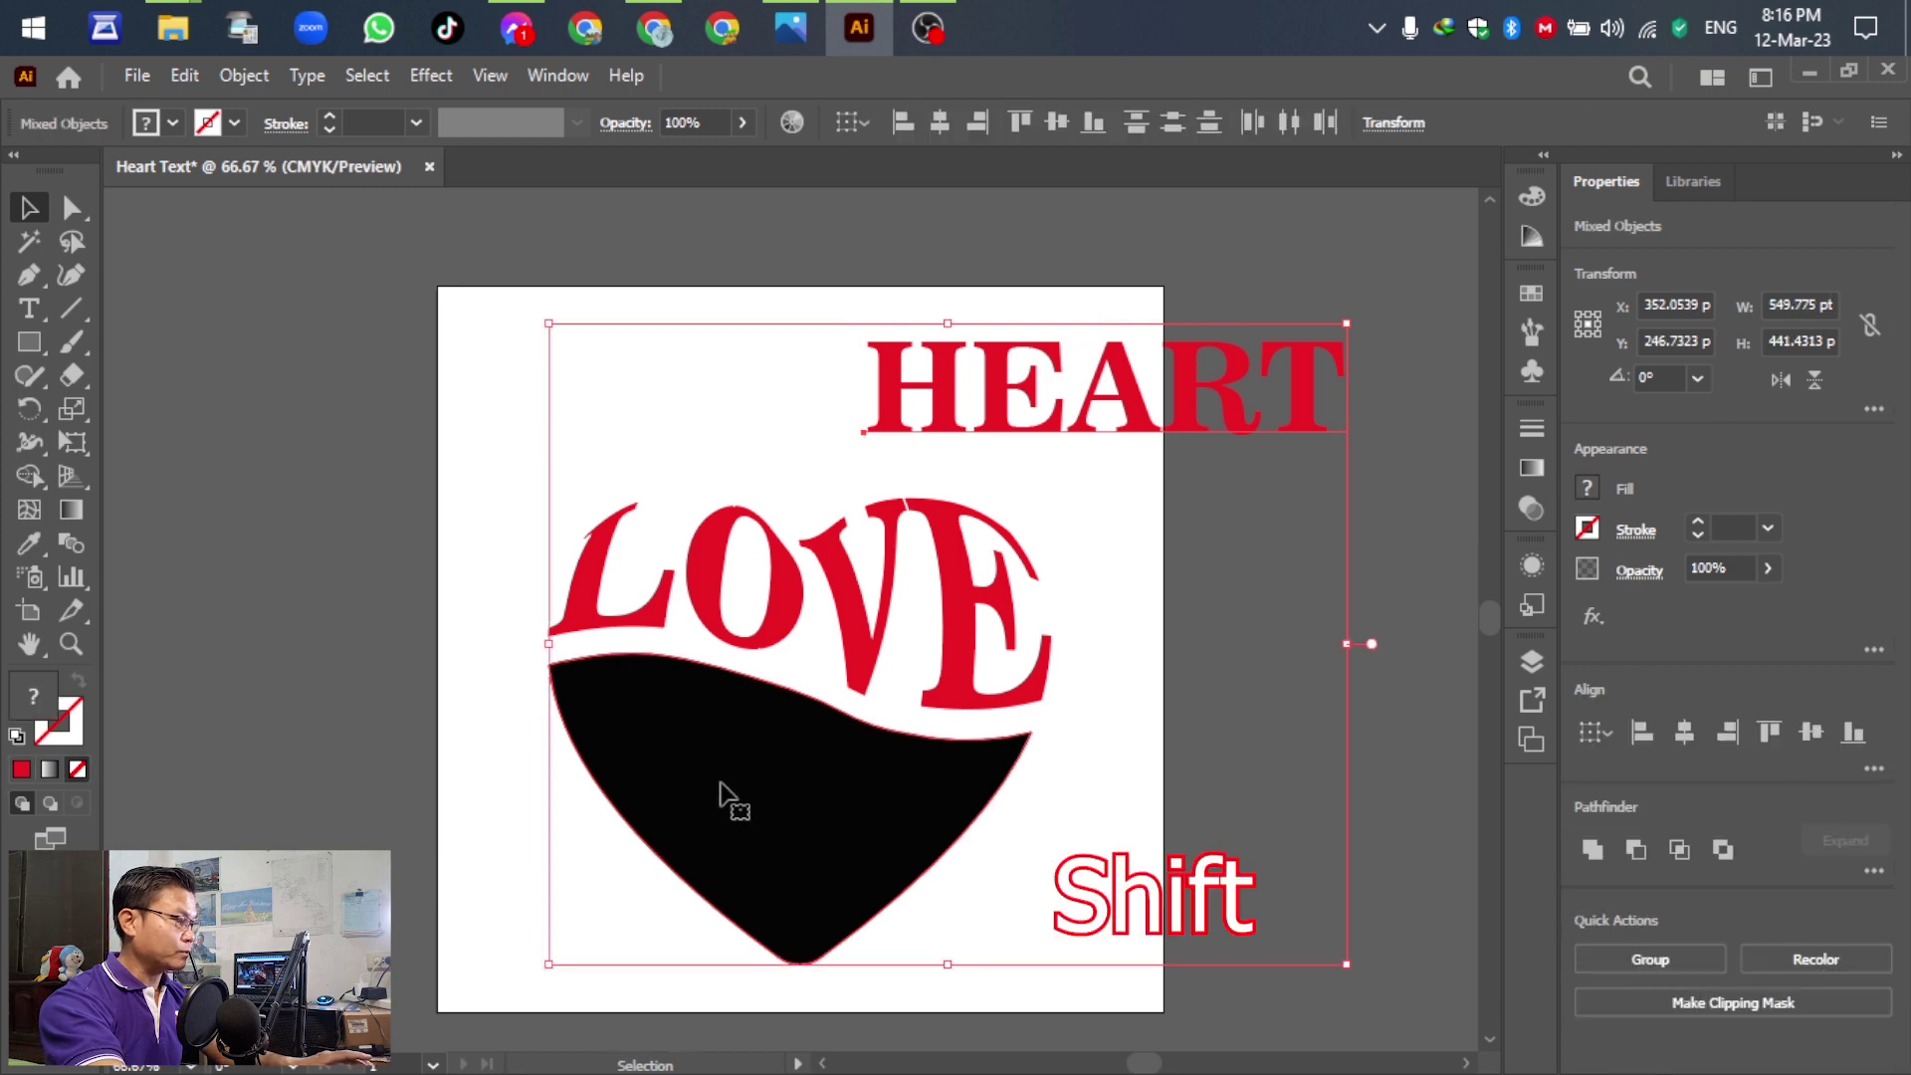
click(242, 74)
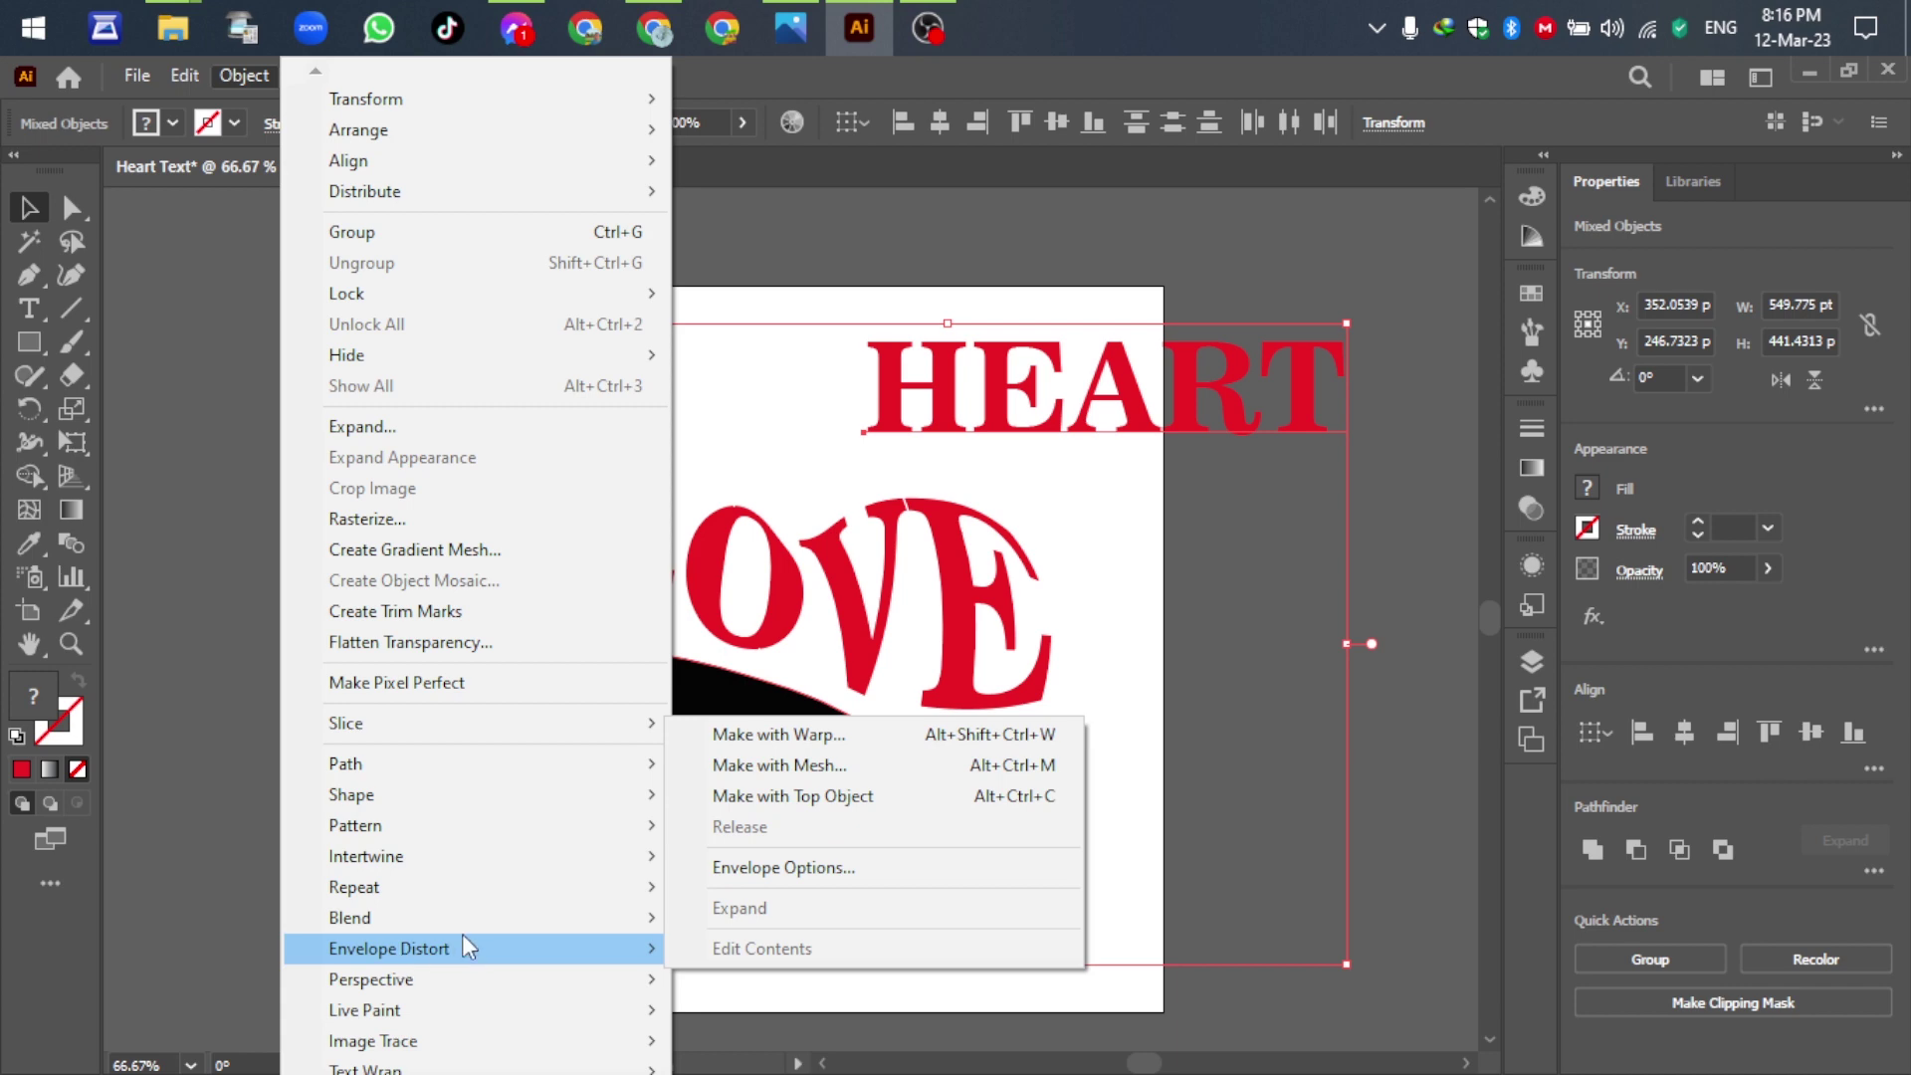
click(816, 799)
Move the finished LOVE HEART lettering higher and compare it with the reference image.
click(1271, 640)
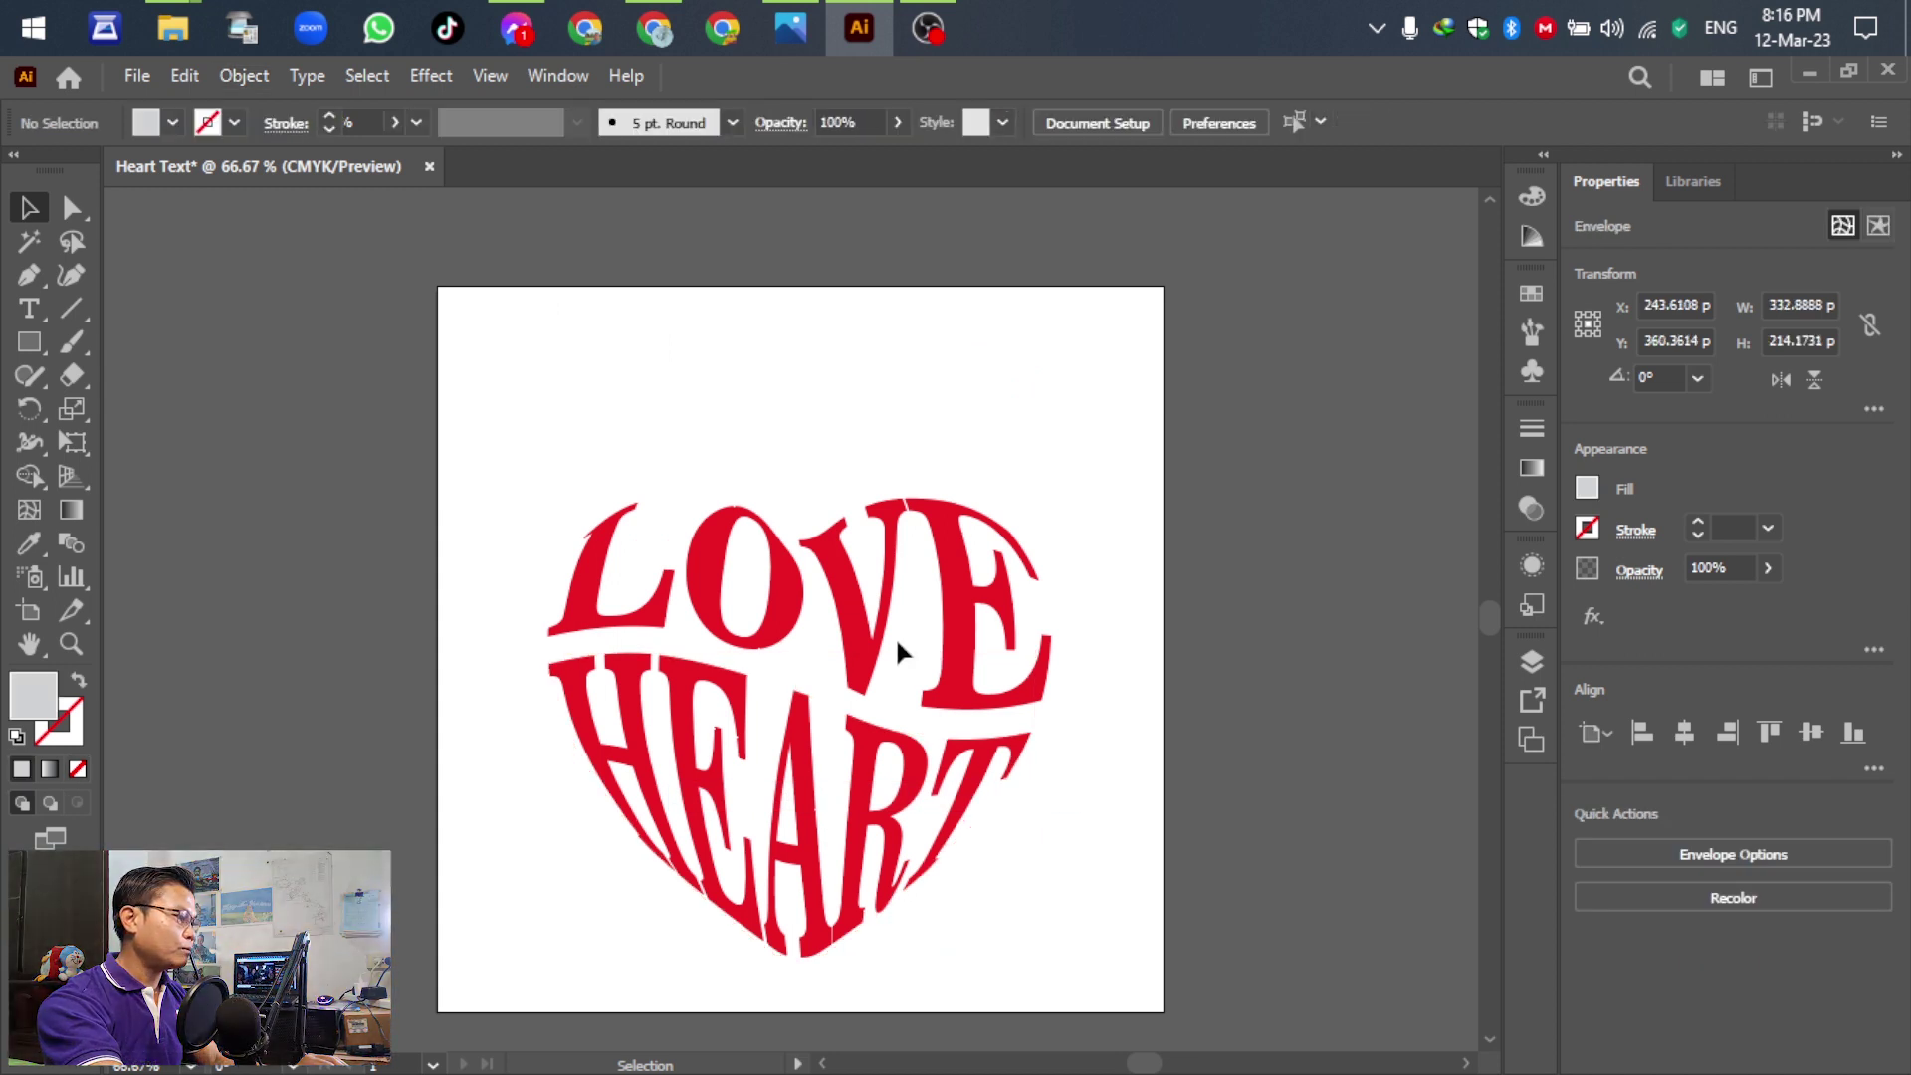
click(860, 627)
click(1373, 573)
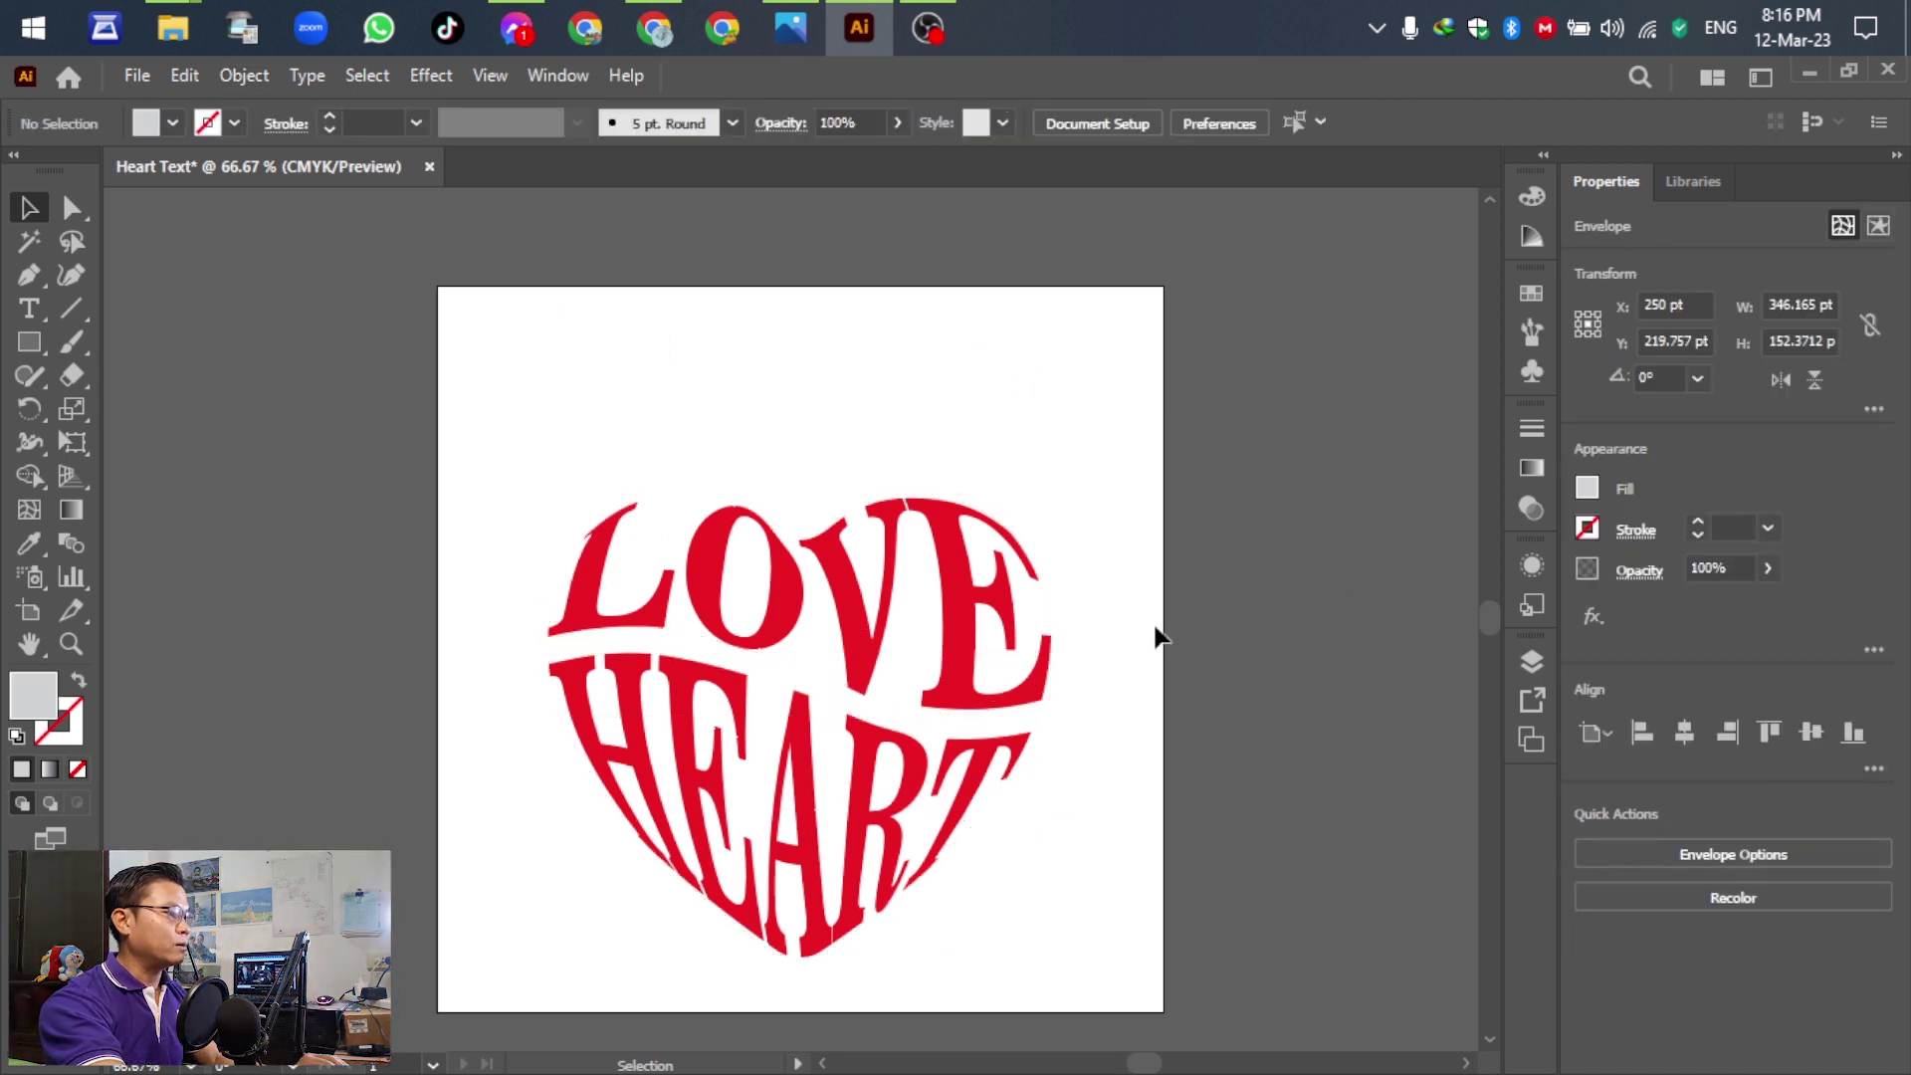
click(853, 816)
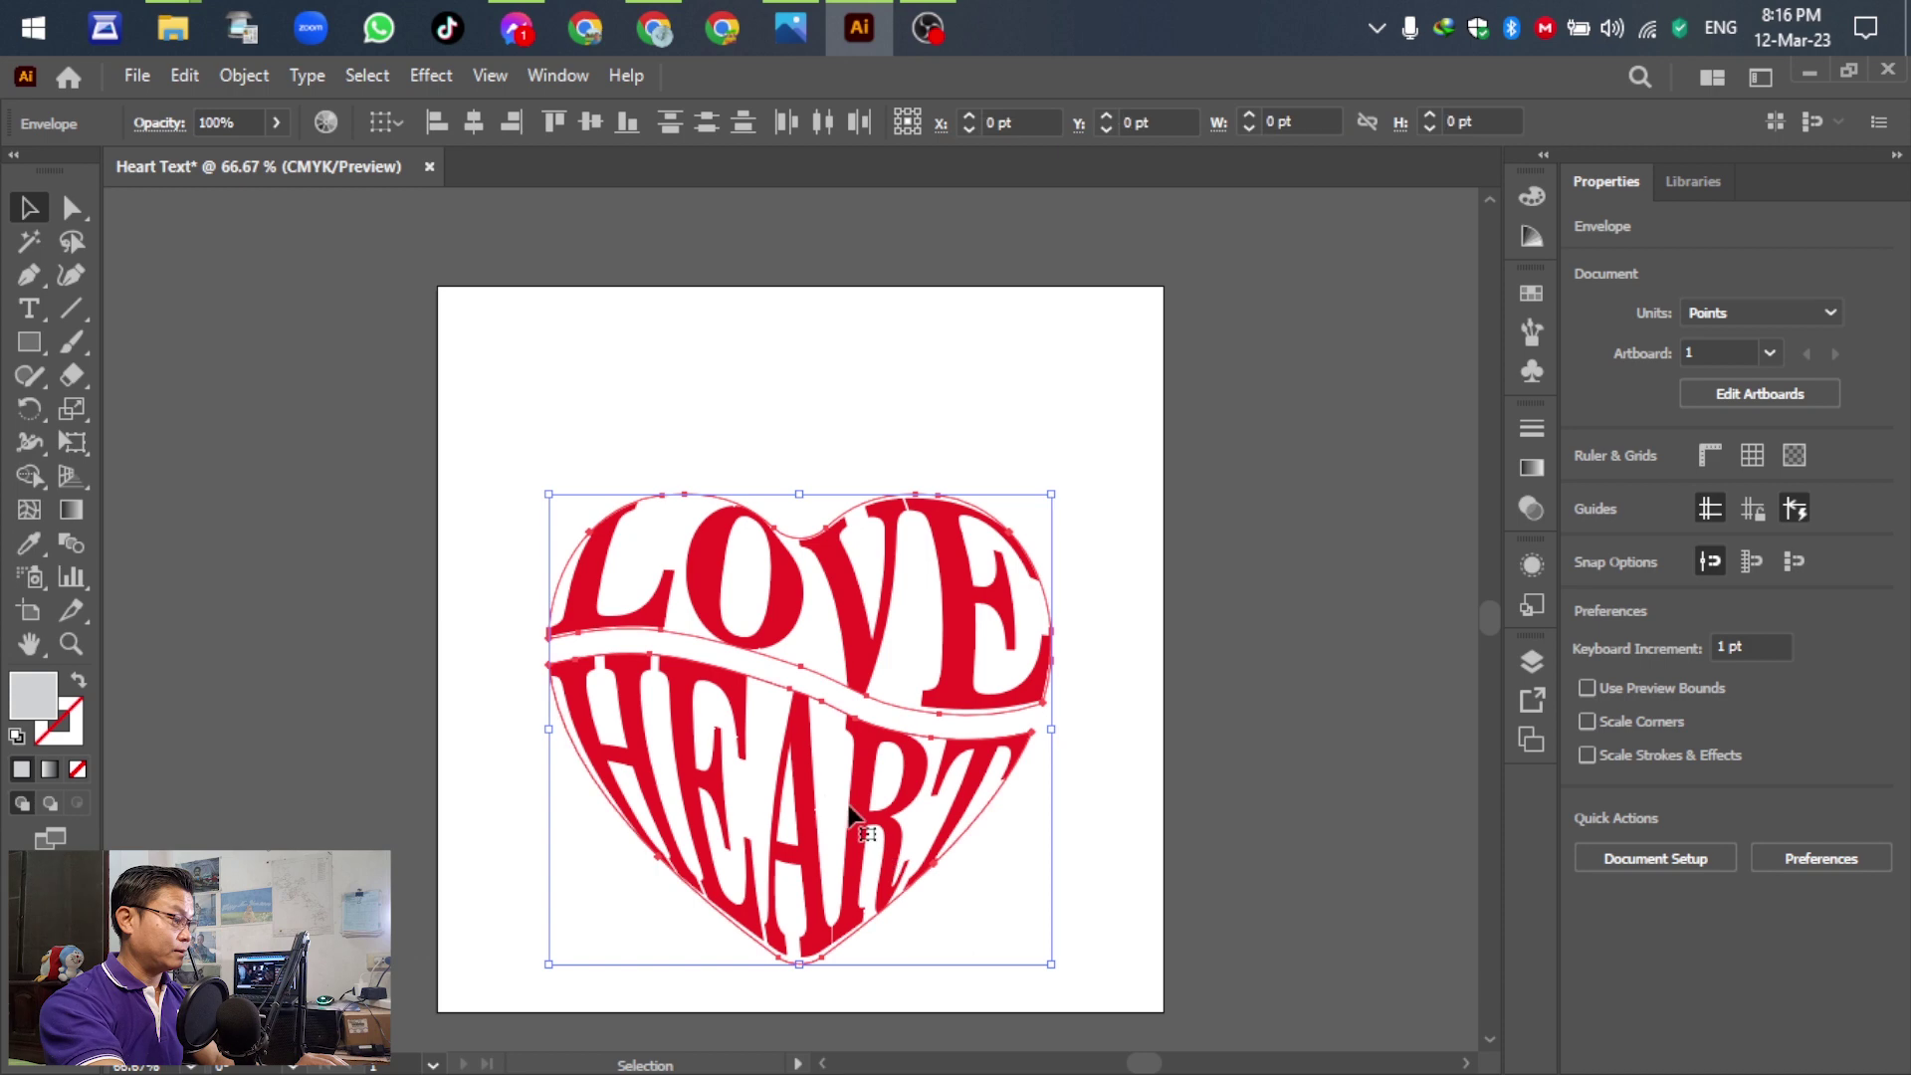
drag(802, 785, 802, 701)
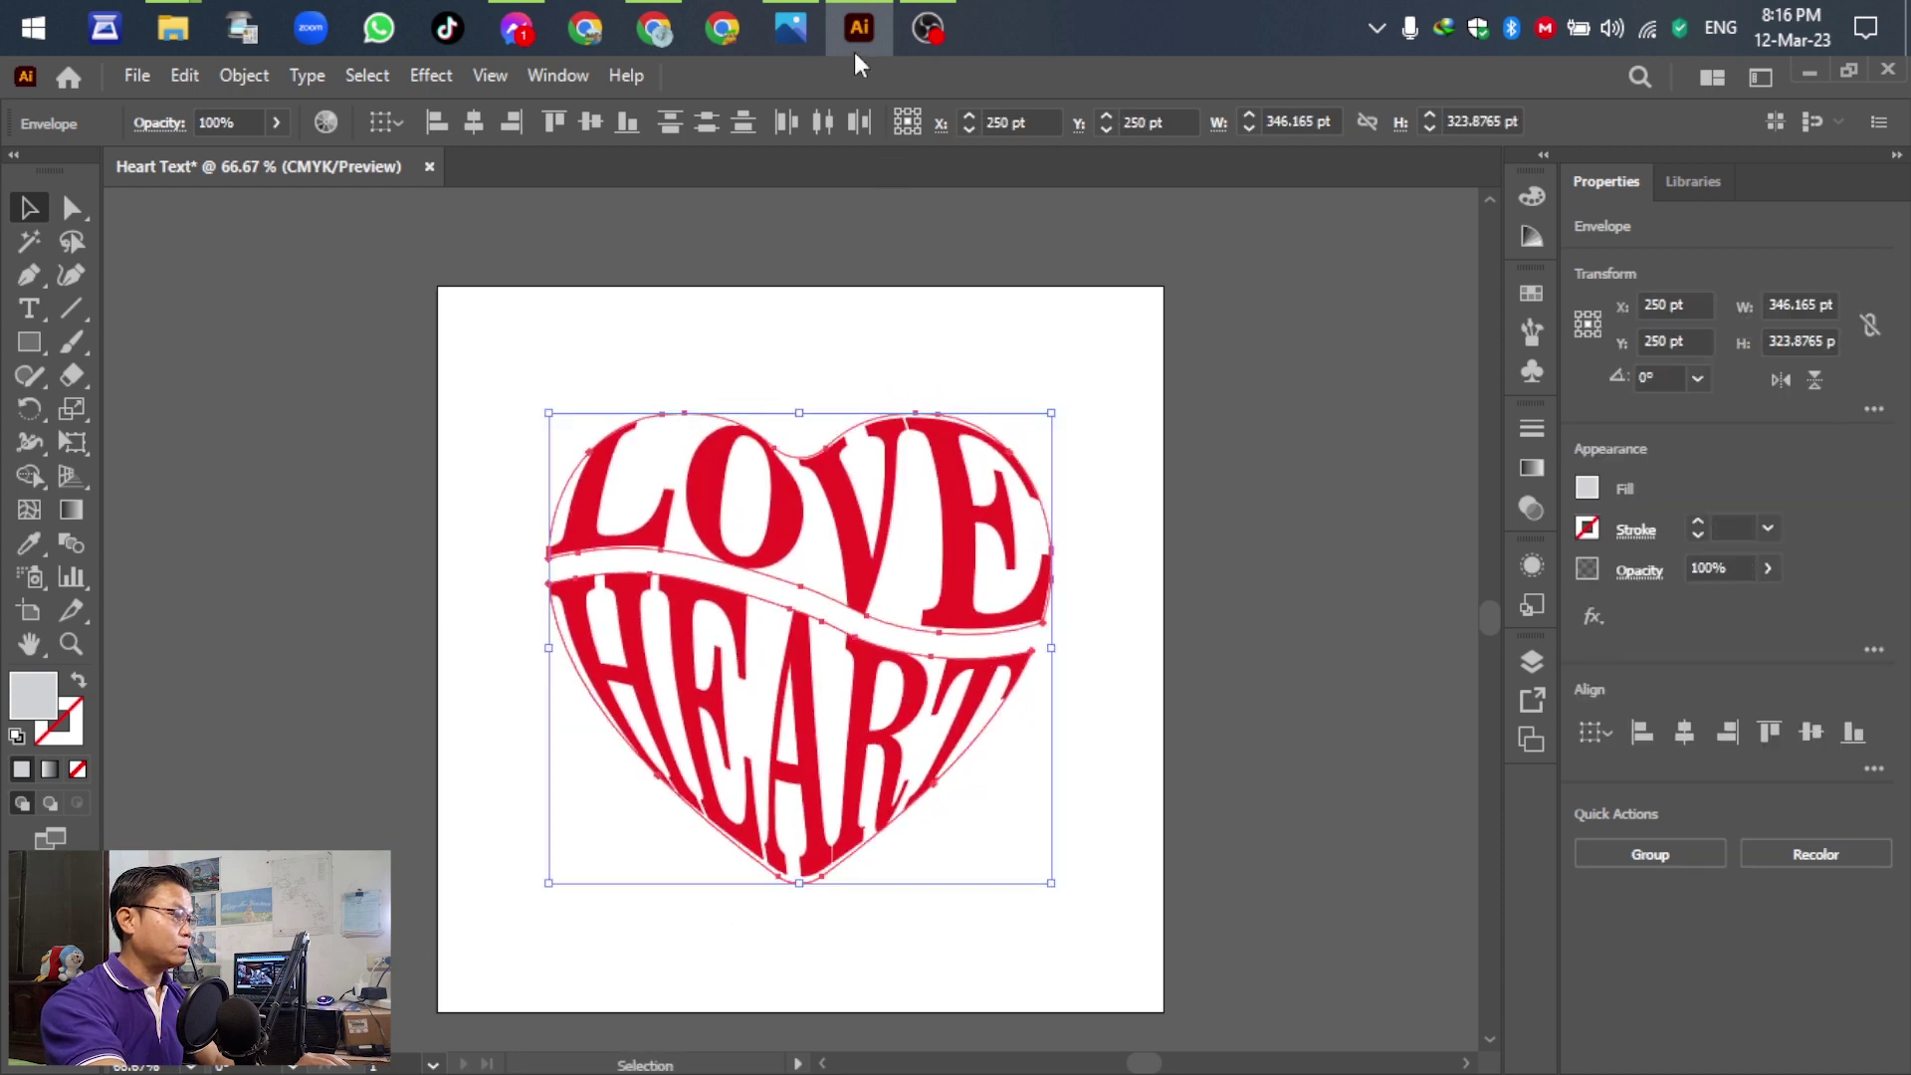
click(793, 15)
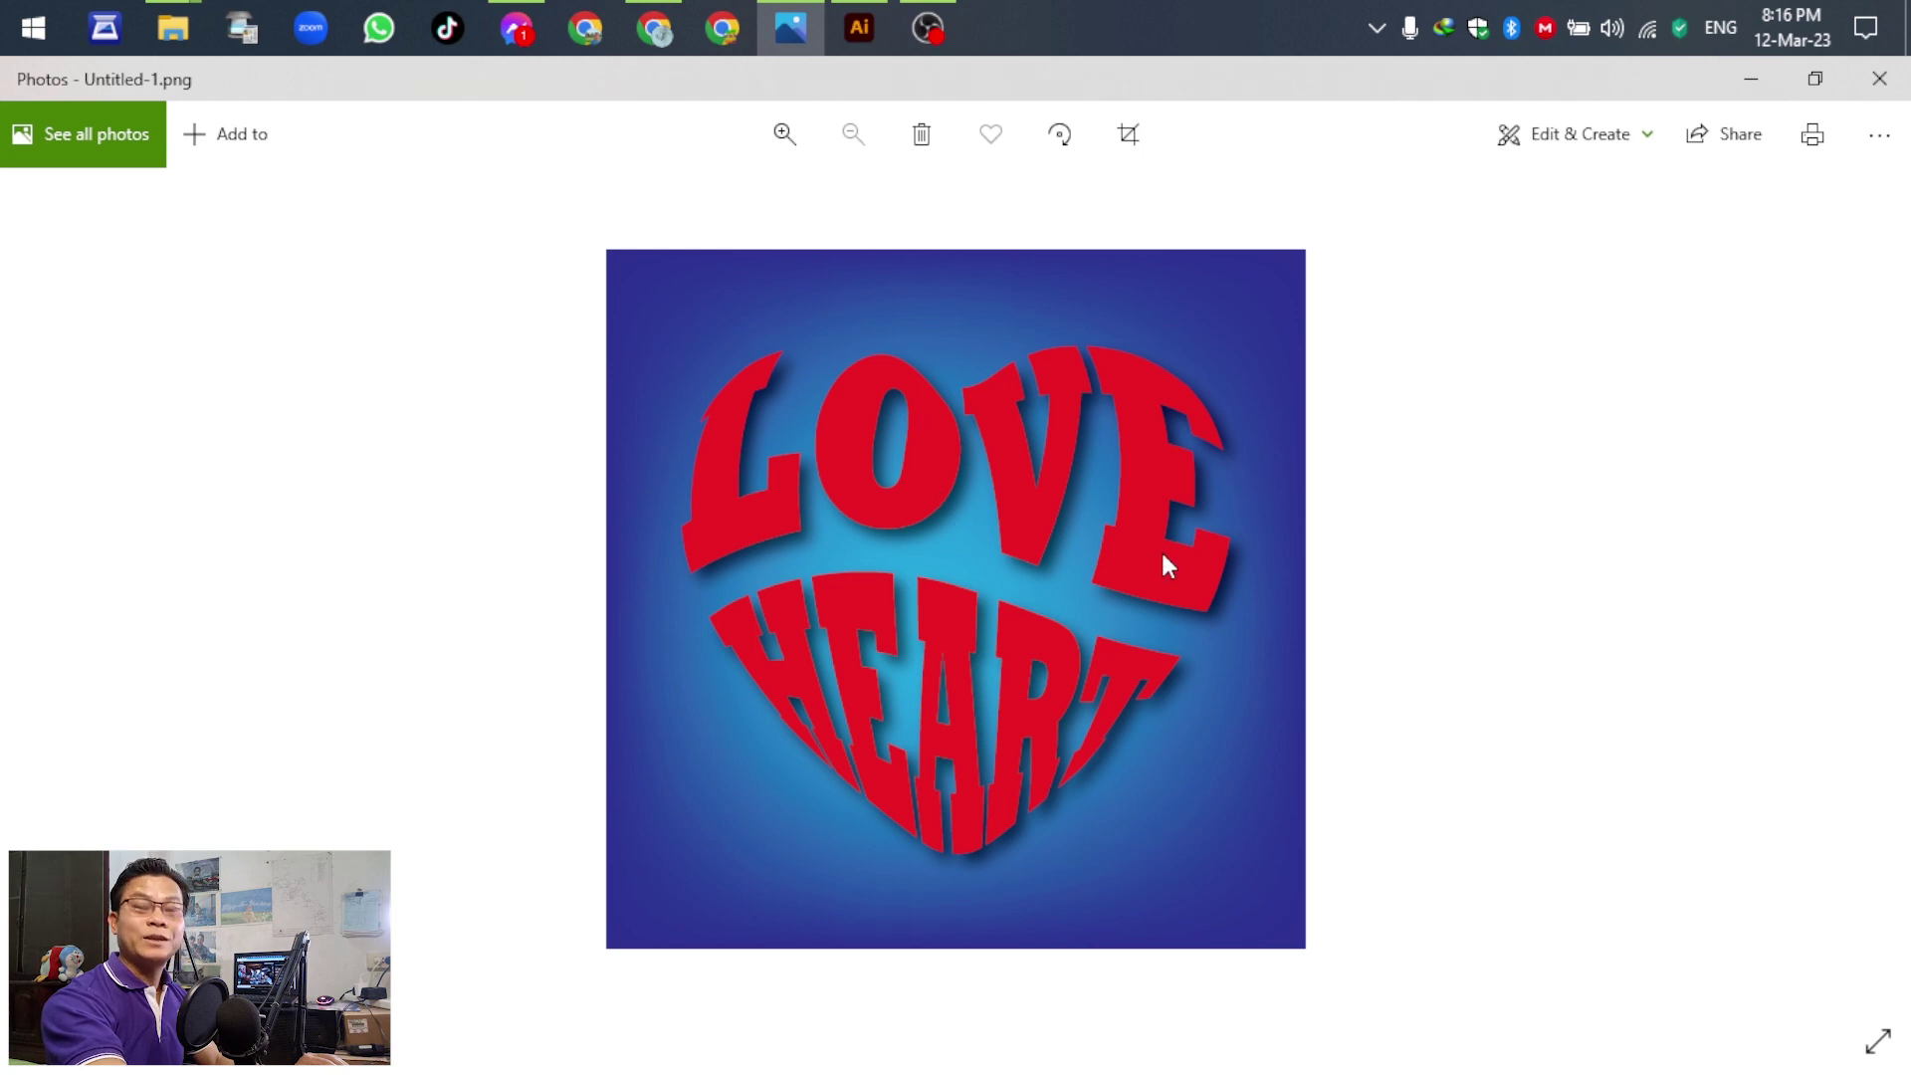
click(1749, 80)
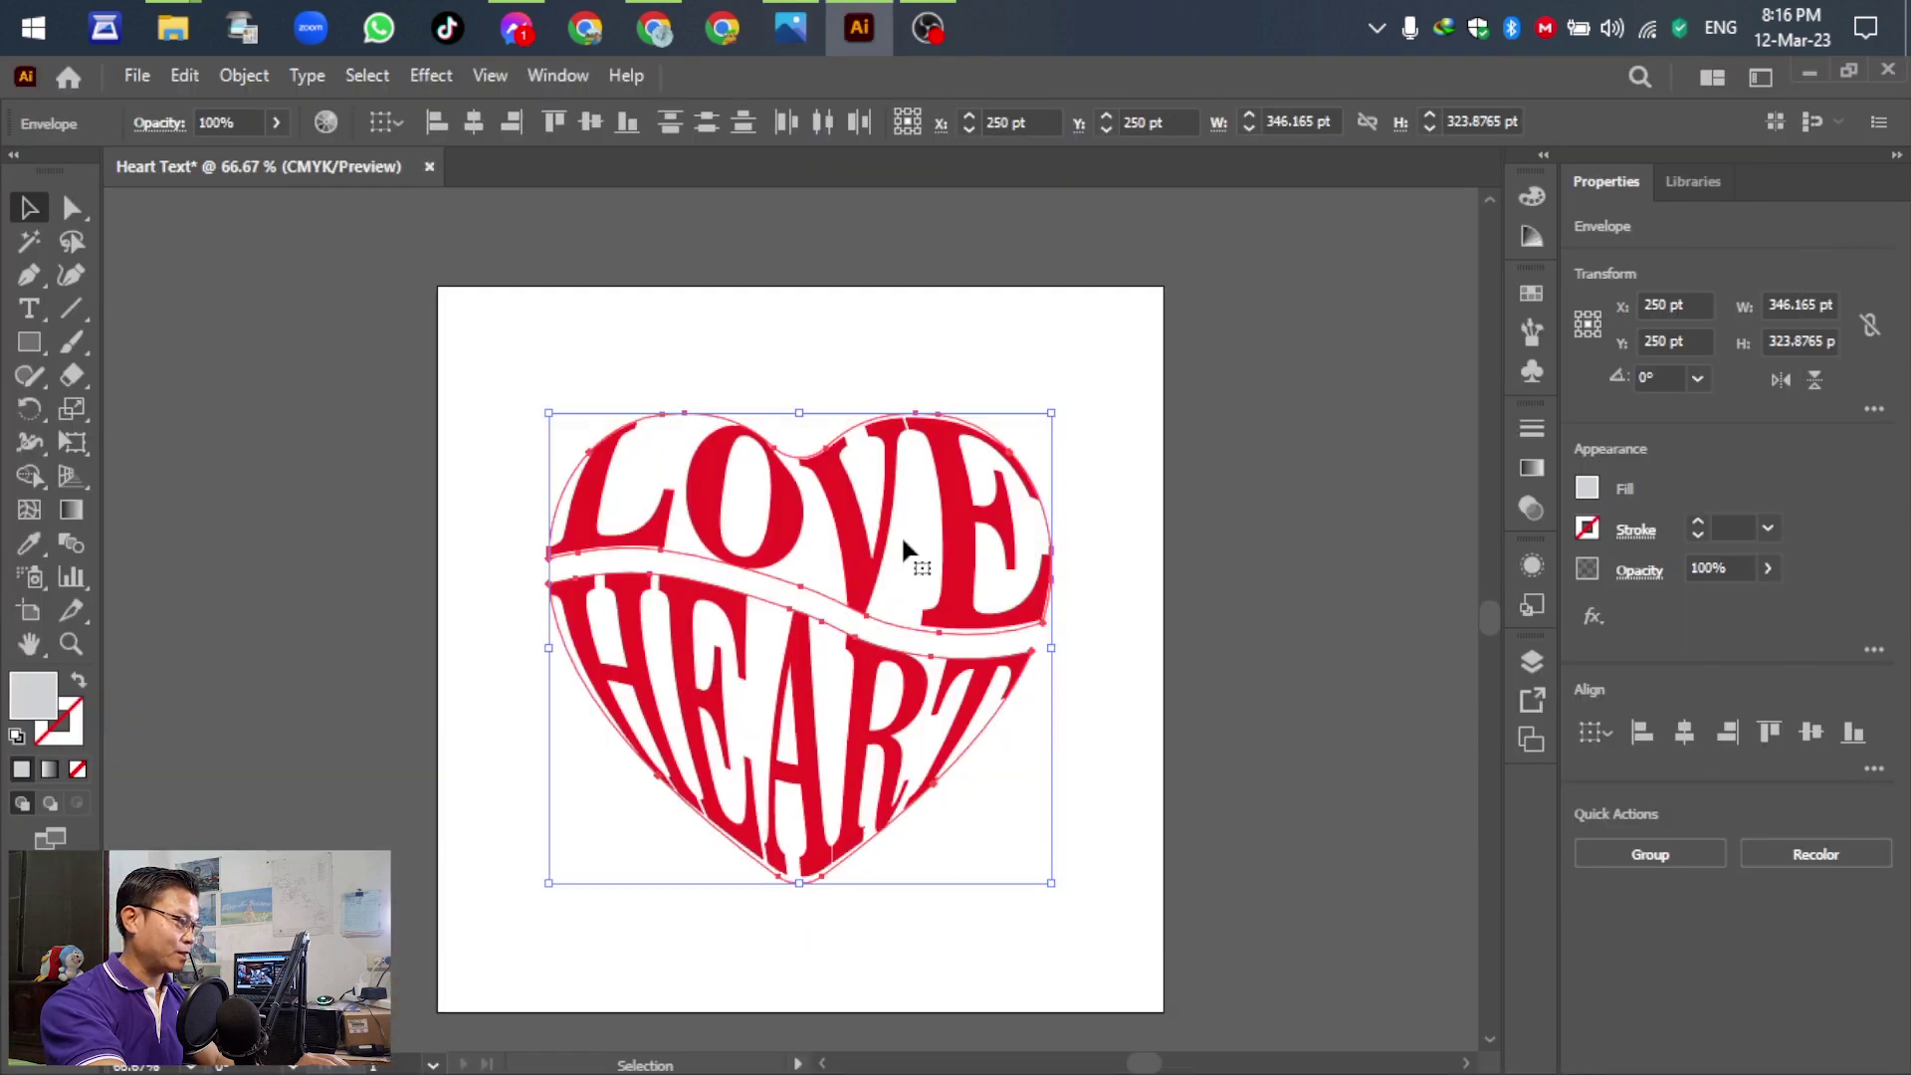
click(1423, 478)
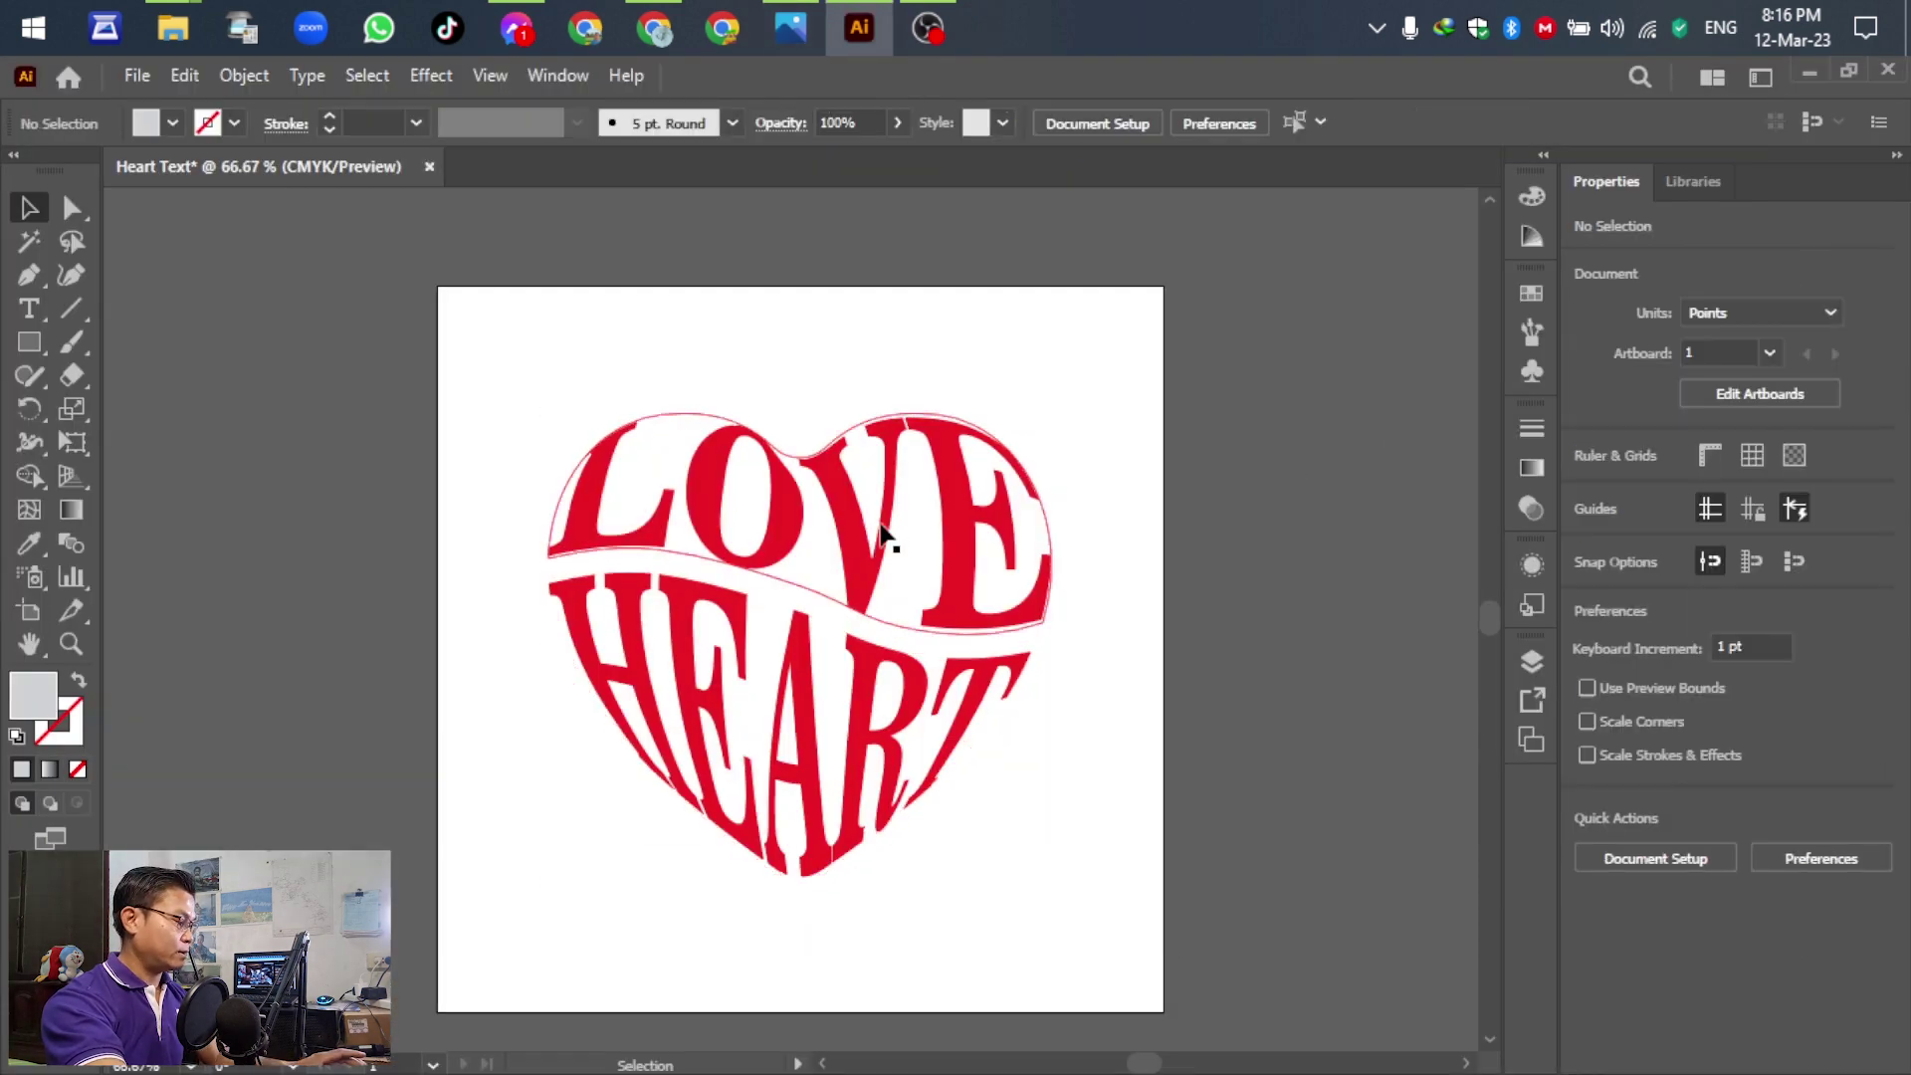
key(a)
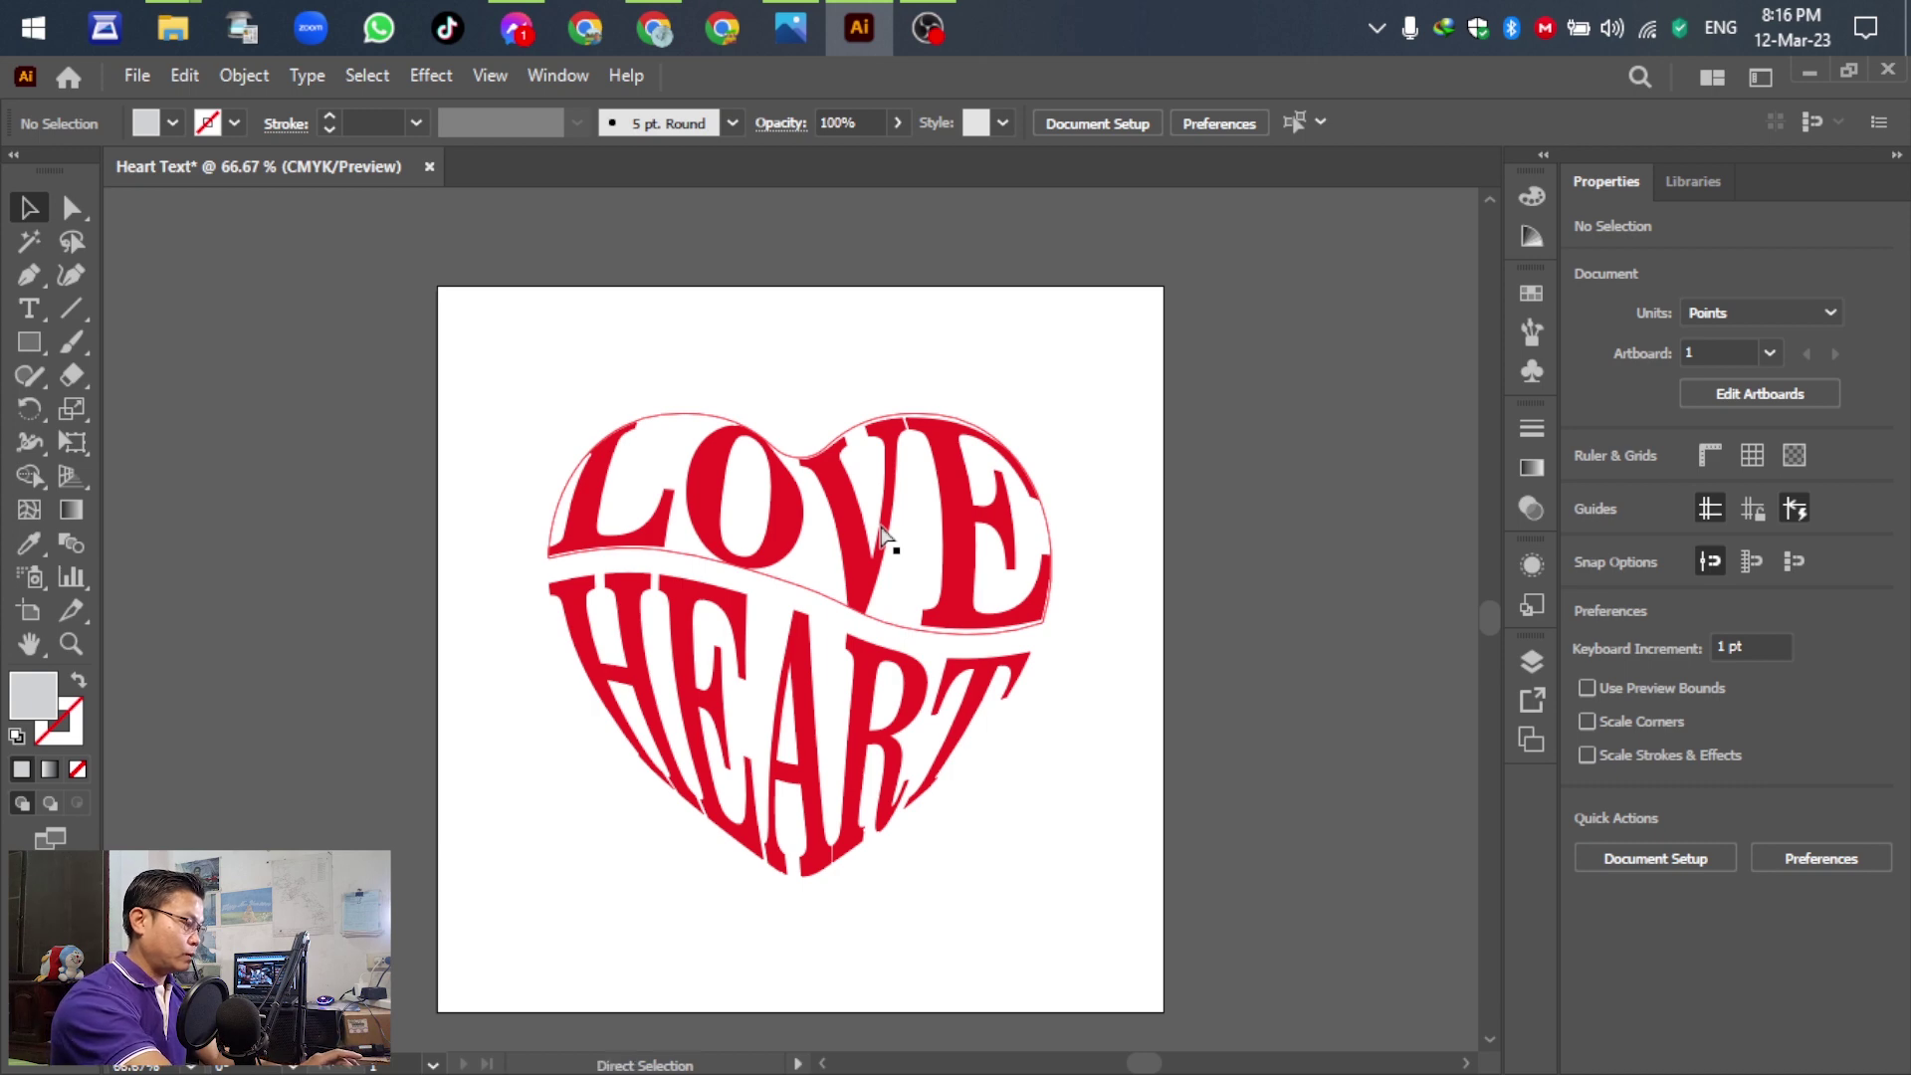
key(ctrl+y)
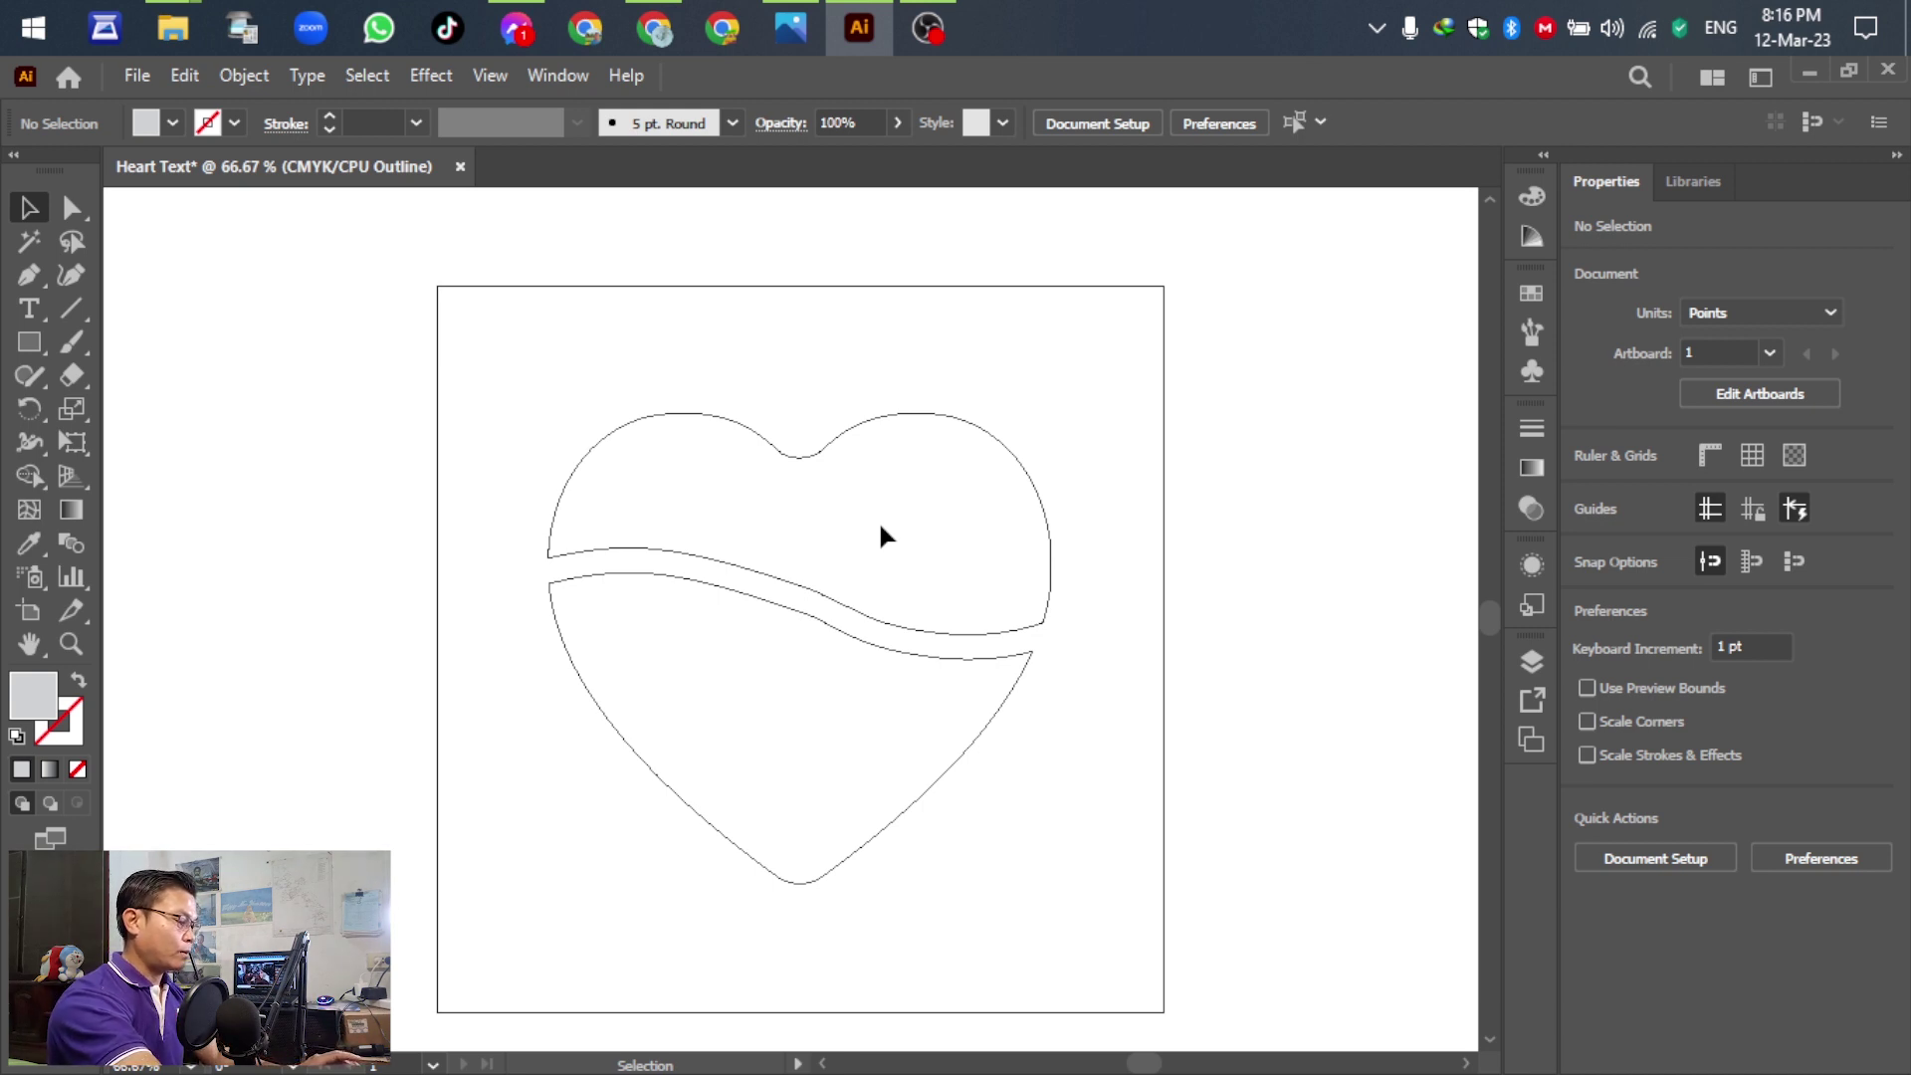
key(ctrl+y)
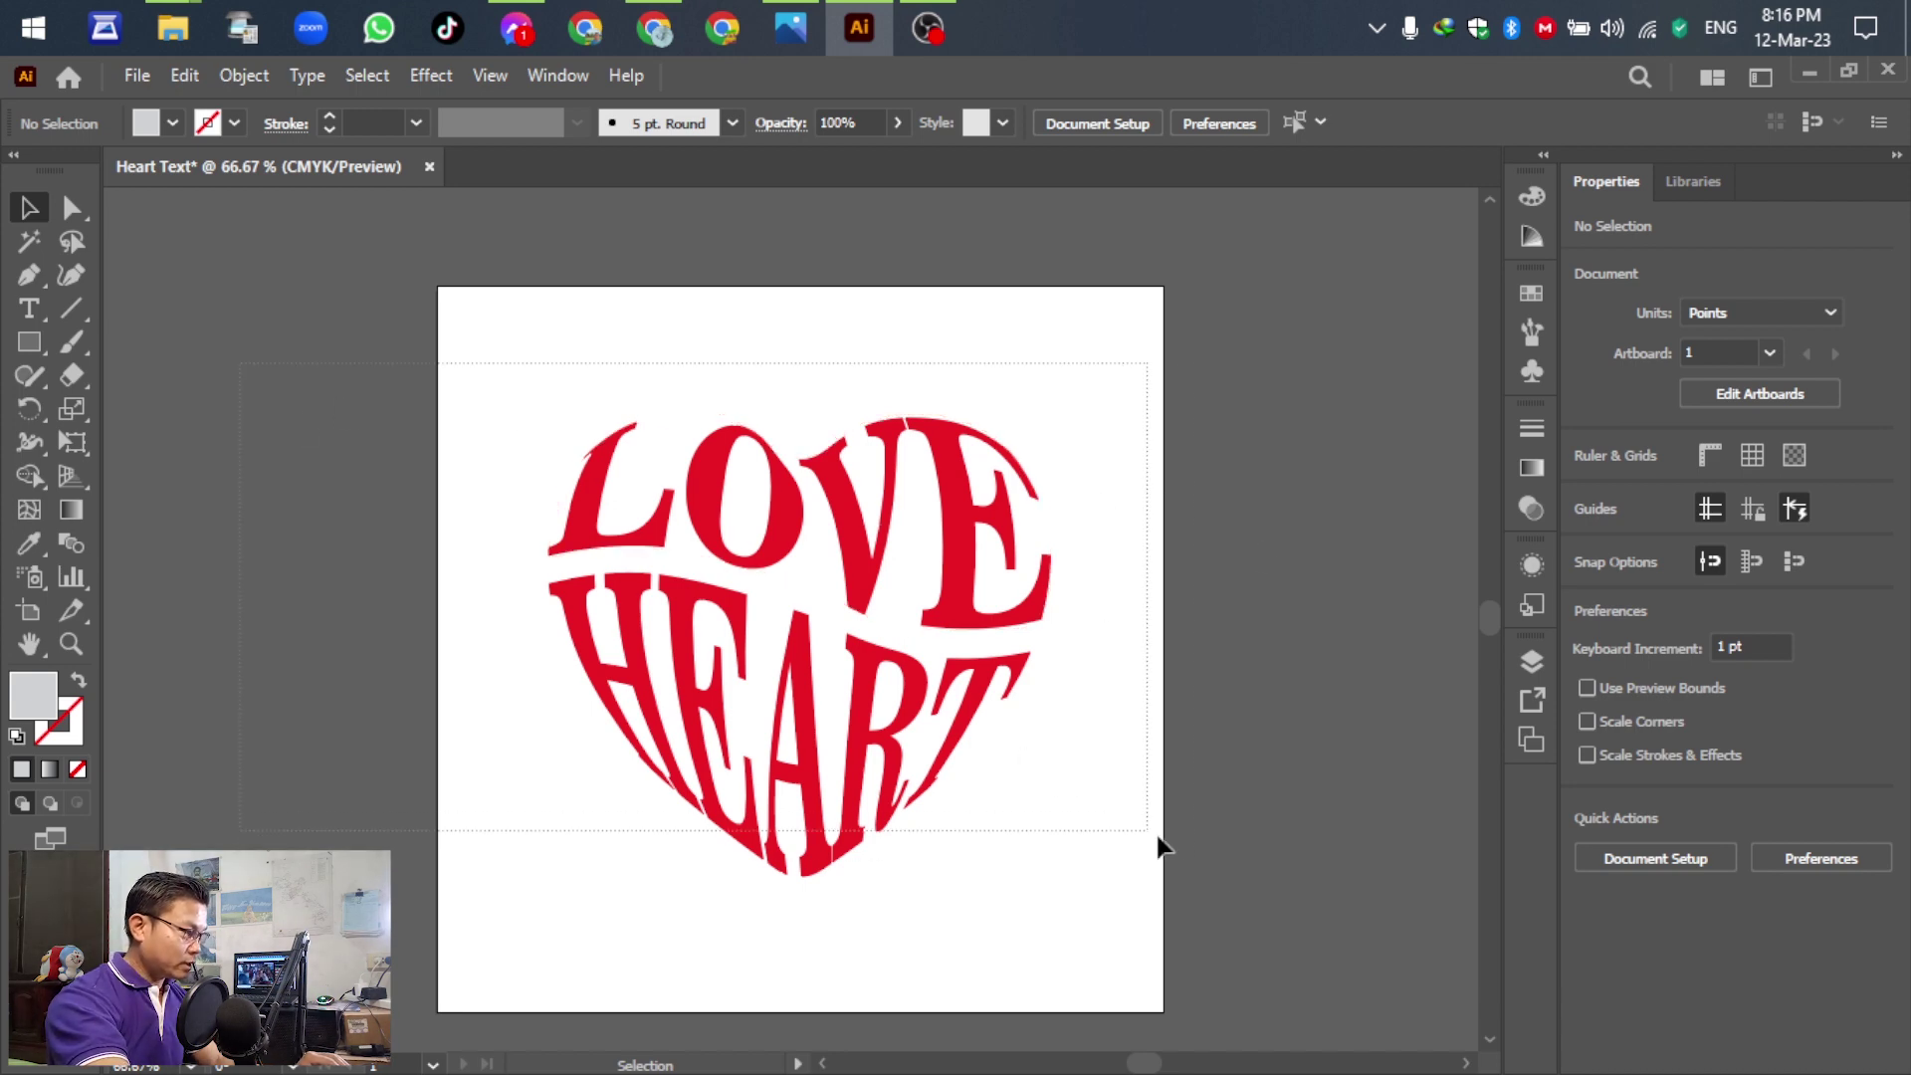
key(ctrl+a)
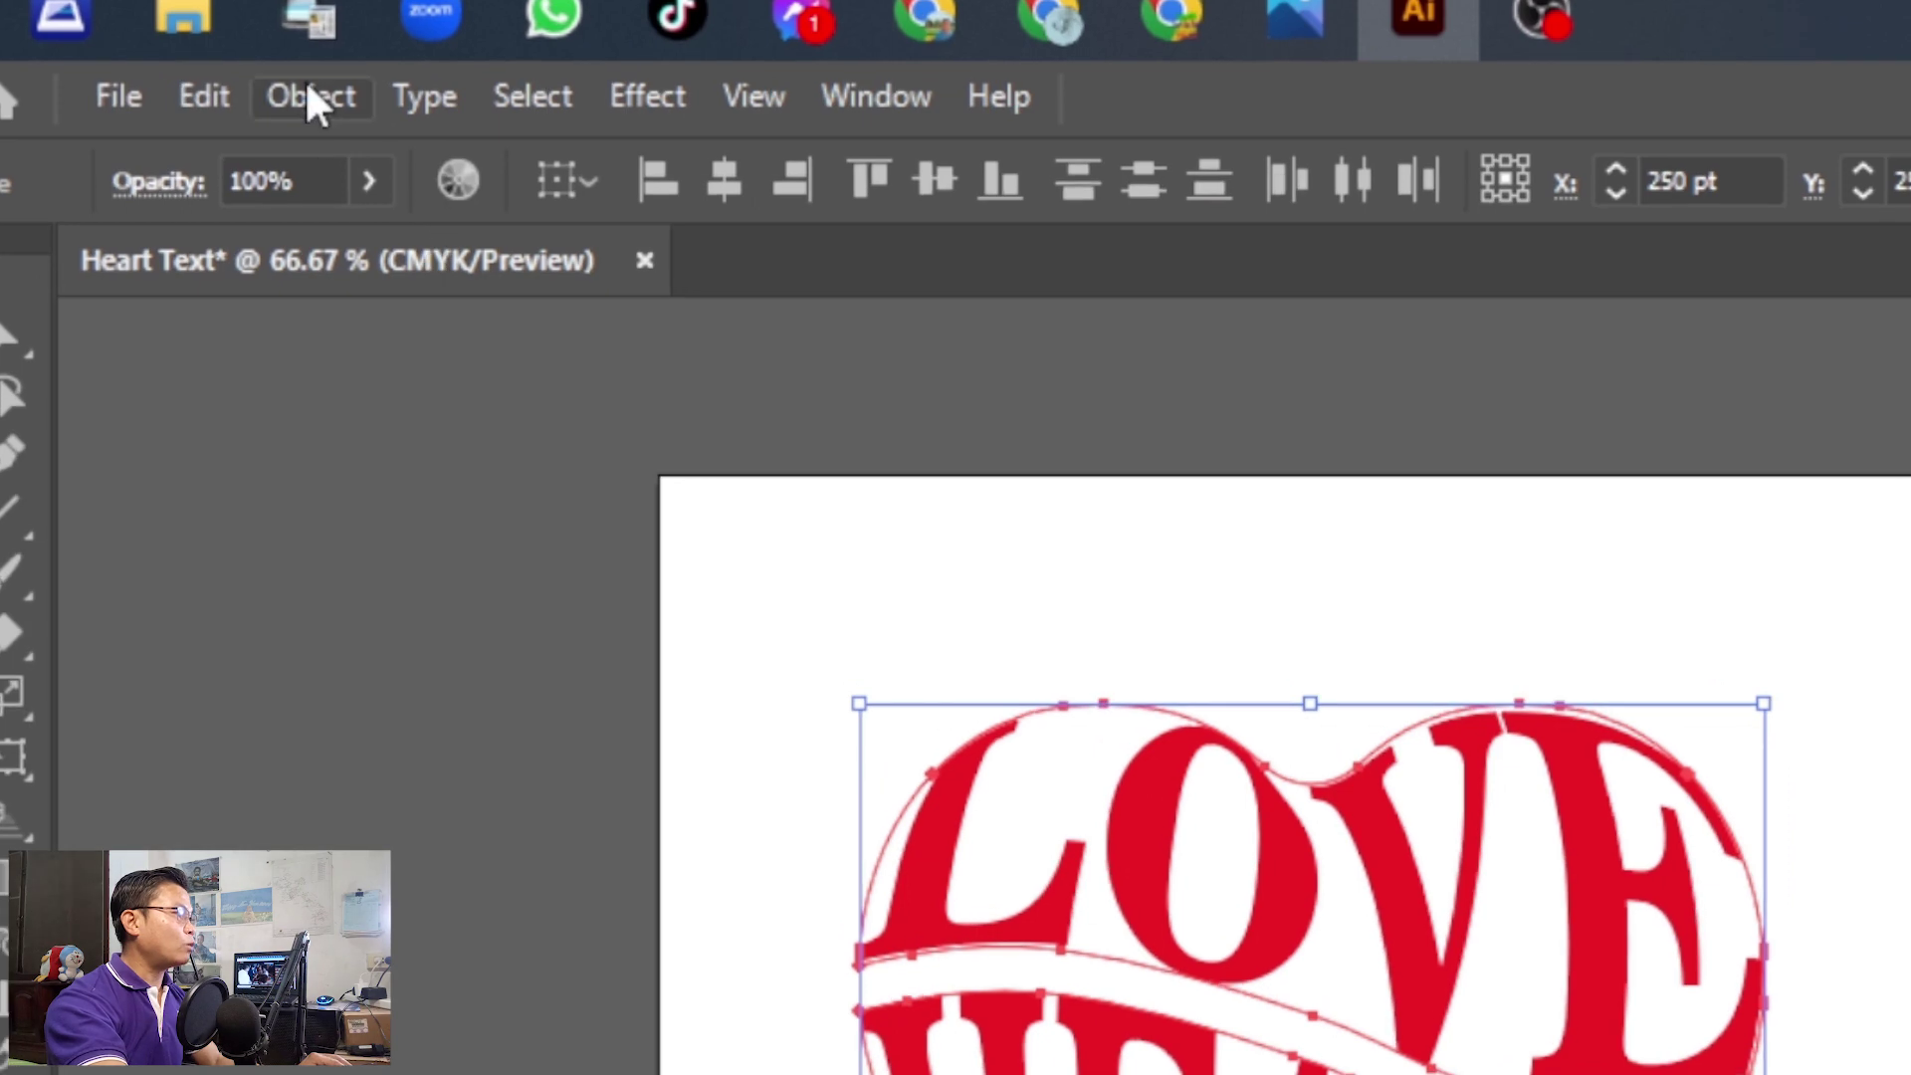
Expand the LOVE HEART envelope into plain red letter shapes.
click(244, 75)
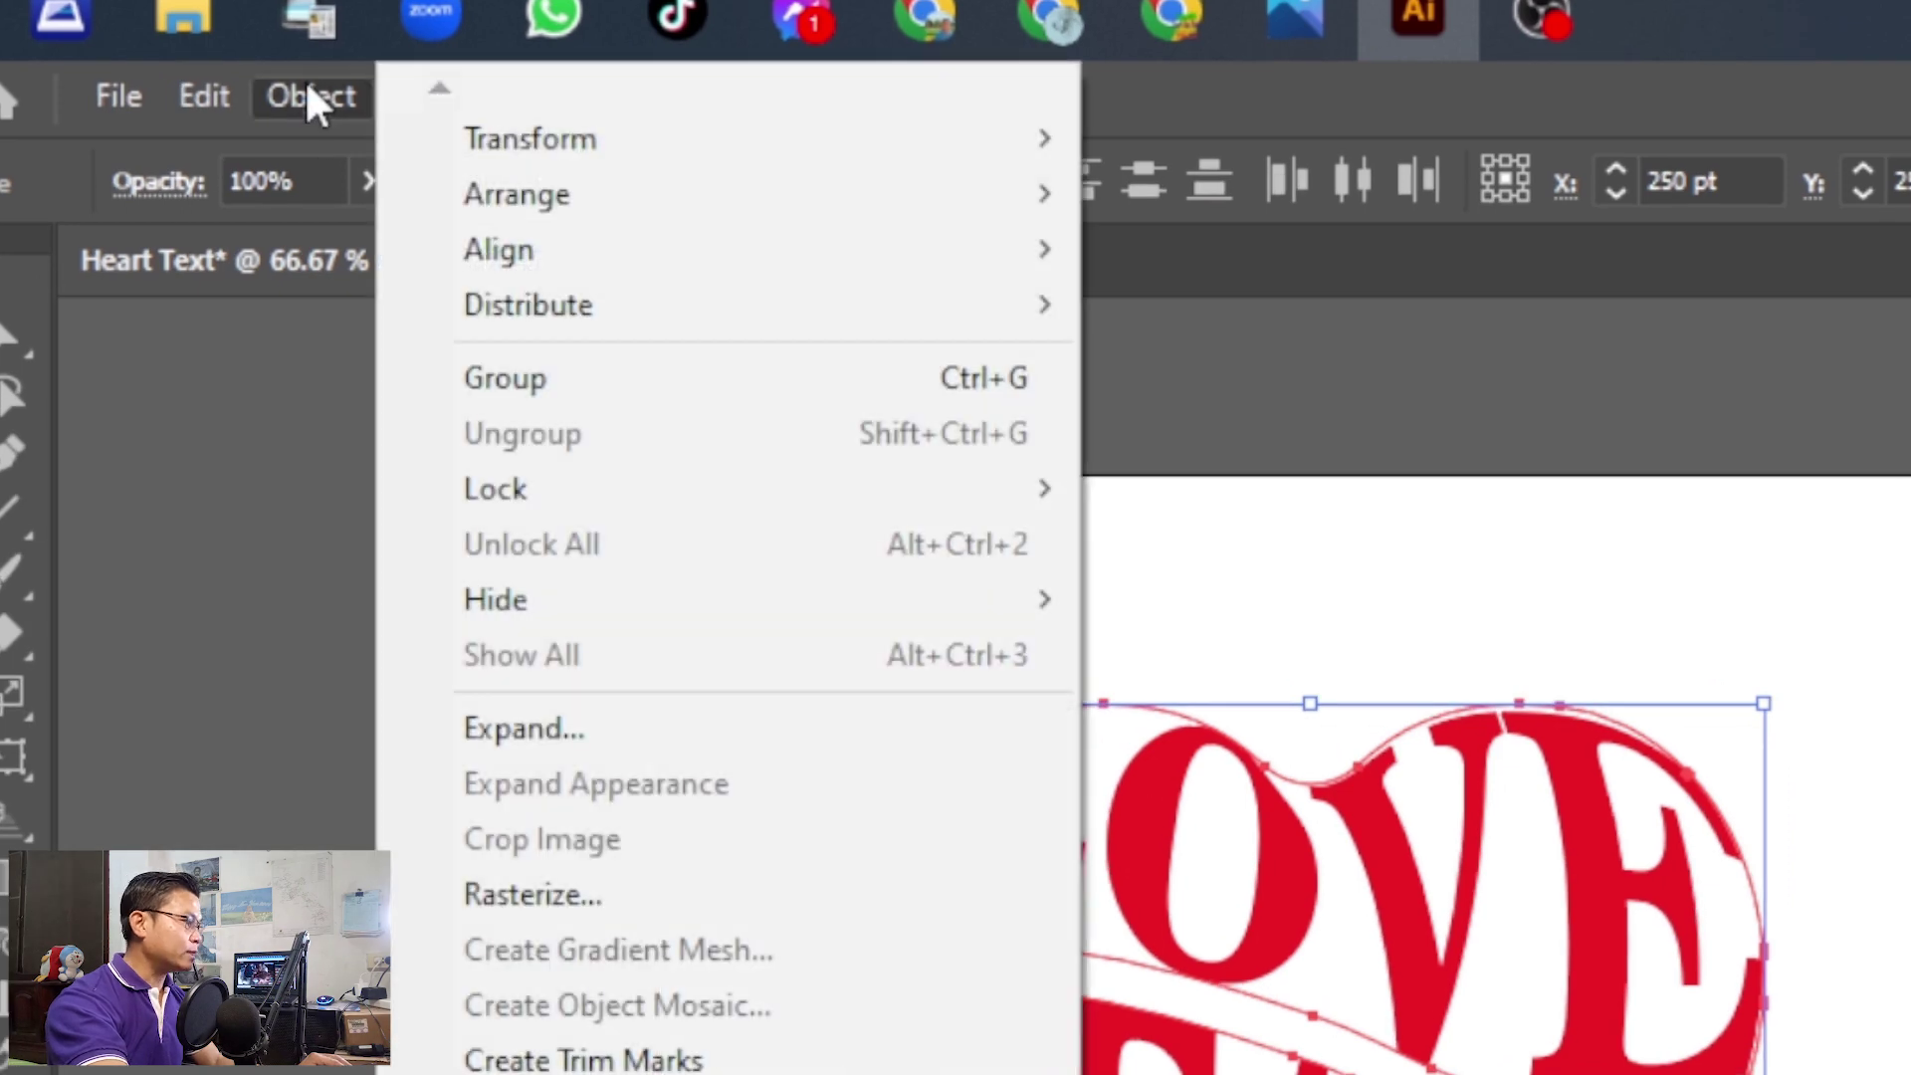
click(633, 734)
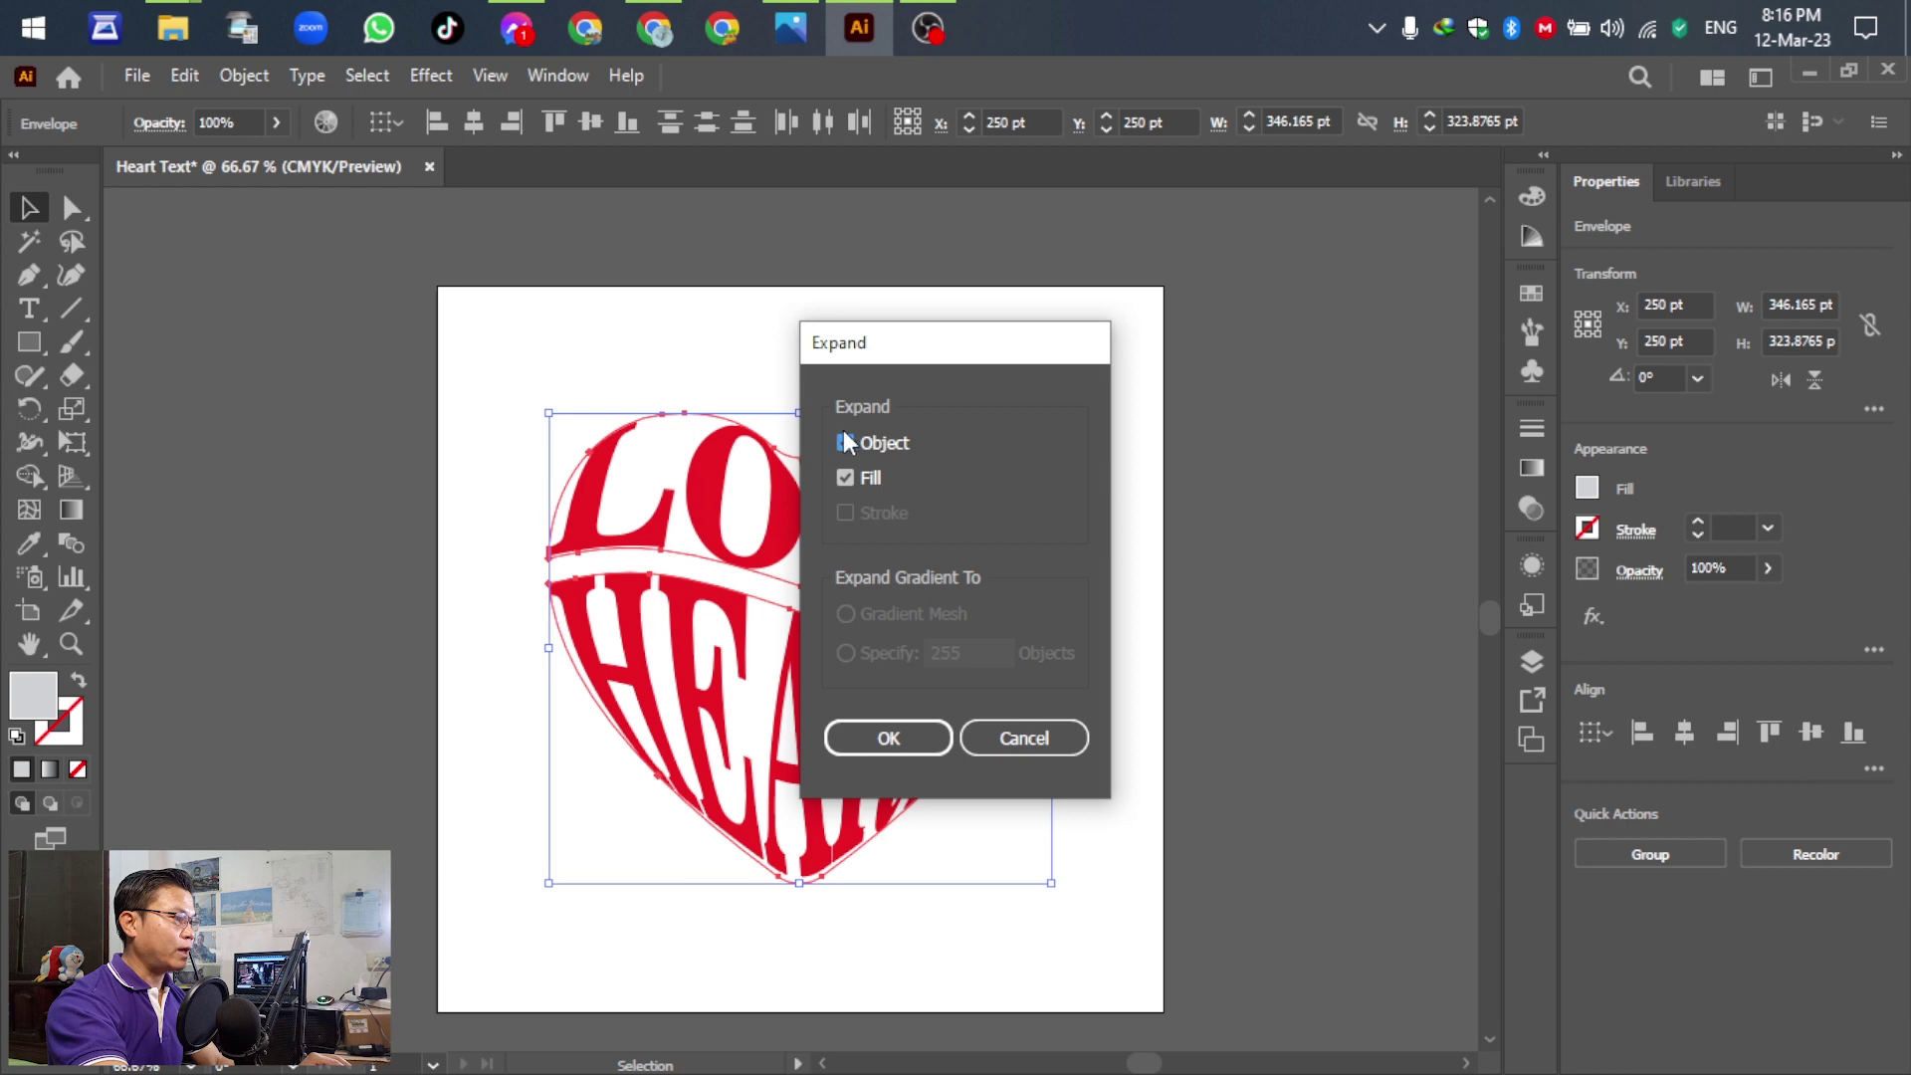
click(875, 740)
click(1339, 592)
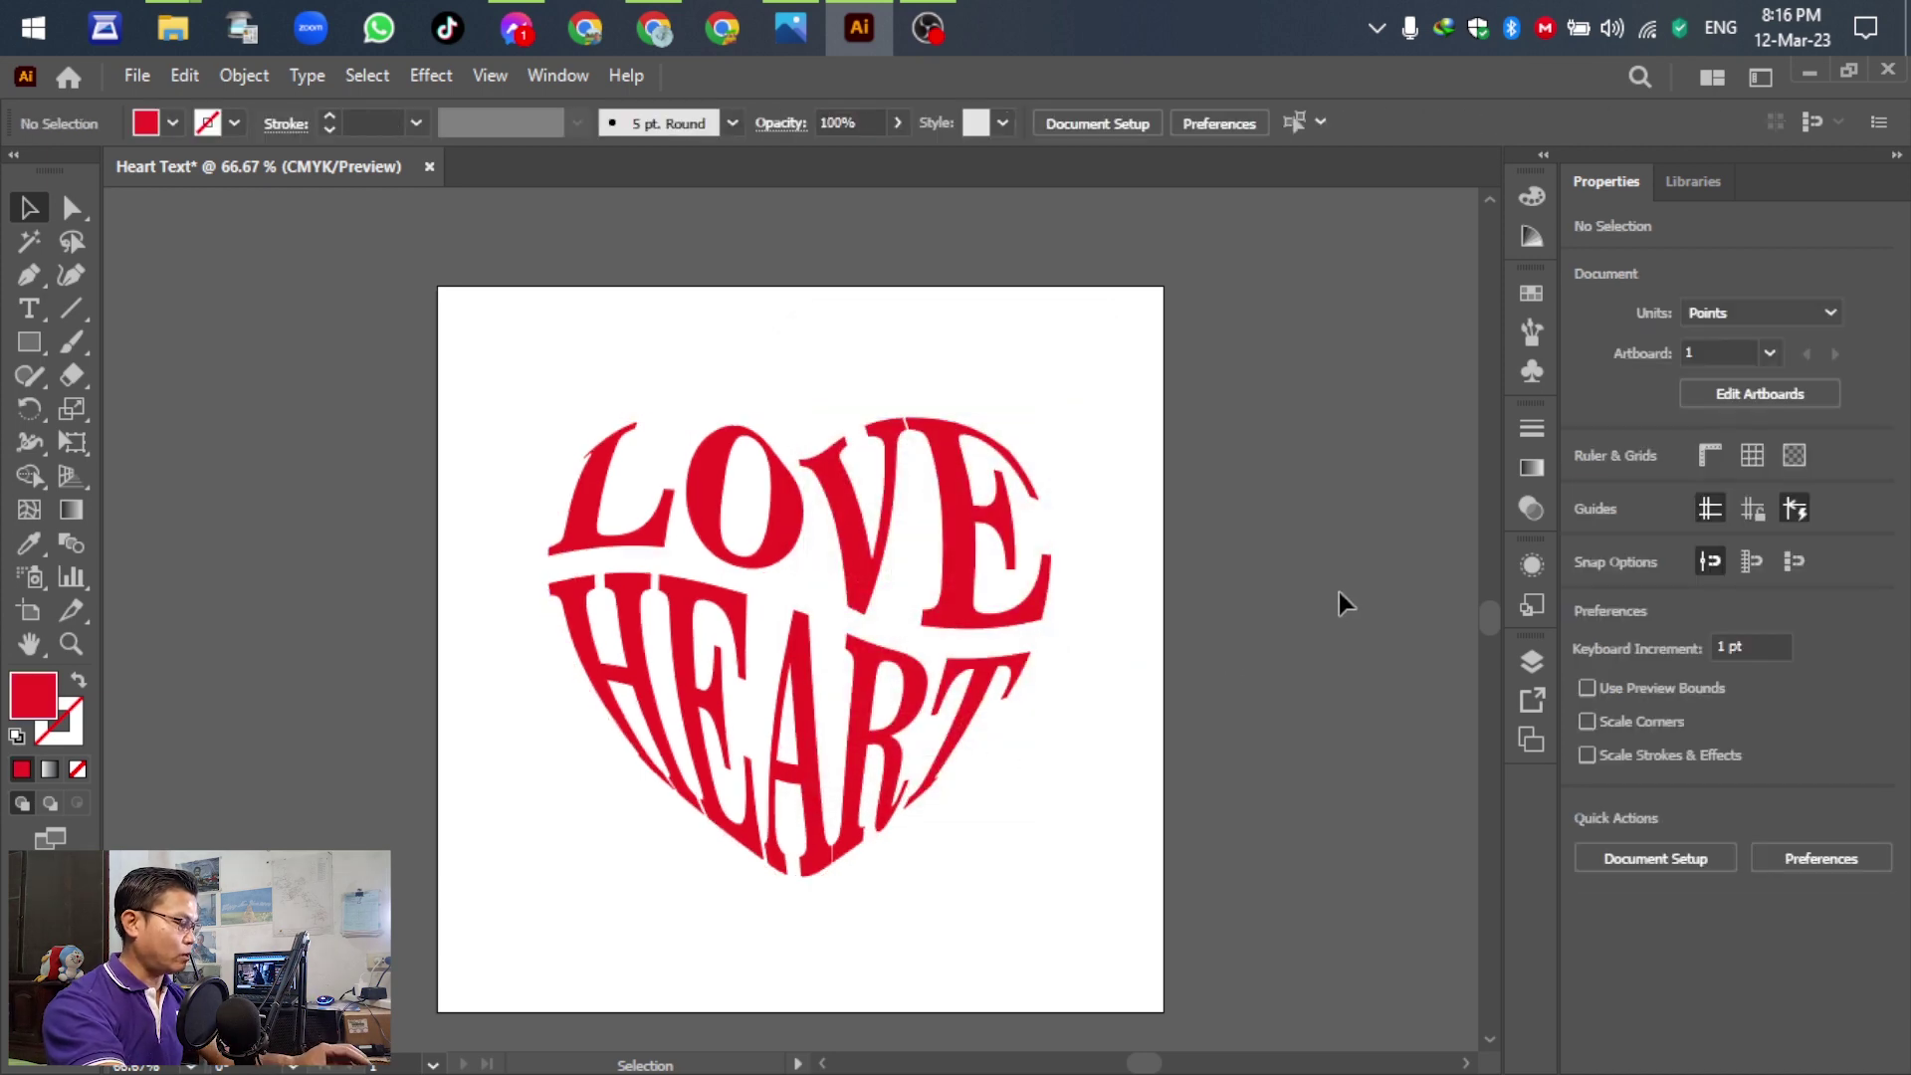
Check the expanded letters in Outline view, then compare with the reference image in Photos.
key(ctrl+y)
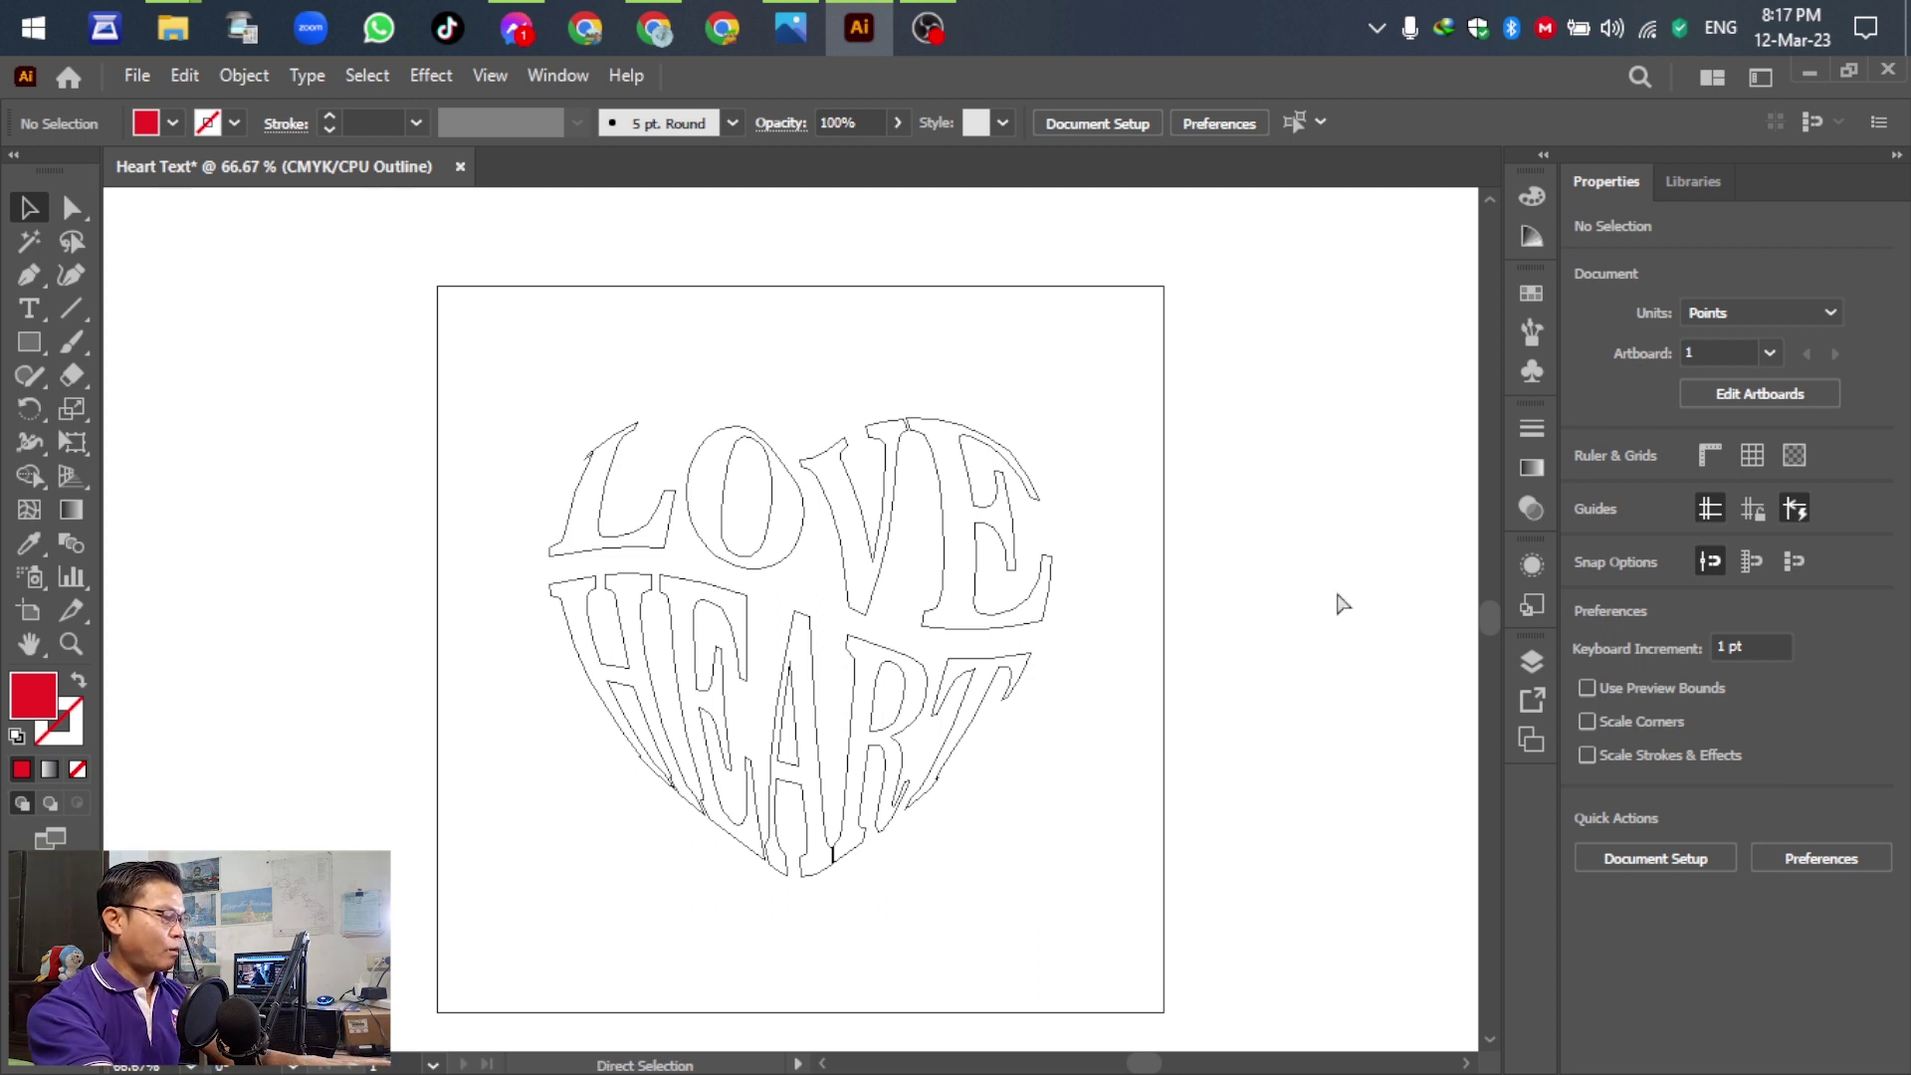
key(ctrl+y)
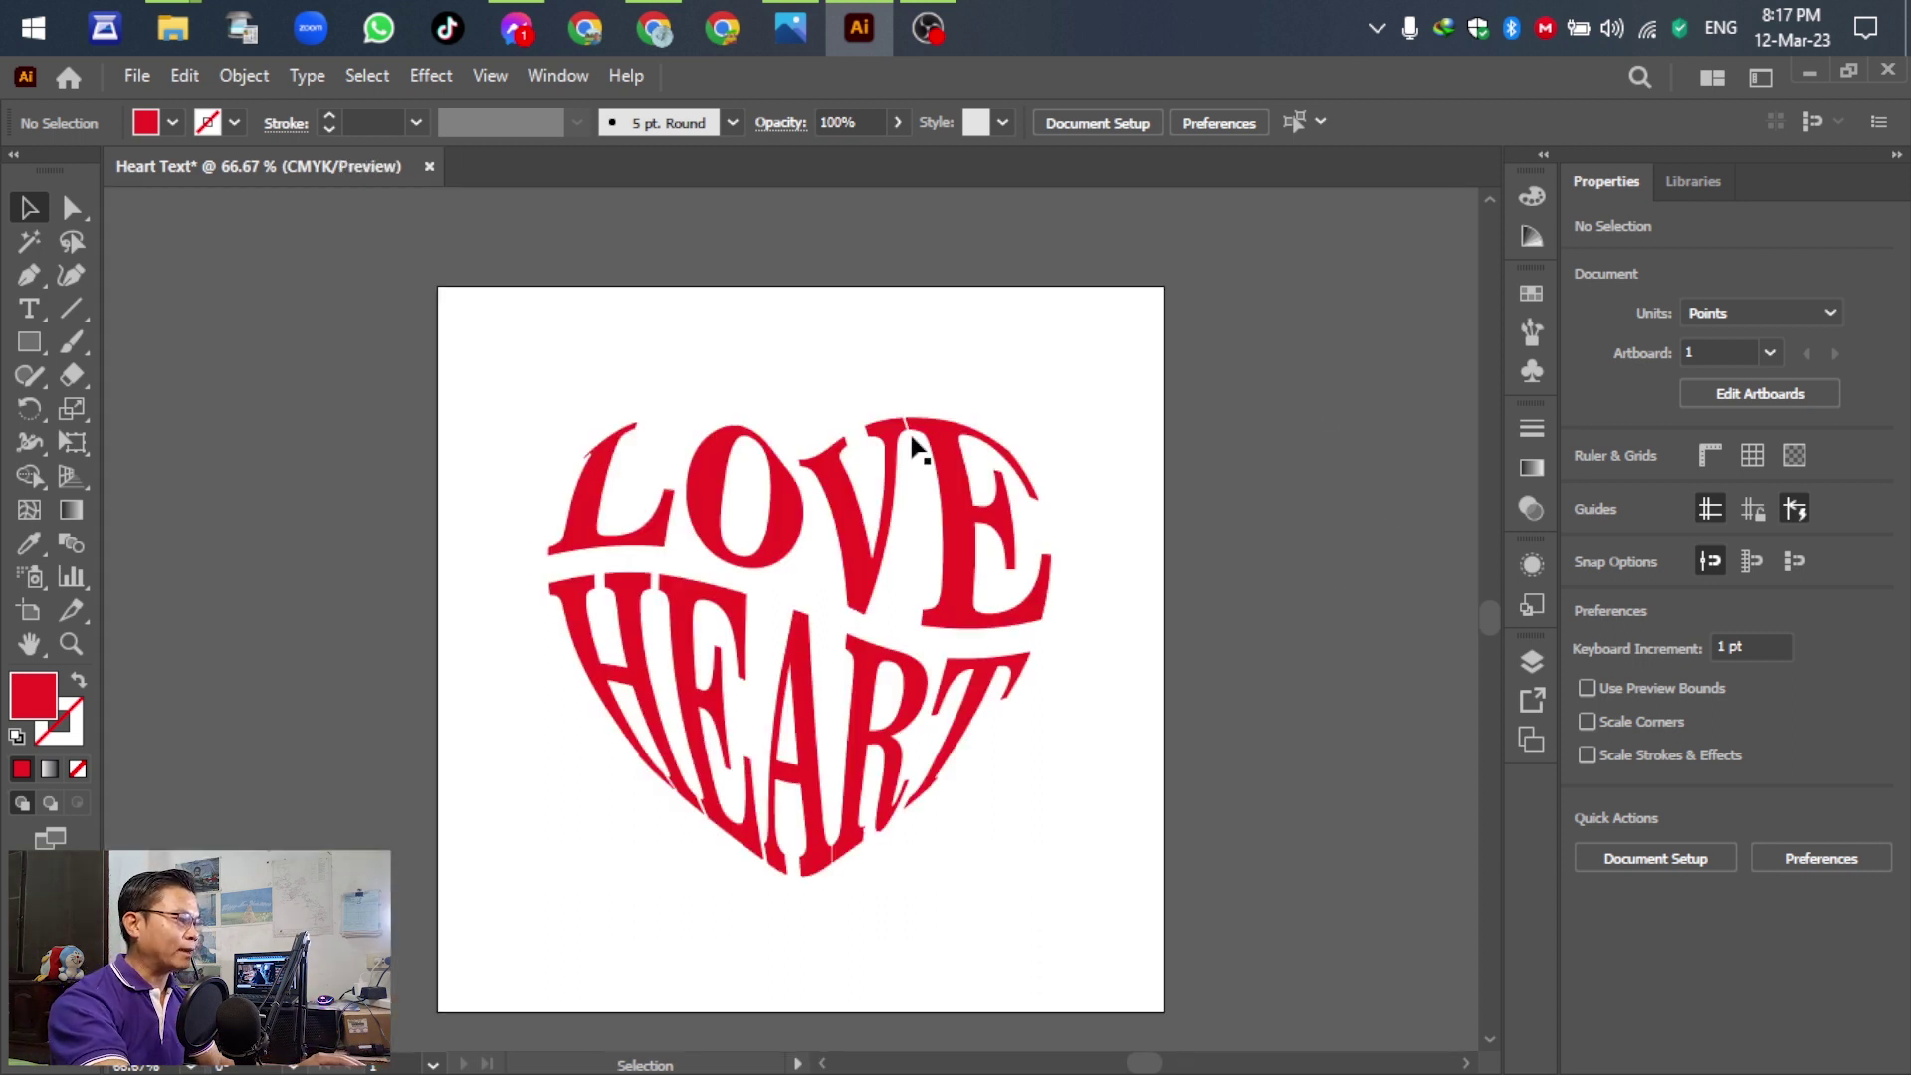
click(790, 28)
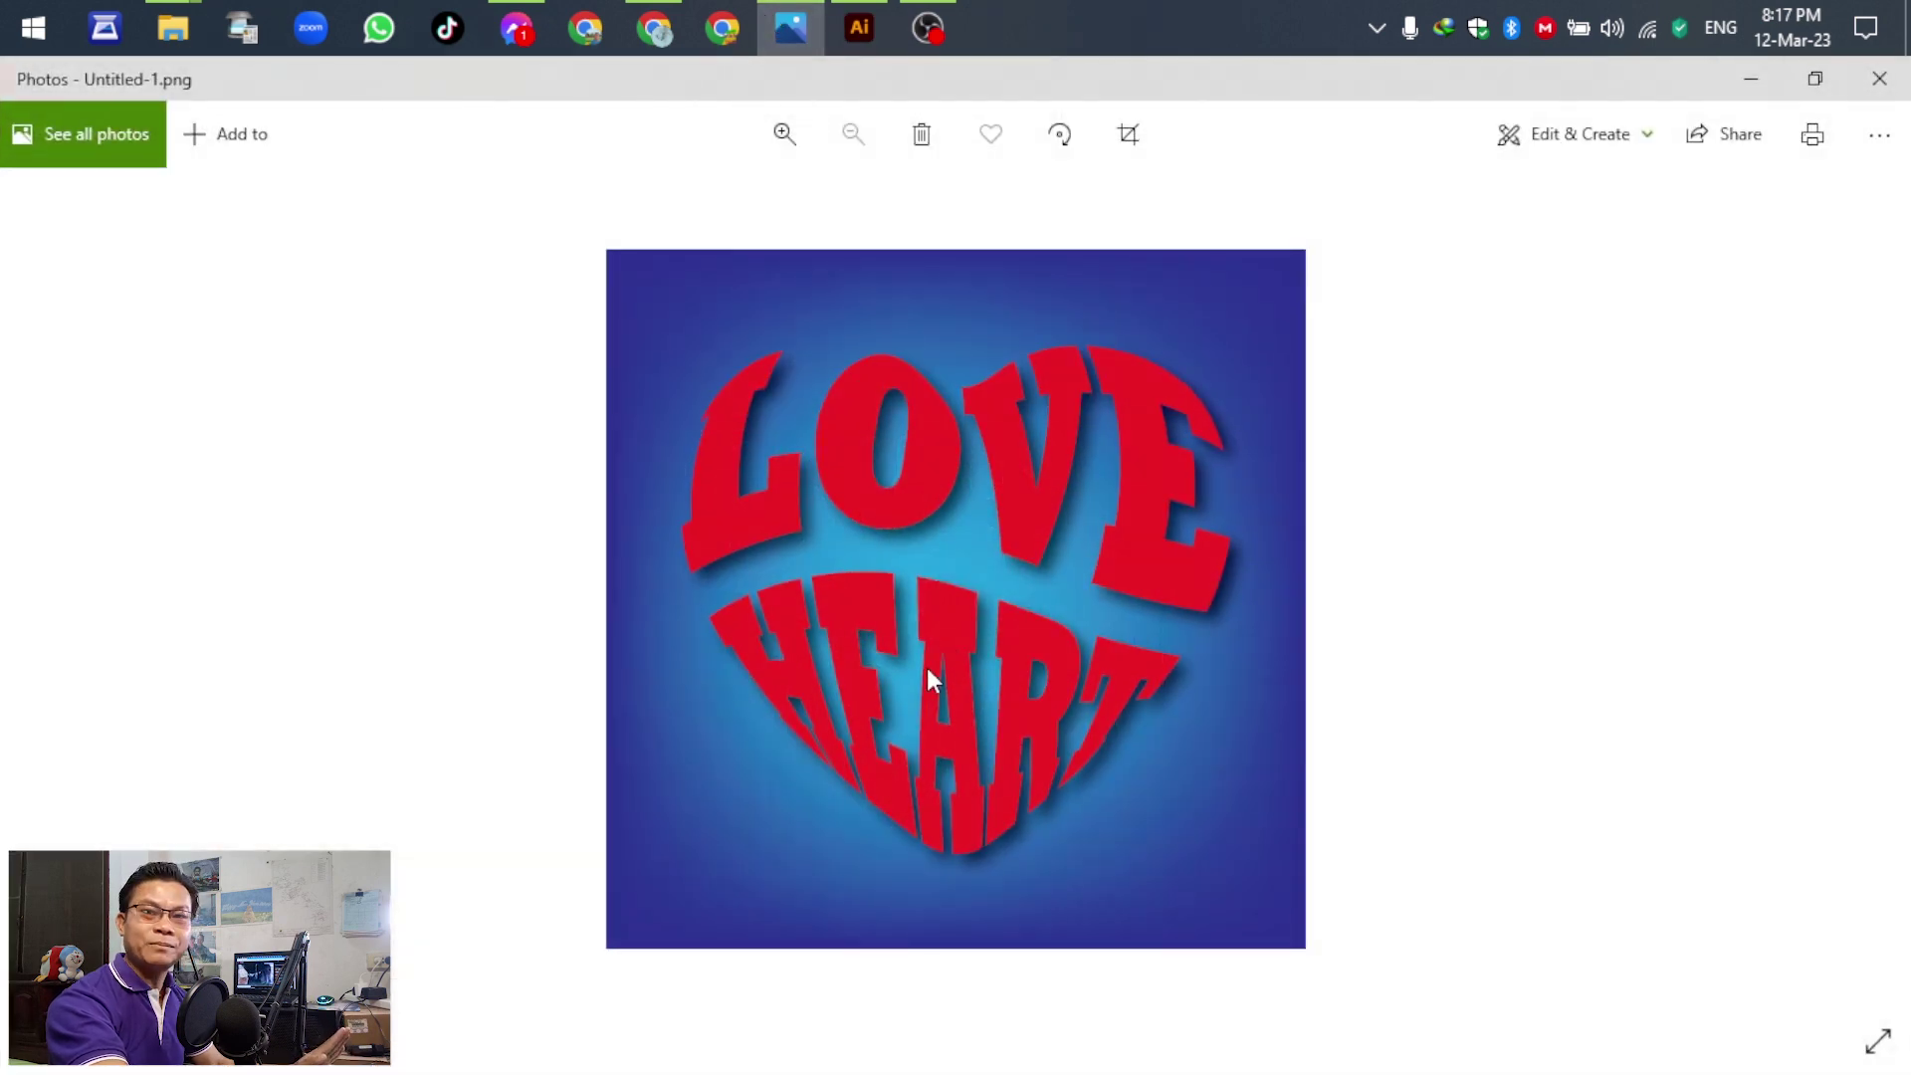
click(860, 30)
Add a drop shadow (75% opacity, 7 pt offsets, 5 pt blur) to the lettering and compare with the reference.
drag(320, 357, 1108, 814)
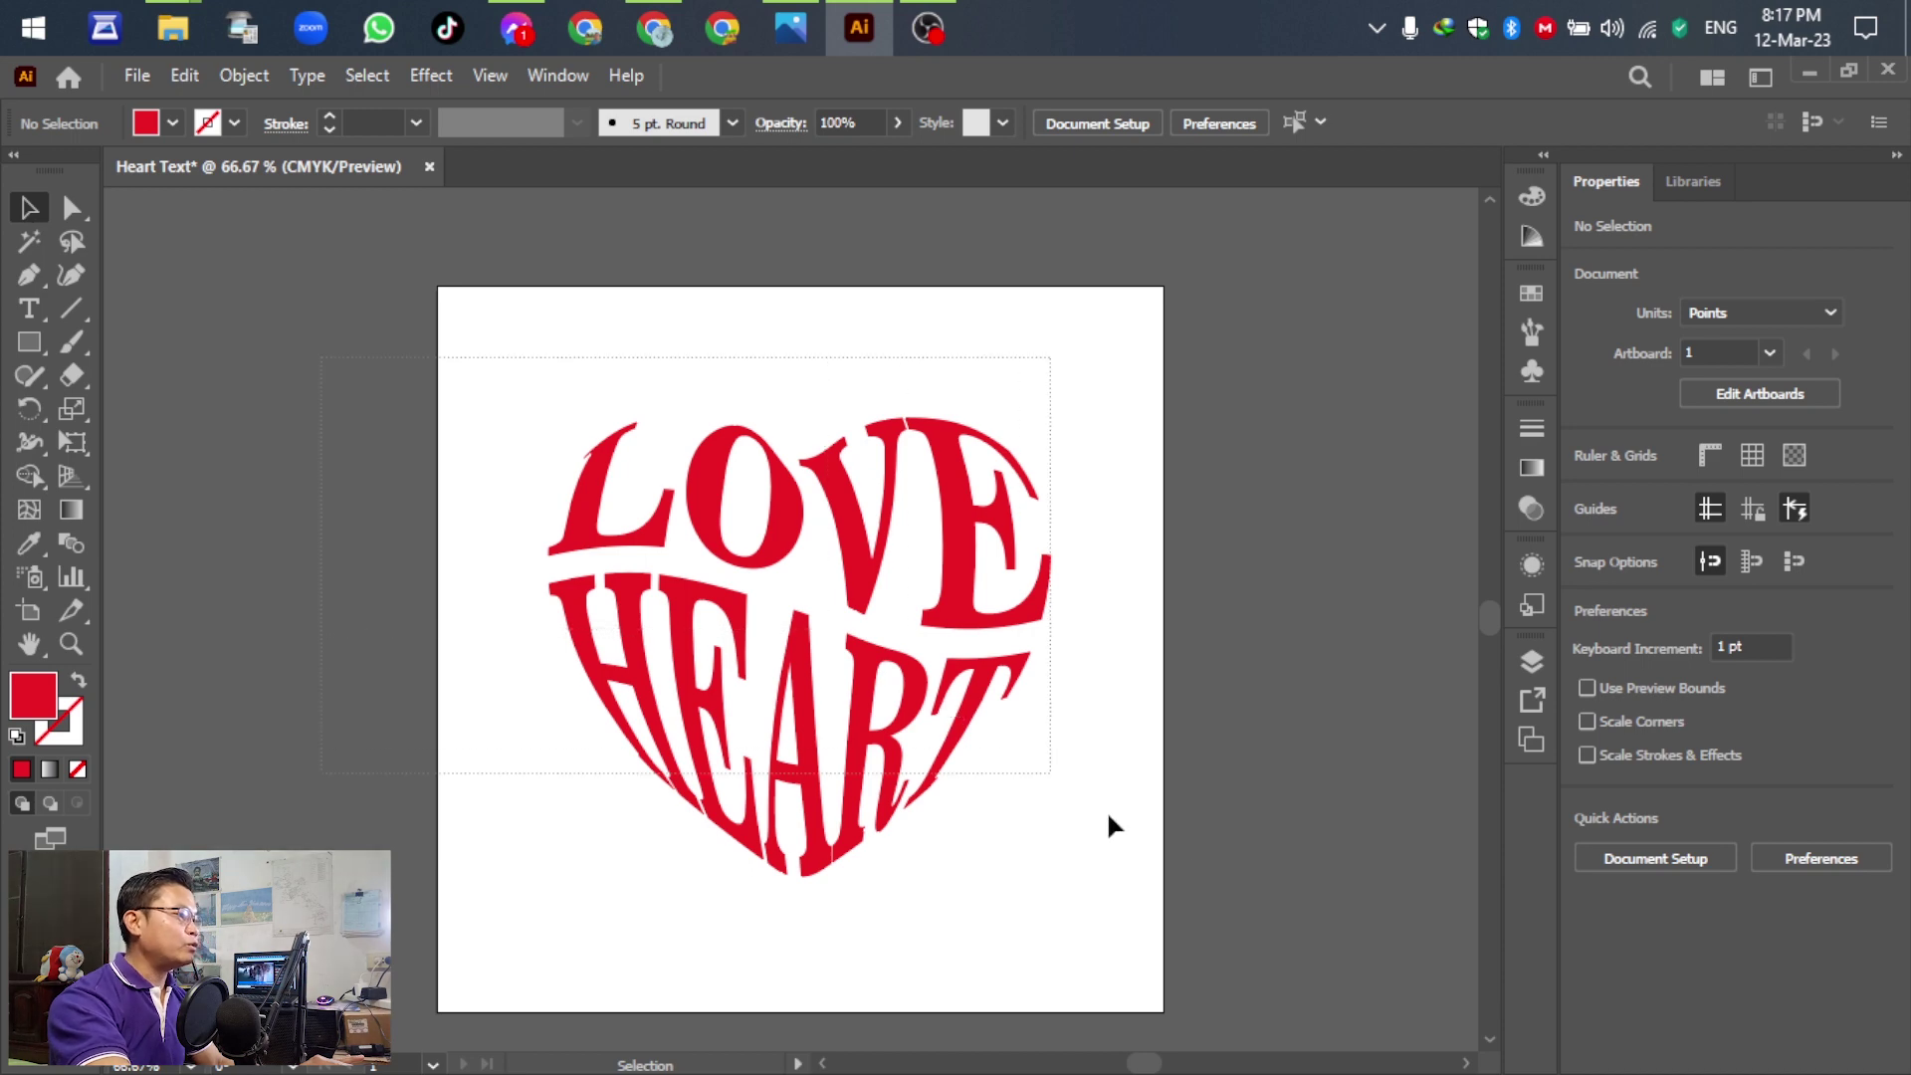
drag(1261, 982, 1262, 983)
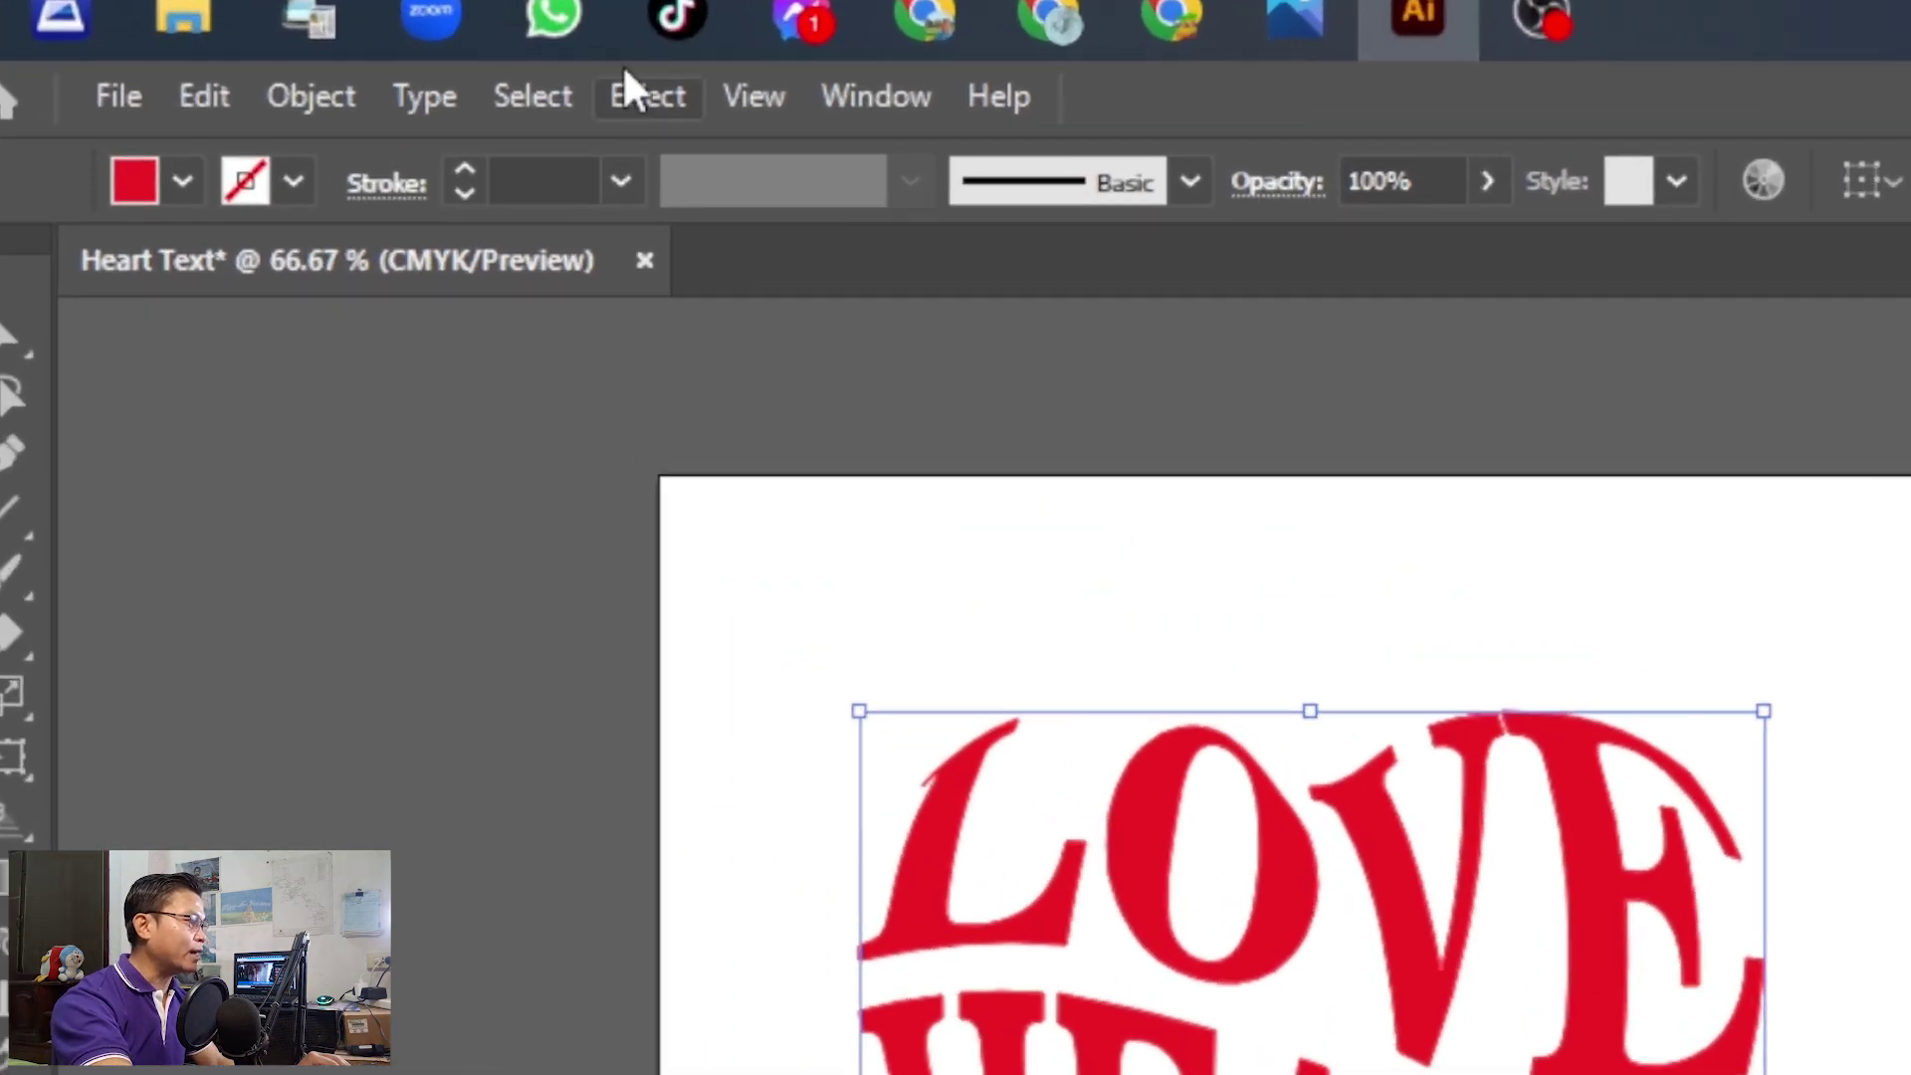
click(624, 97)
mouse_move(737, 666)
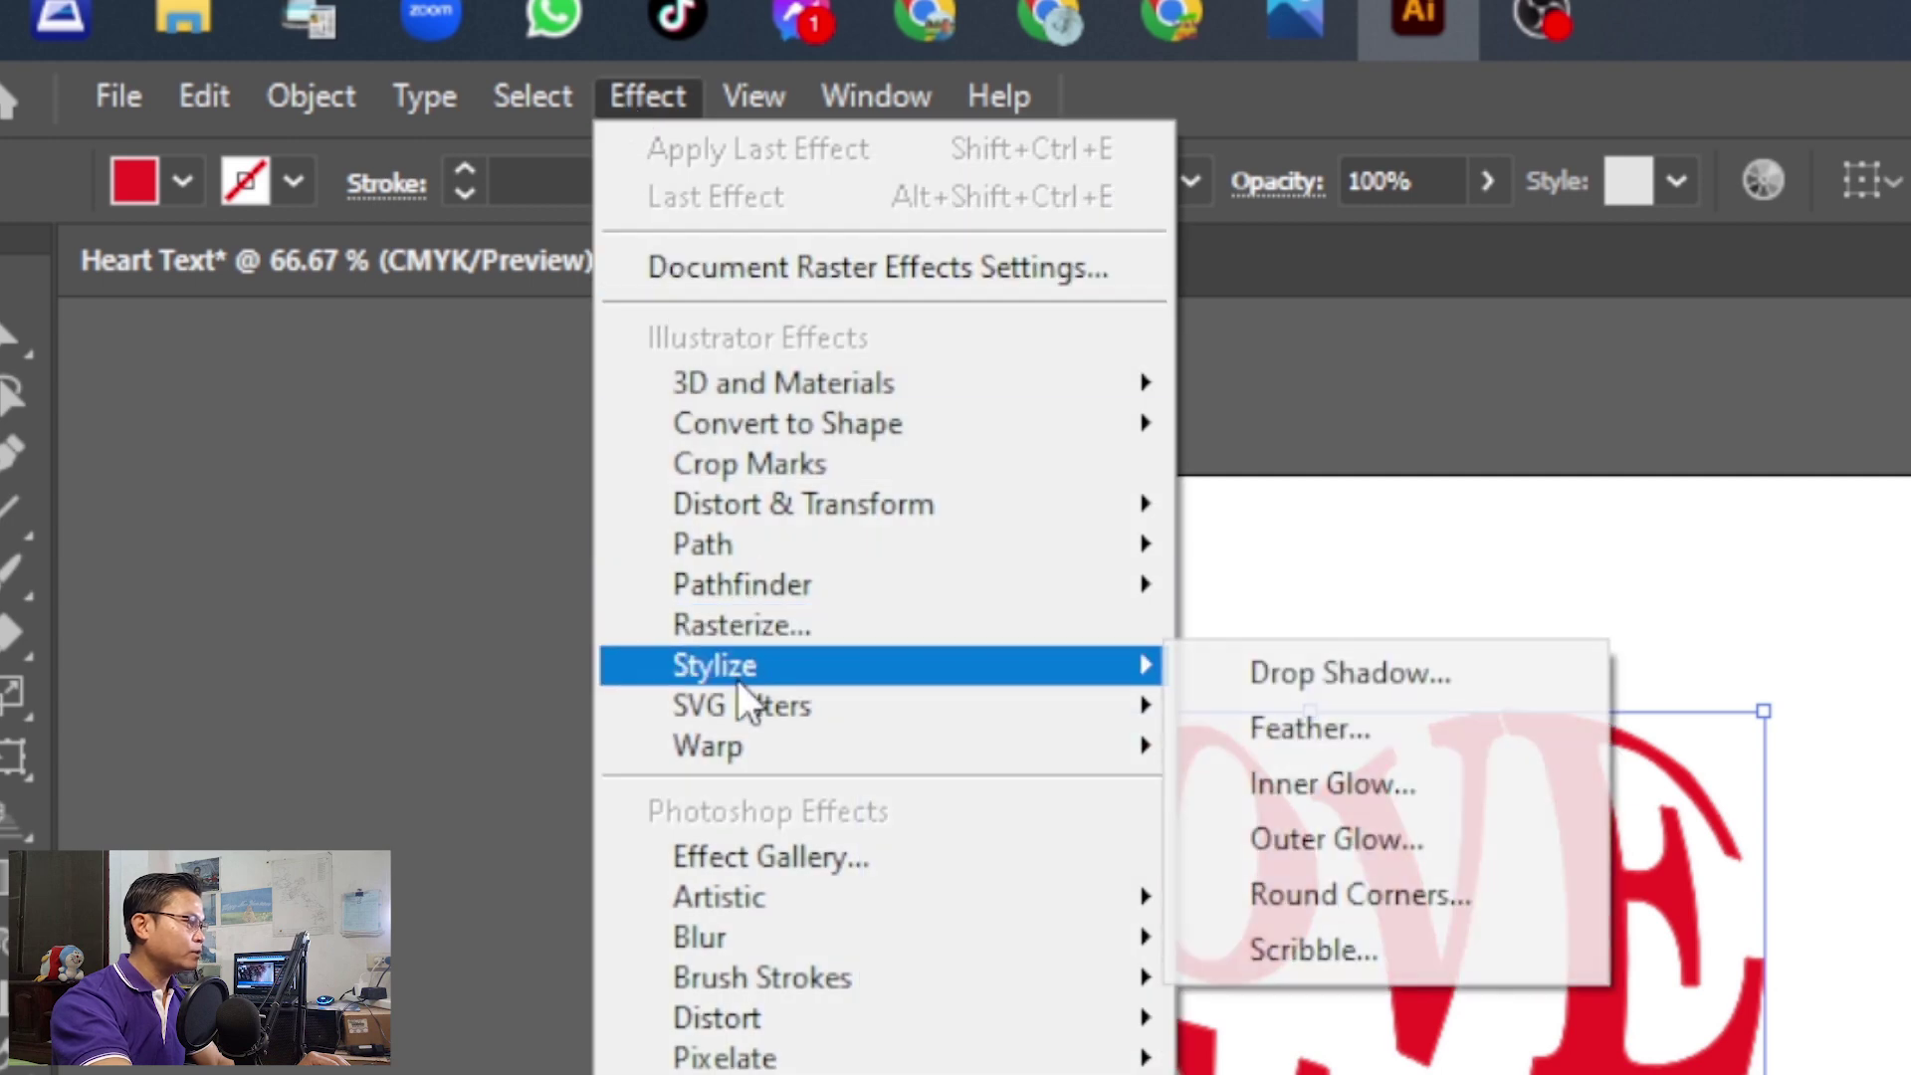
click(1321, 683)
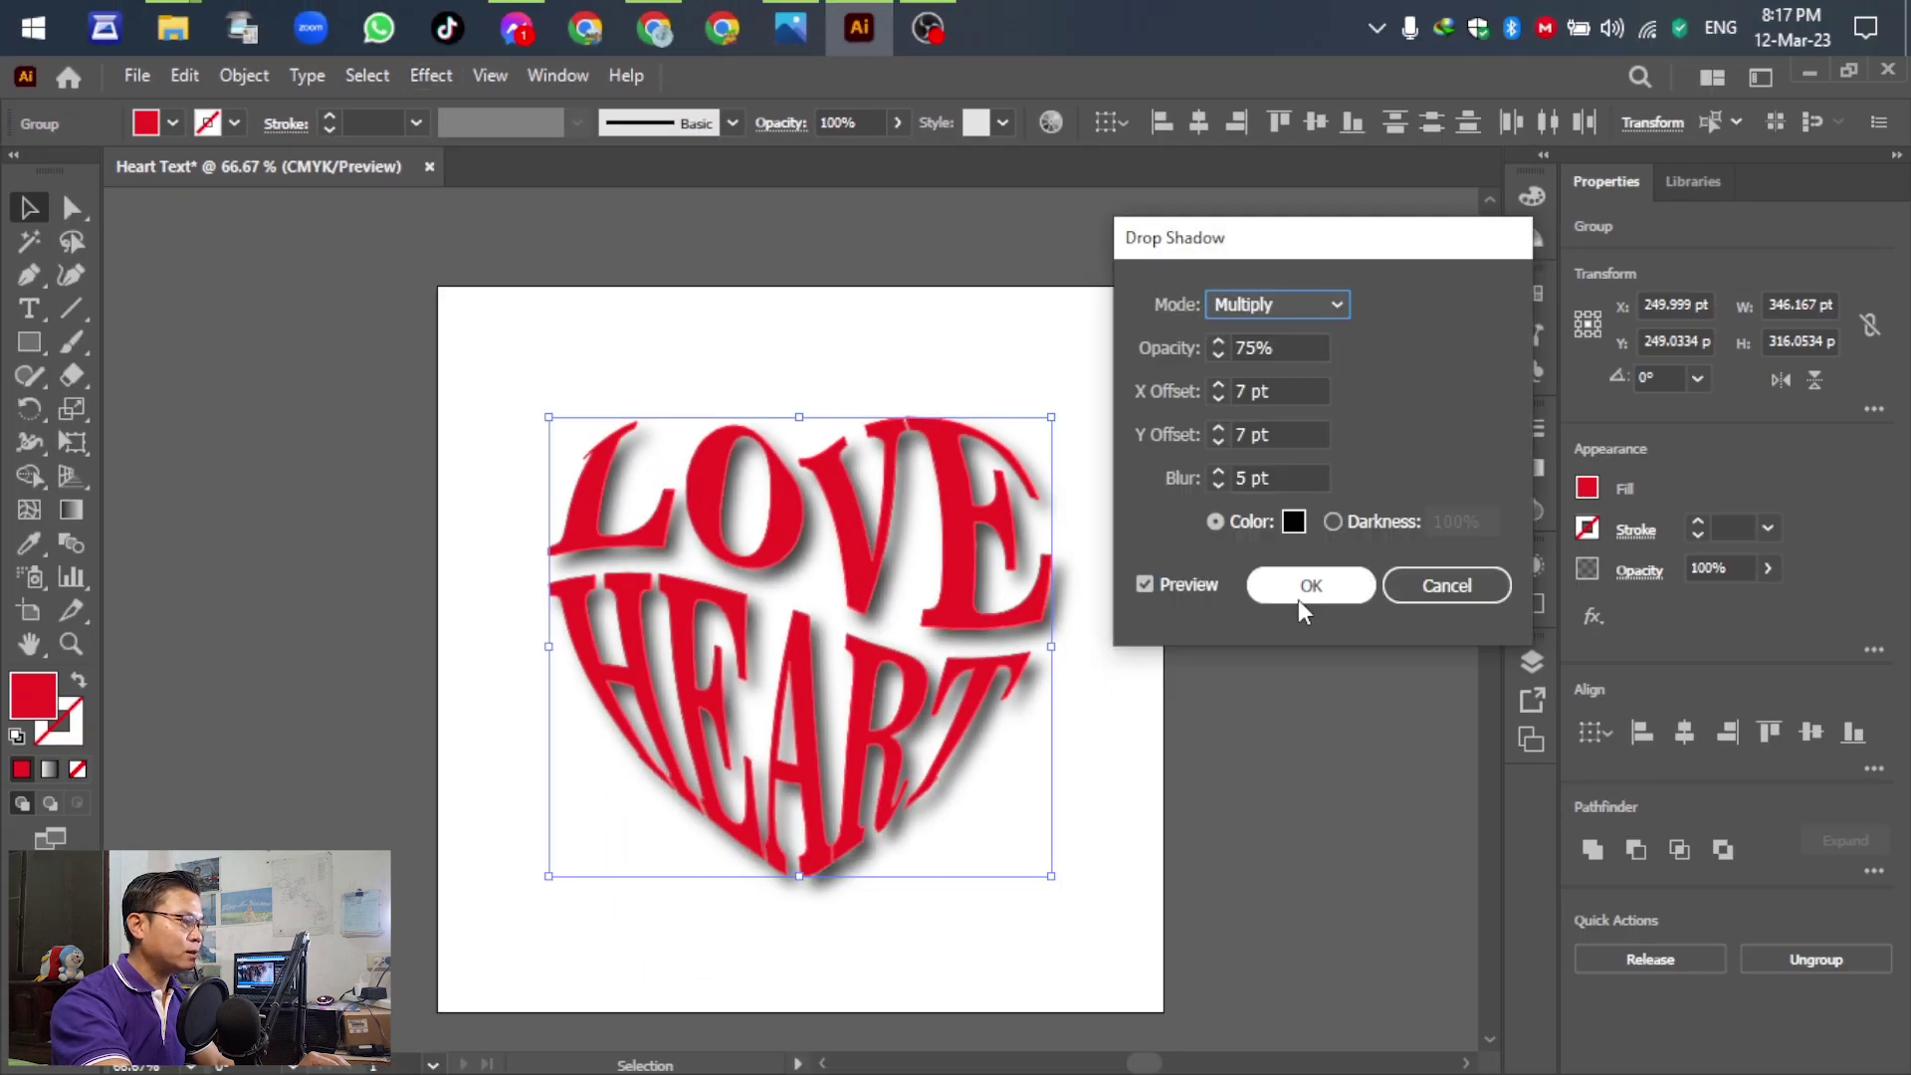
click(1303, 593)
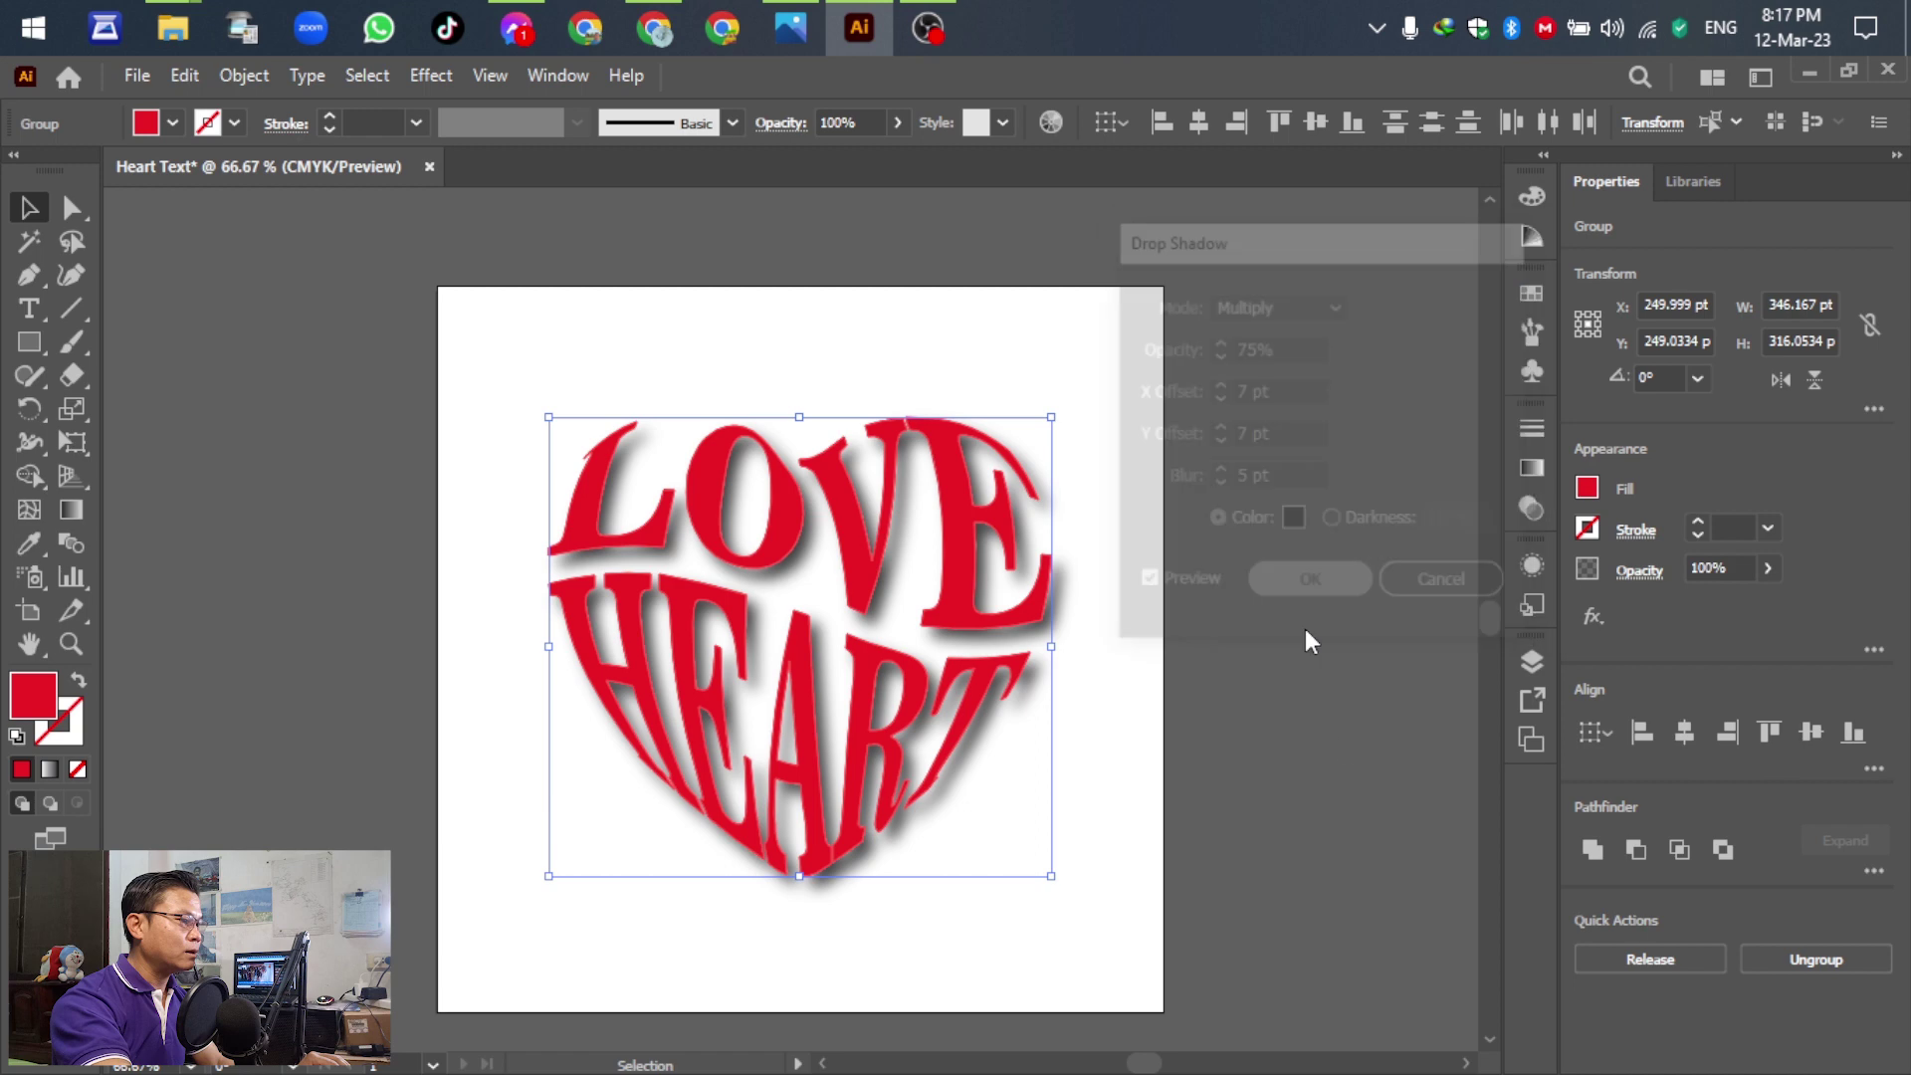
click(1336, 738)
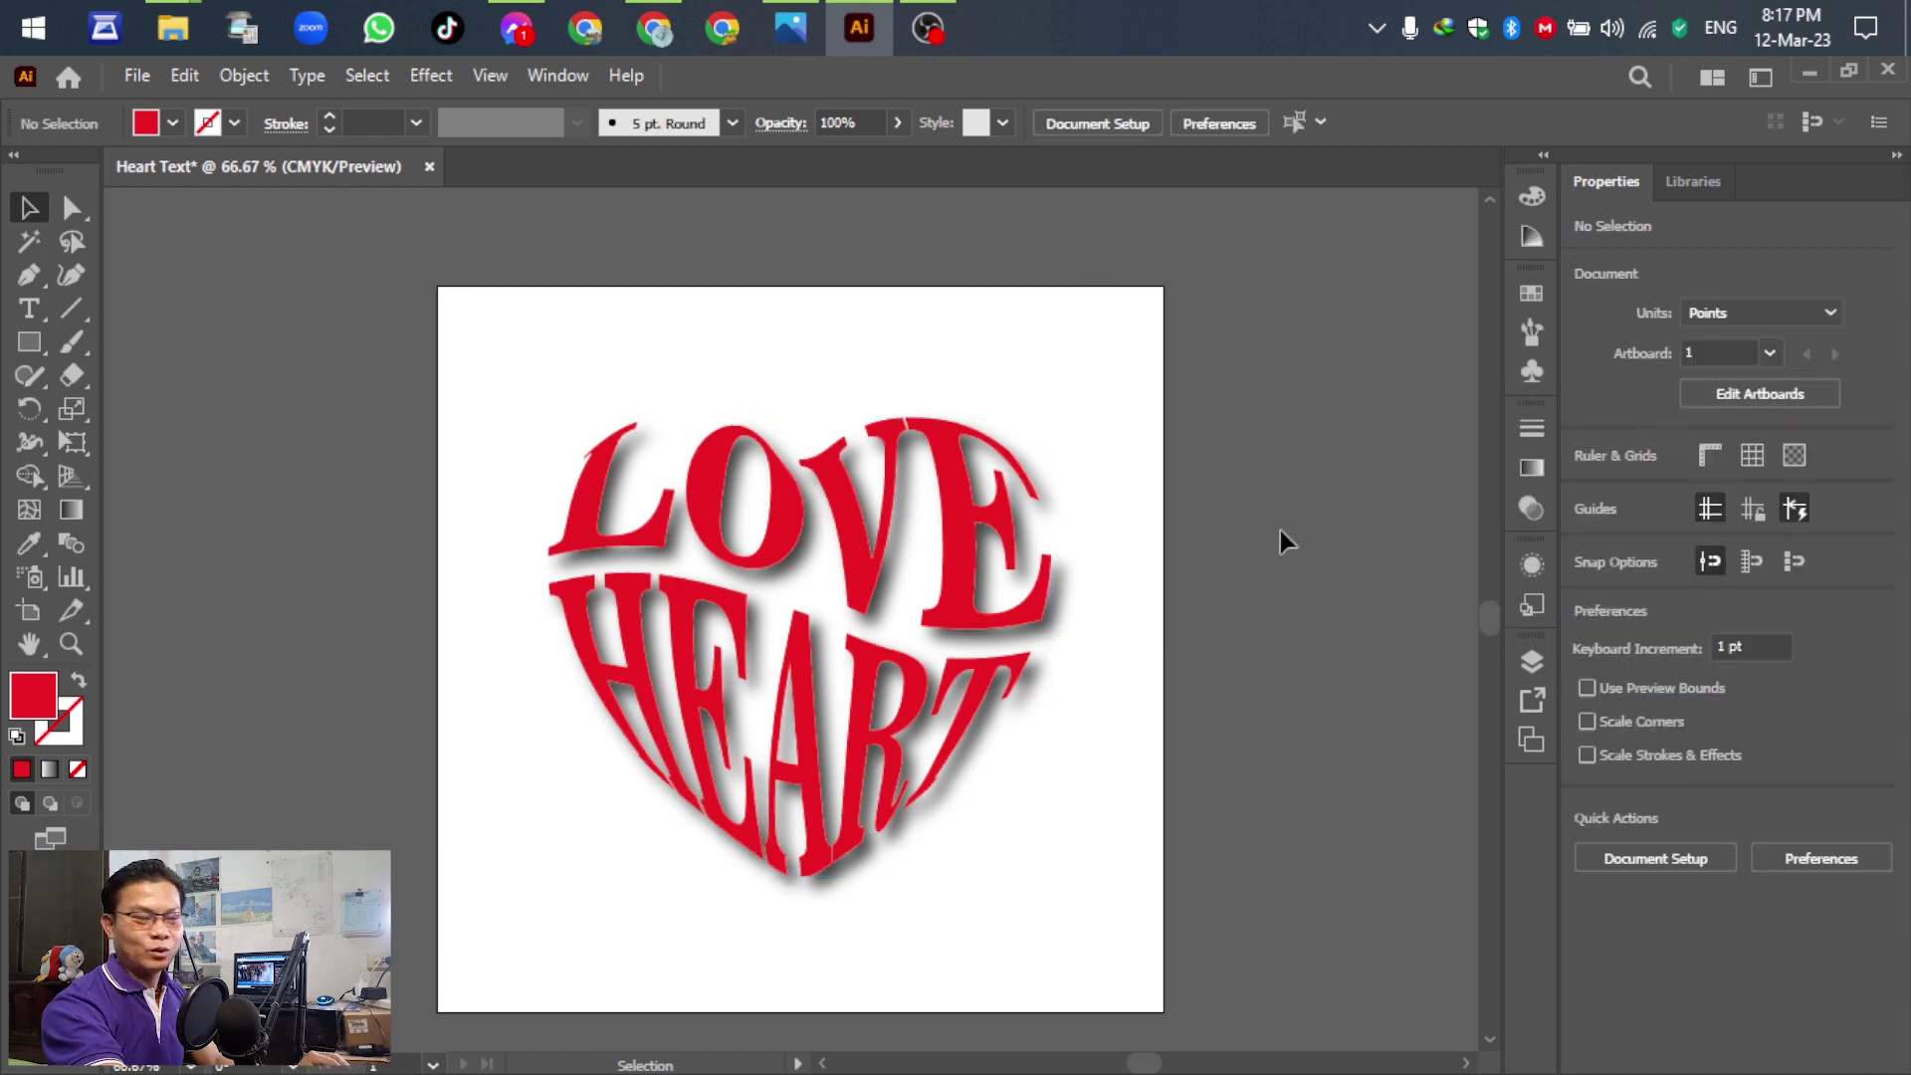
click(791, 24)
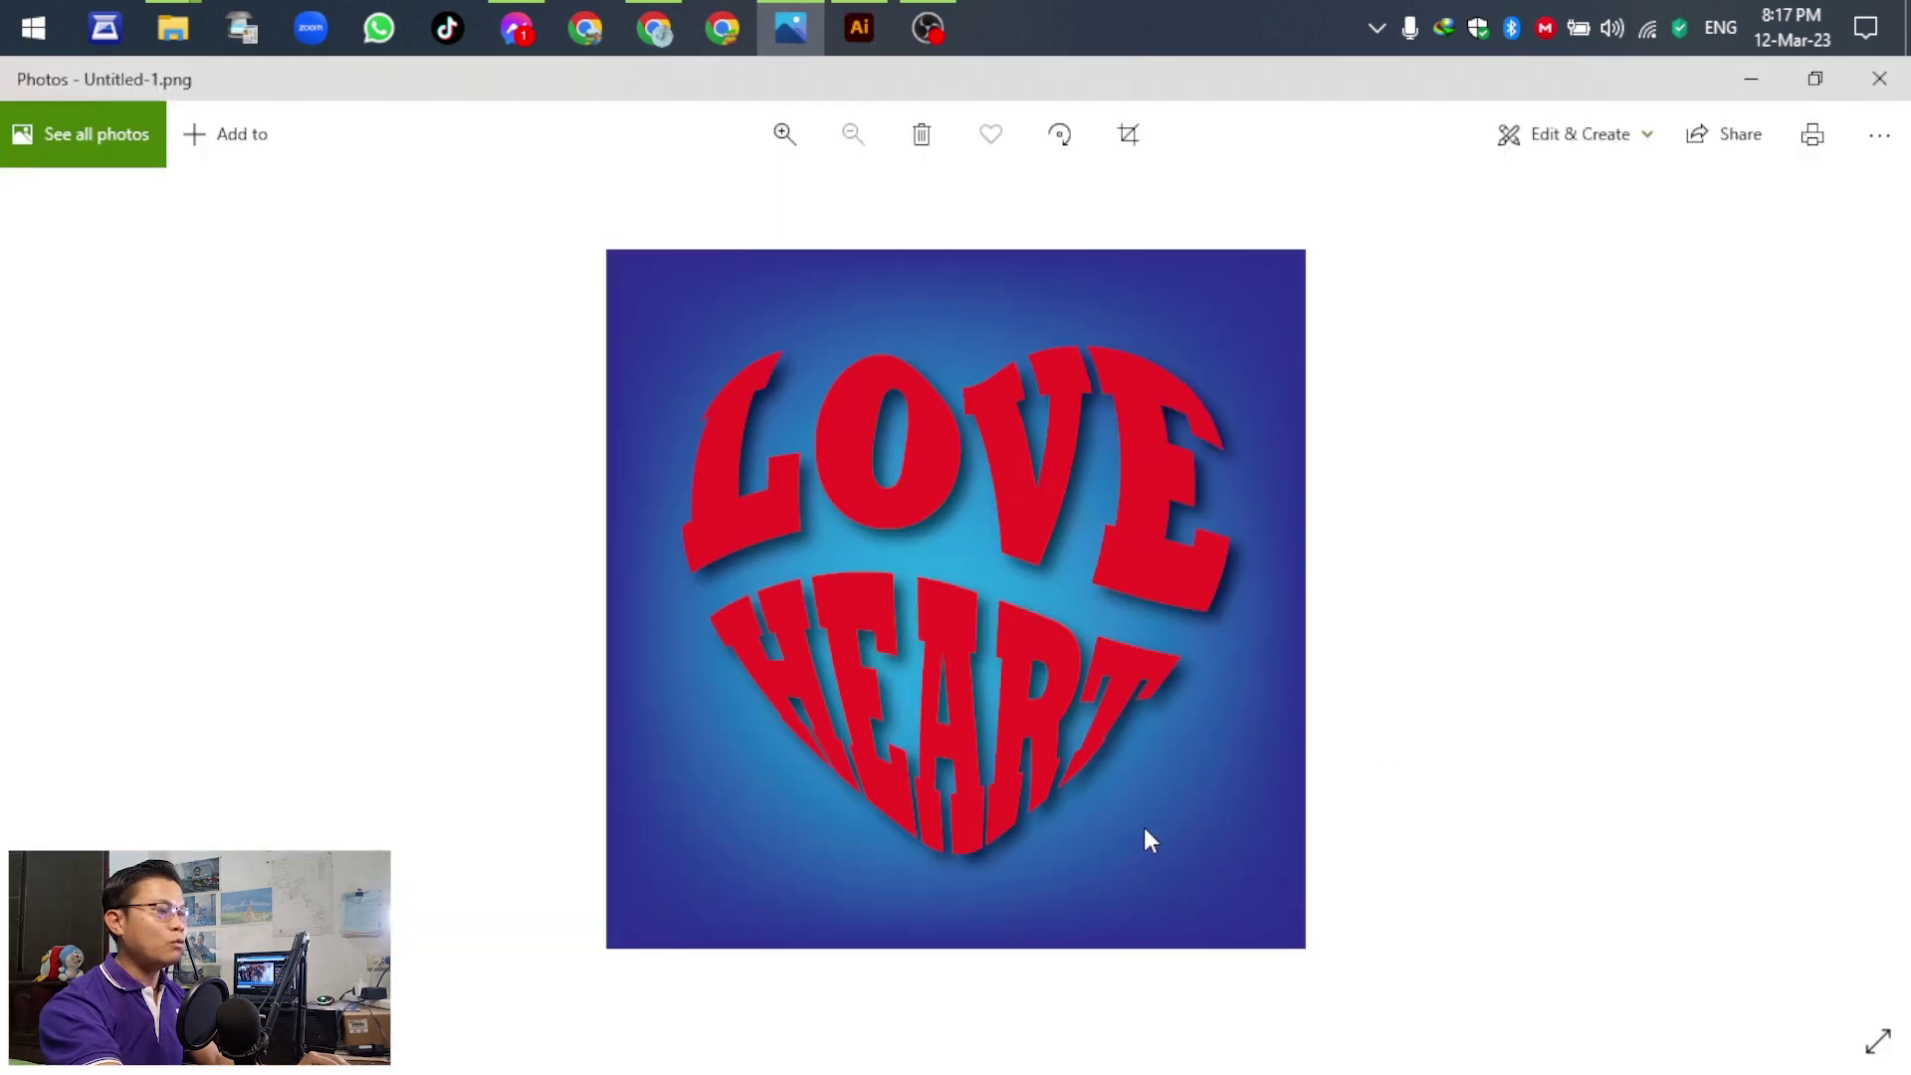
click(860, 30)
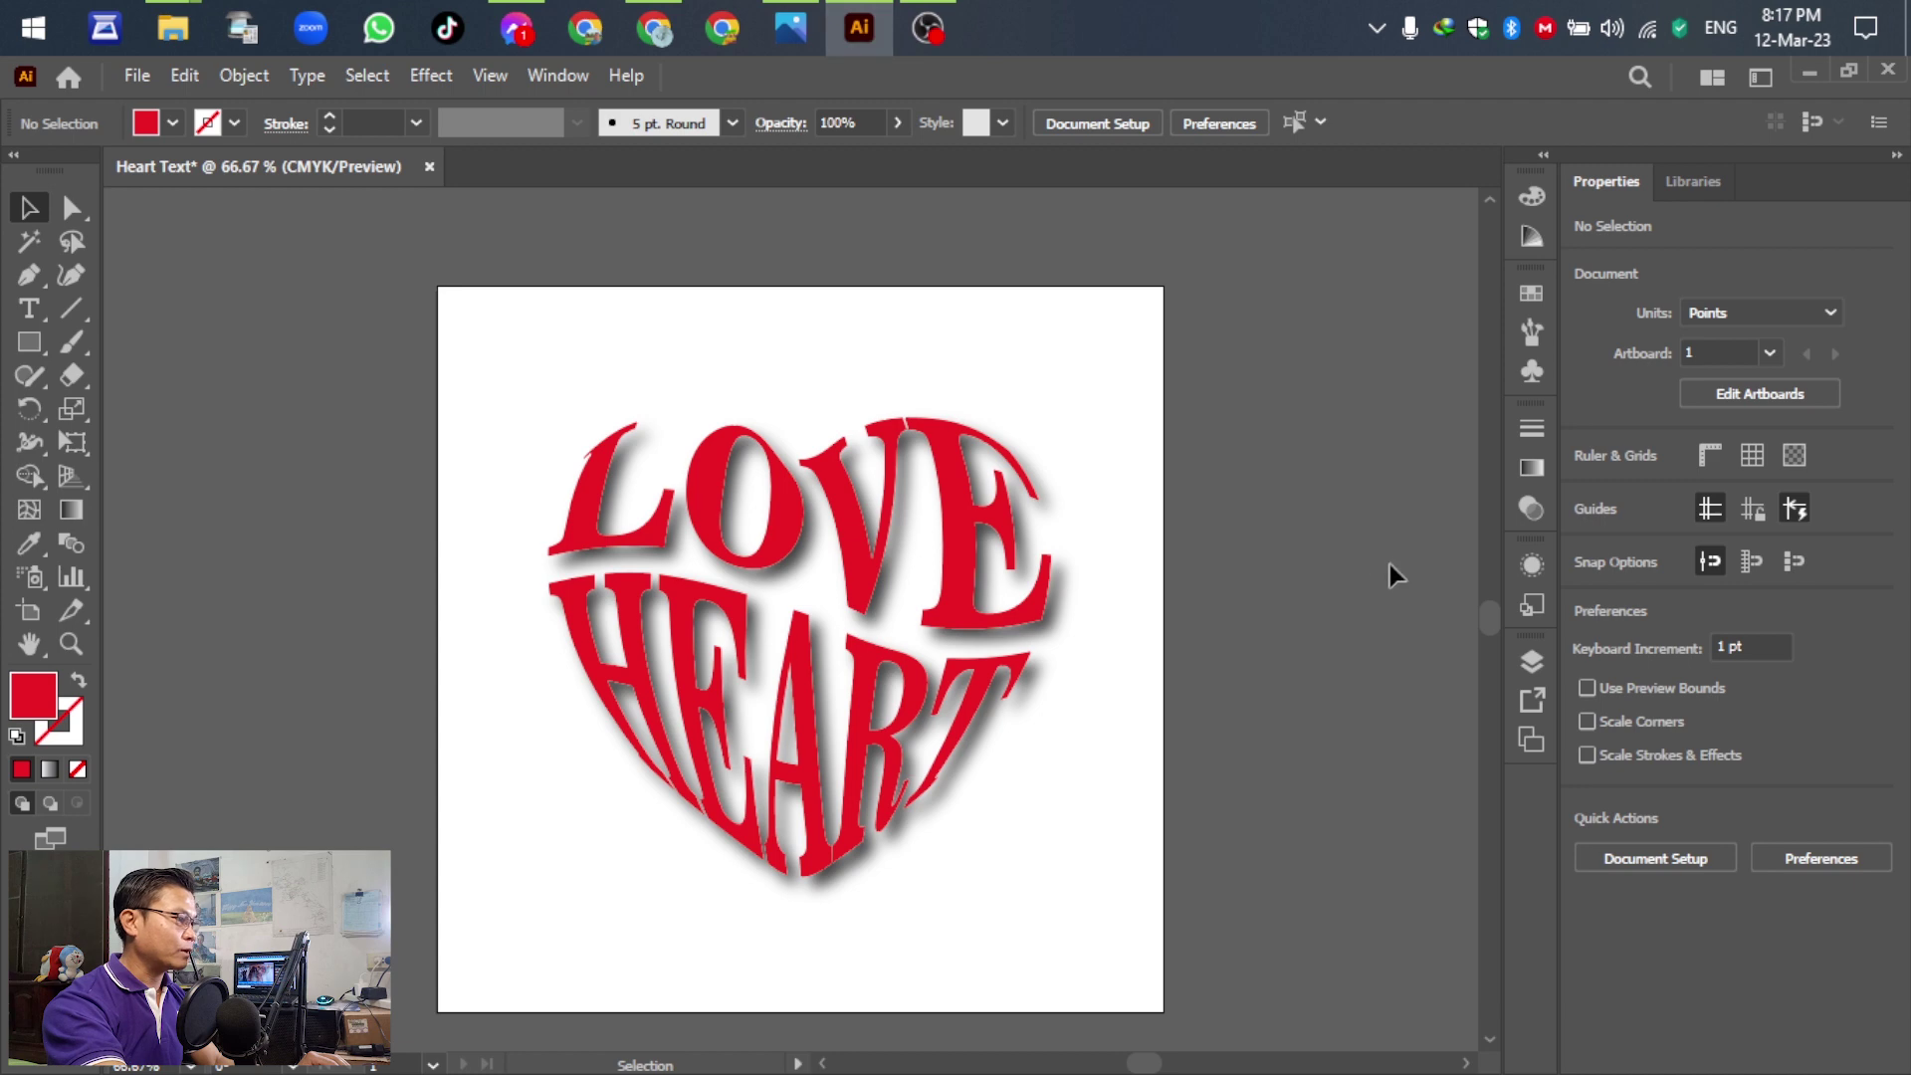
Create a new layer and set the fill colour to CMYK Blue.
click(1531, 658)
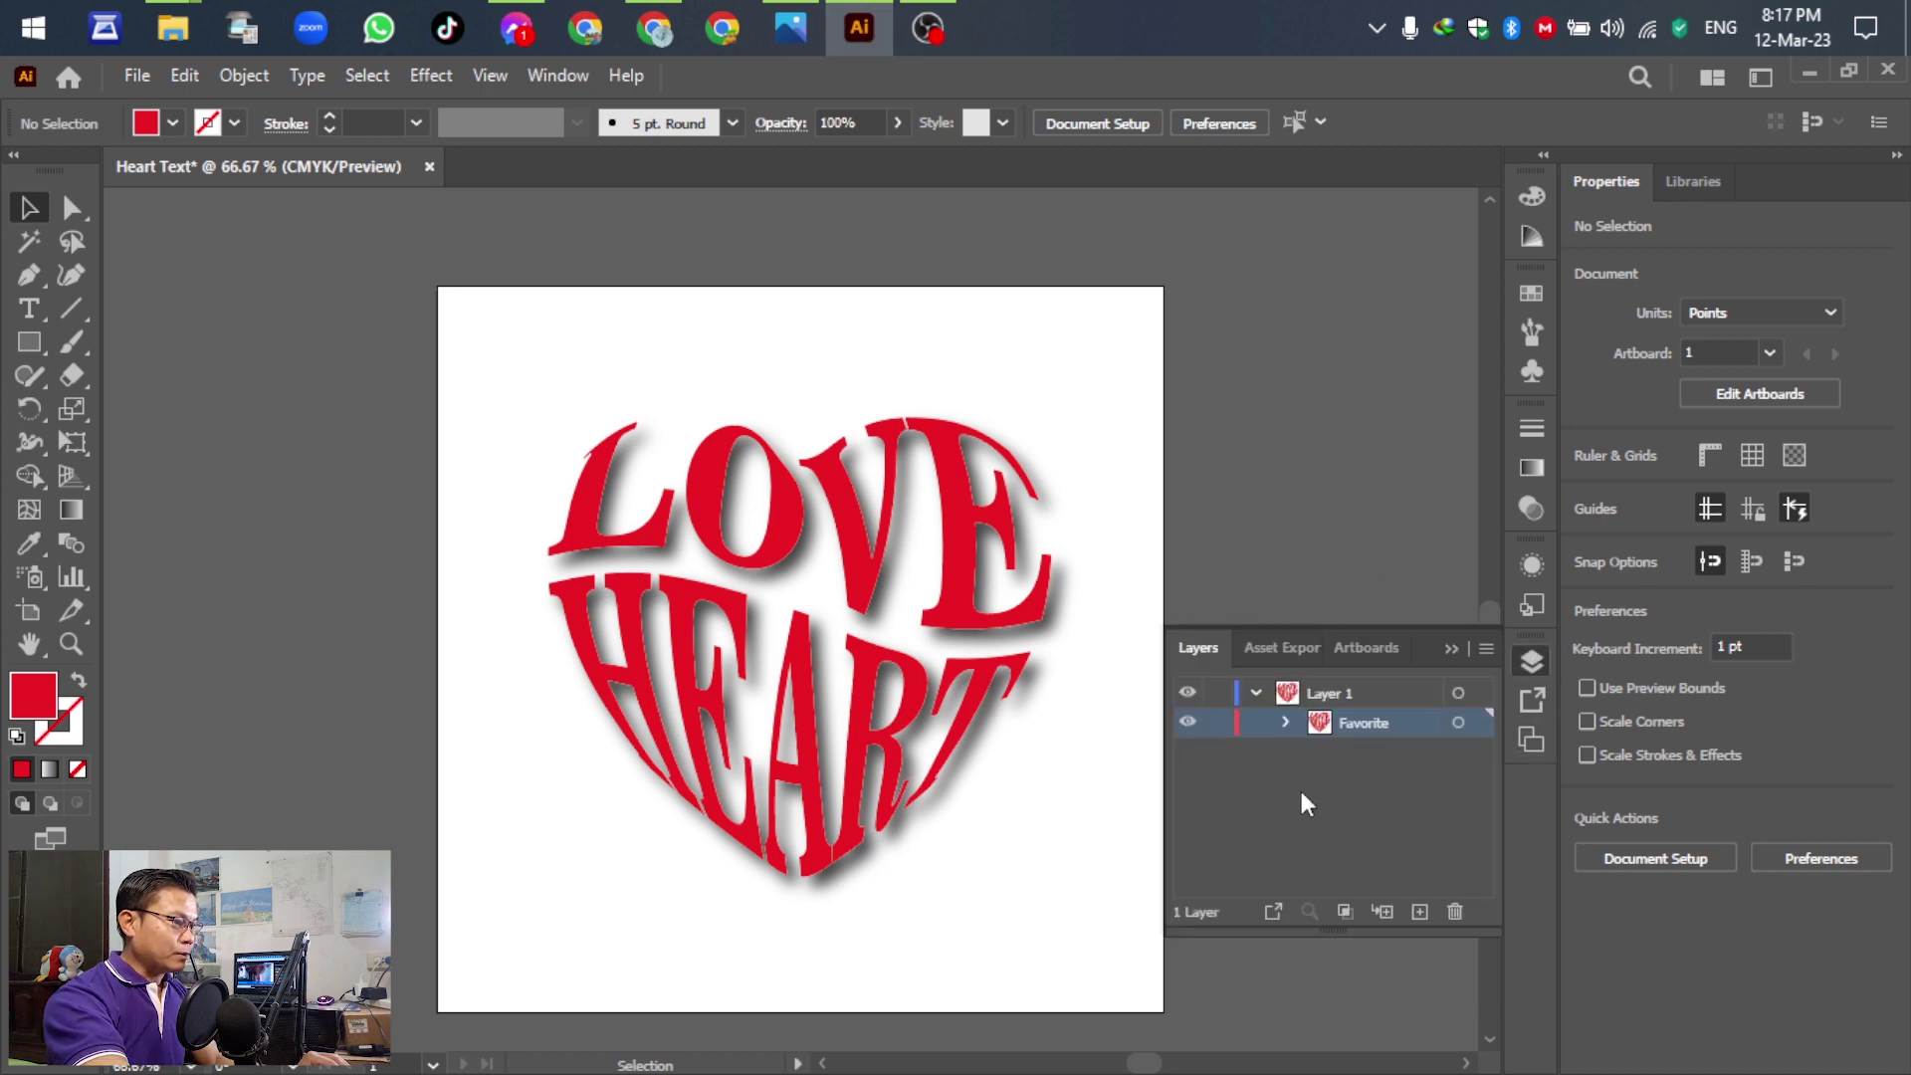
click(1419, 912)
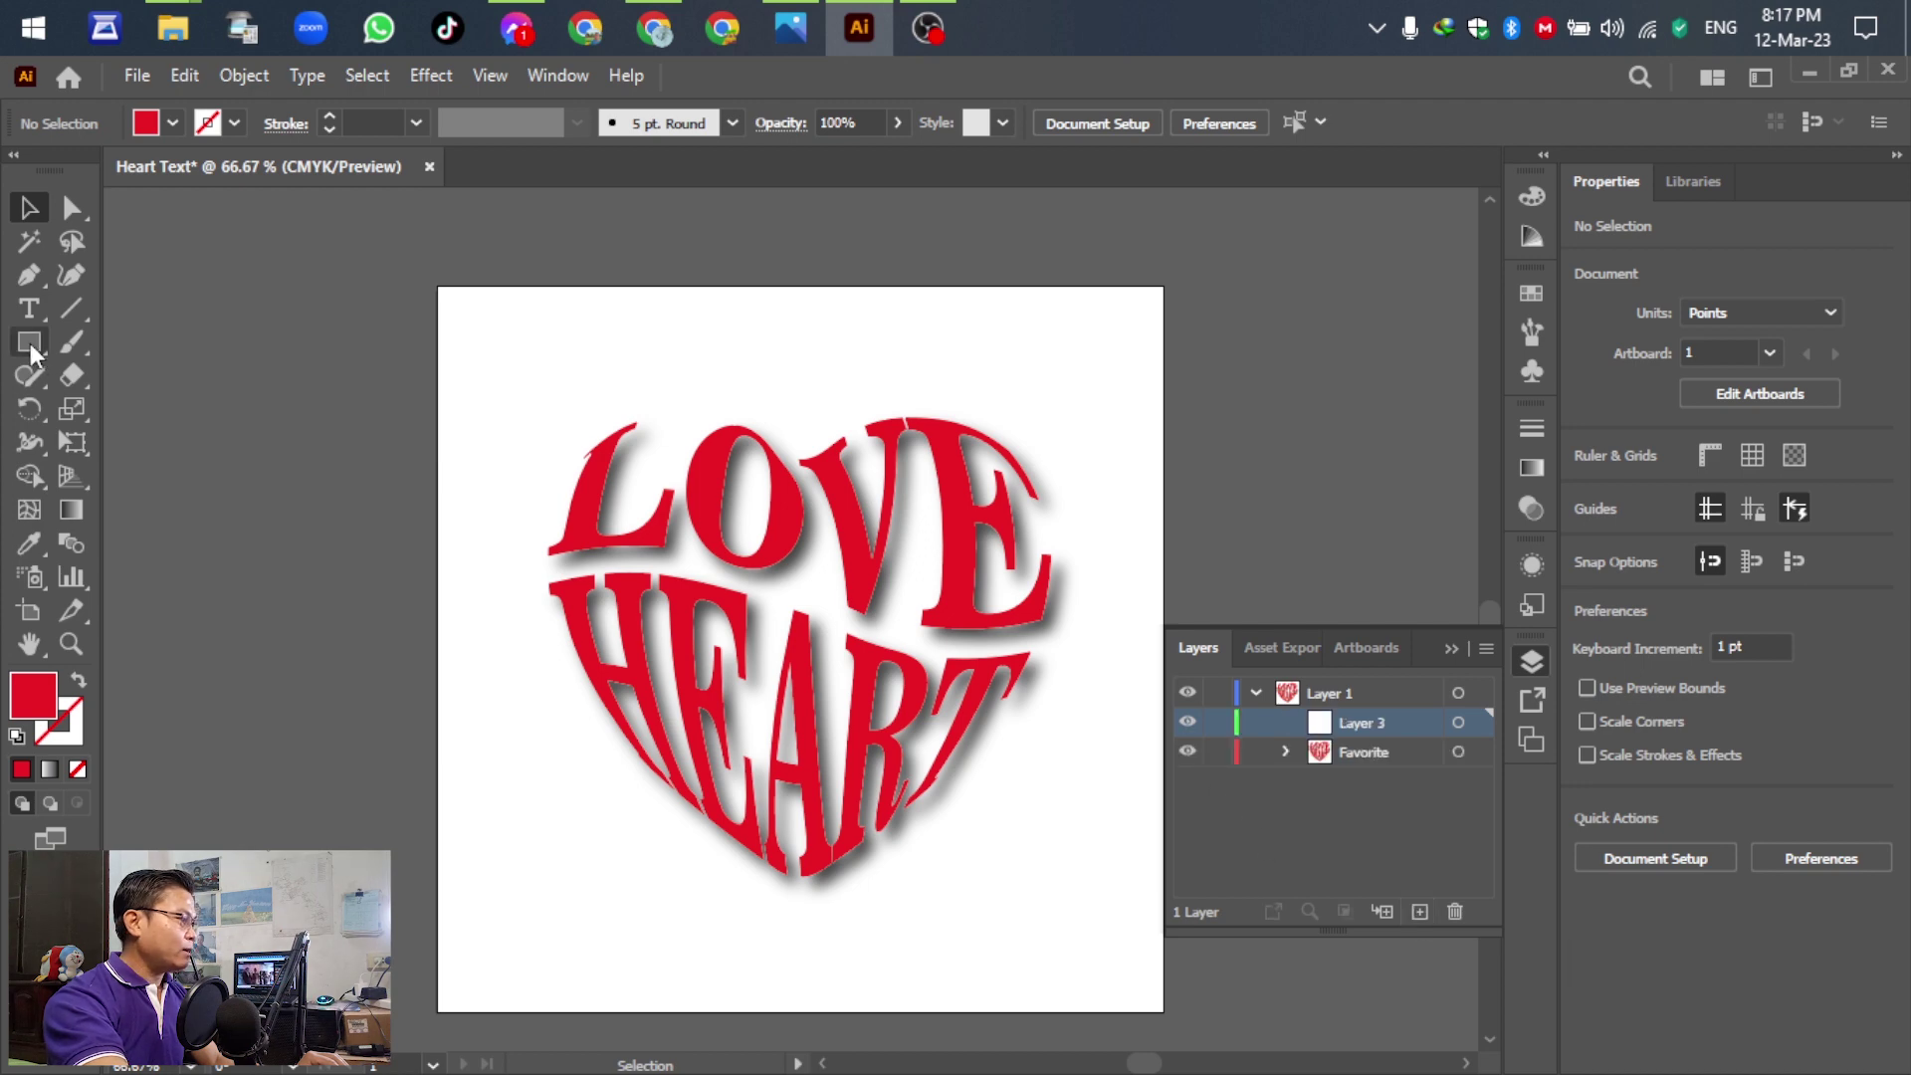
click(172, 122)
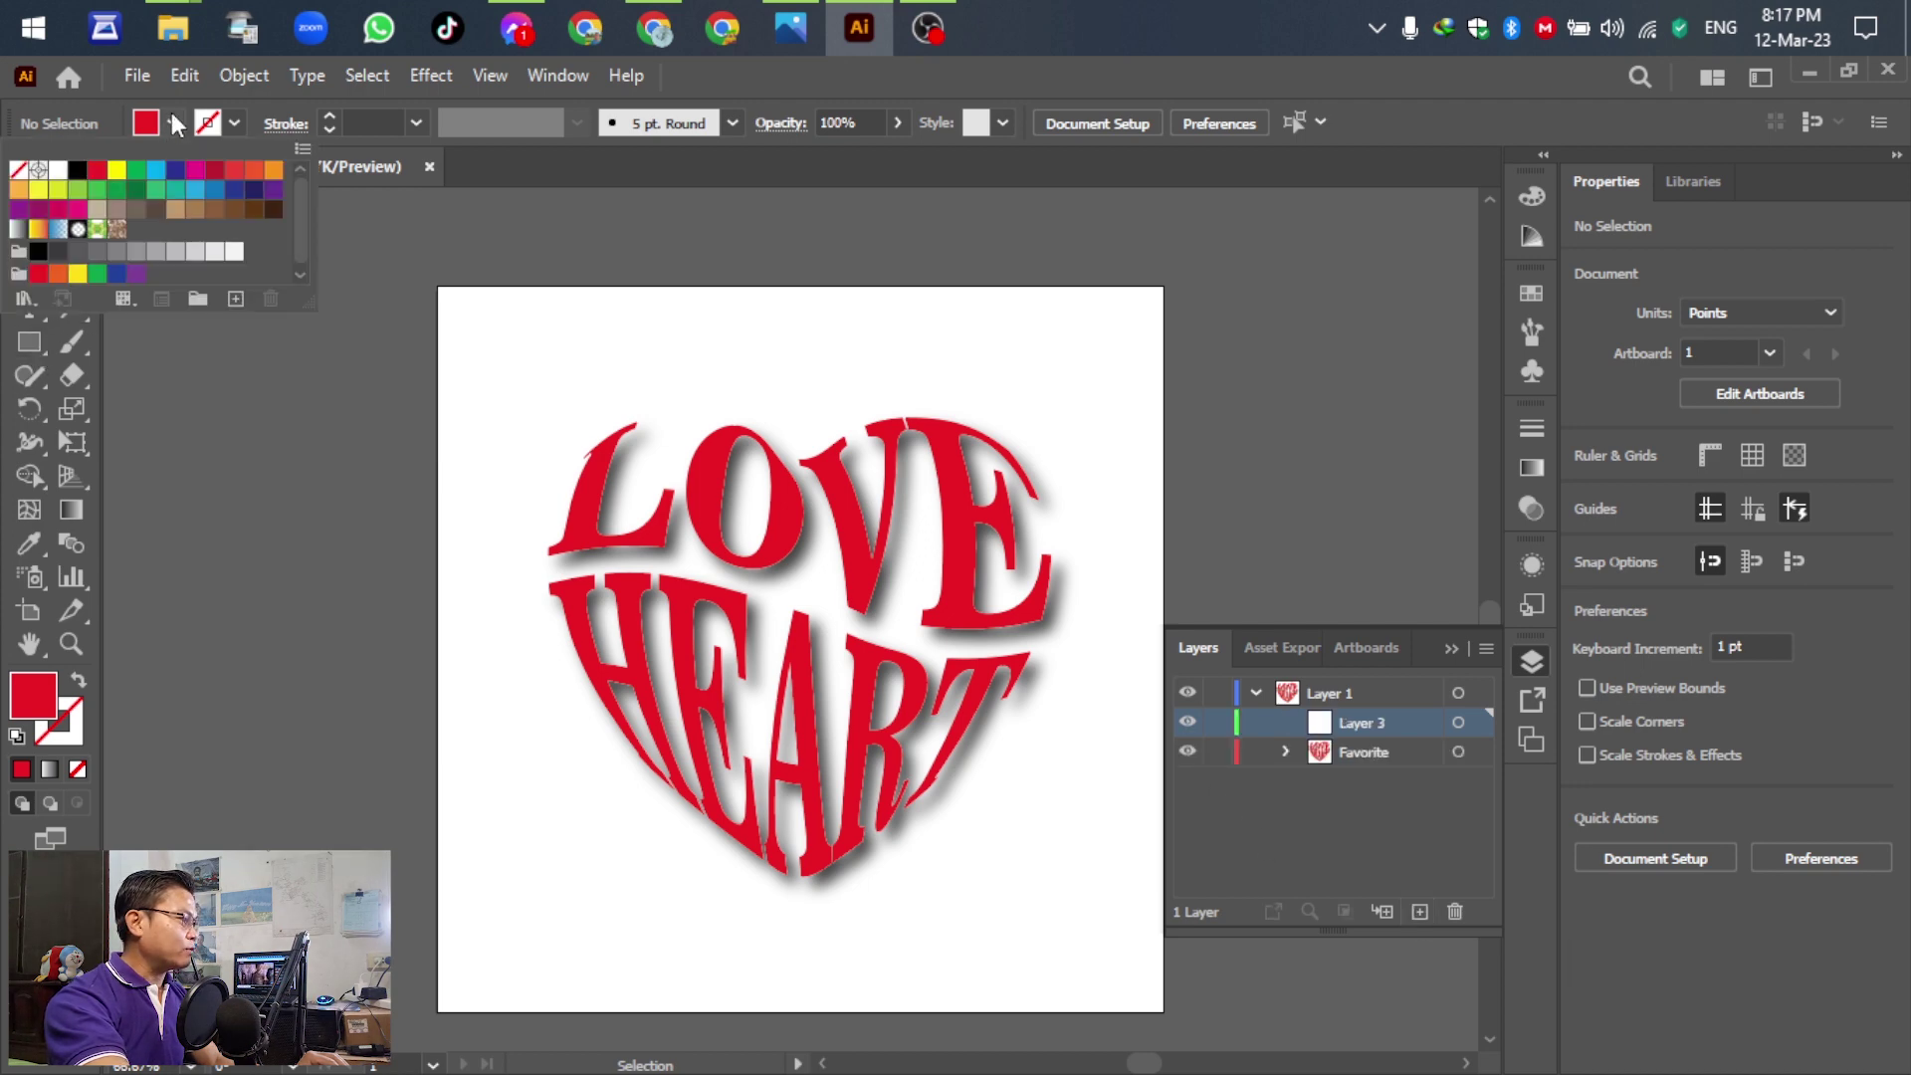
click(181, 177)
click(281, 507)
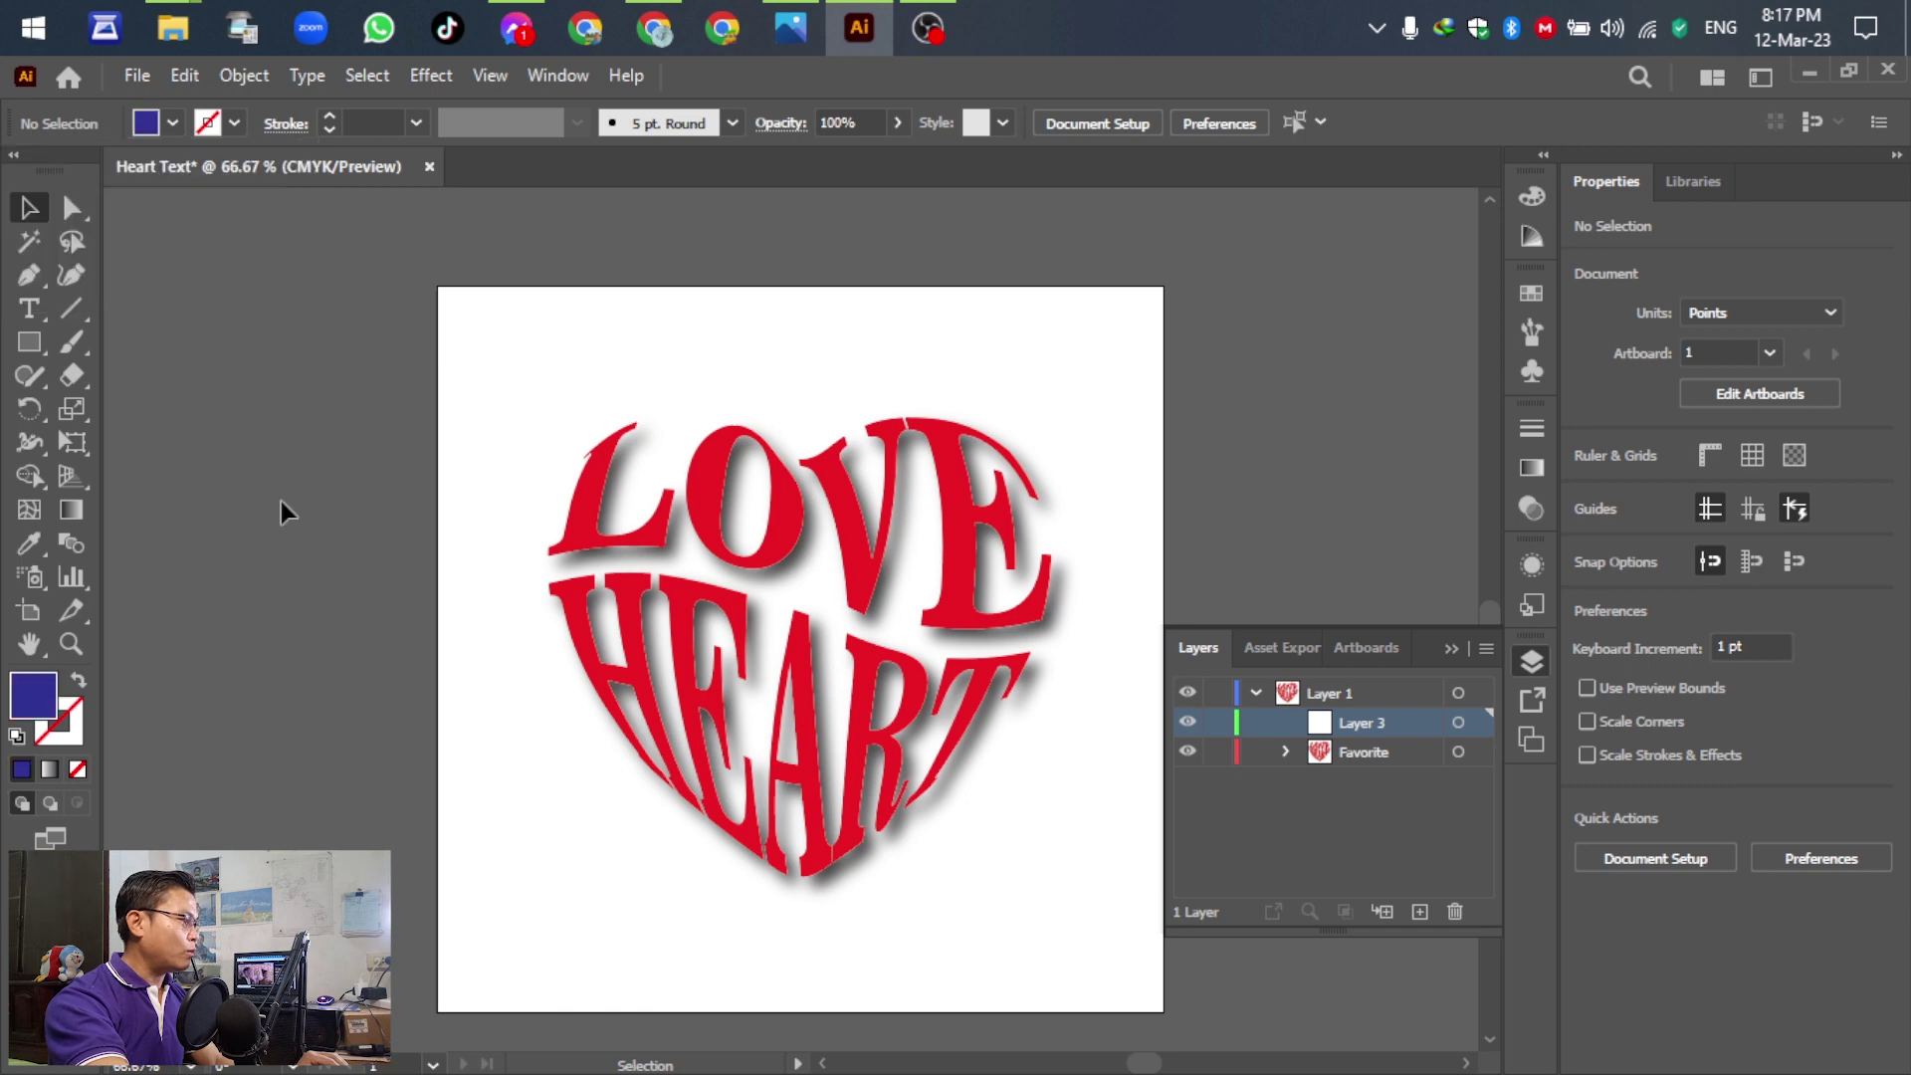
Draw a blue square over the whole artboard and move its layer beneath the lettering.
click(28, 344)
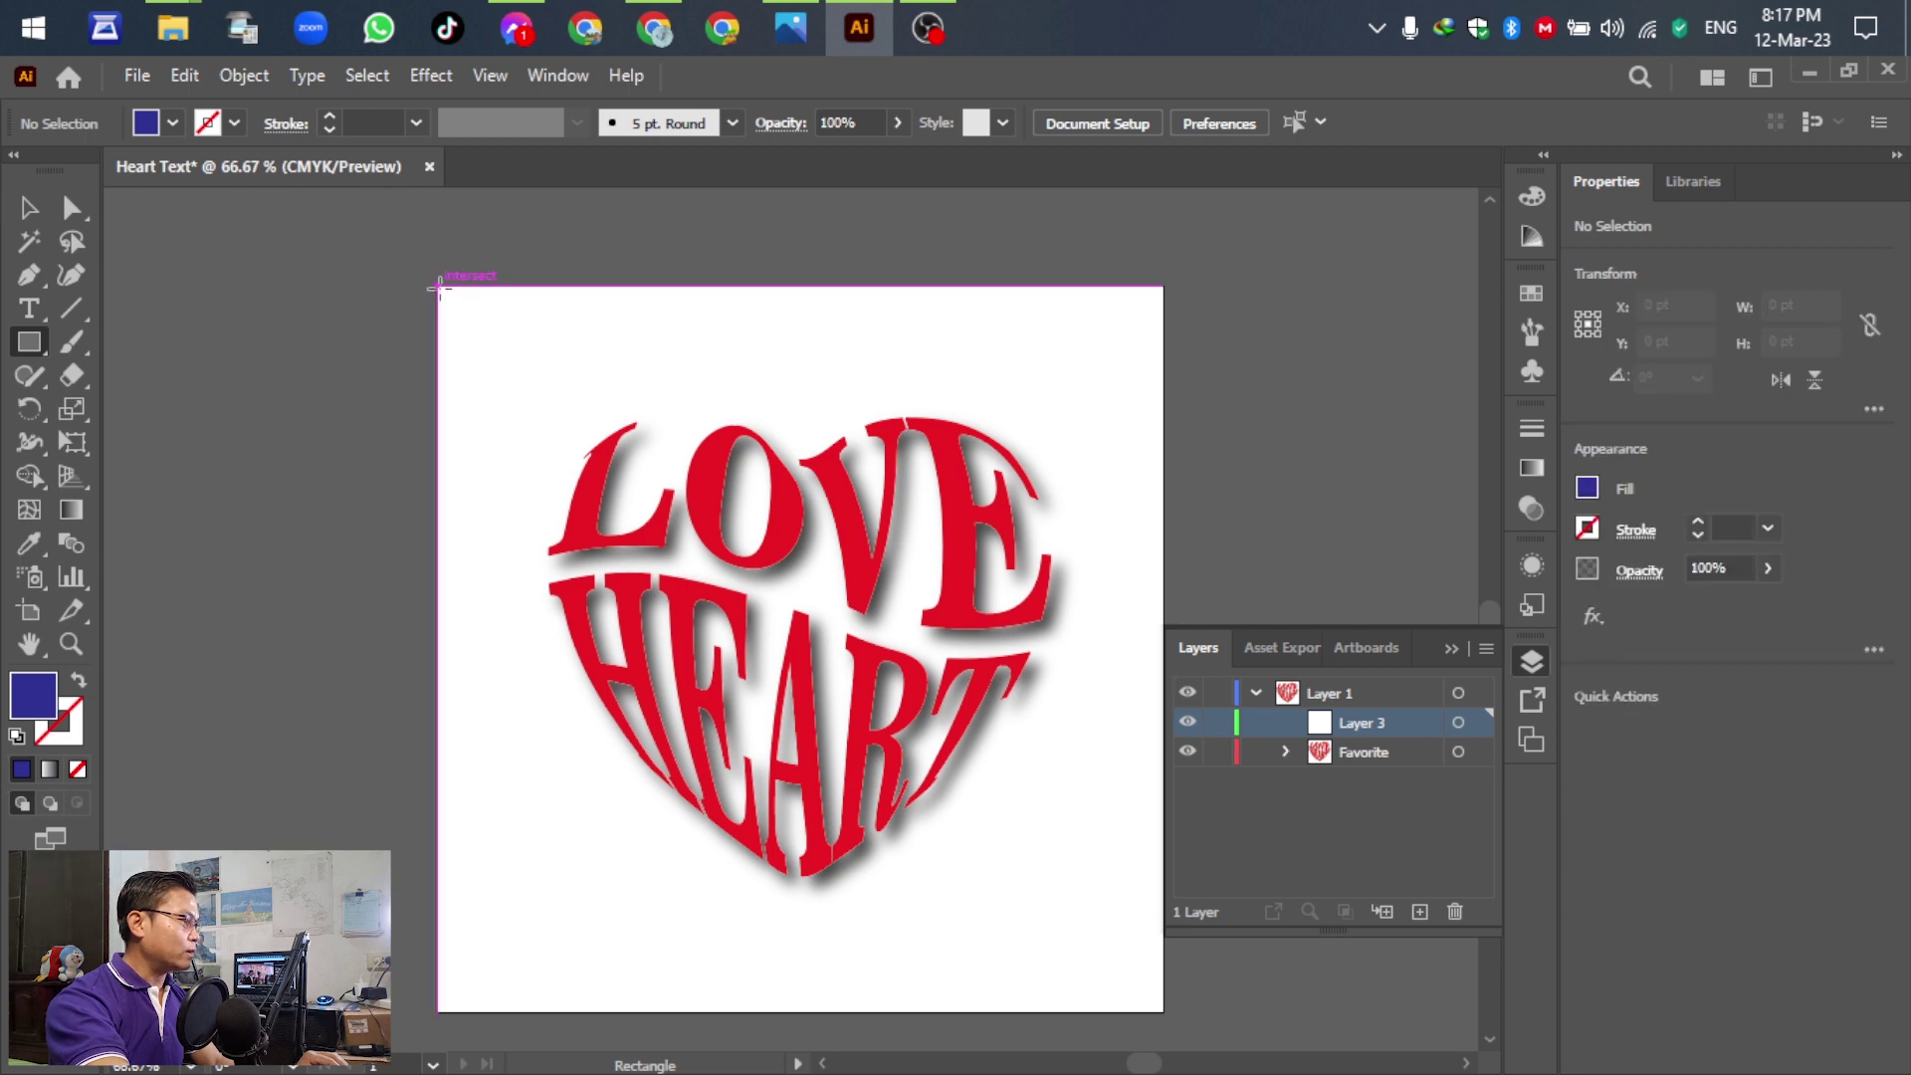
drag(460, 314, 1164, 1014)
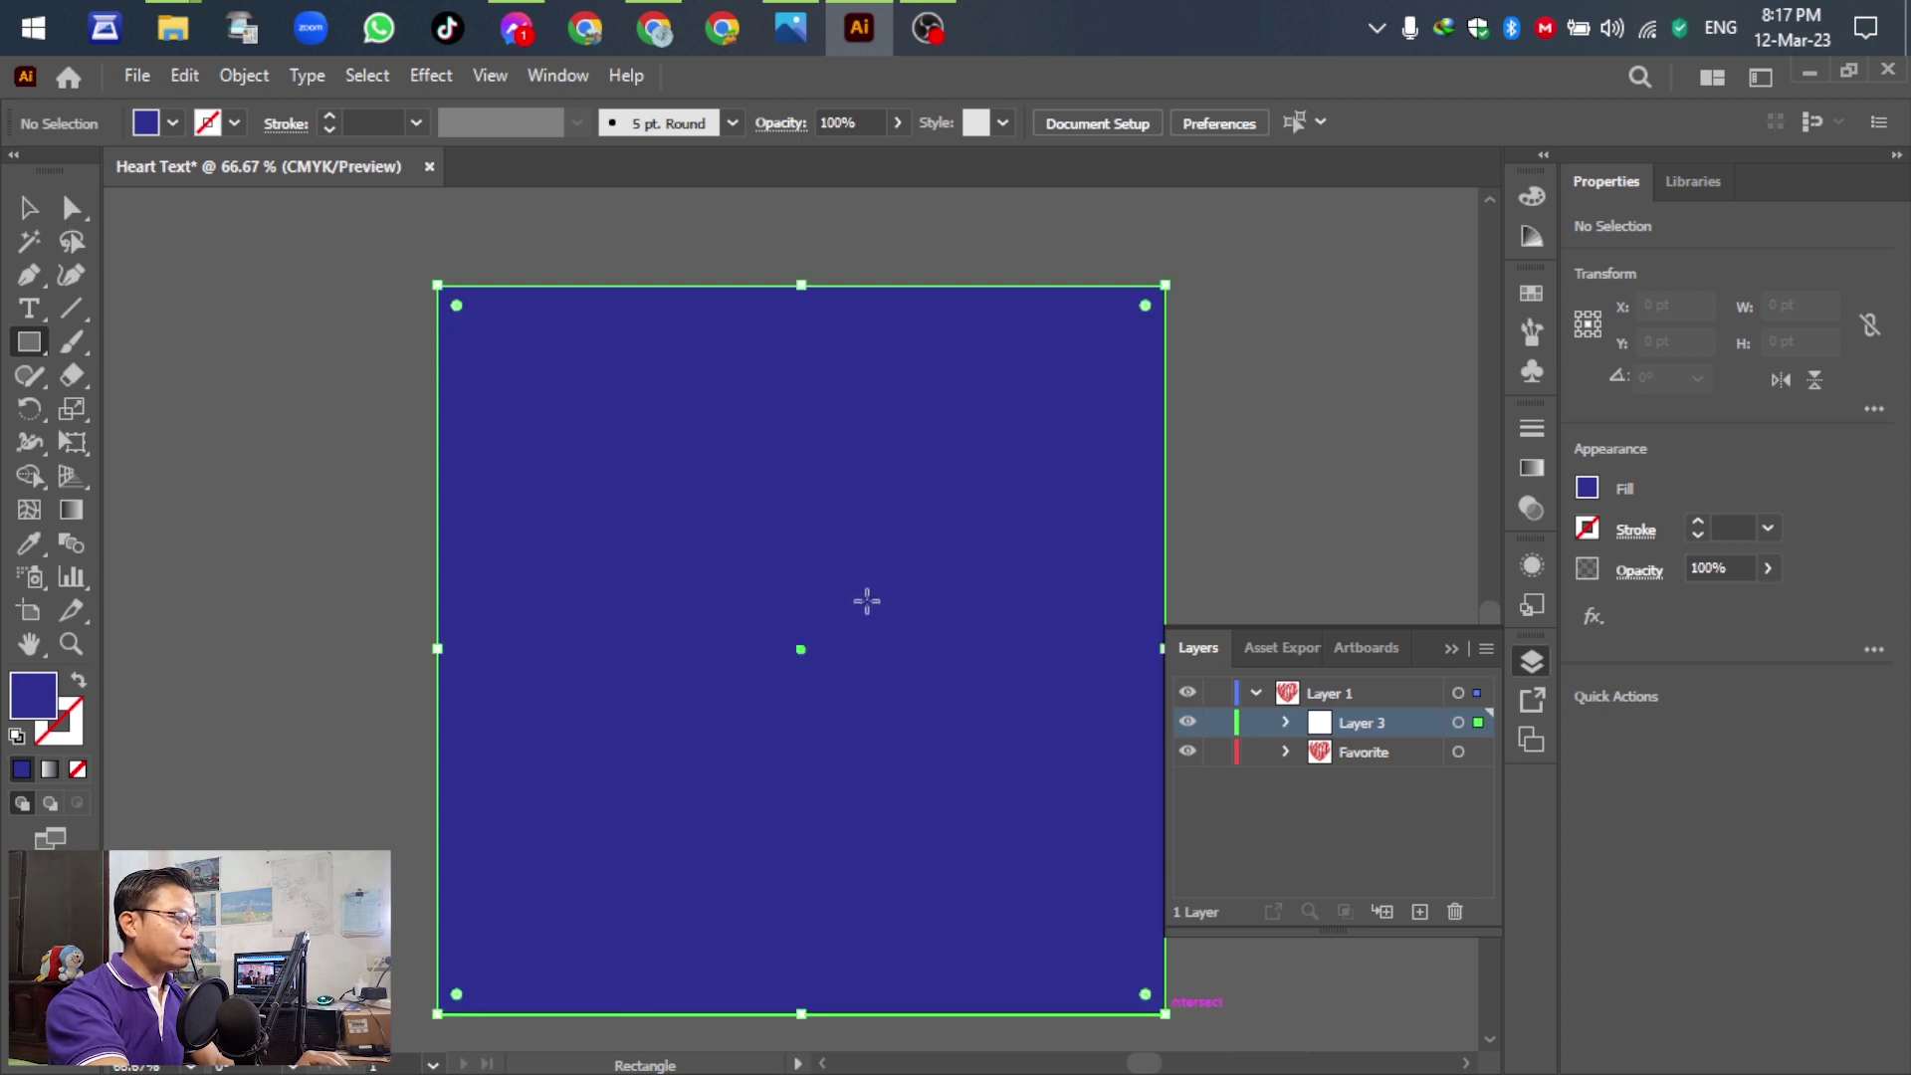
click(40, 217)
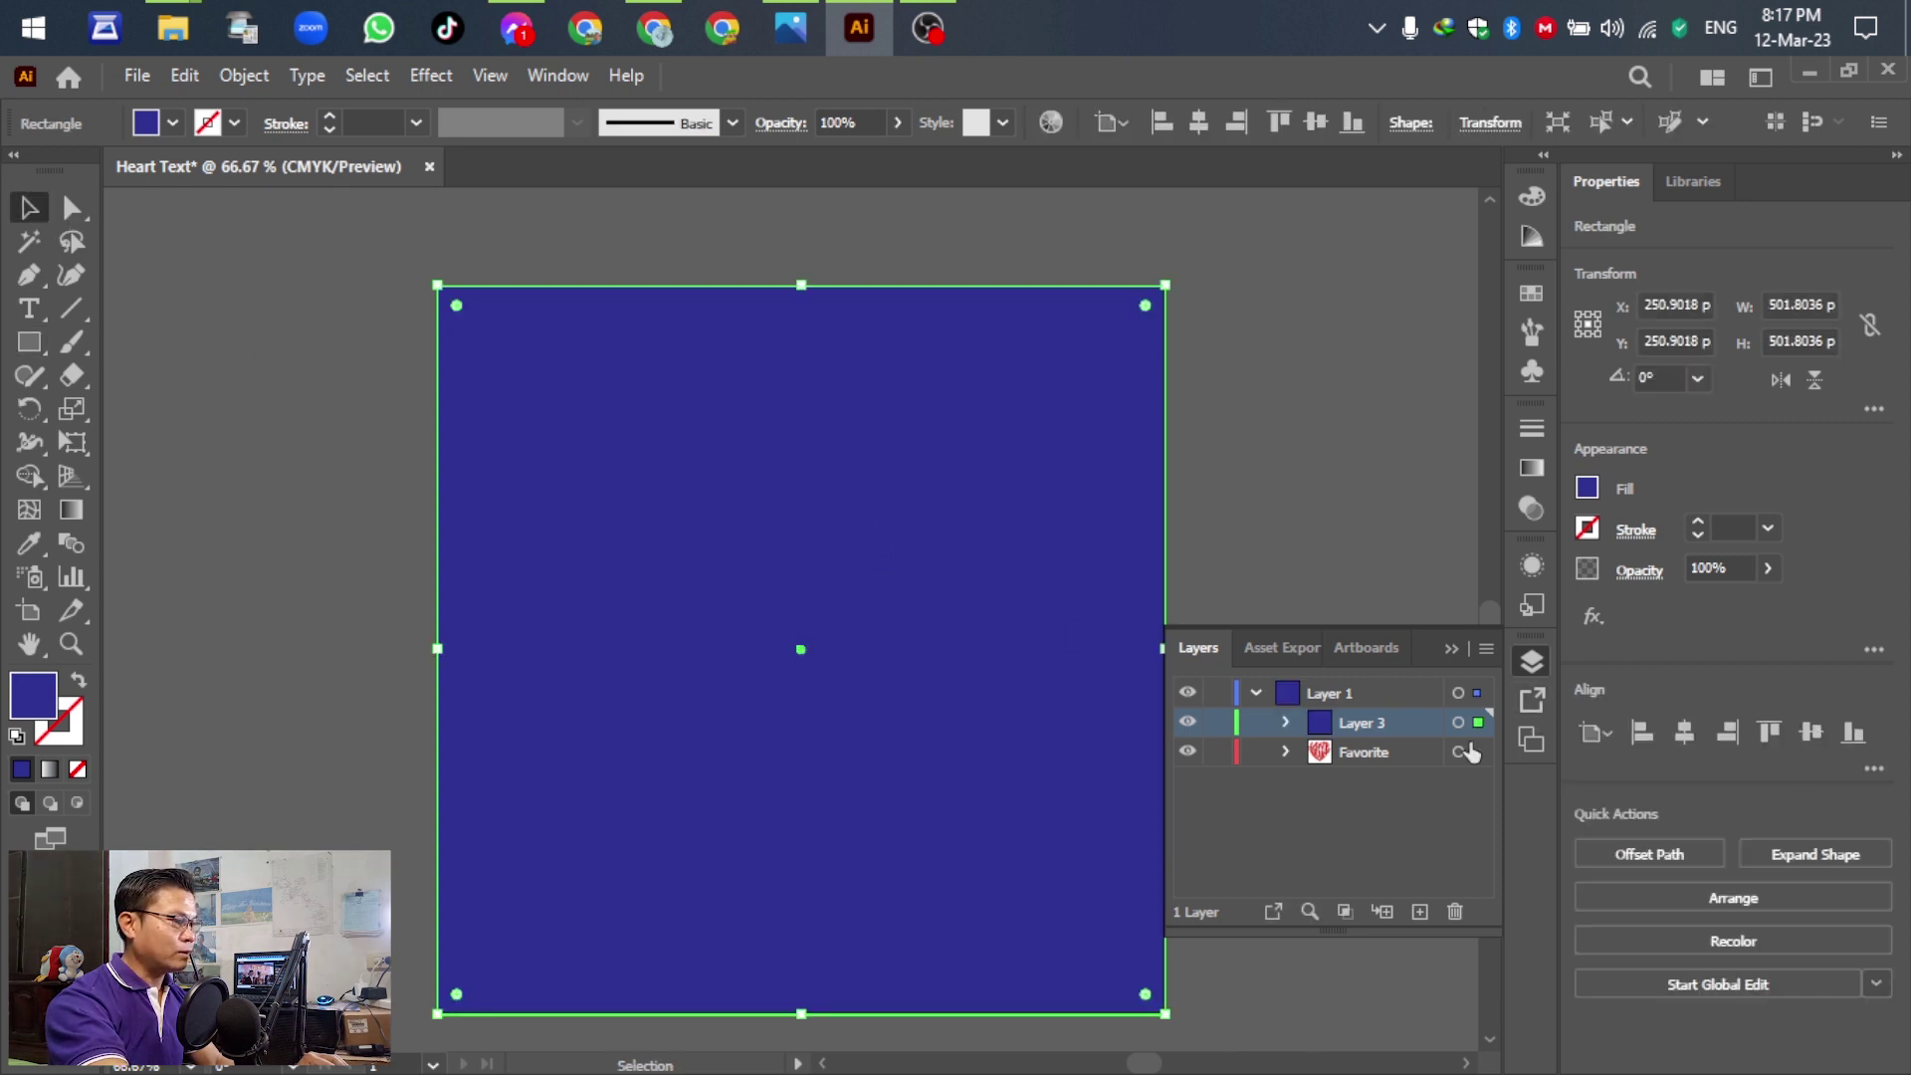
drag(1382, 725, 1391, 786)
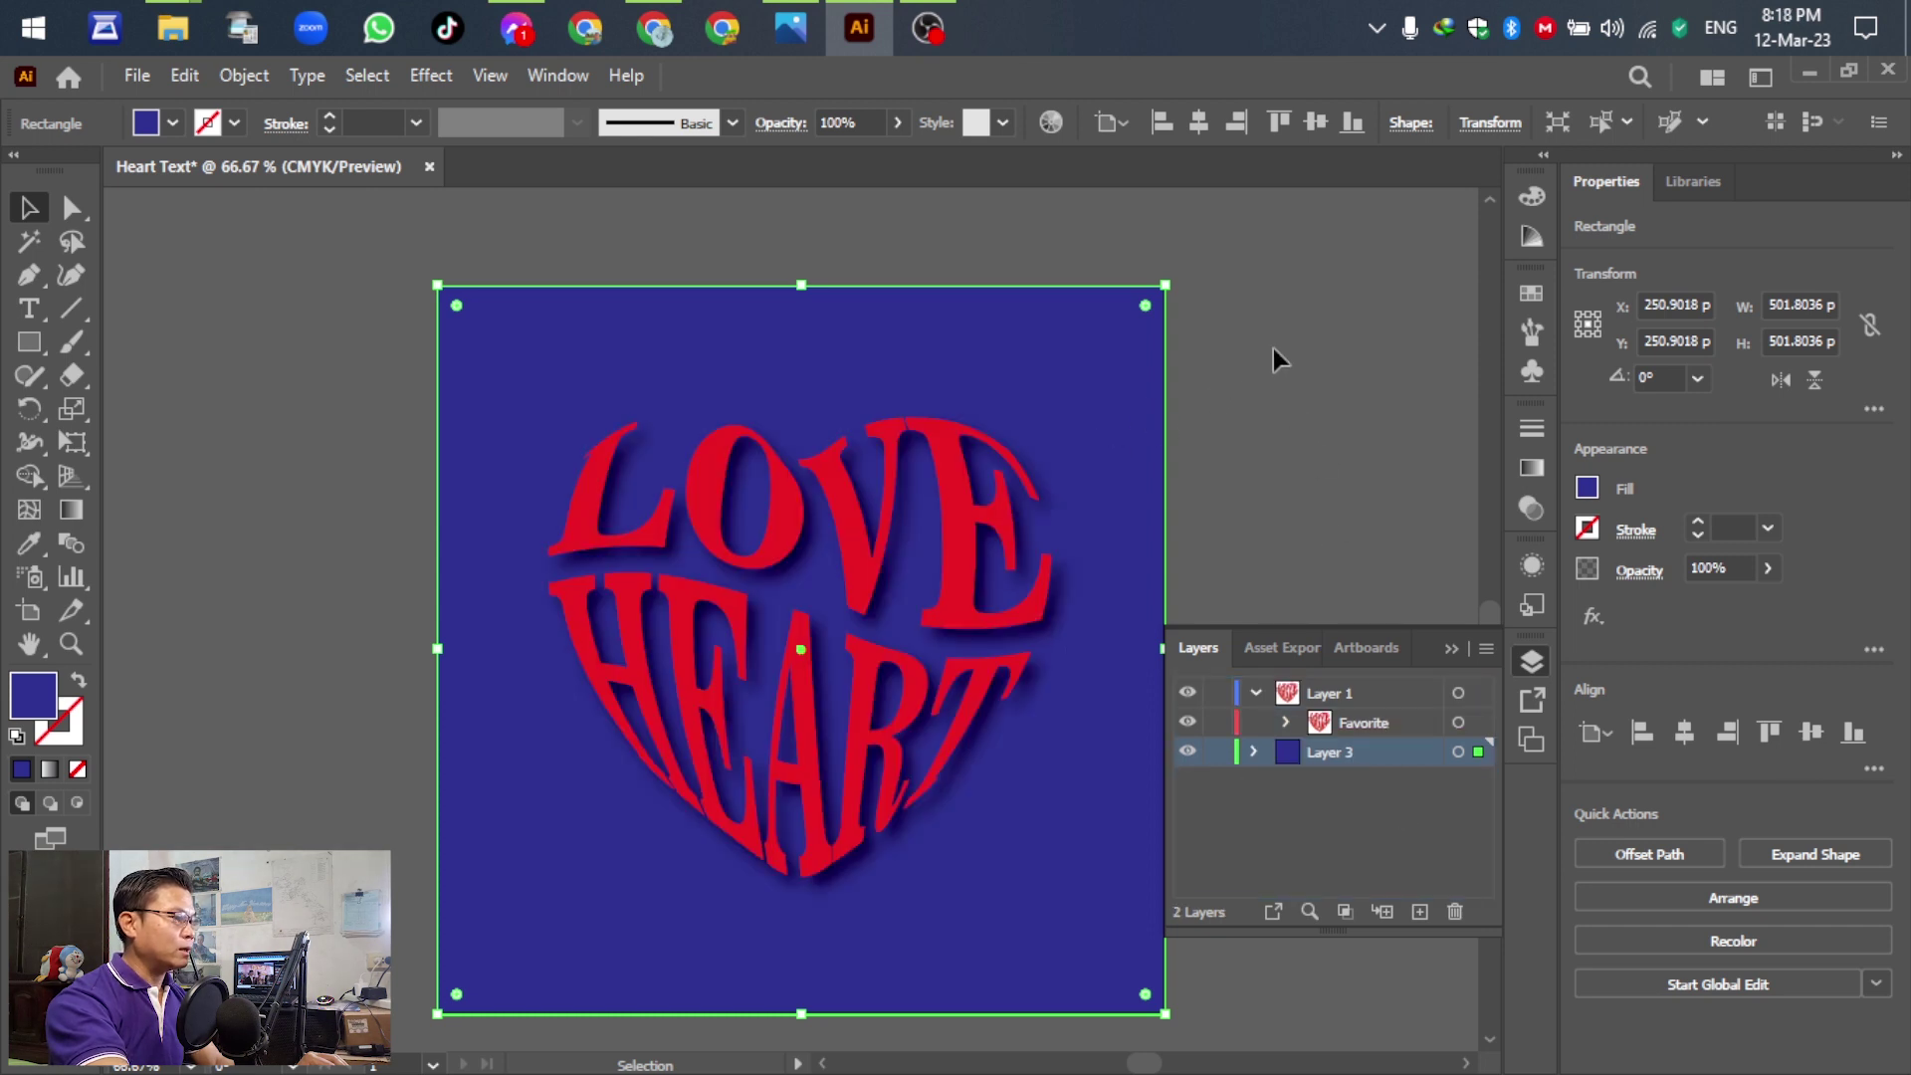
click(229, 289)
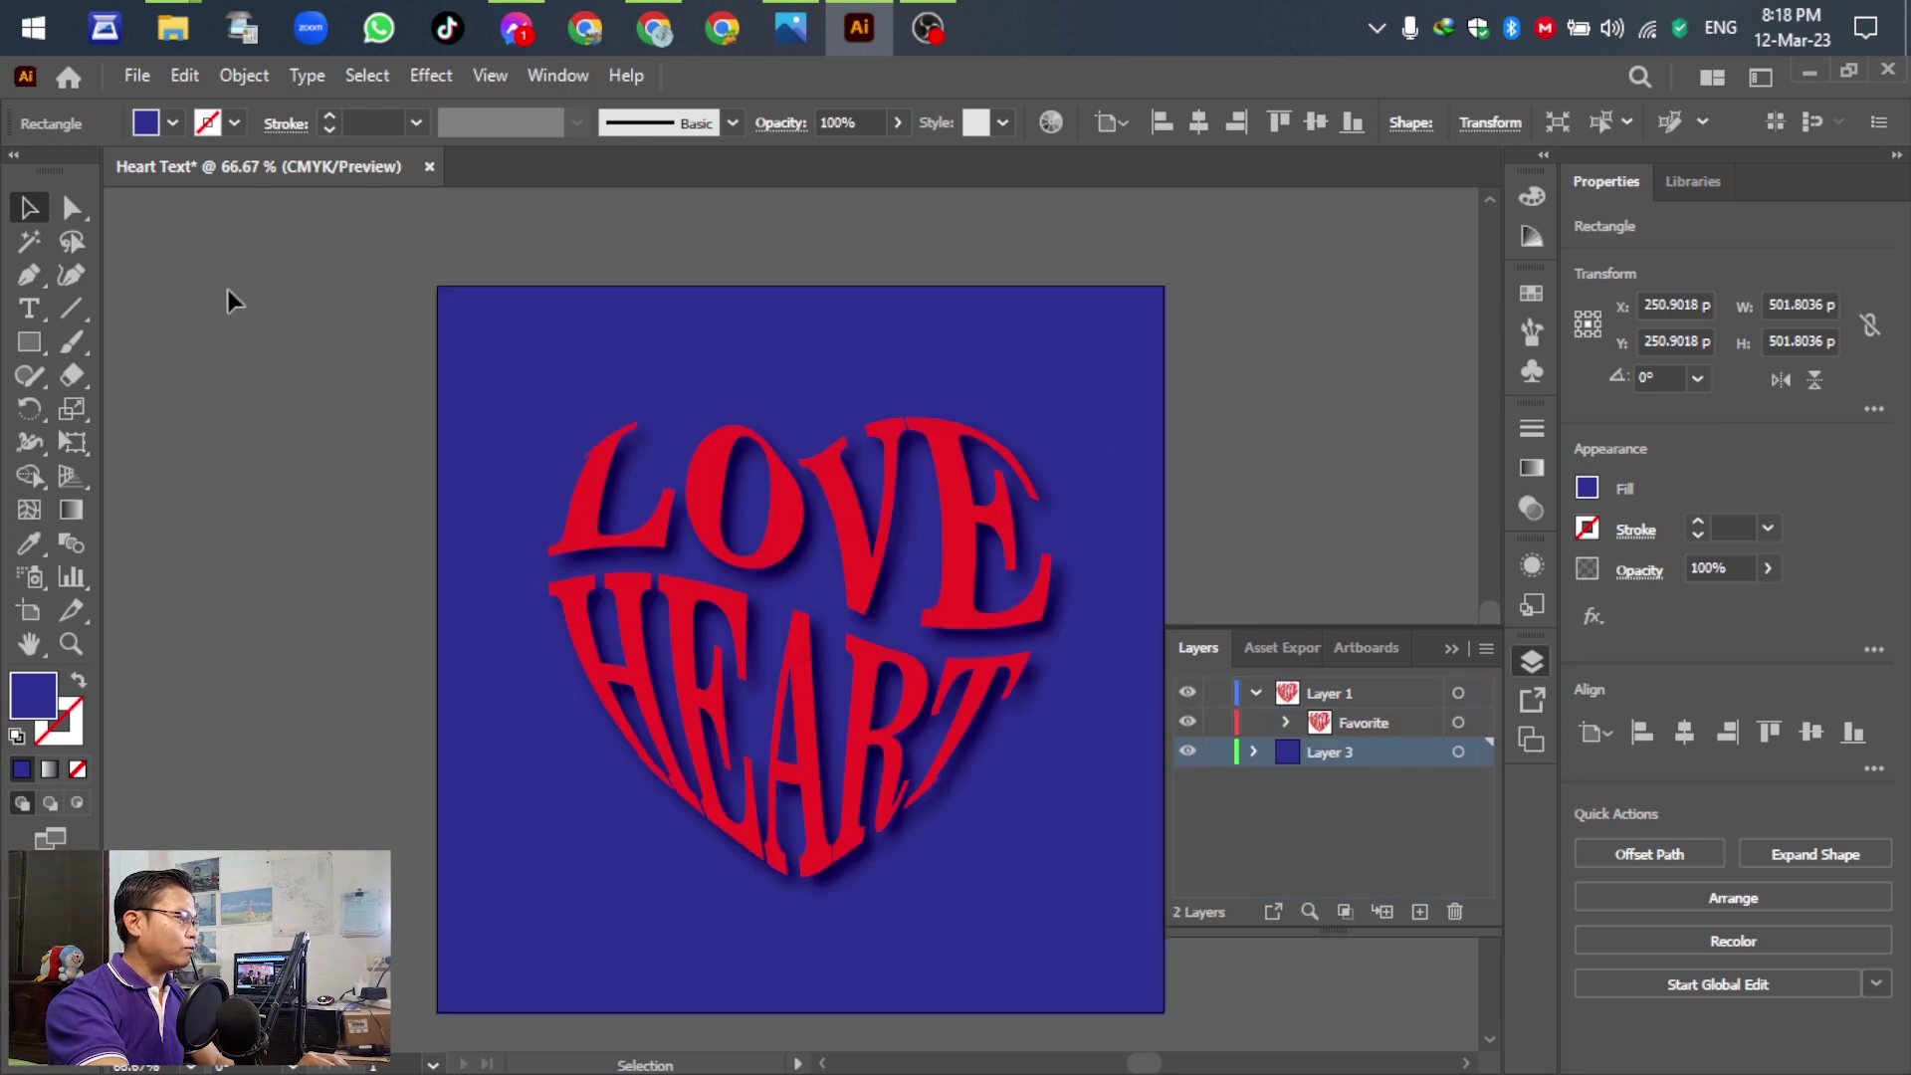
Set a light blue fill and add a Mesh tool point at the background's lower right.
click(171, 119)
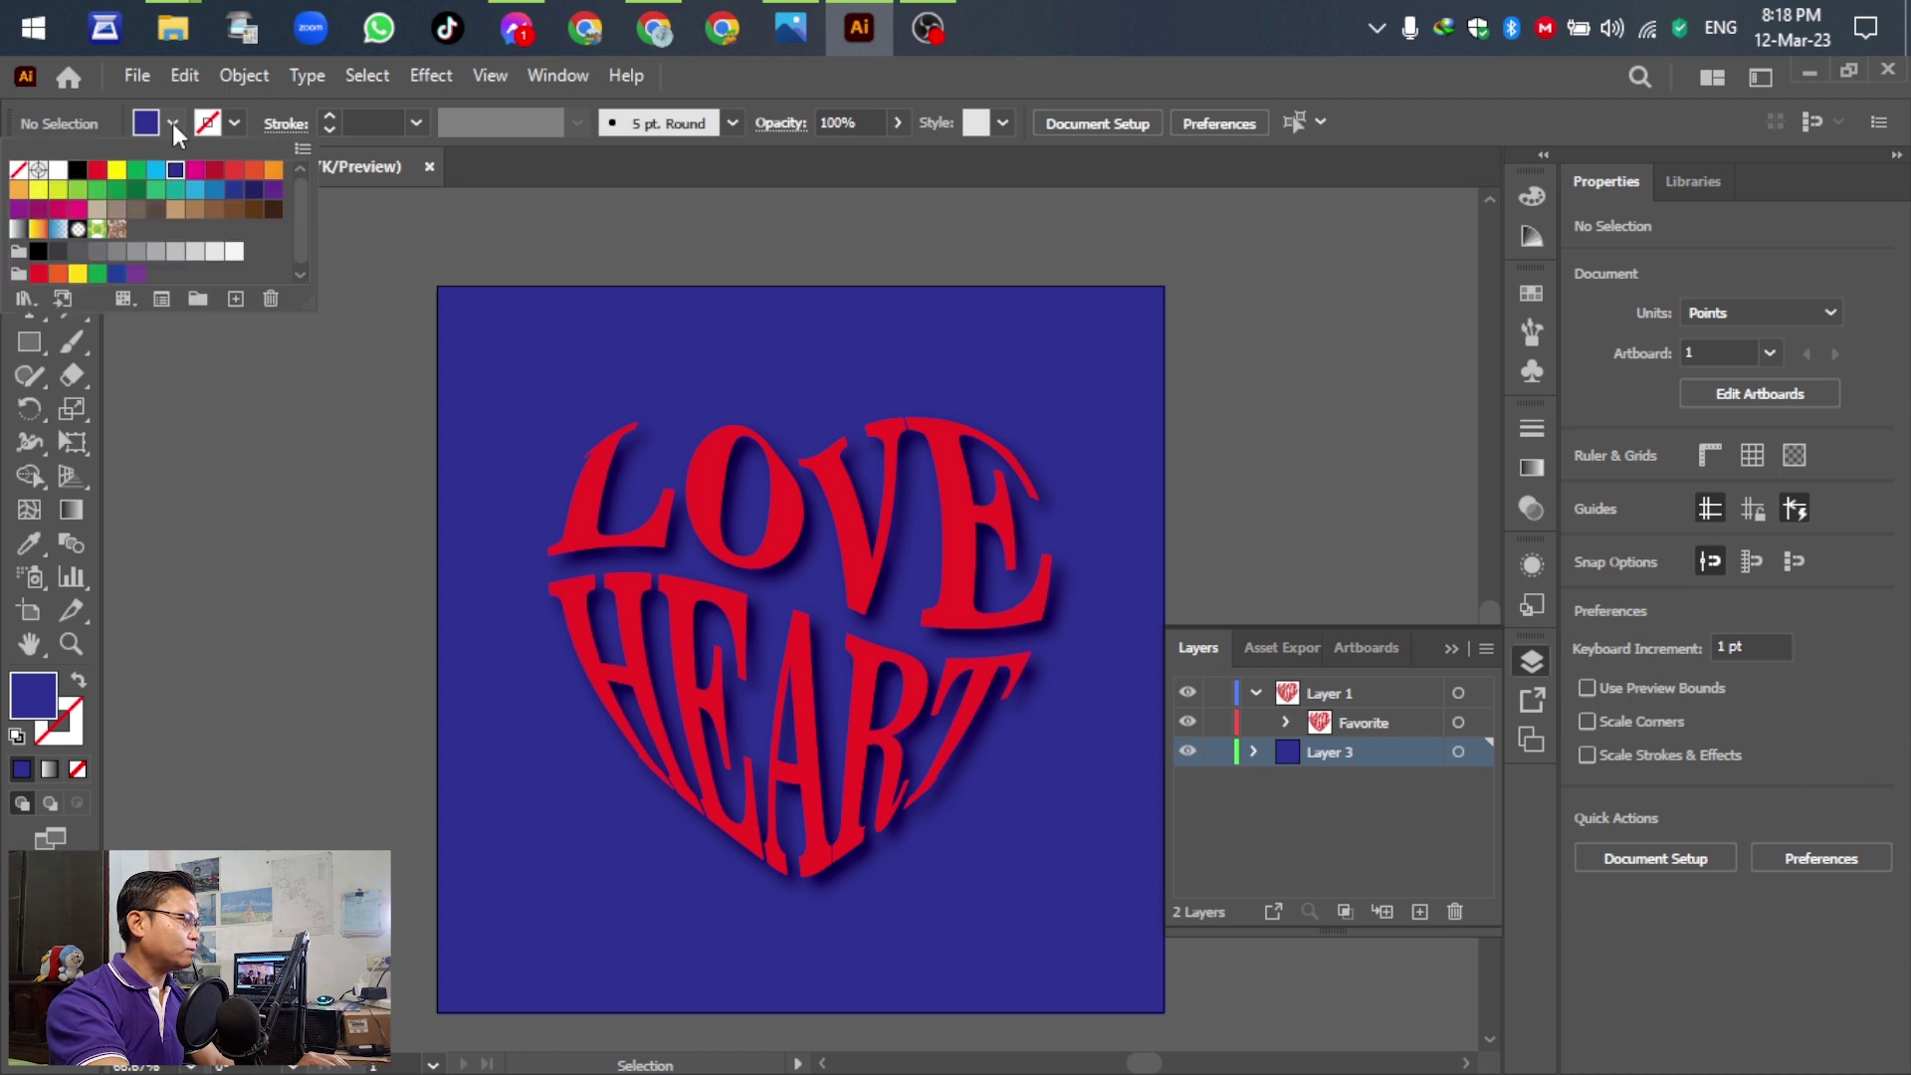
click(197, 191)
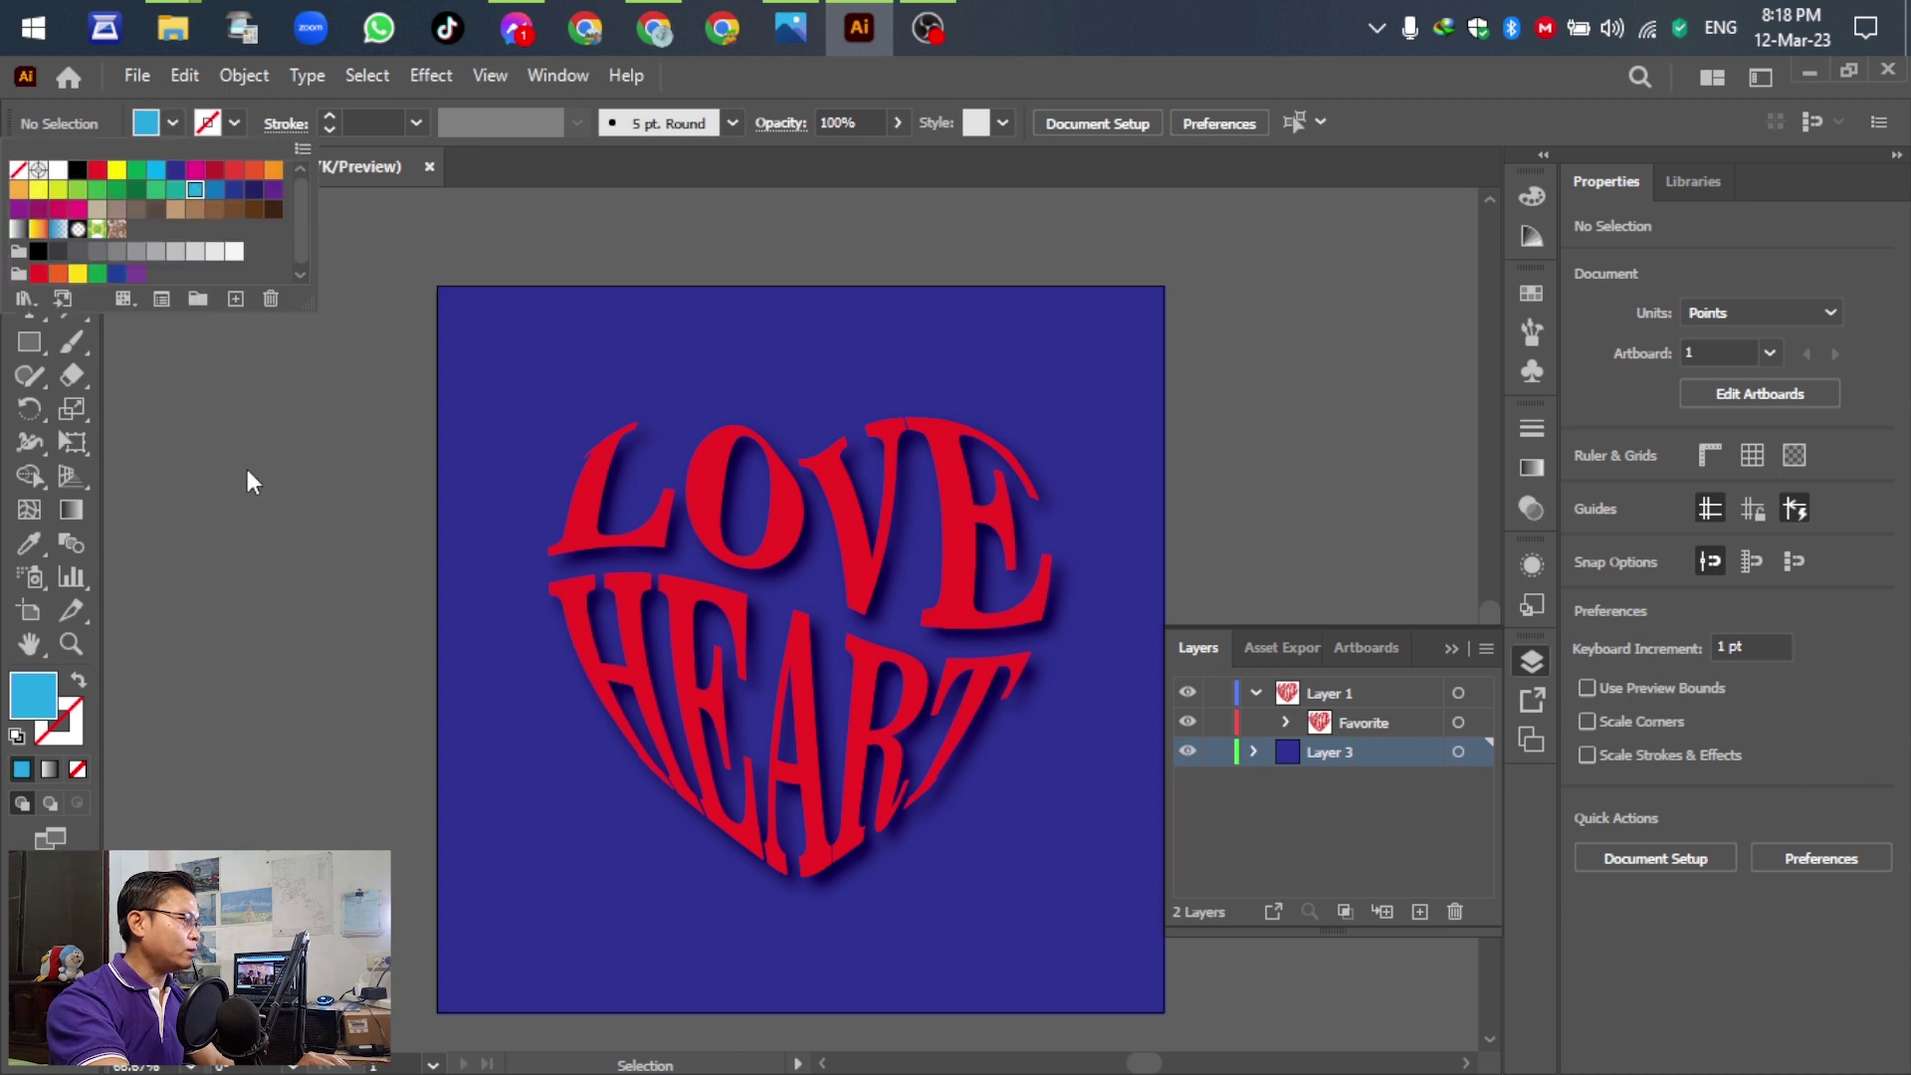
click(29, 516)
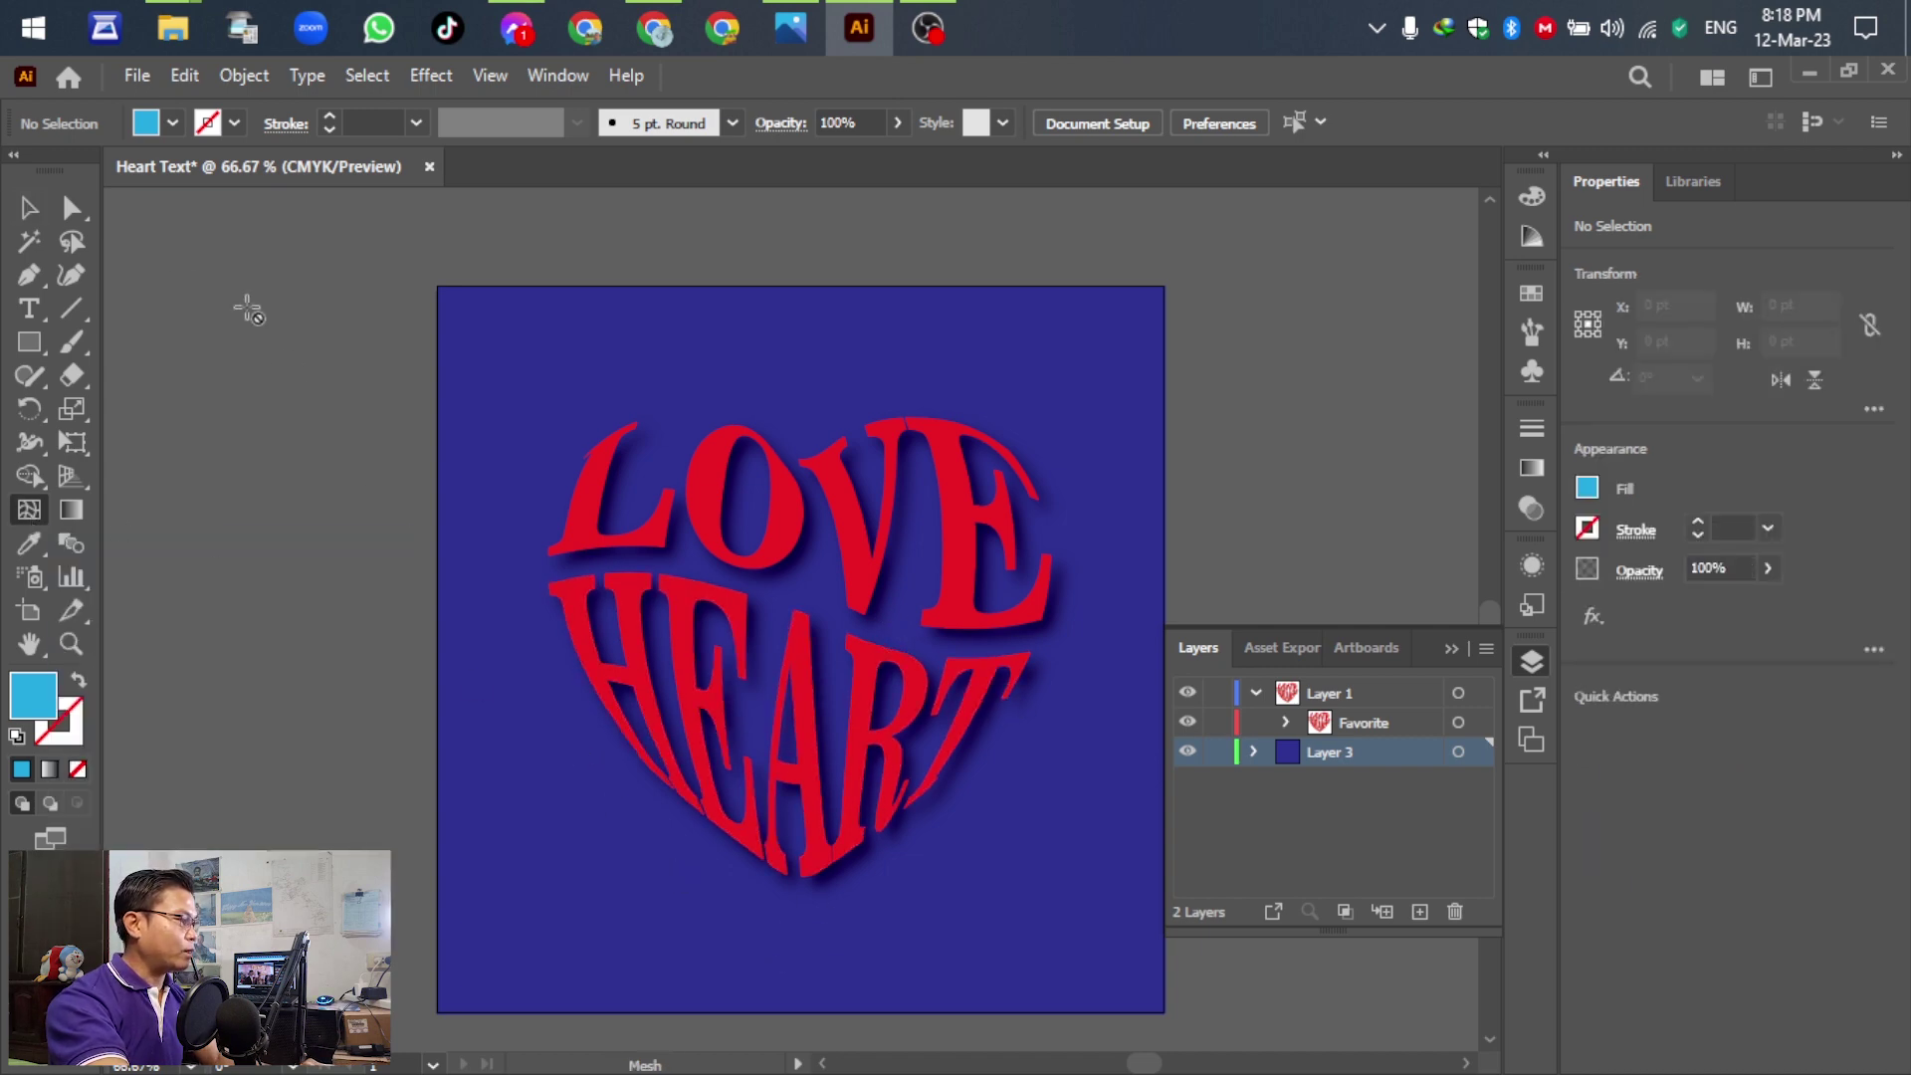
key(v)
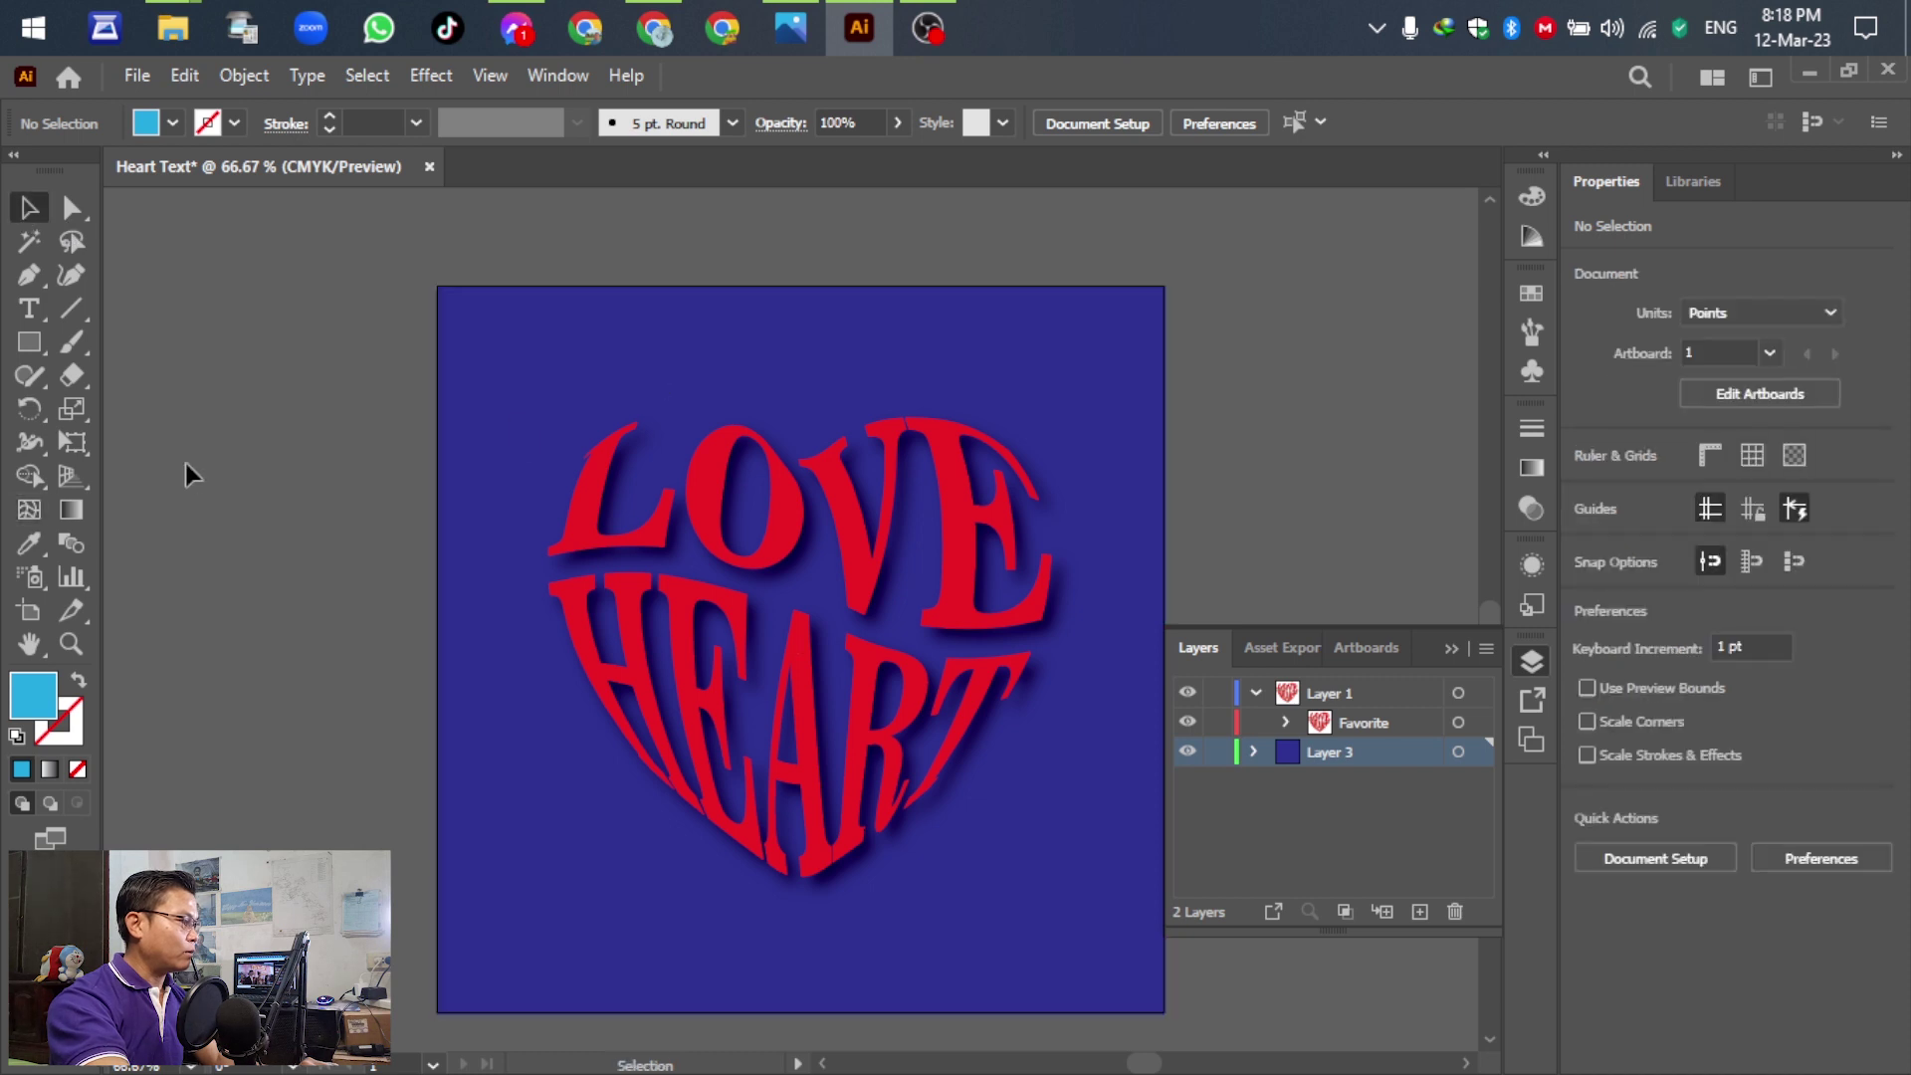
click(30, 512)
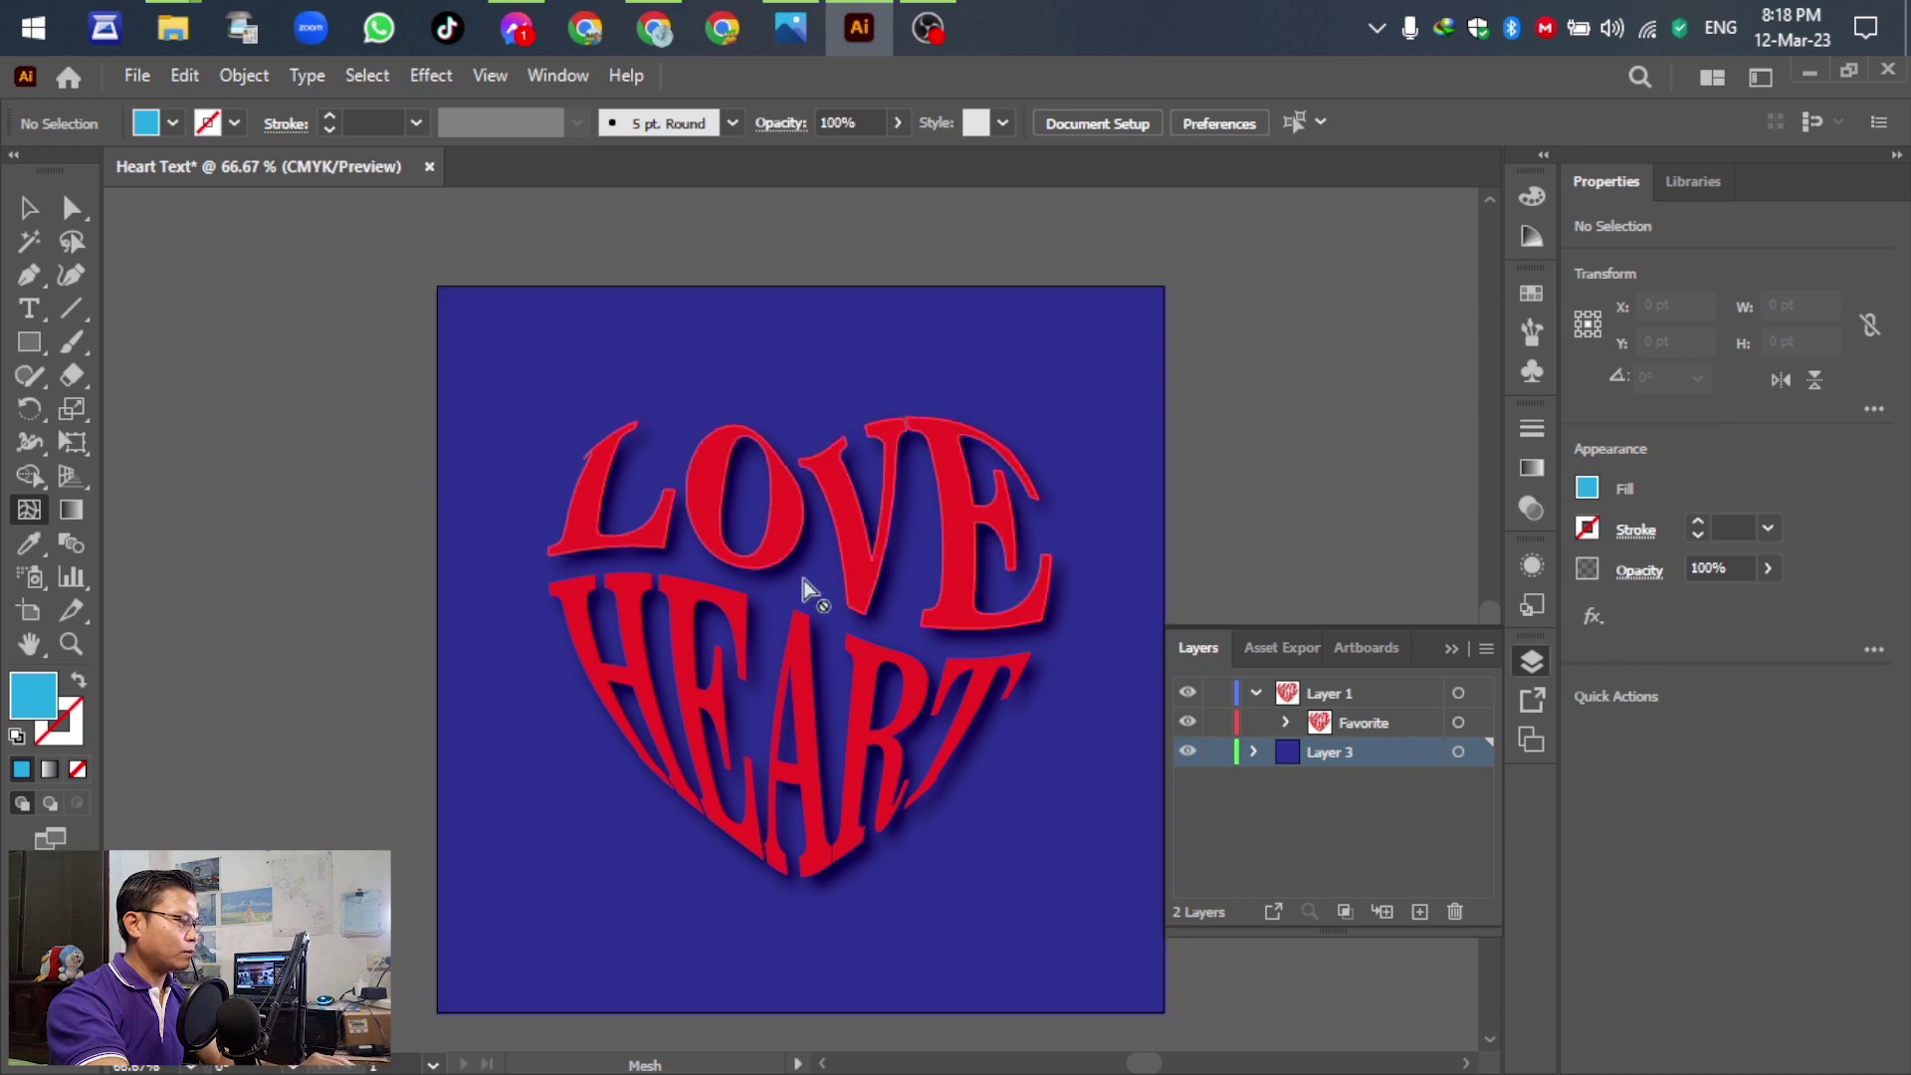
click(974, 876)
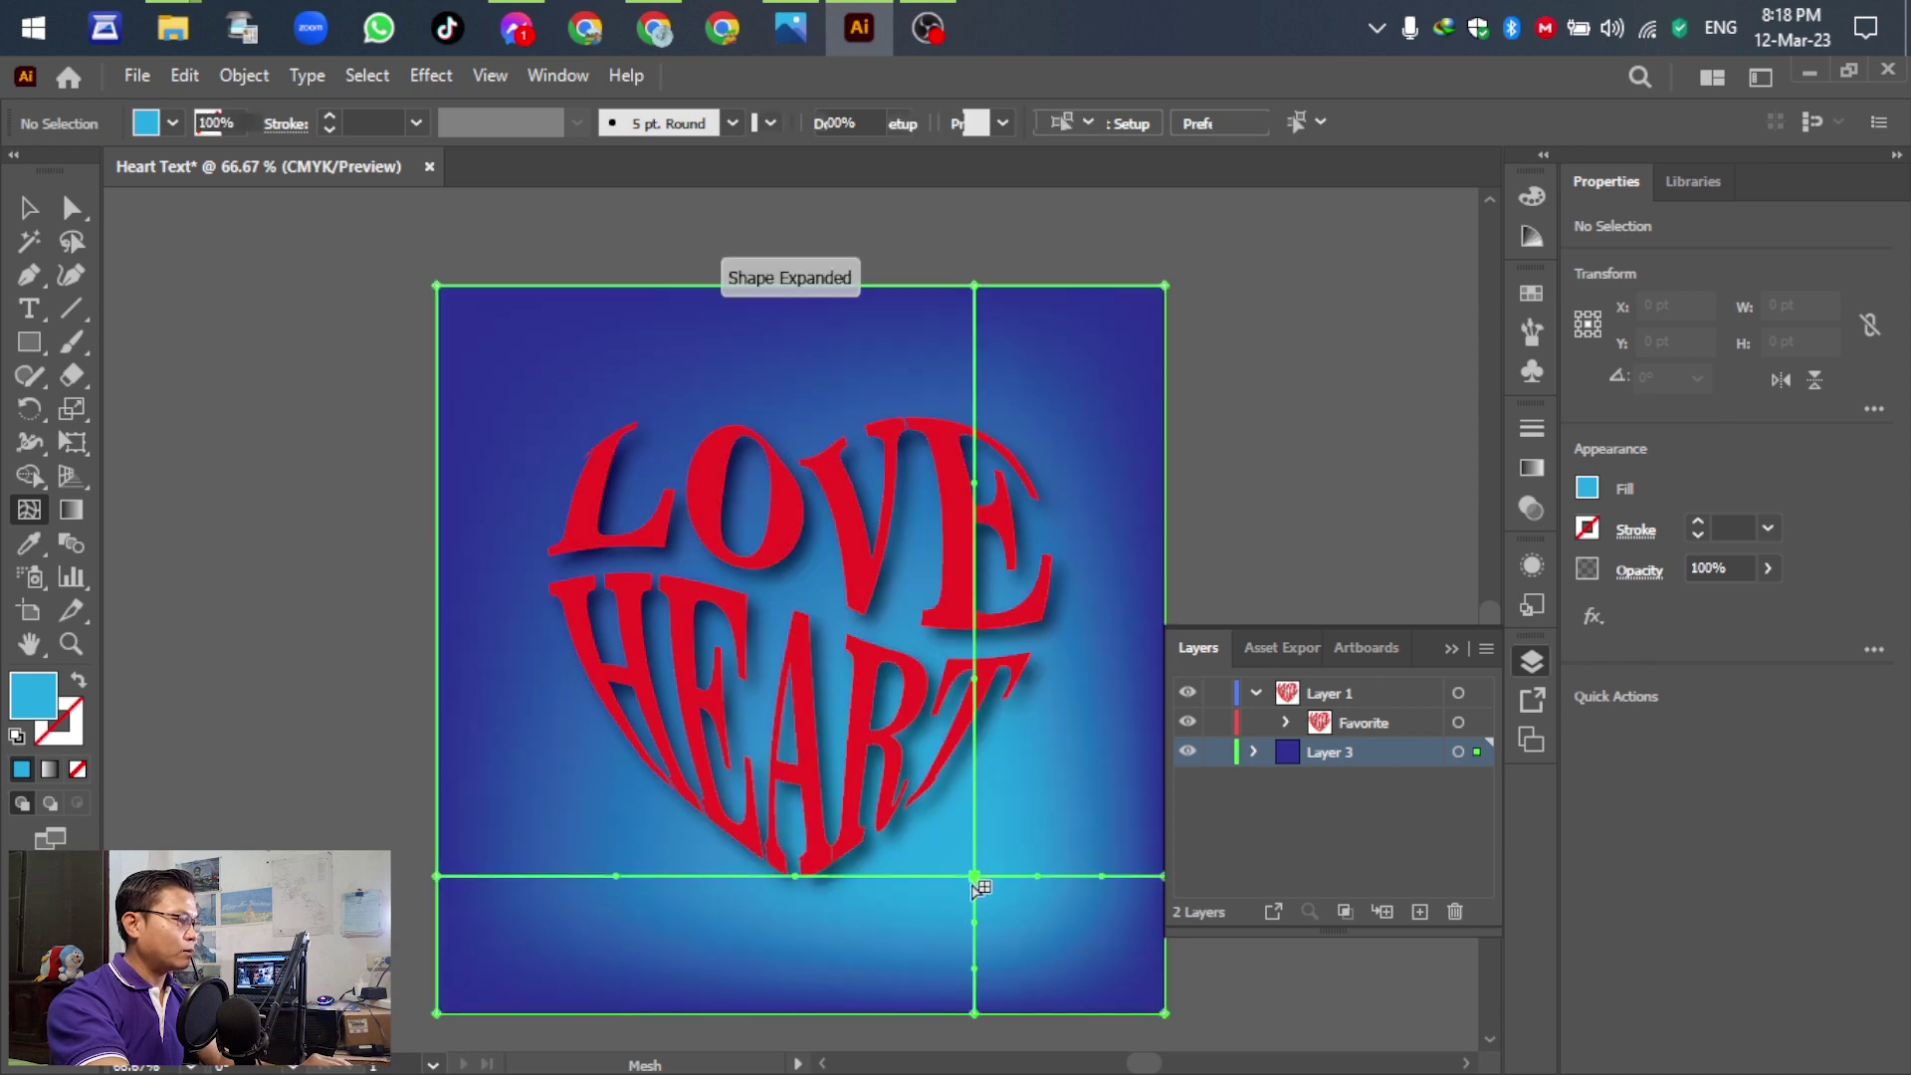
click(27, 207)
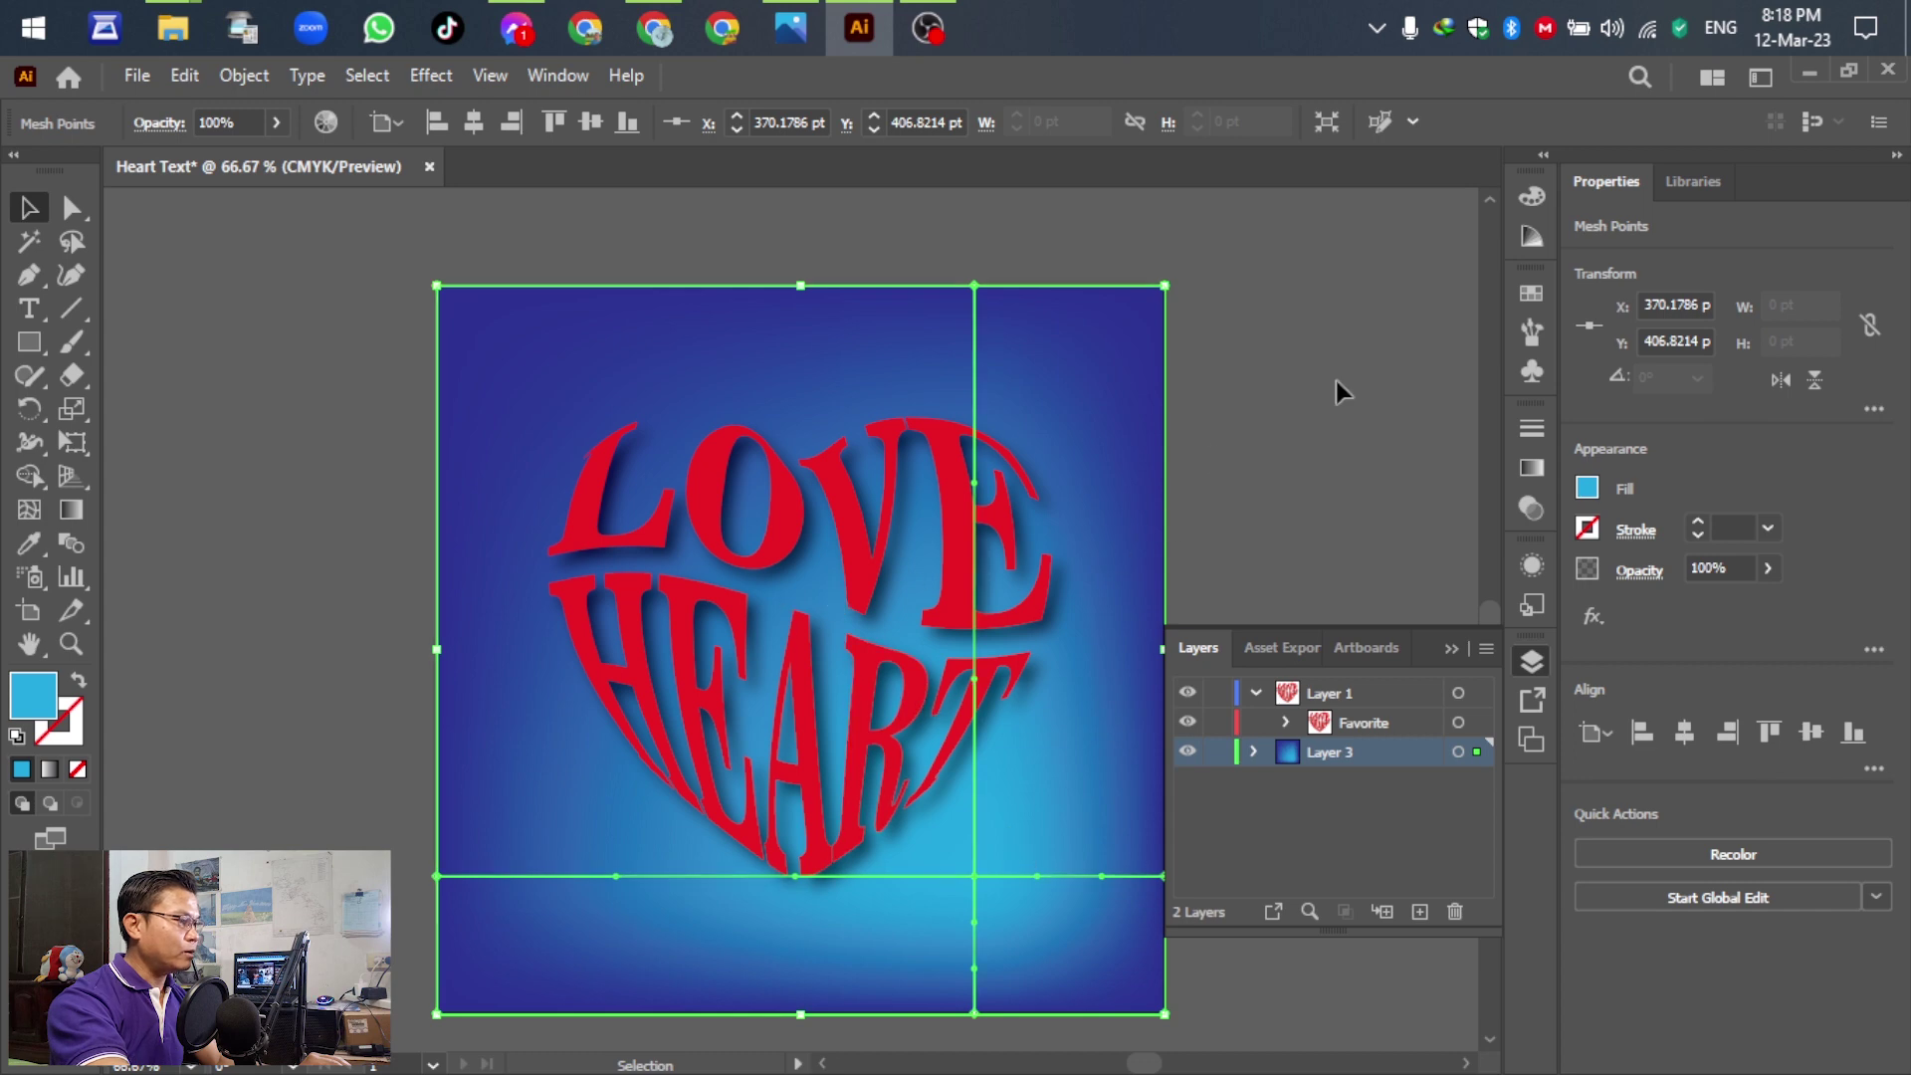
click(1436, 570)
click(1531, 662)
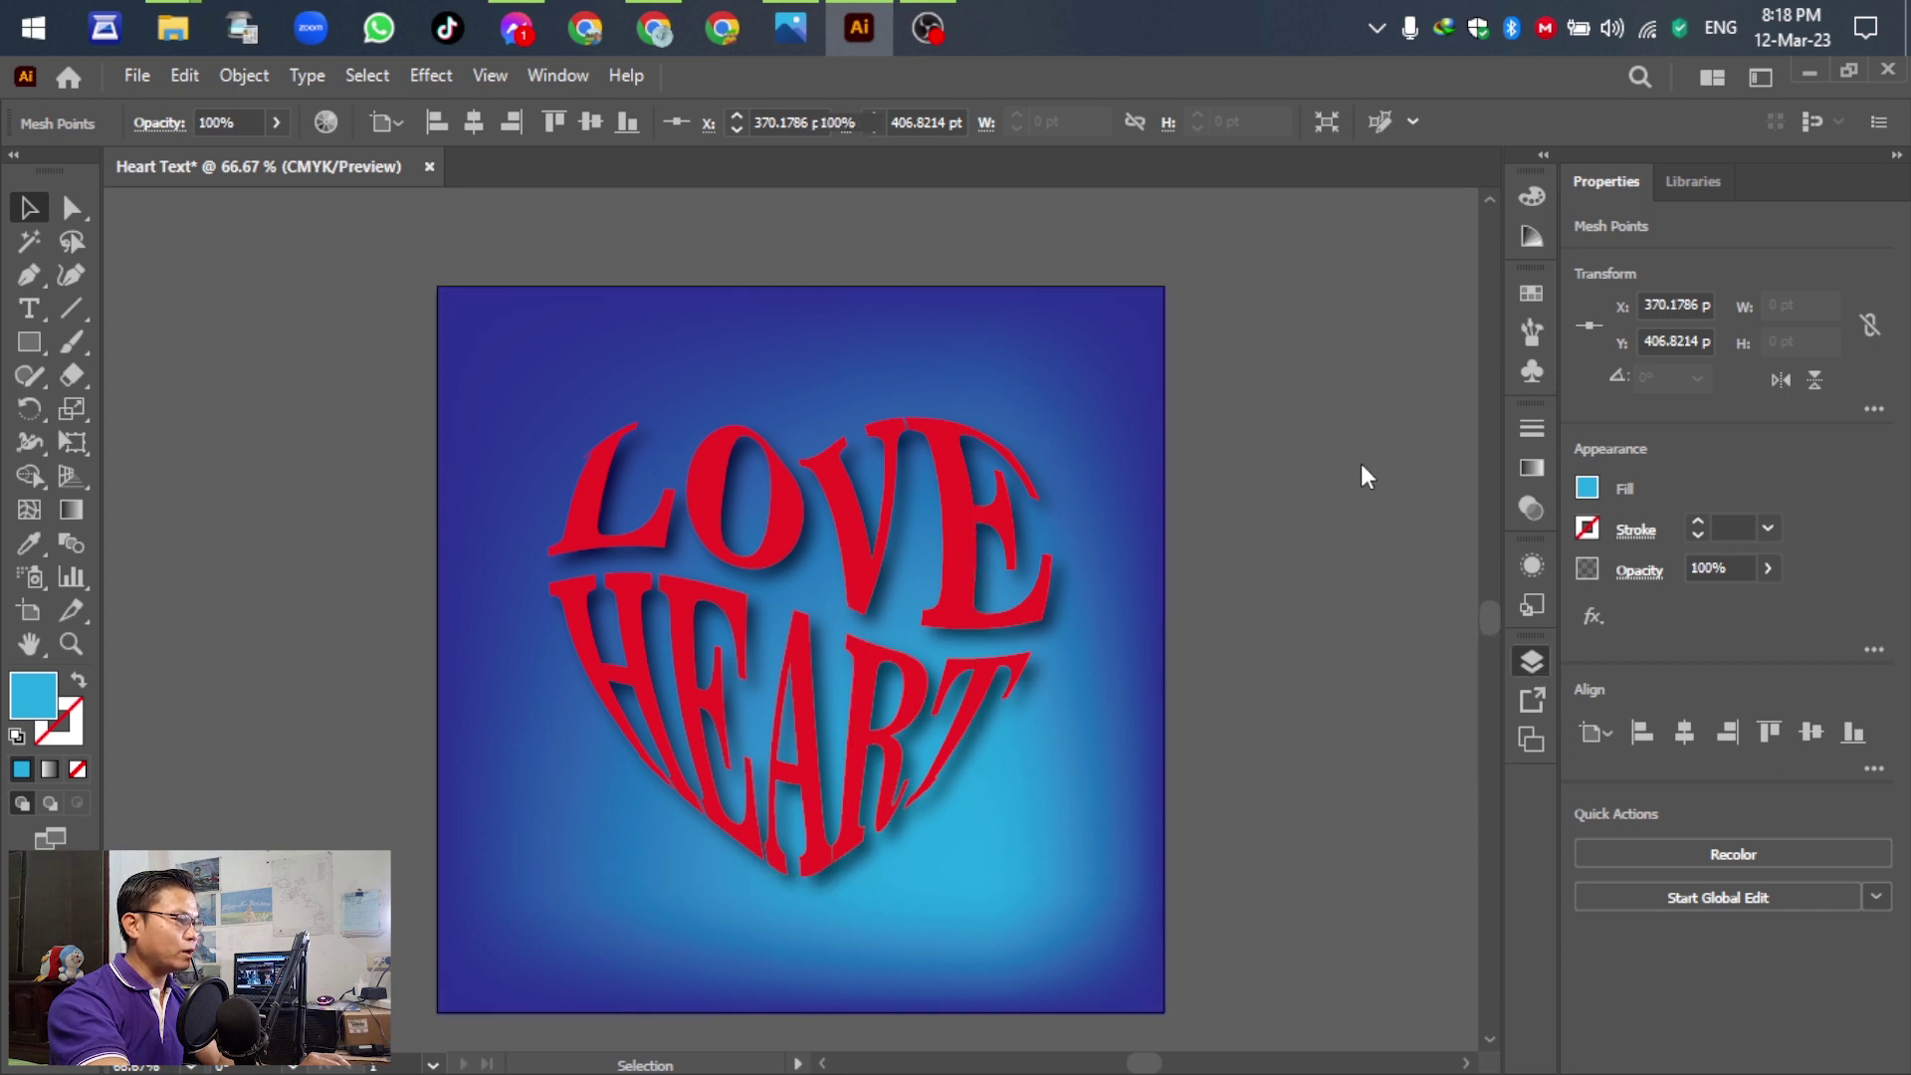
click(1359, 463)
Place the Untitled-1.png image onto the canvas via File > Place.
scroll(820, 641, down, 2)
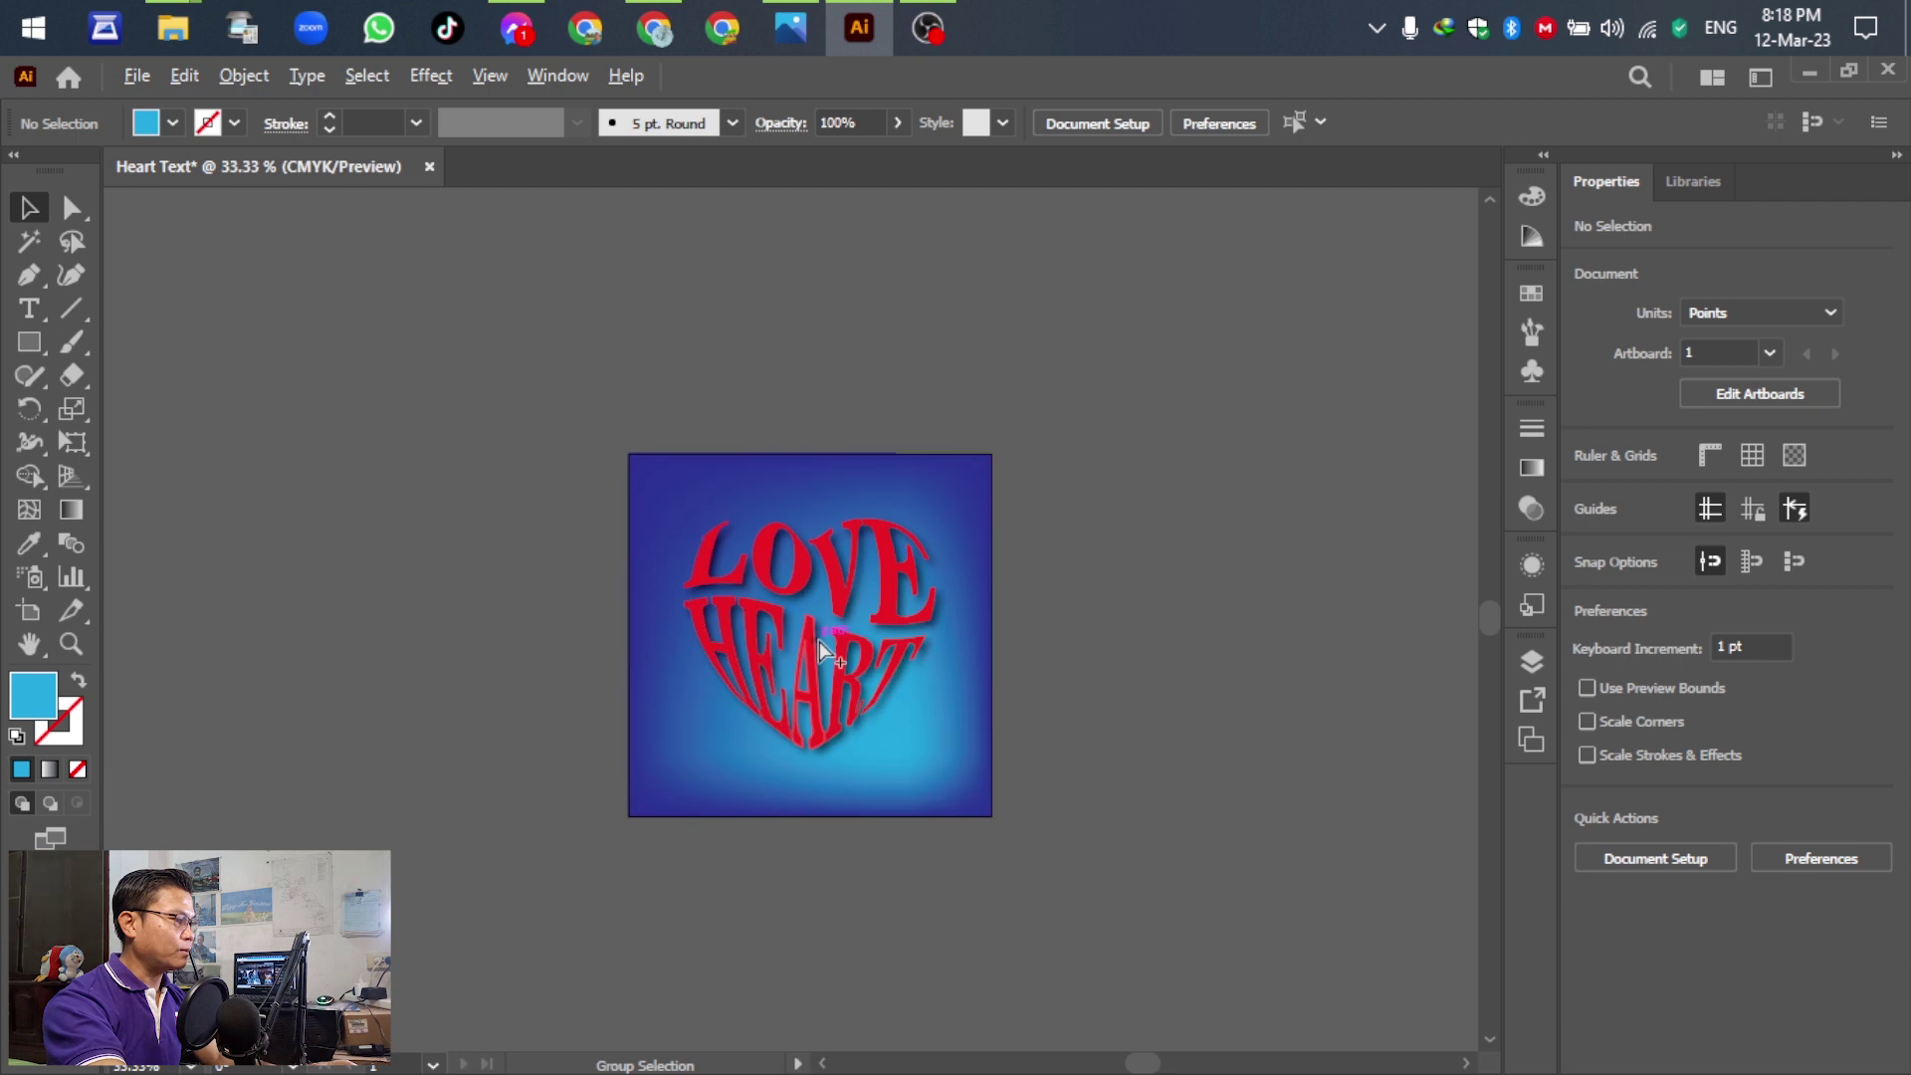
scroll(816, 595, up, 1)
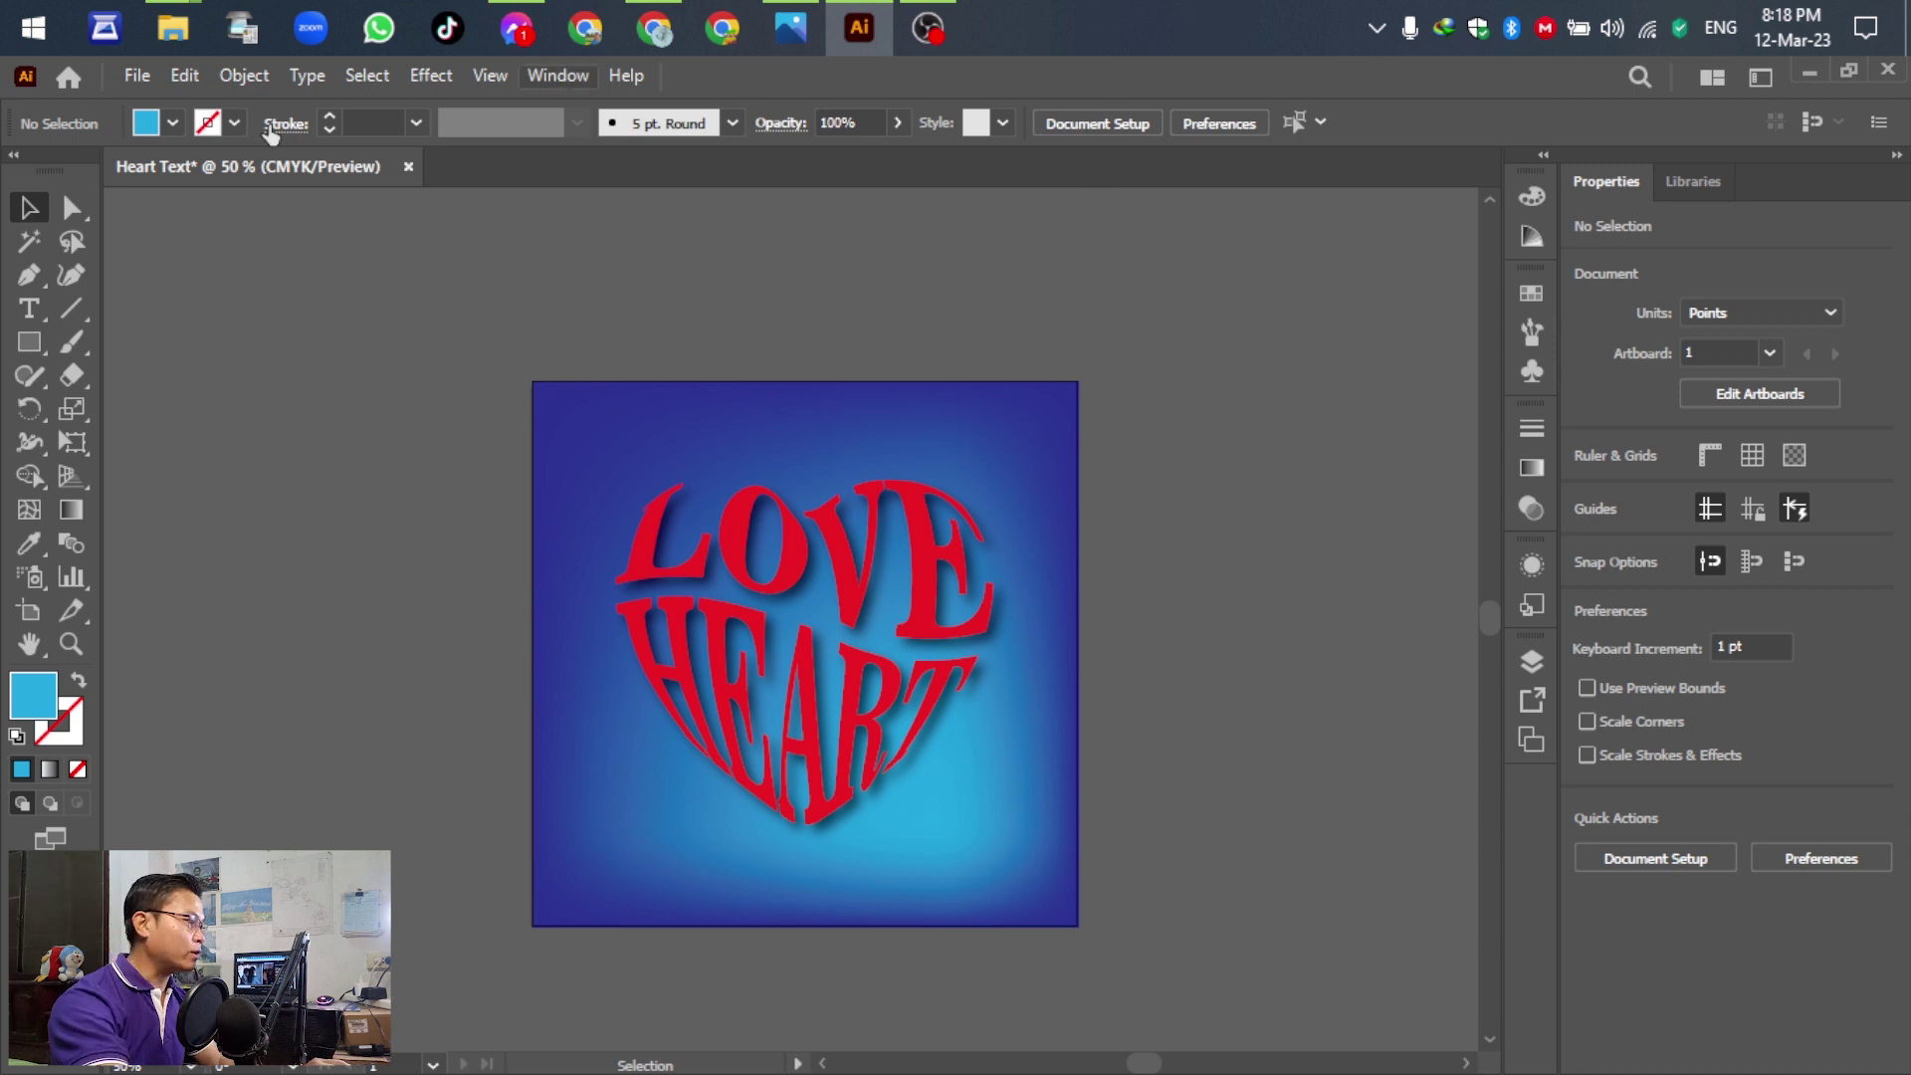
click(137, 75)
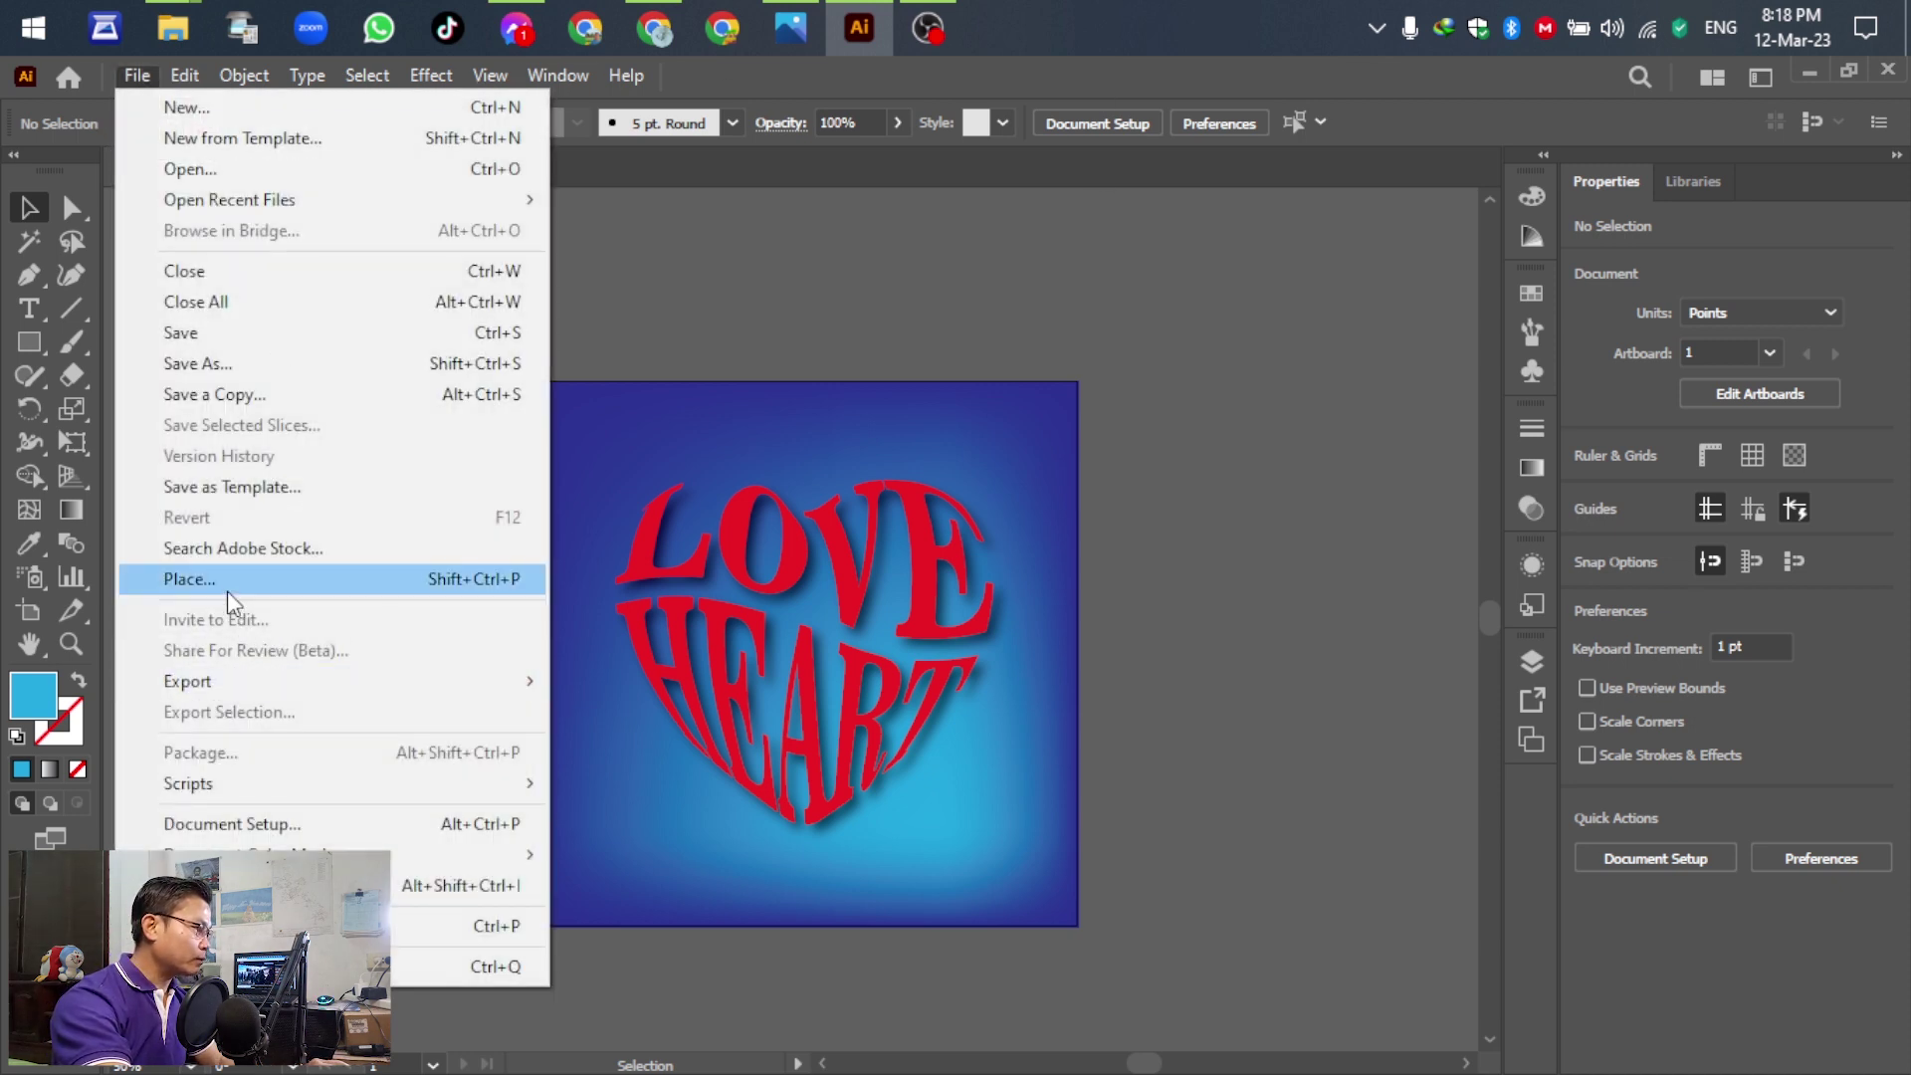
click(227, 587)
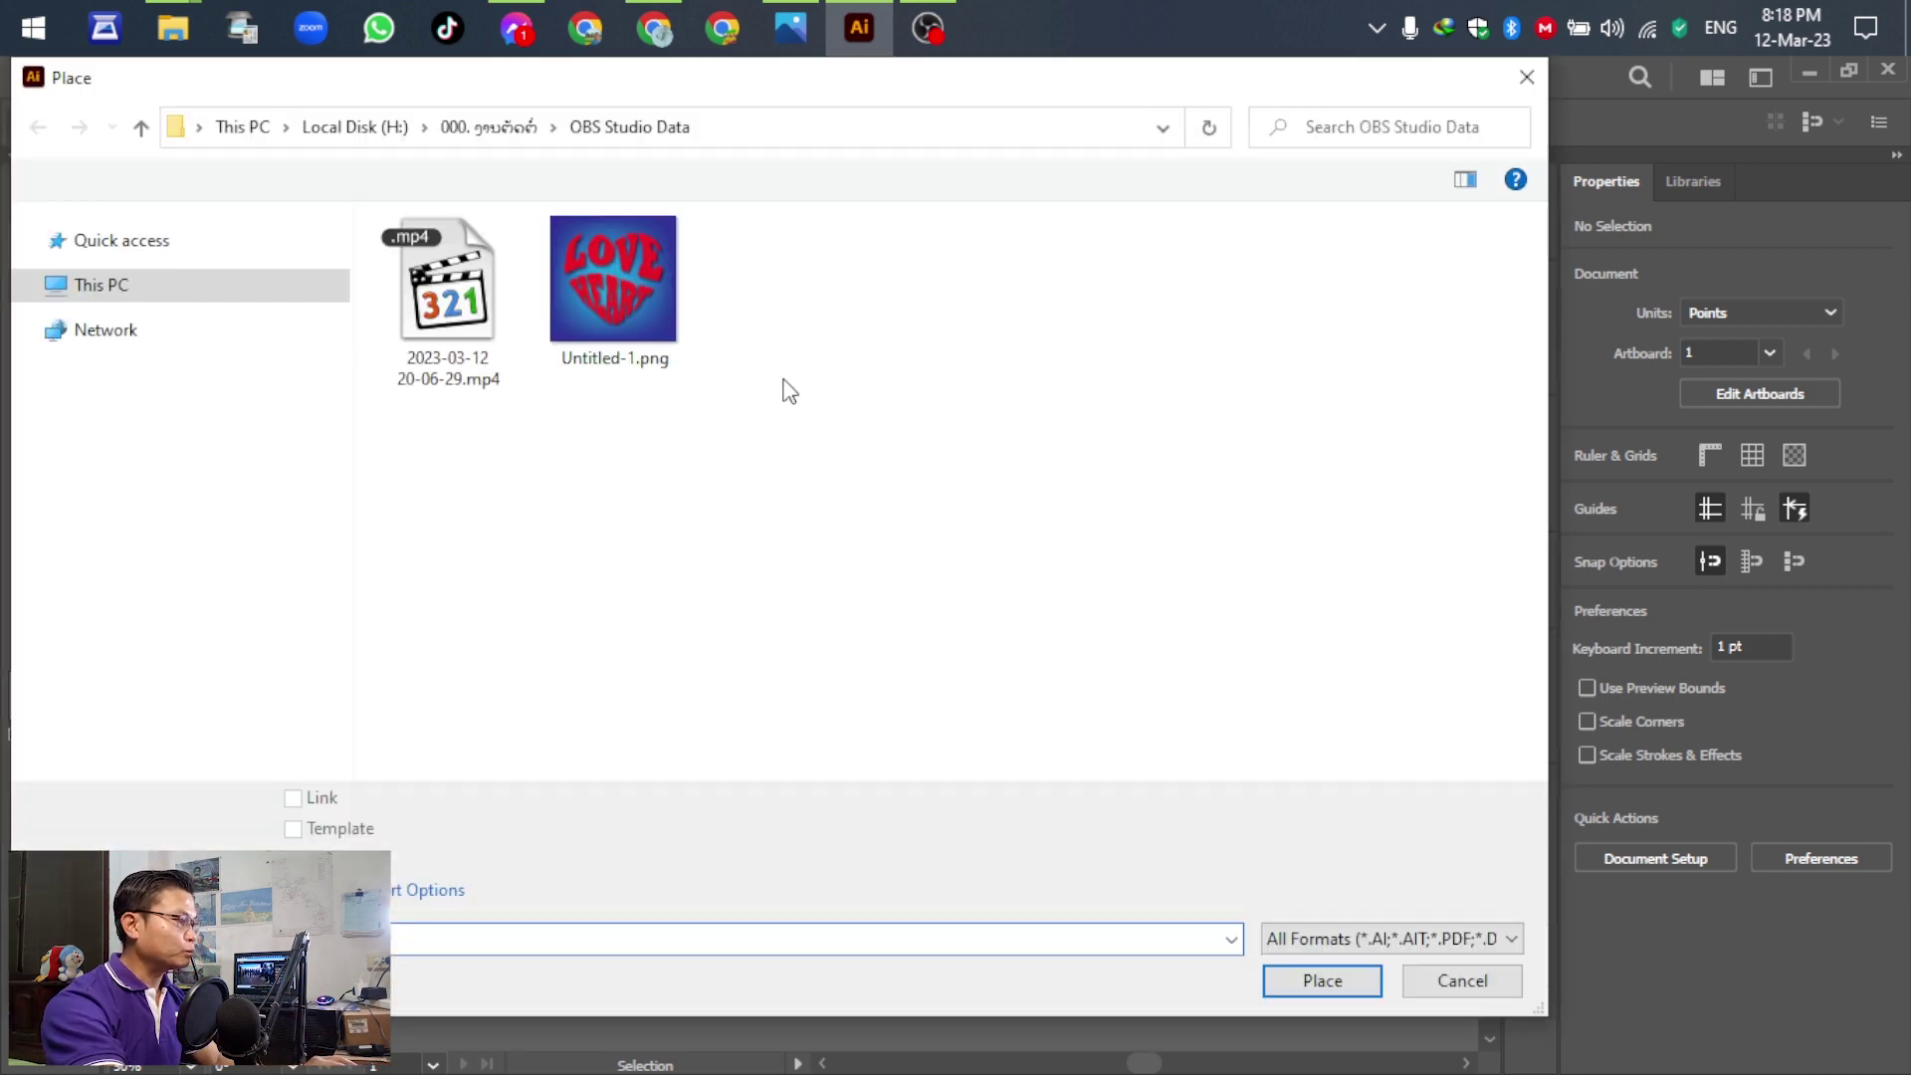
click(665, 328)
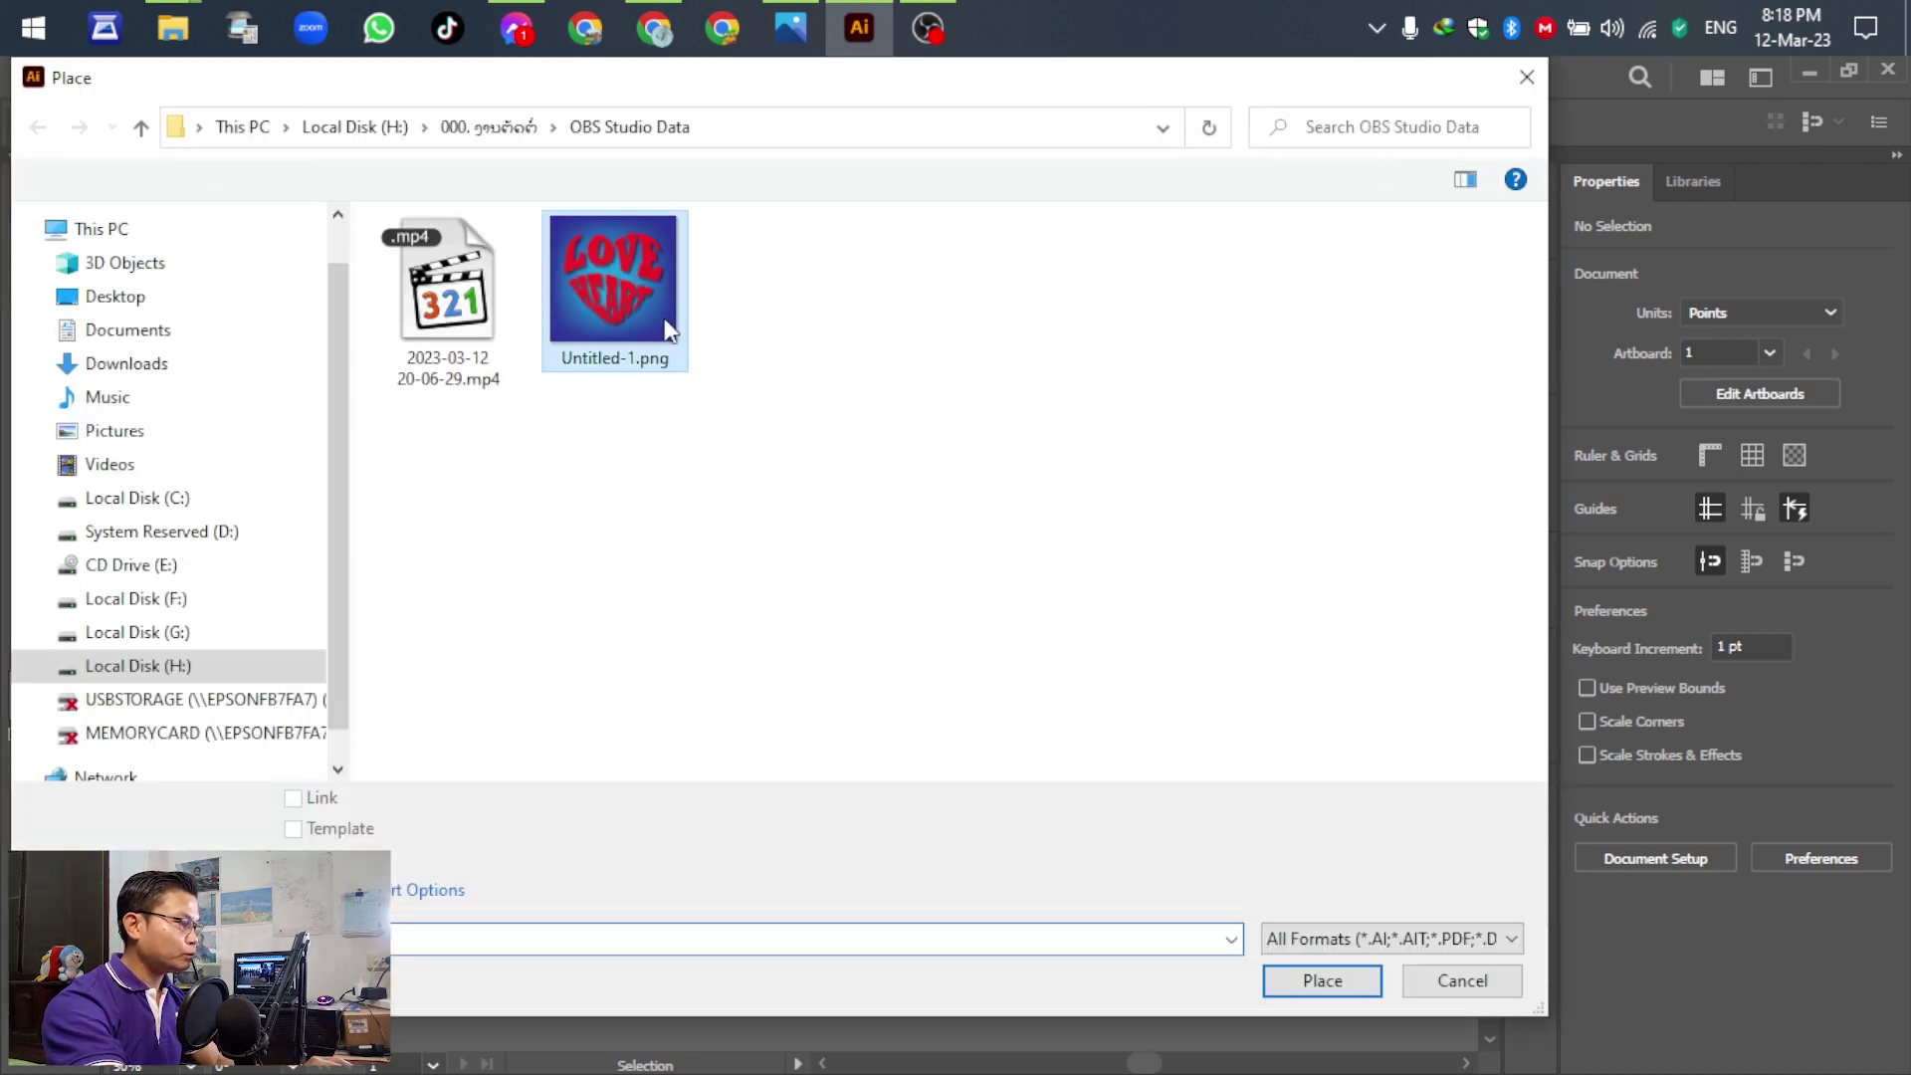
click(1323, 985)
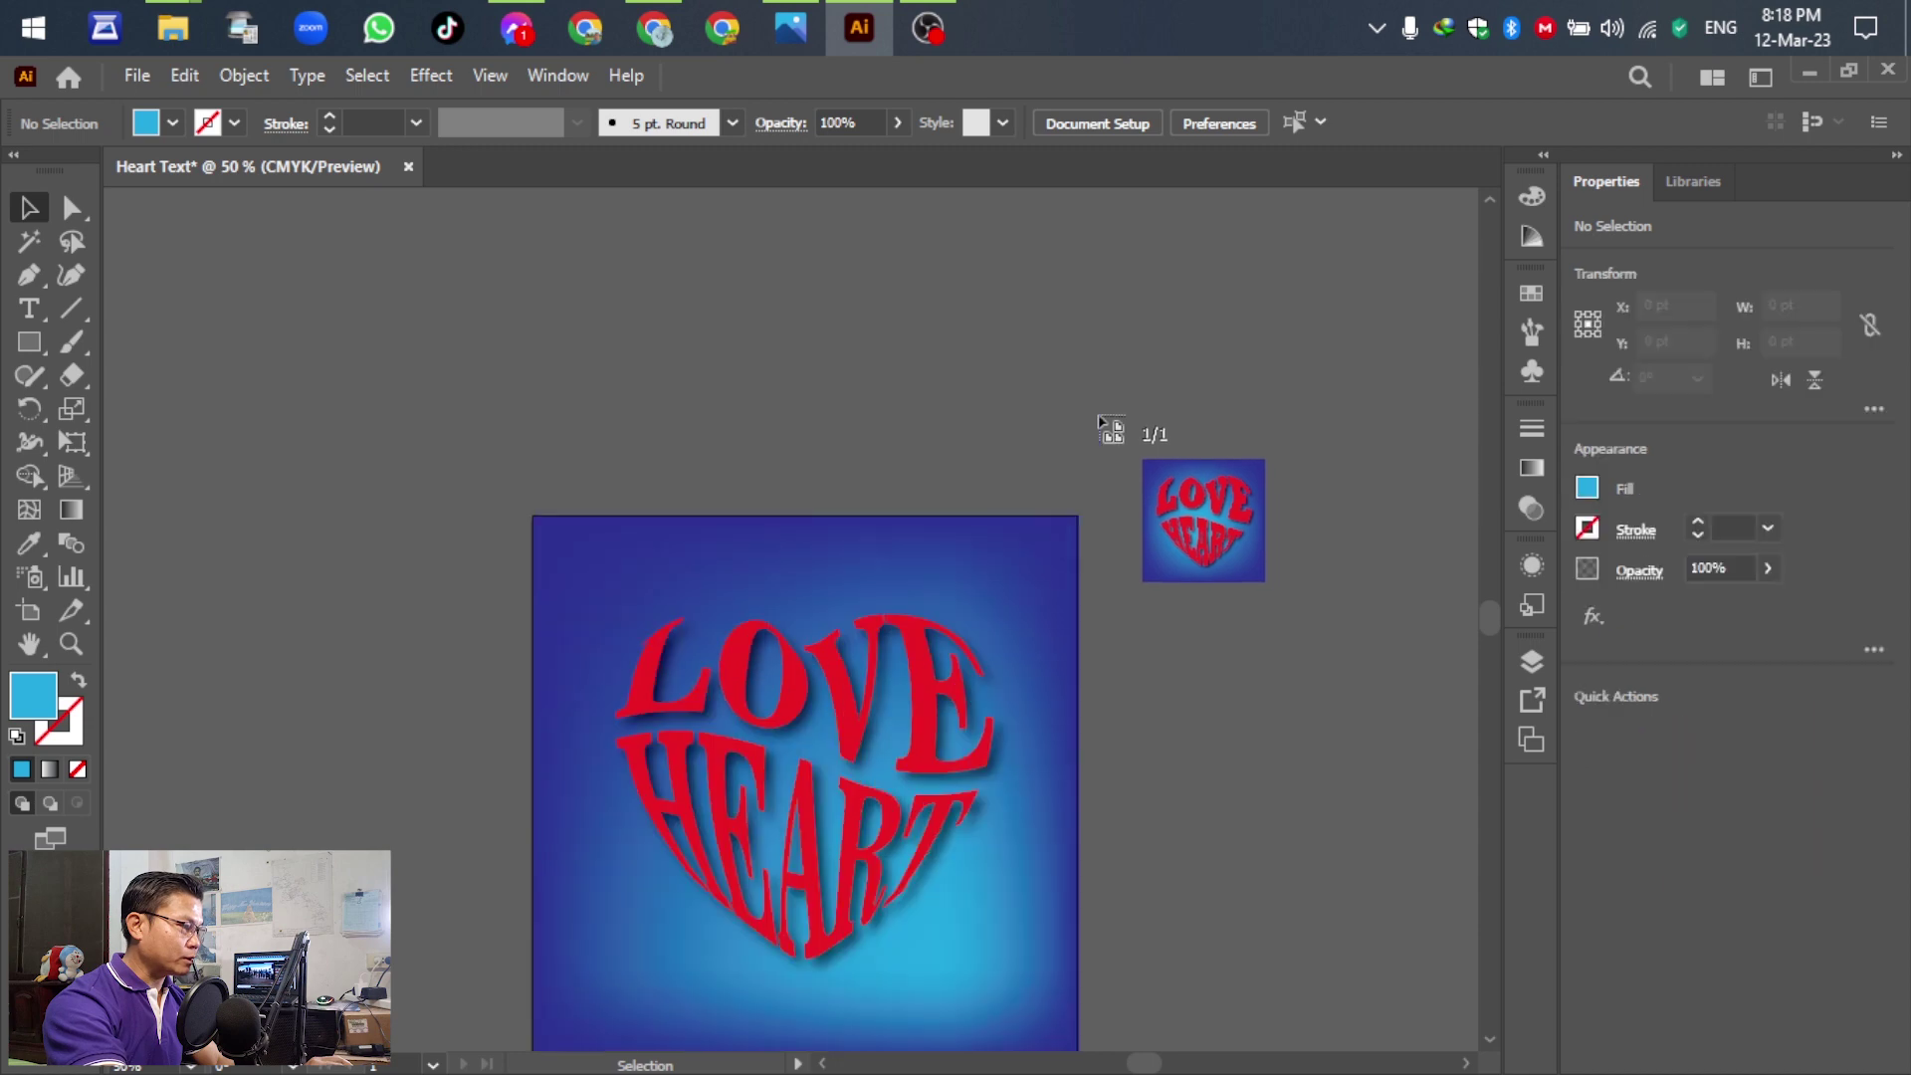
click(734, 284)
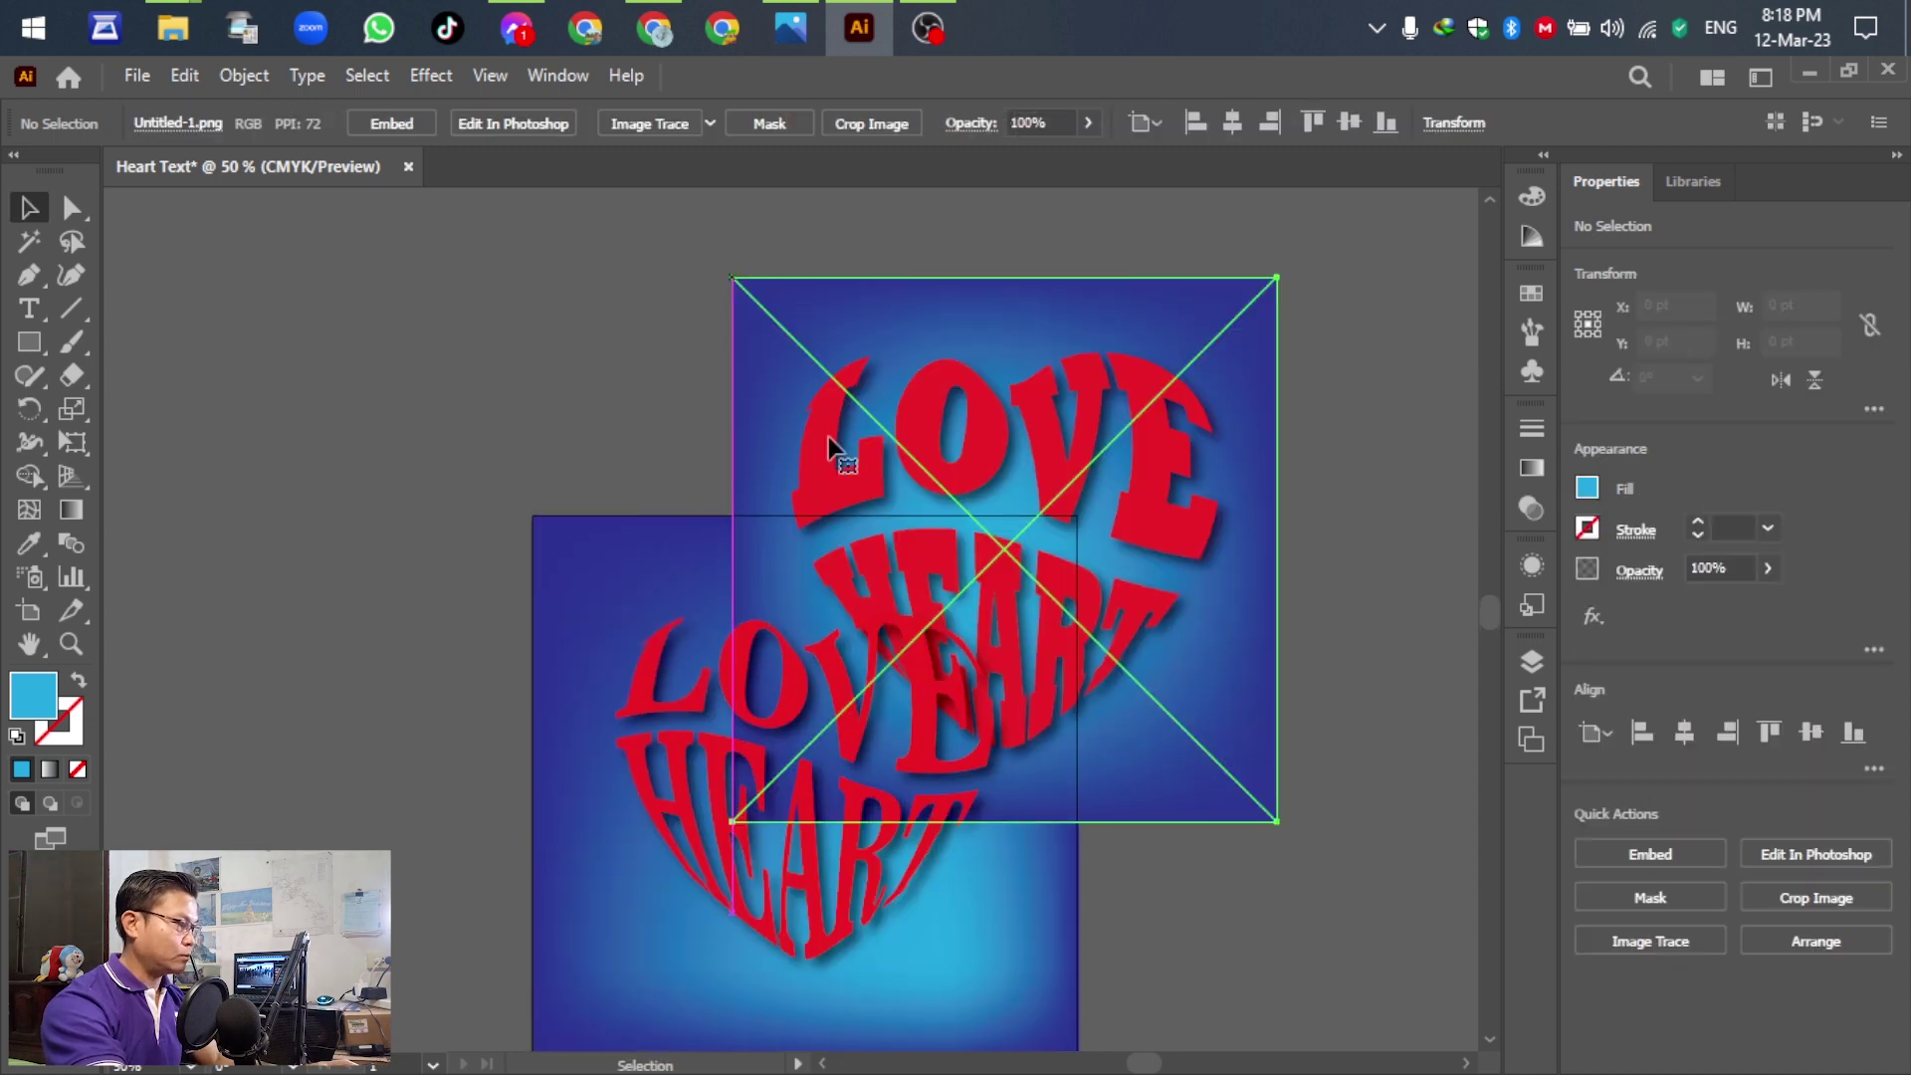